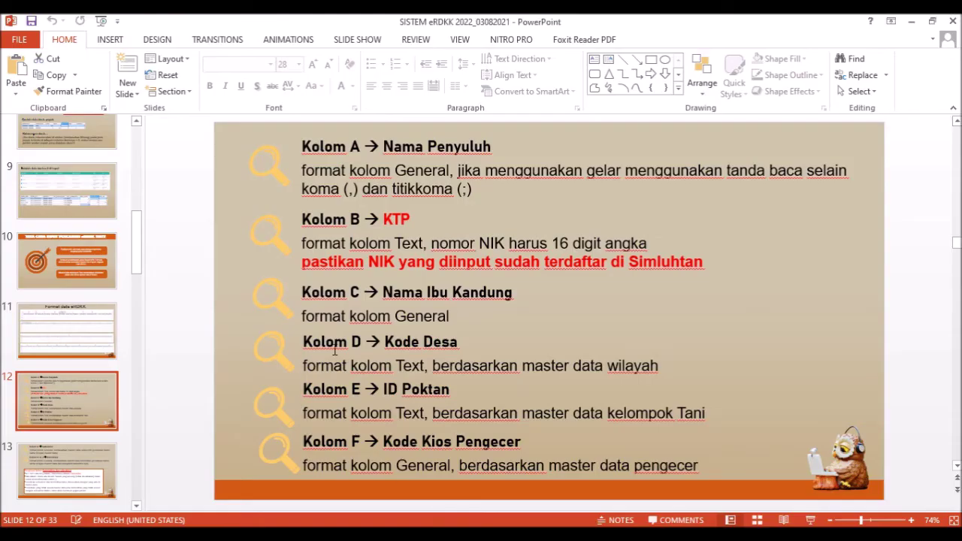
- Scroll the e-RDKK guide presentation to slide 13's format rules for columns A–F
scroll(176, 382, down, 1)
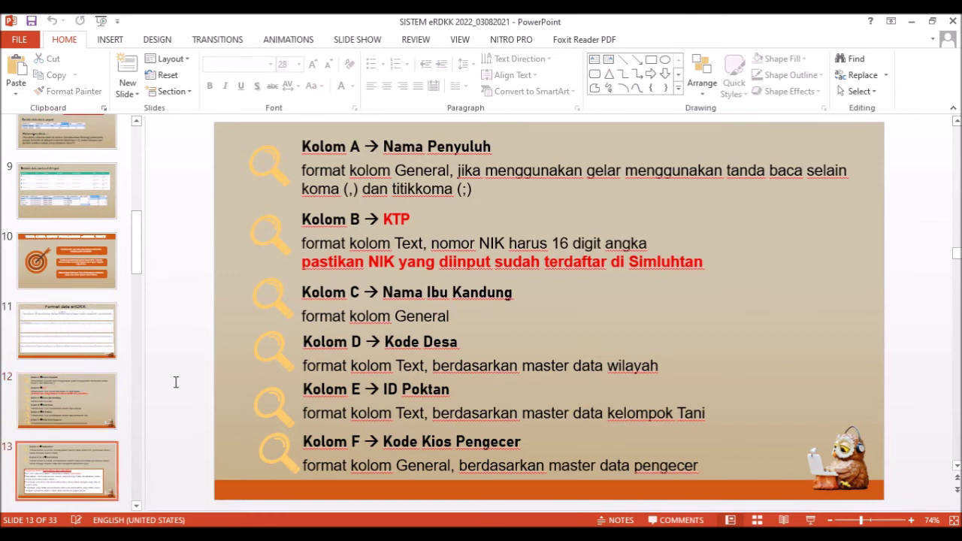
- Open the Pengajuan RDKK page and its Upload Pengajuan 'Tata Cara Upload' instructions
click(119, 416)
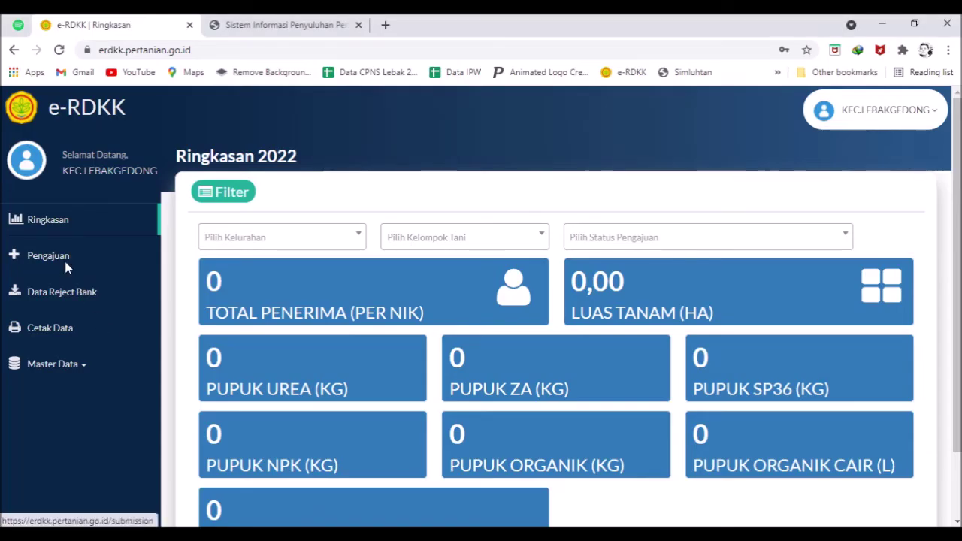
click(65, 263)
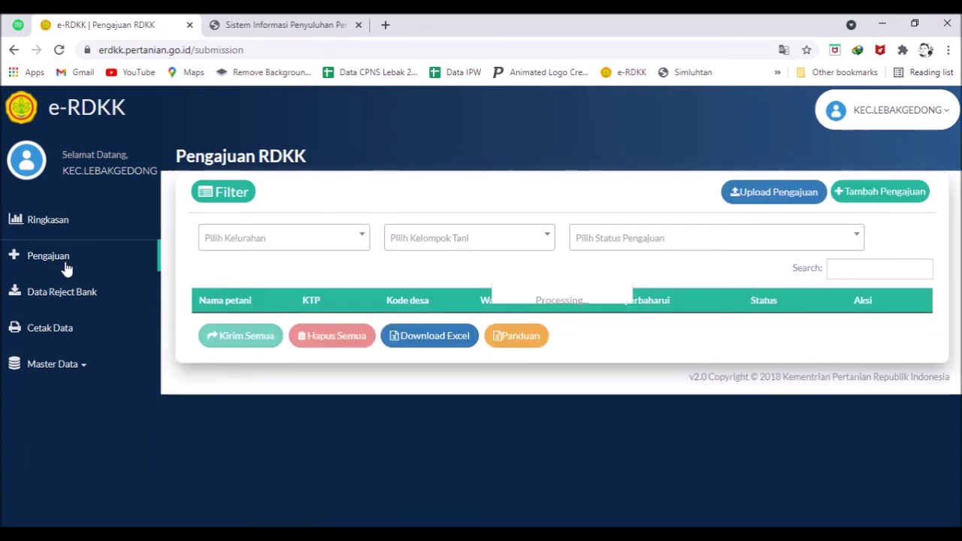
click(789, 192)
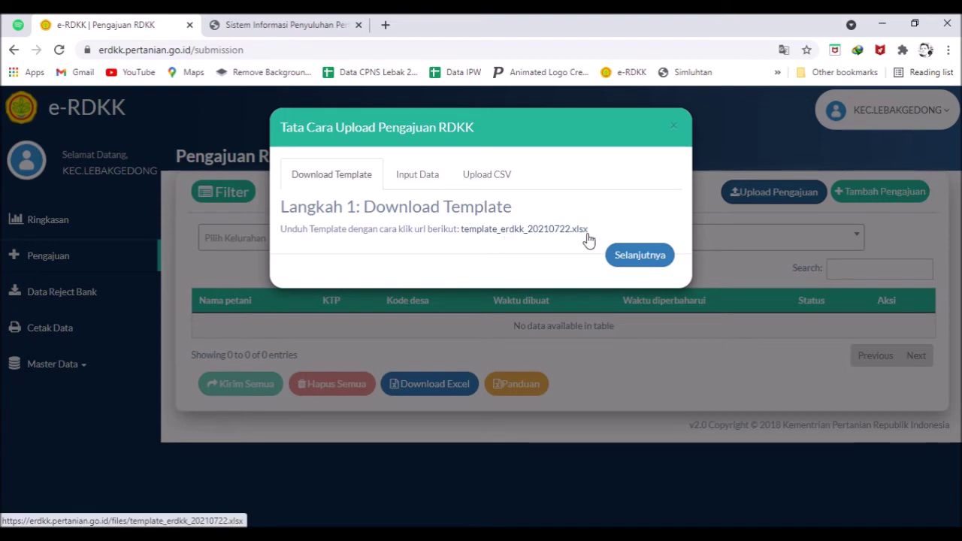
- Download template_erdkk_20210722.xlsx from the Download Template step, then bring up the erdkk folder
click(631, 257)
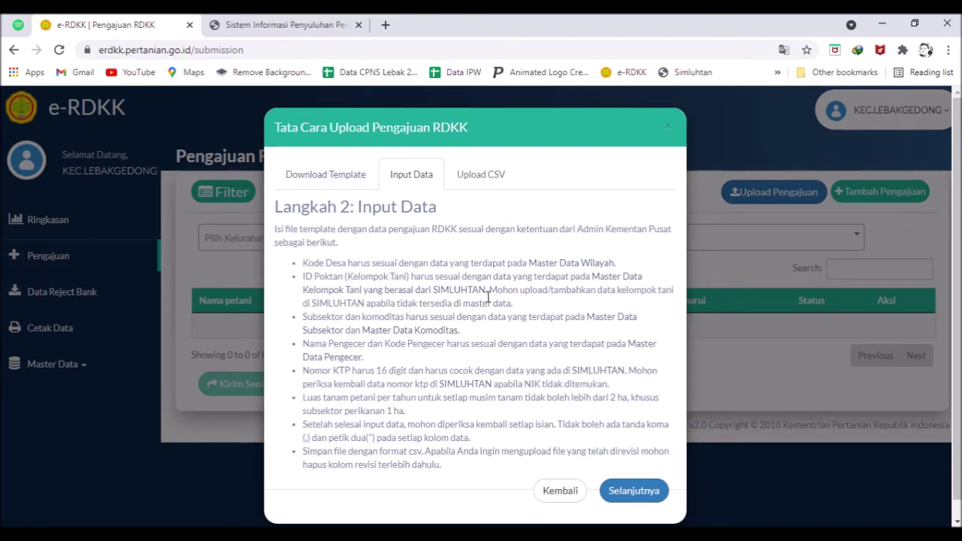
click(344, 185)
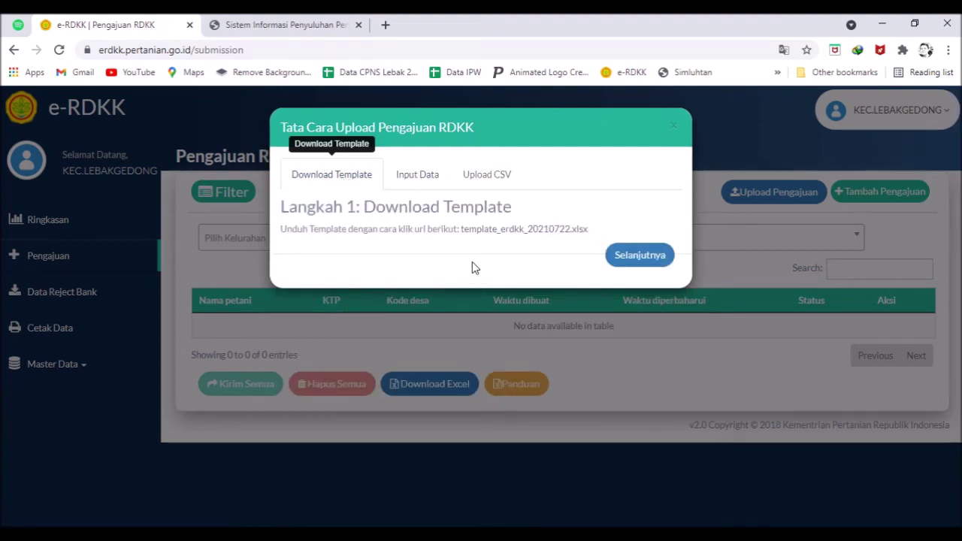
click(523, 230)
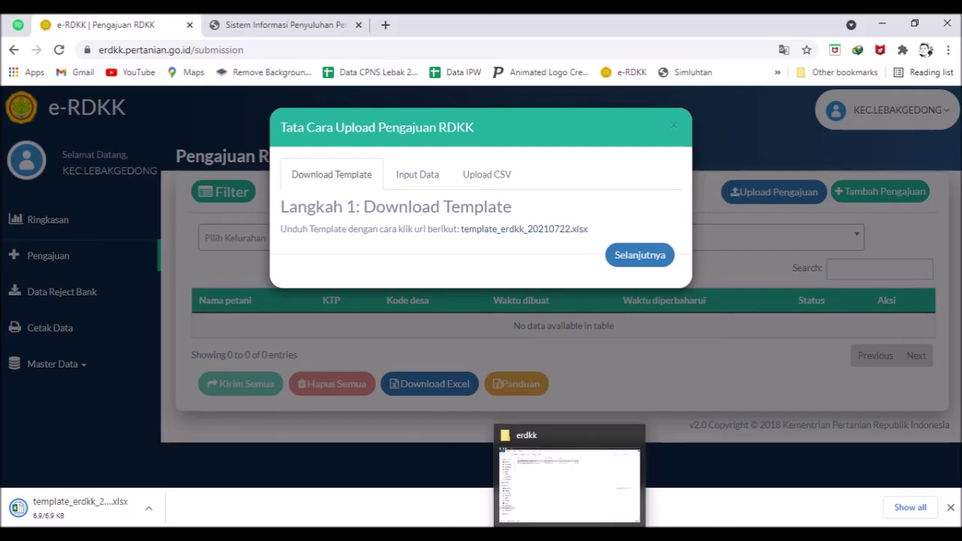
click(576, 535)
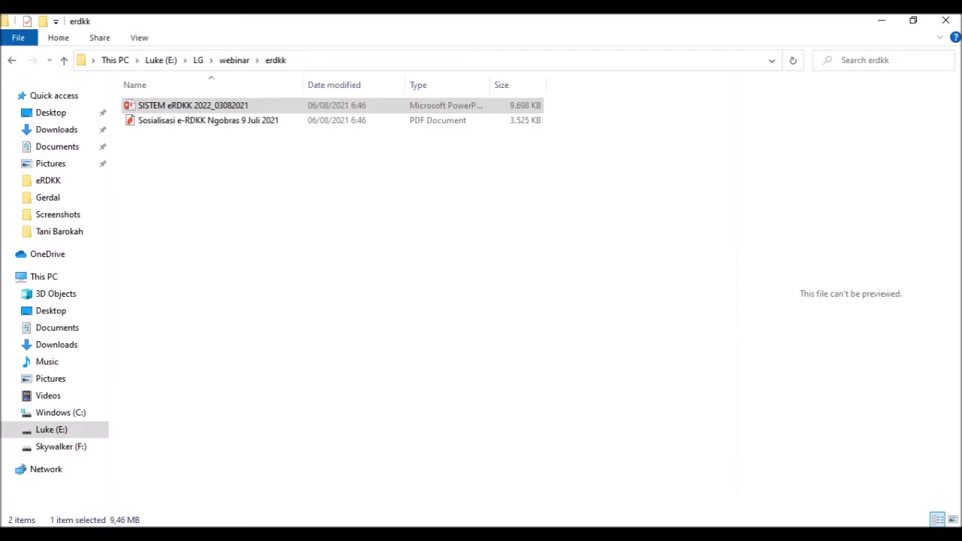
- Go to LG > SIMLUH dan RDKK > eRDKK and open template_erdkk_20210722 in Excel
click(198, 61)
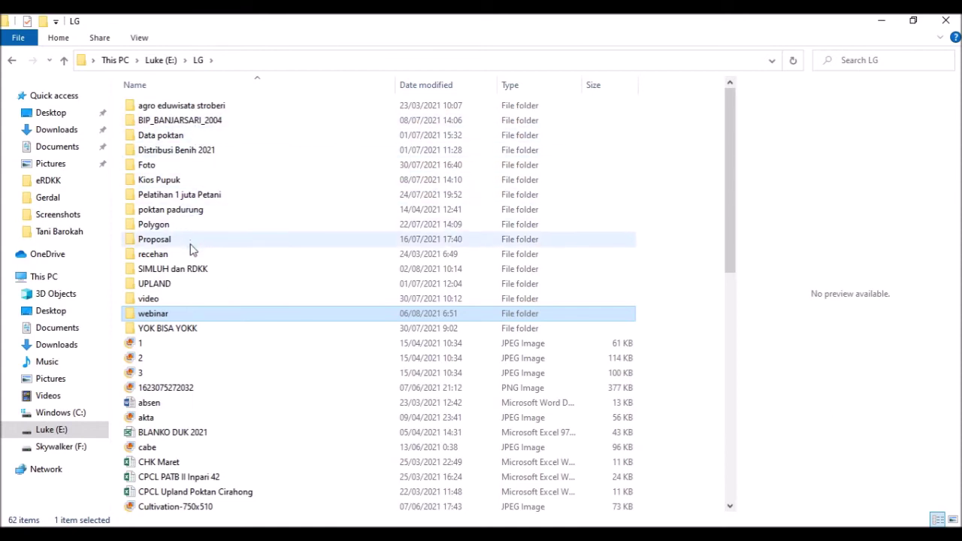
double_click(198, 269)
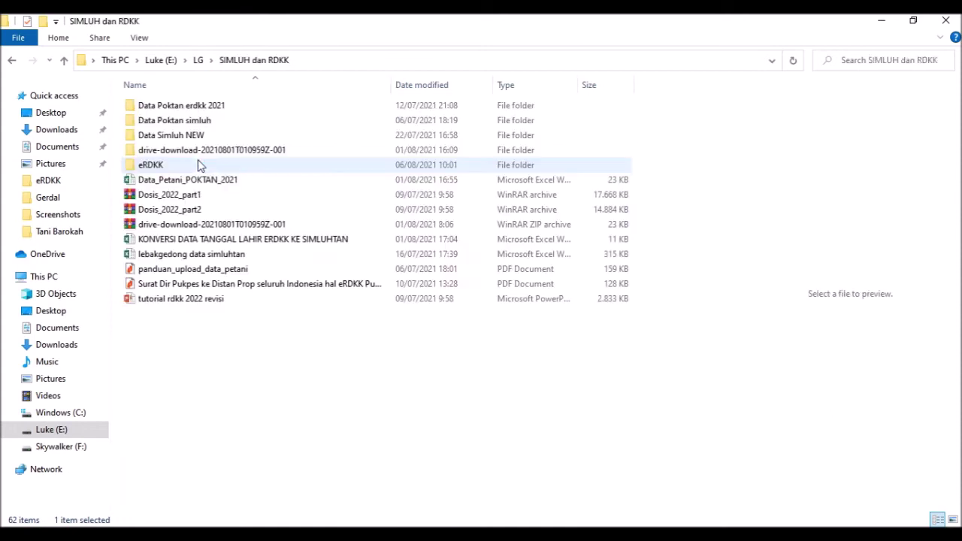
click(188, 165)
double_click(188, 166)
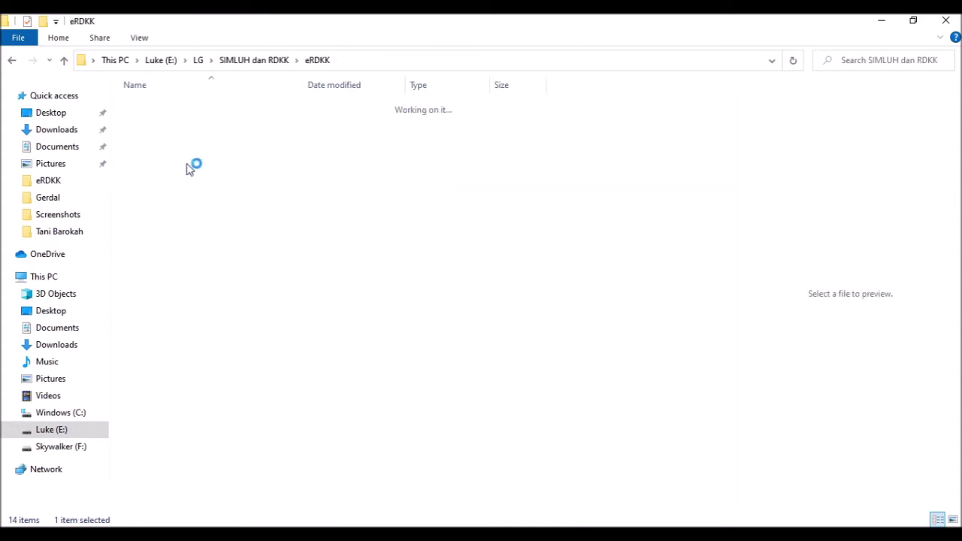
scroll(271, 268, down, 1)
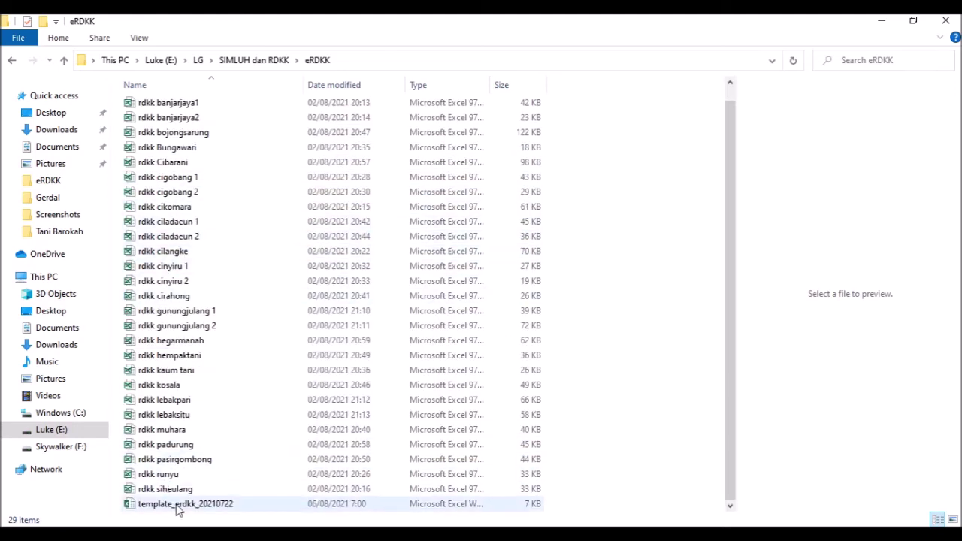
click(256, 503)
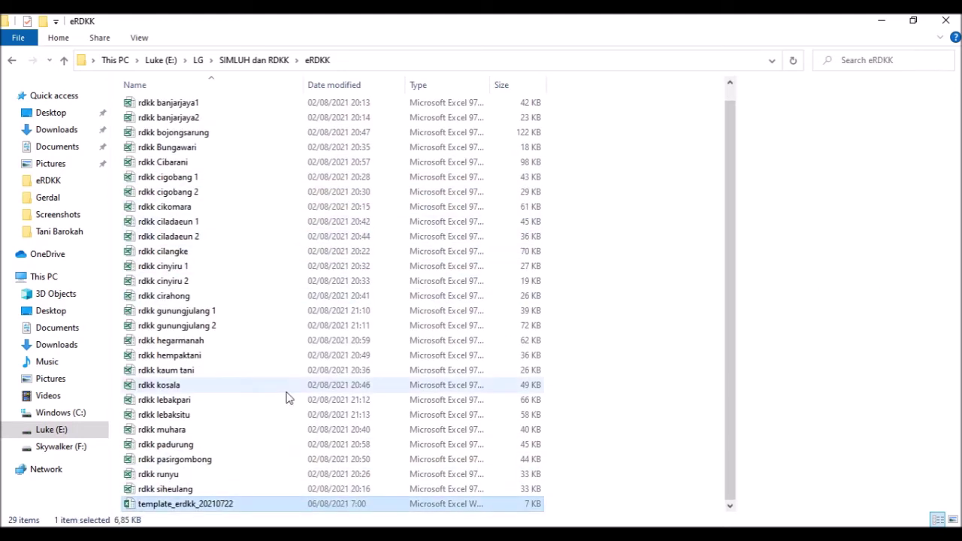
double_click(287, 391)
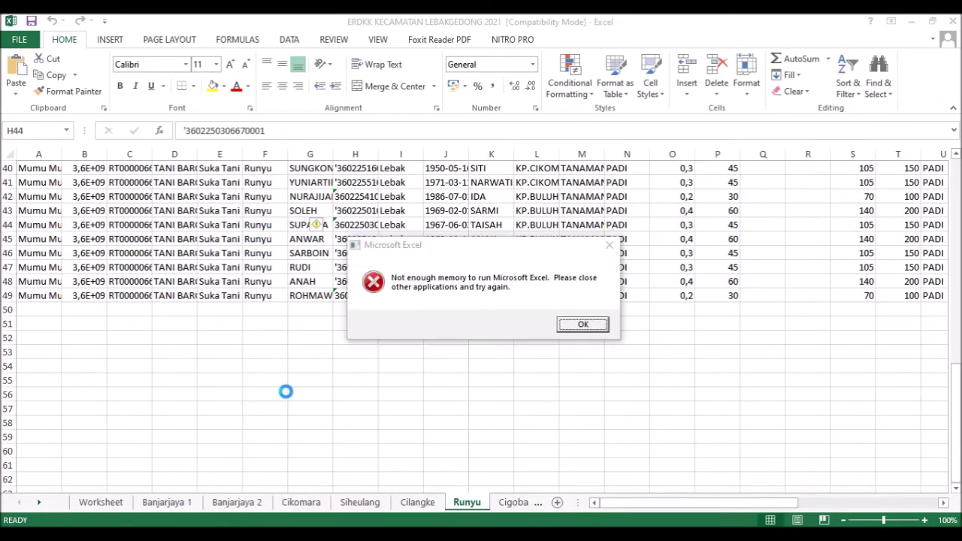
- Dismiss the 'Not enough memory' error so the template opens in Protected View
click(571, 324)
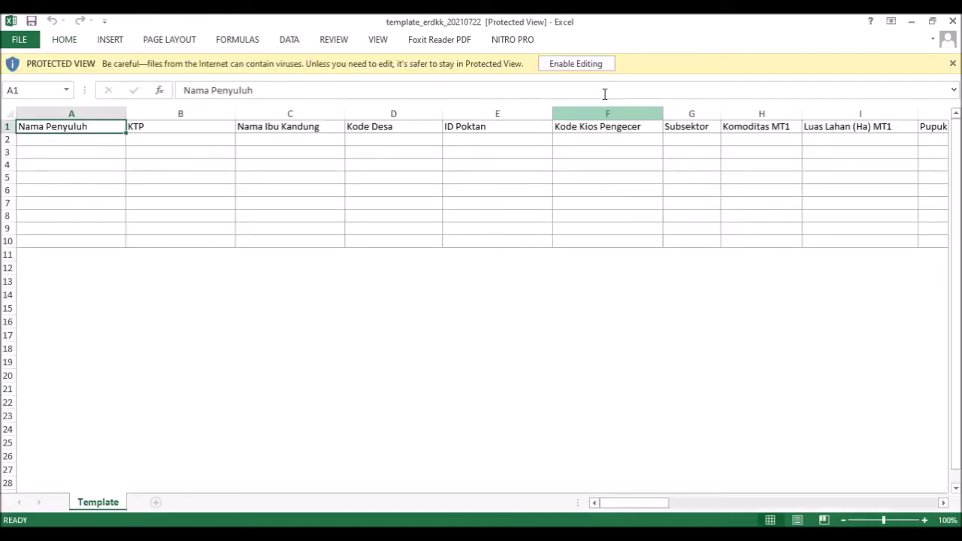
- Enable editing on template_erdkk_20210722 and select the first data row cells A2 and B2
click(596, 67)
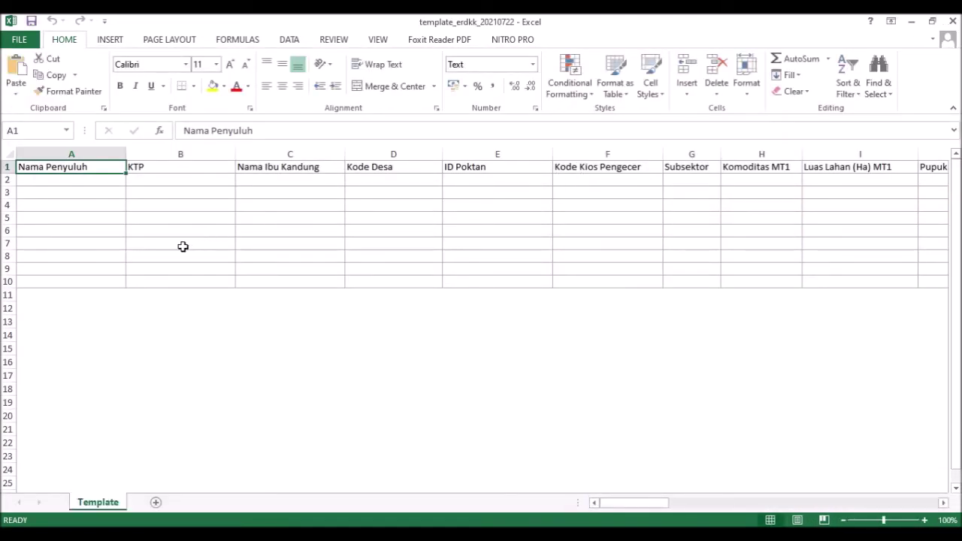
click(98, 182)
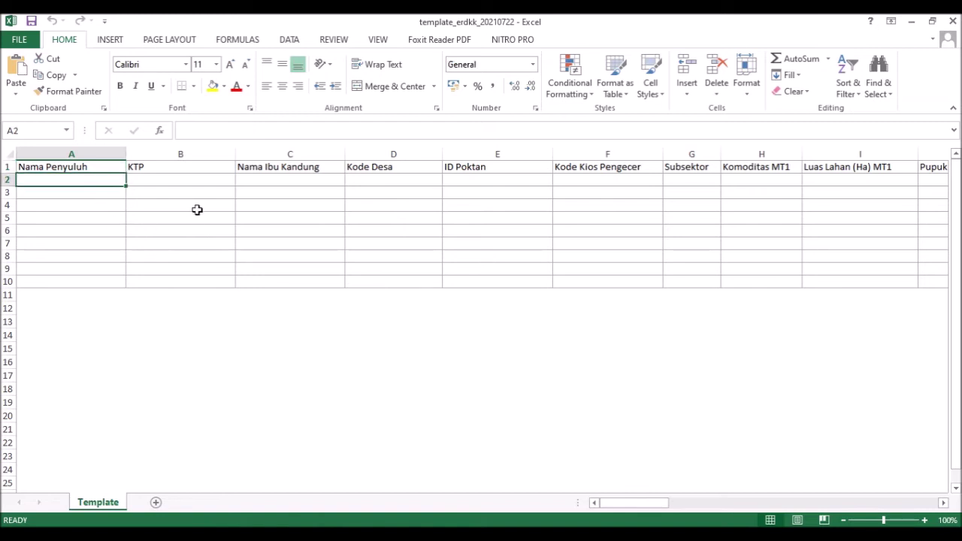
click(171, 180)
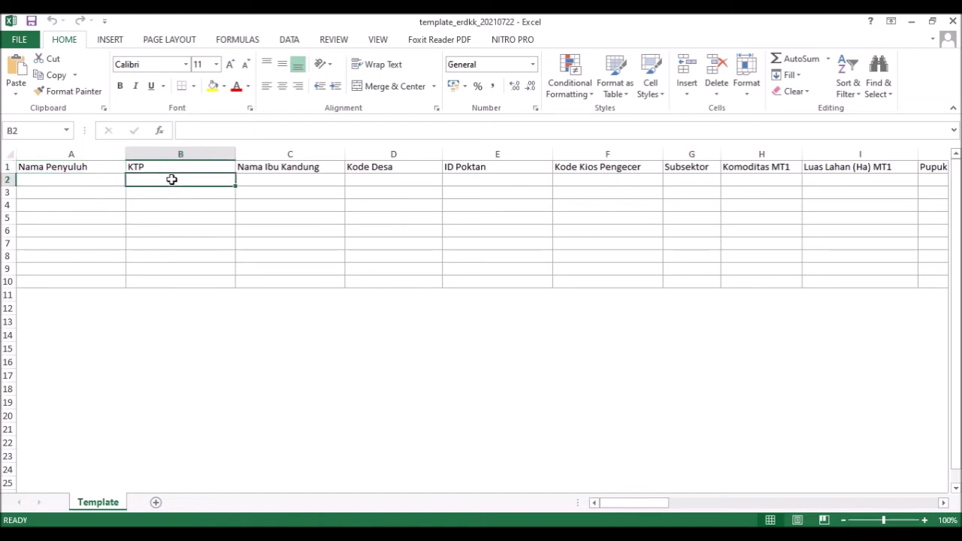
click(86, 183)
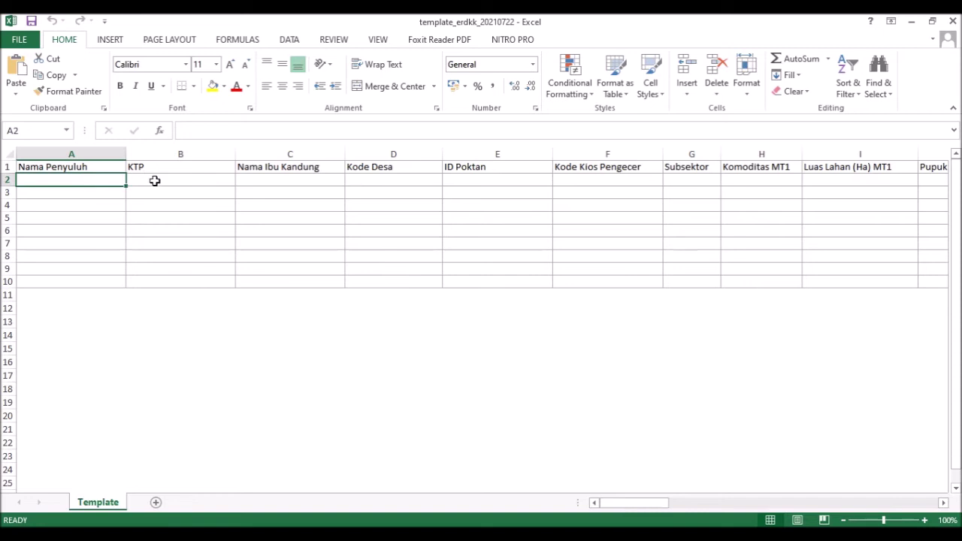
click(155, 181)
- Check the column-format slides in PowerPoint against the template, ending on KTP cell B2
key(alt+Tab)
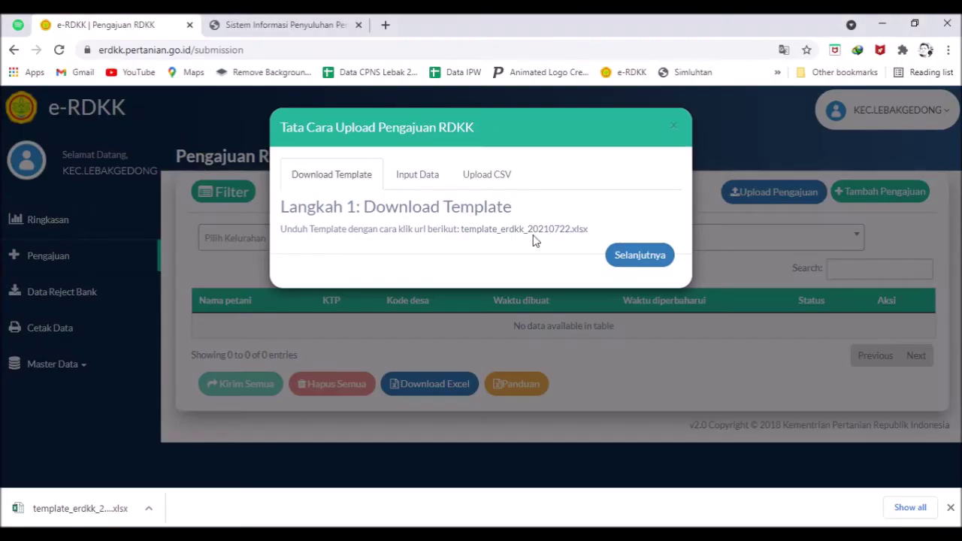
mouse_move(452, 524)
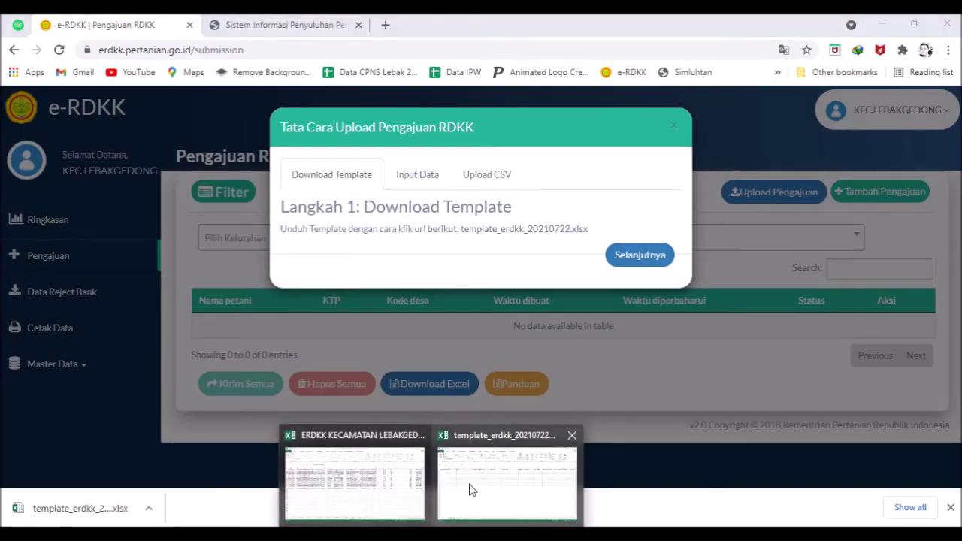
click(449, 497)
click(110, 184)
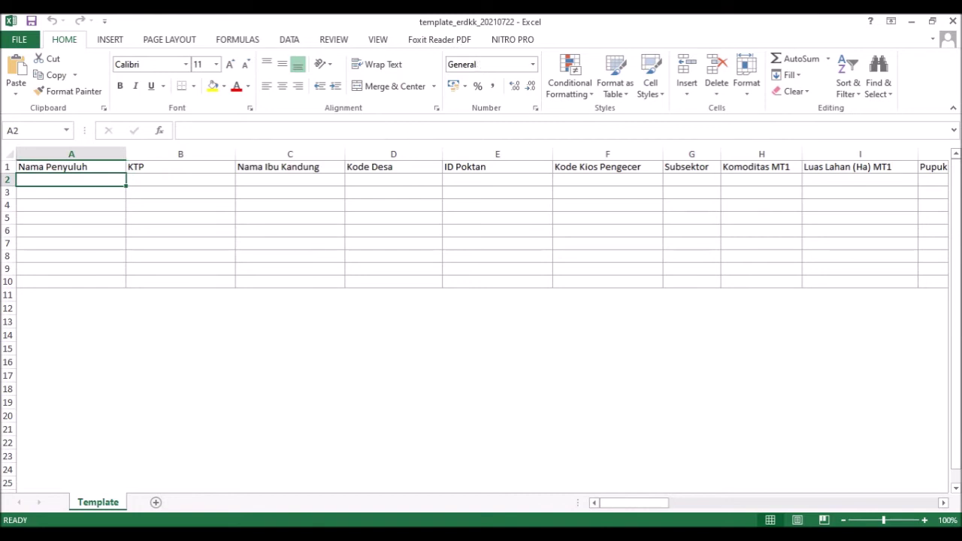
key(alt+Tab)
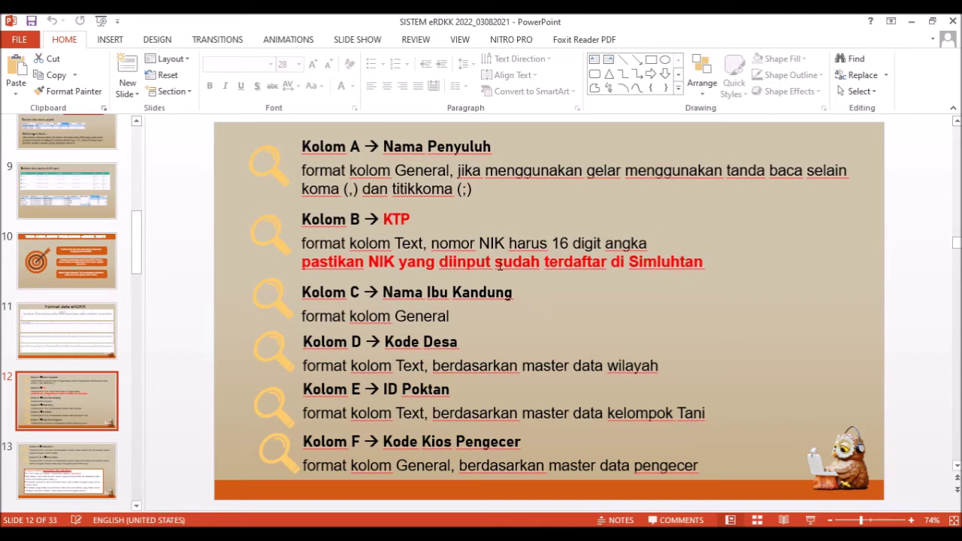
key(alt+Tab)
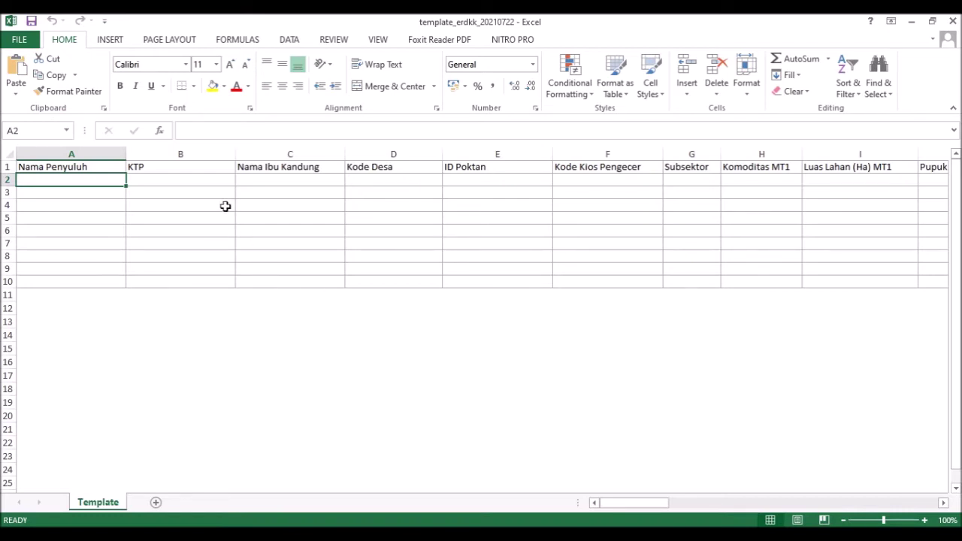
click(214, 180)
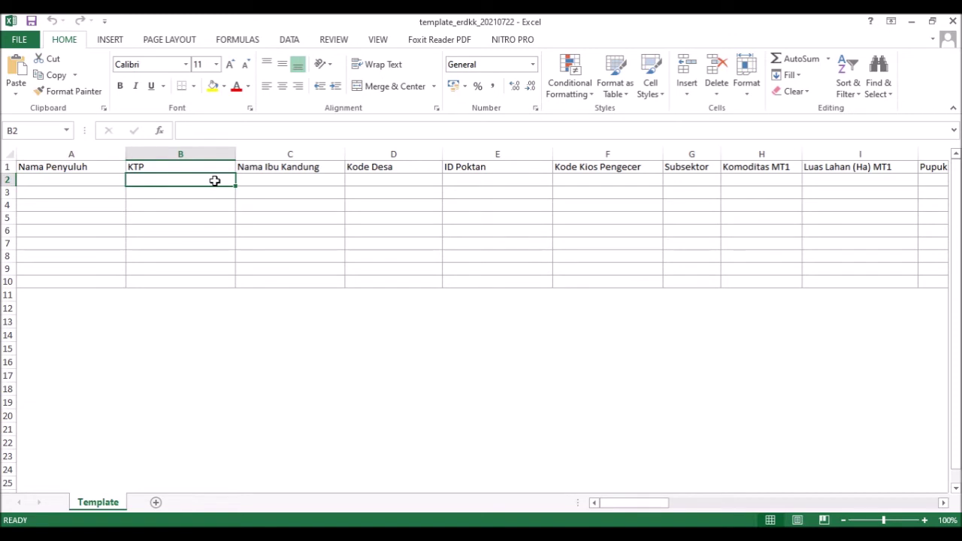
- Format the KTP cell B2 as Text
click(533, 65)
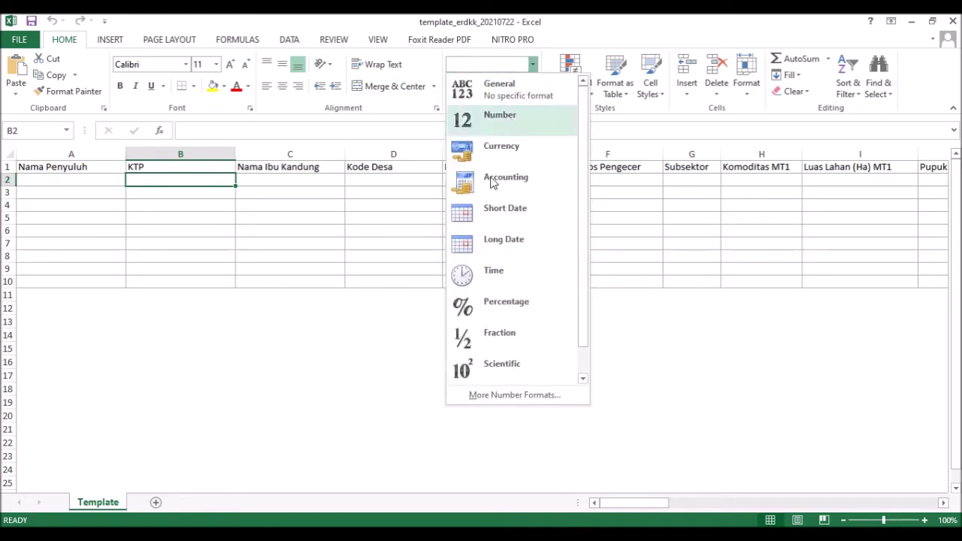
scroll(490, 347, down, 1)
click(492, 364)
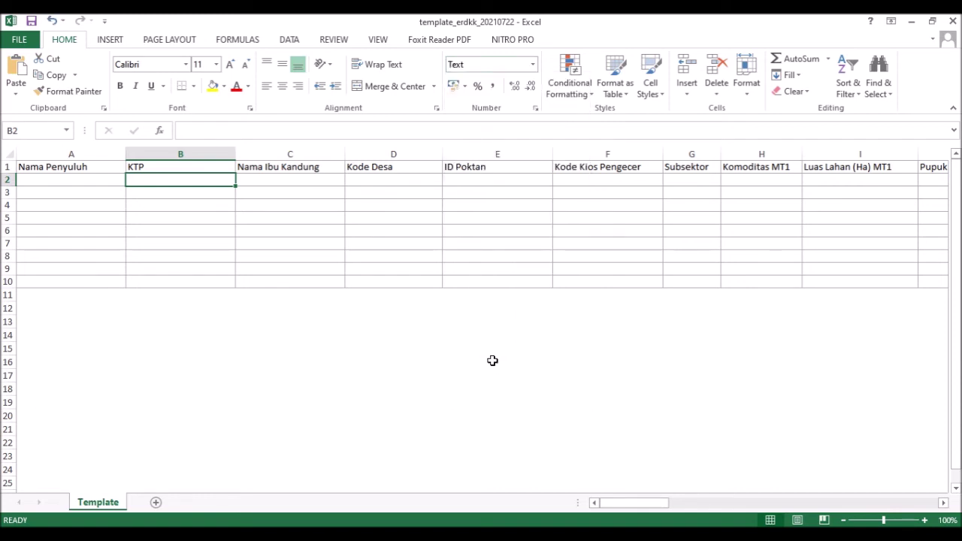
click(119, 183)
click(138, 179)
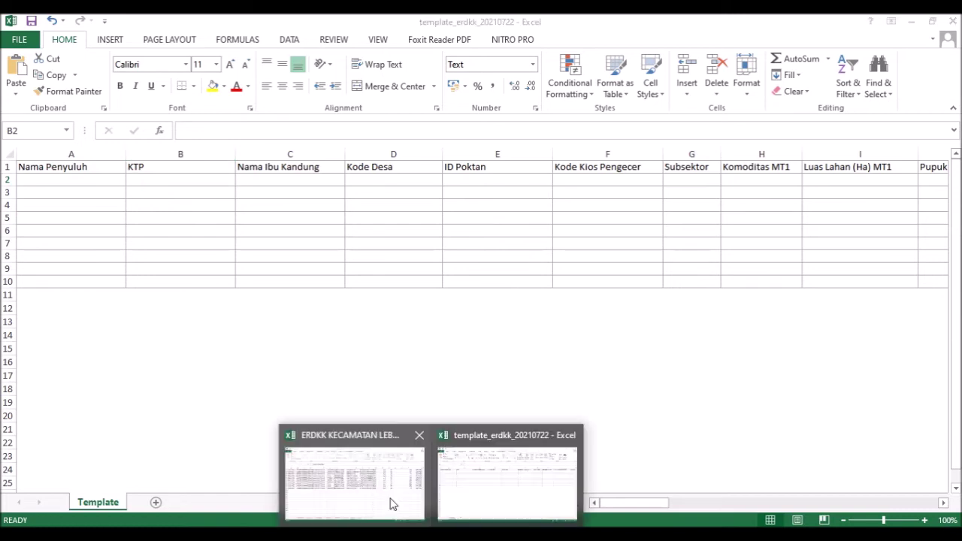
- Copy the farmer's KTP number from ERDKK cell H44 and paste it into B2
click(369, 482)
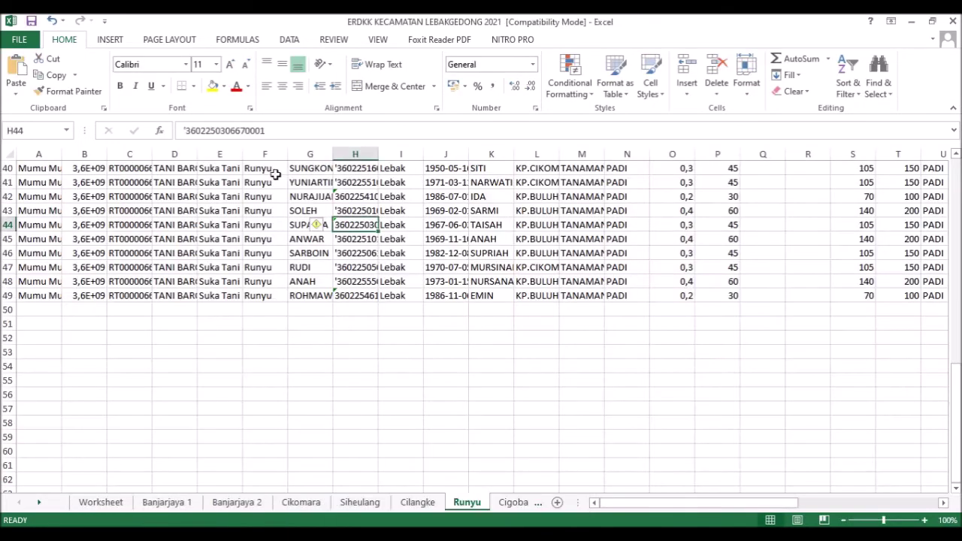
double_click(188, 132)
key(ctrl+c)
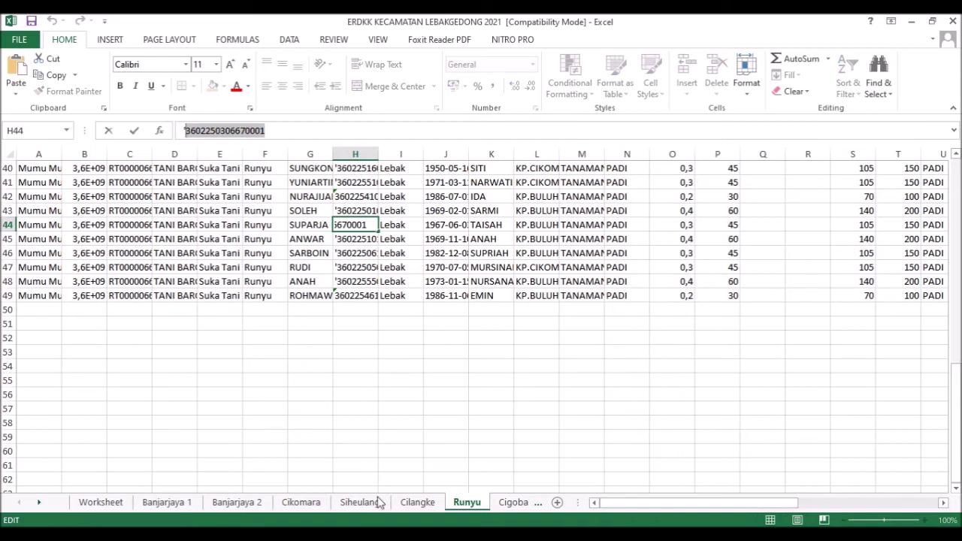
click(431, 533)
click(474, 485)
click(197, 183)
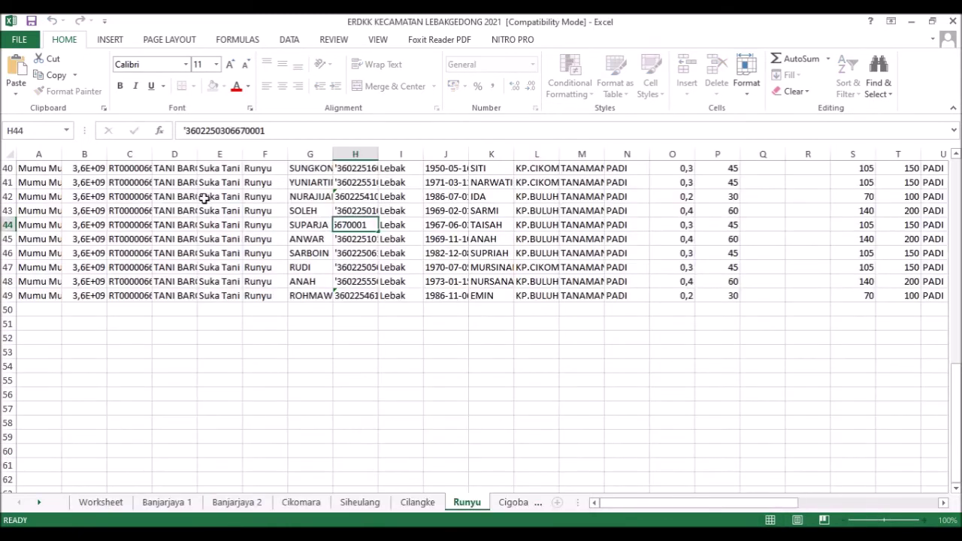
double_click(197, 180)
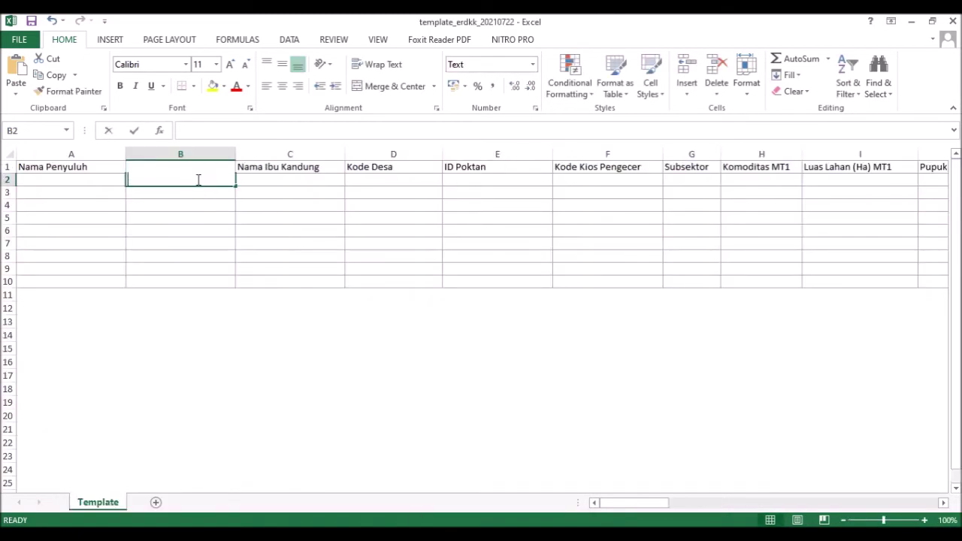
key(ctrl+v)
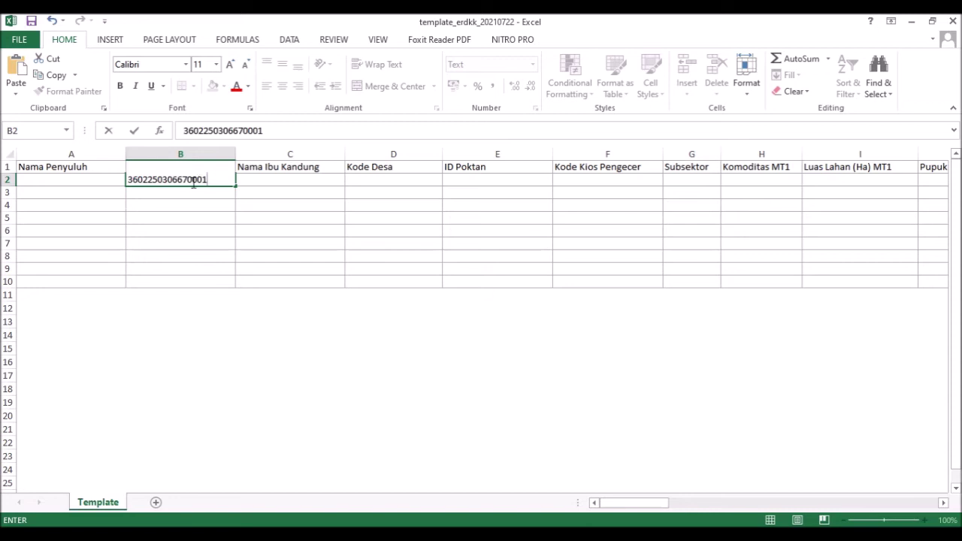
key(ctrl+Return)
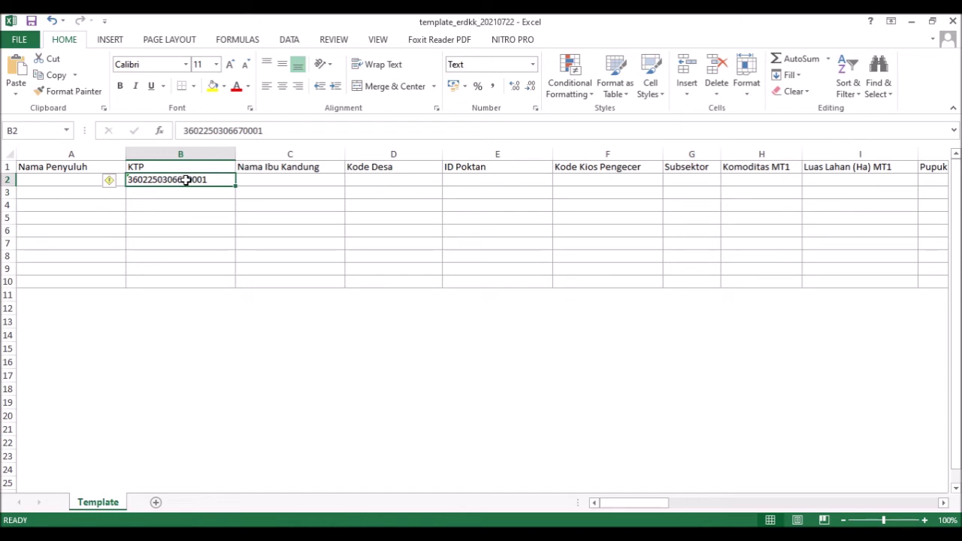
- Compare with the ERDKK source's C40 group code and H40 KTP, then clear B2
click(424, 525)
click(397, 511)
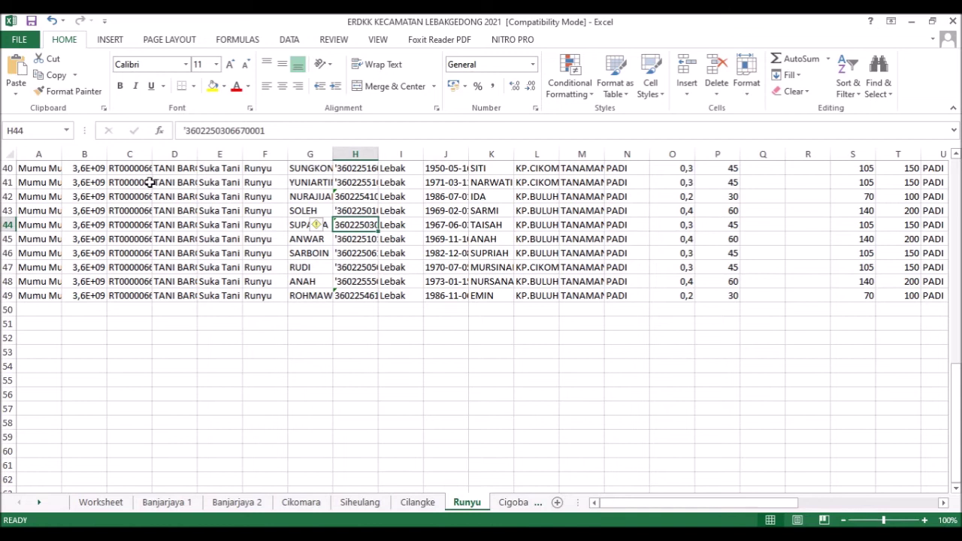
click(133, 169)
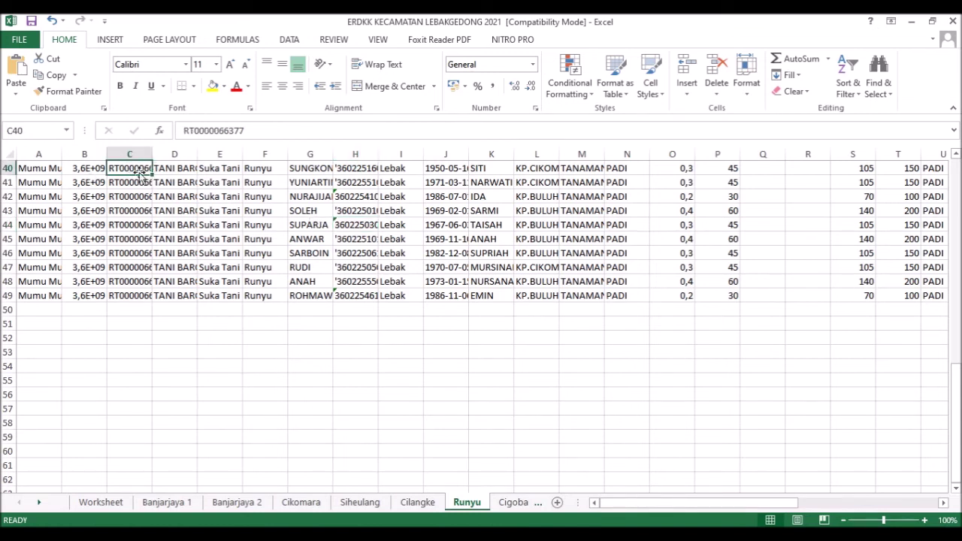
click(350, 169)
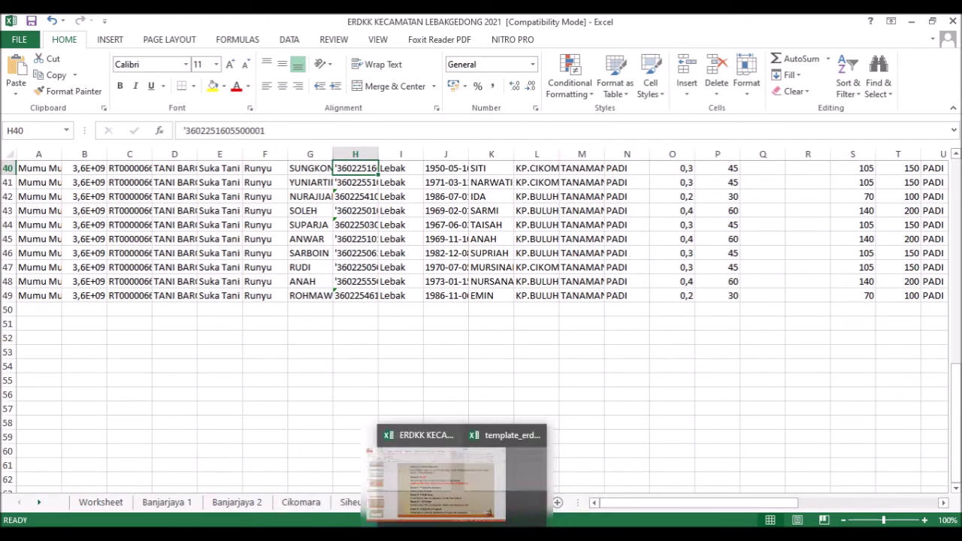
click(496, 500)
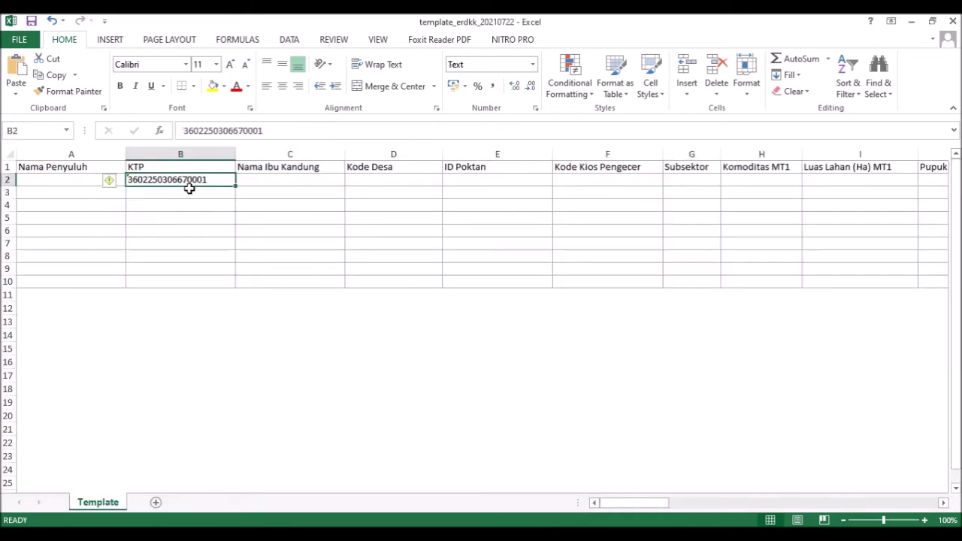
key(Delete)
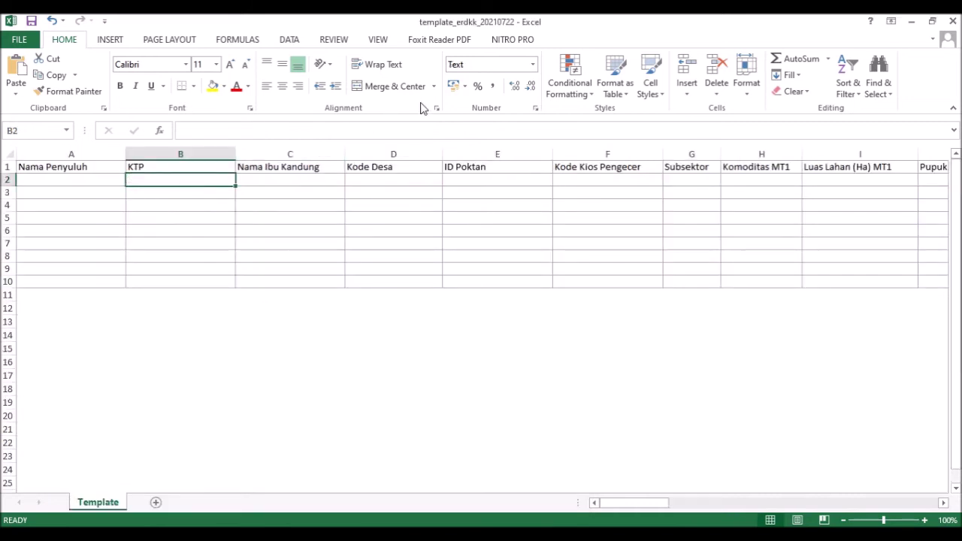
- Set B2 to General and paste the KTP number, which displays as 3,60225E+15
click(534, 64)
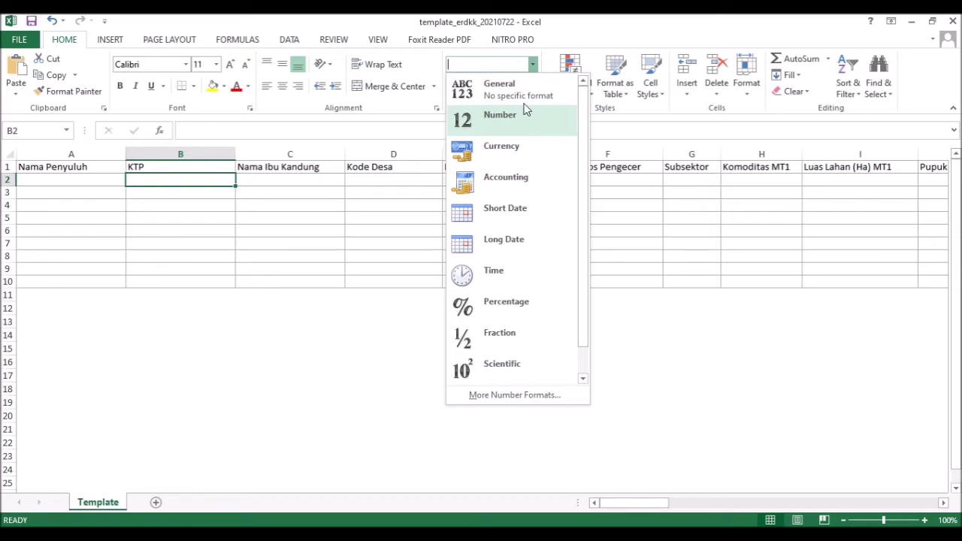
click(524, 96)
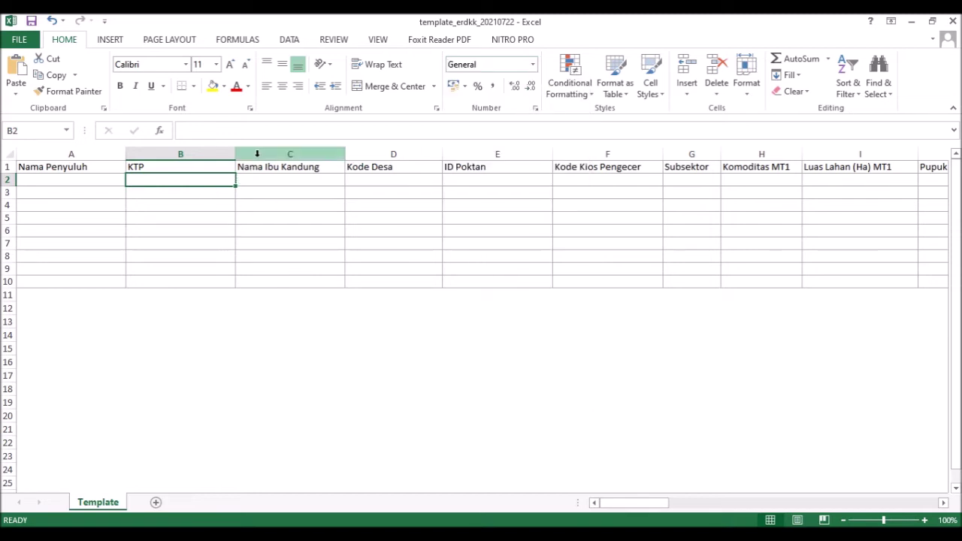
click(253, 128)
key(ctrl+v)
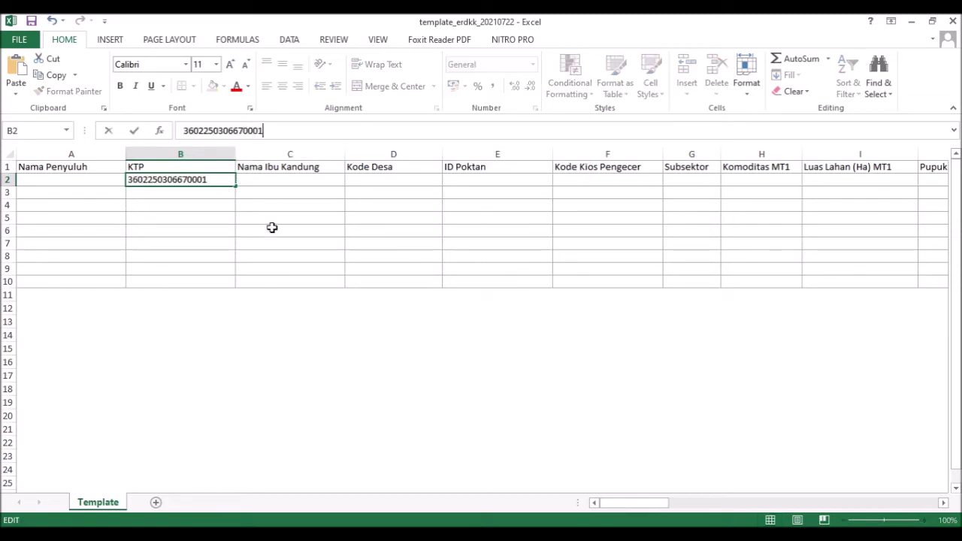
key(Return)
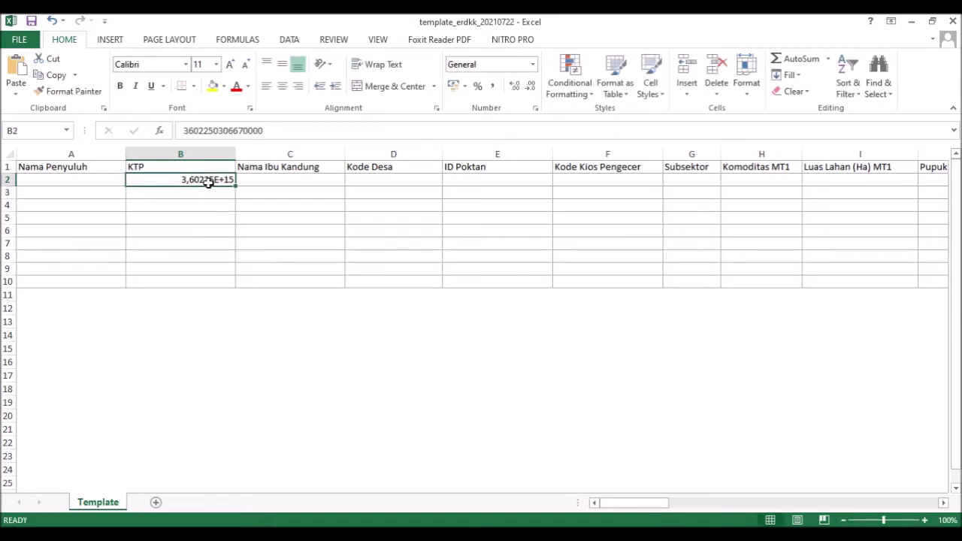
click(273, 129)
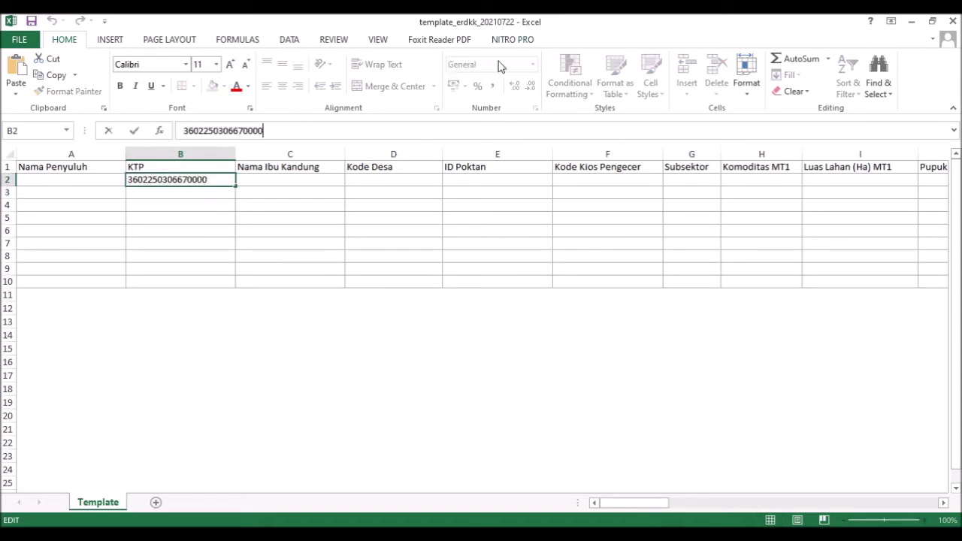
click(206, 183)
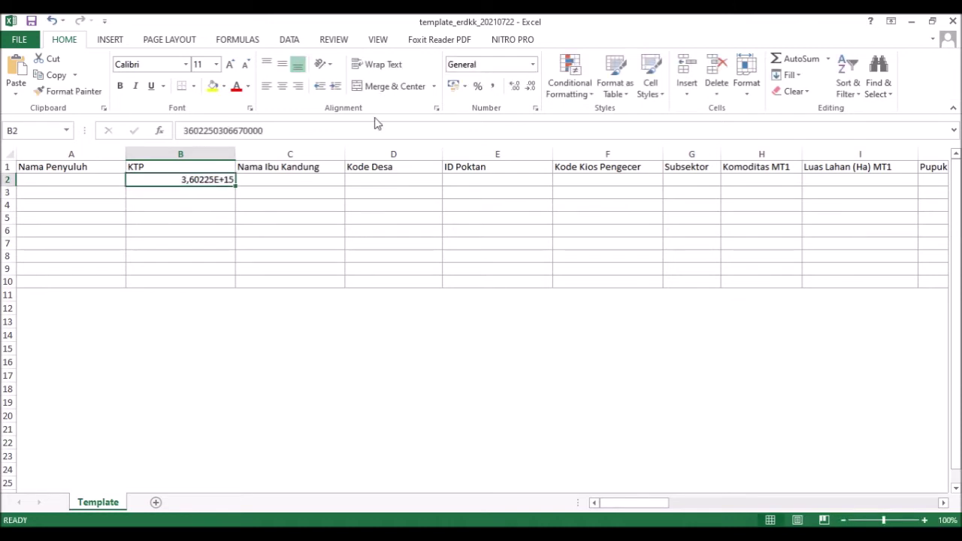
- Switch B2's number format to Text and erase the rounded number
click(532, 64)
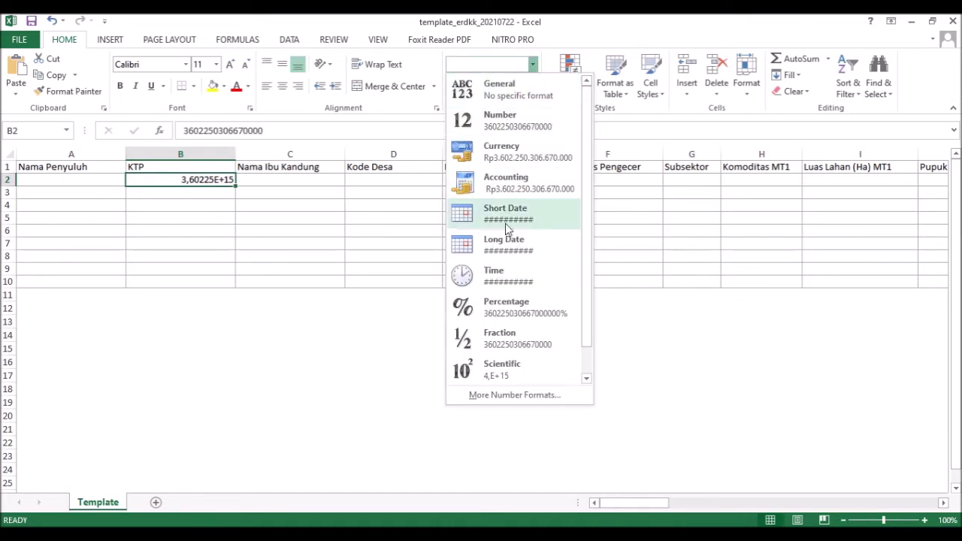
scroll(502, 339, down, 1)
click(512, 367)
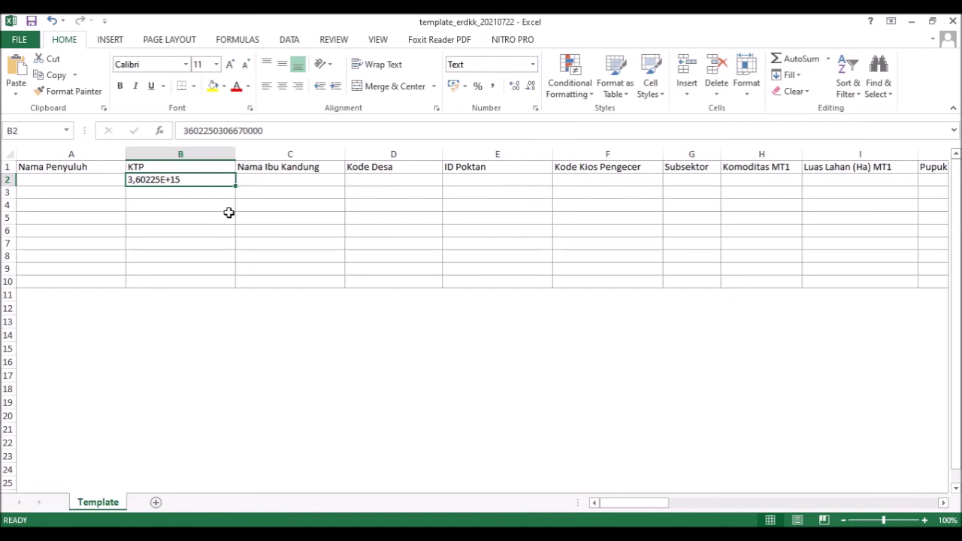
drag(273, 130, 191, 132)
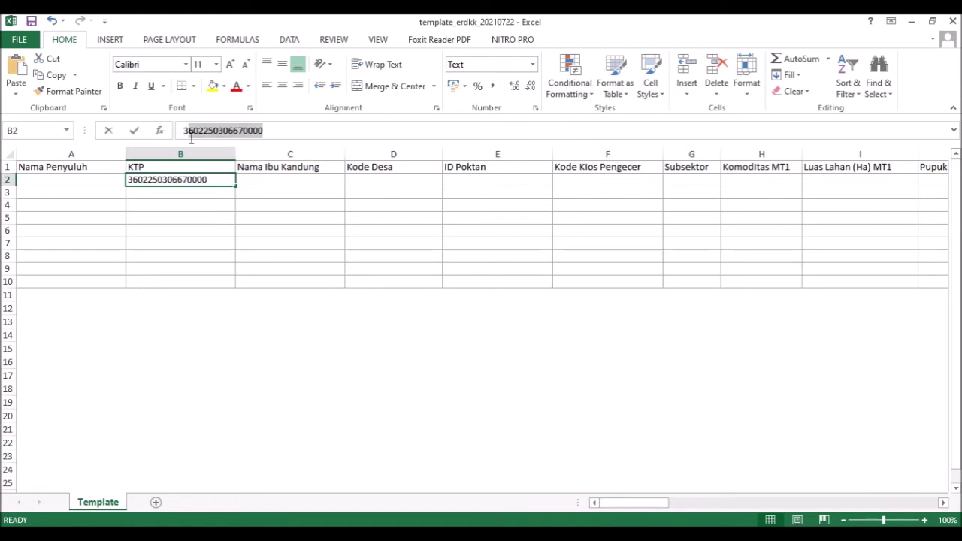
click(271, 129)
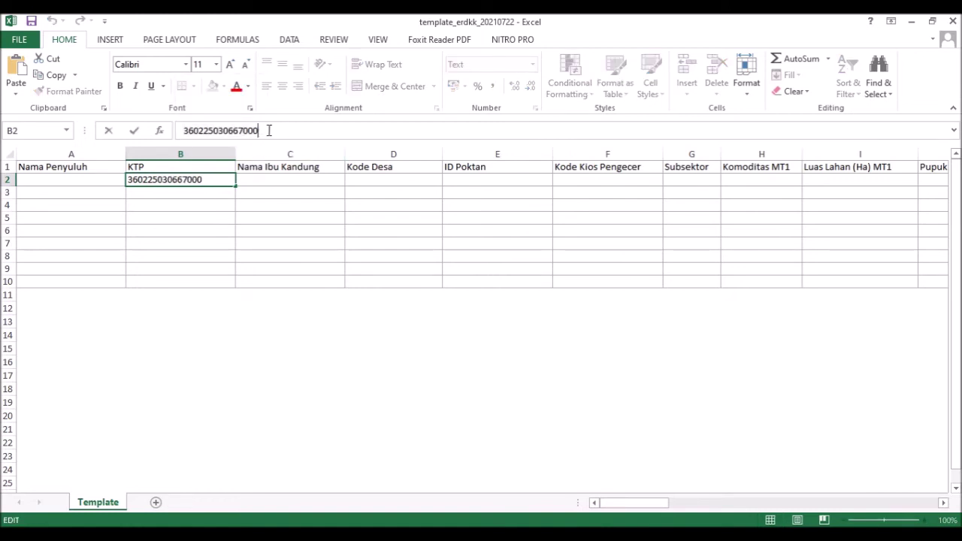
key(BackSpace)
key(BackSpace)
key(BackSpace)
key(BackSpace)
key(BackSpace)
key(BackSpace)
key(BackSpace)
key(BackSpace)
key(BackSpace)
key(BackSpace)
key(BackSpace)
key(BackSpace)
key(BackSpace)
key(BackSpace)
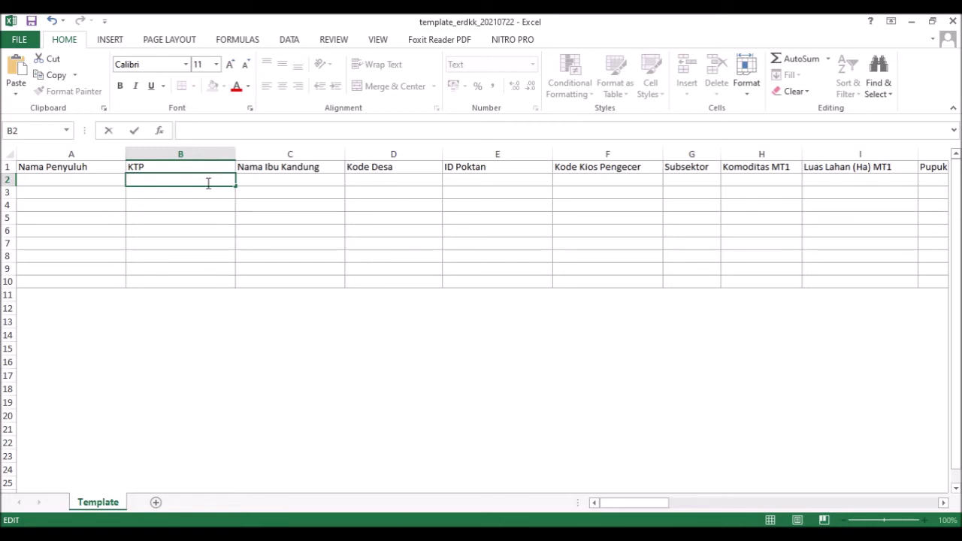
key(alt+Return)
click(239, 244)
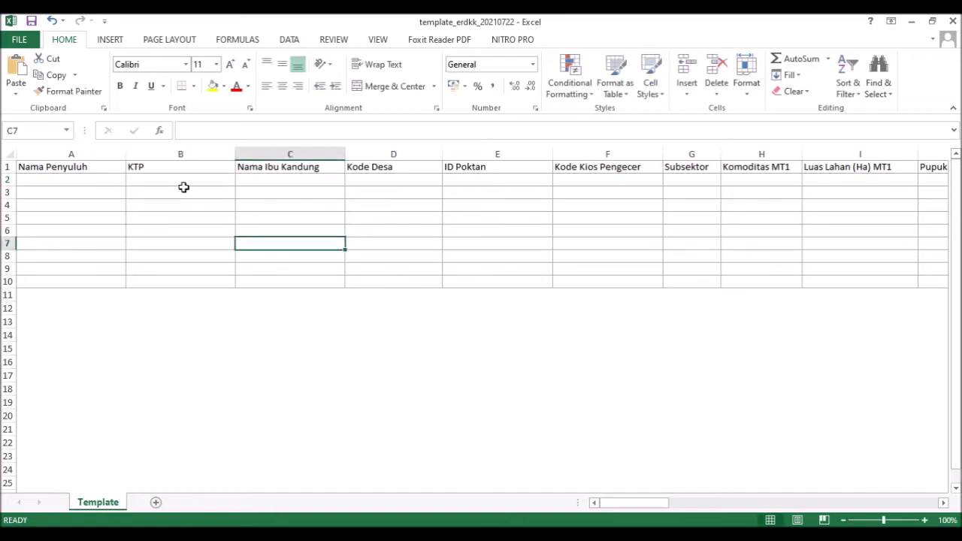
- Re-paste the KTP number into B2 so it keeps all 16 digits as text
click(181, 181)
key(alt+Return)
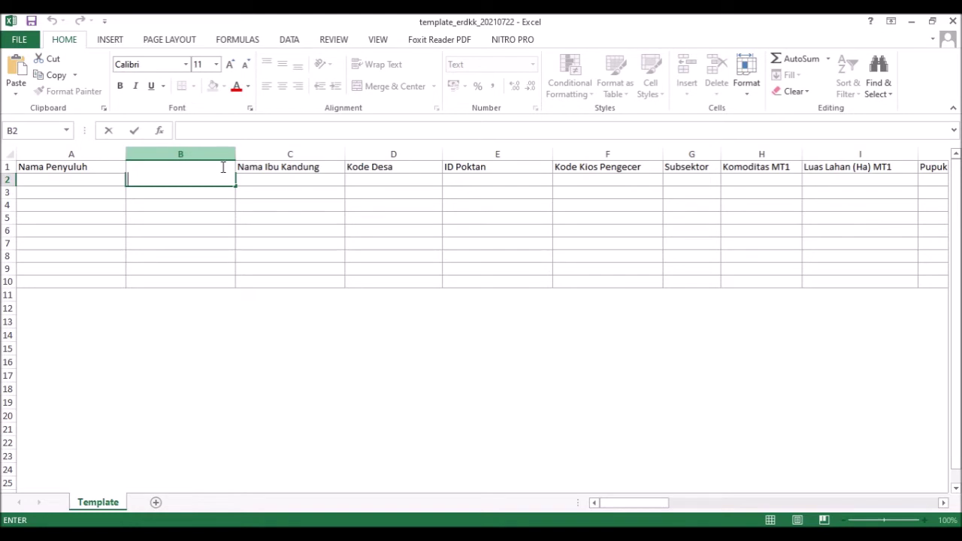
key(ctrl+v)
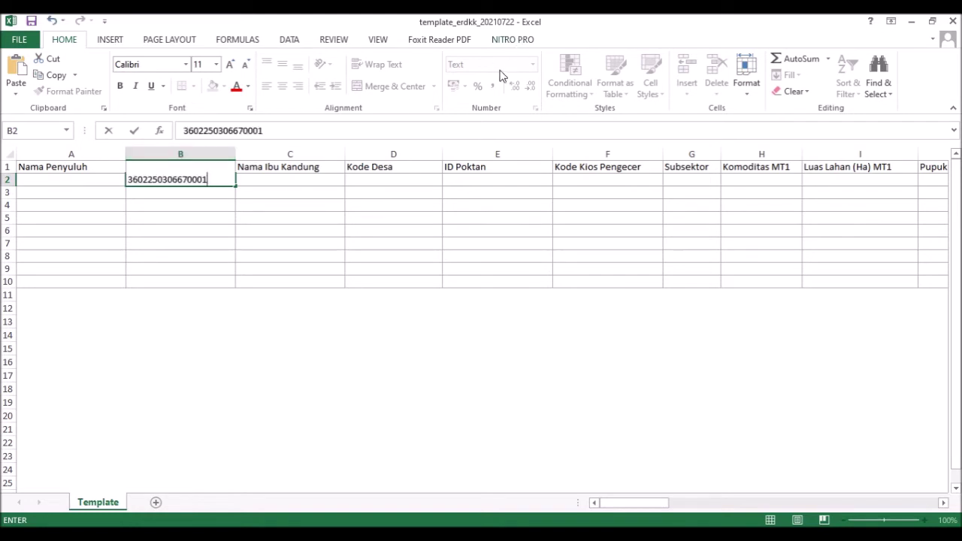
key(Return)
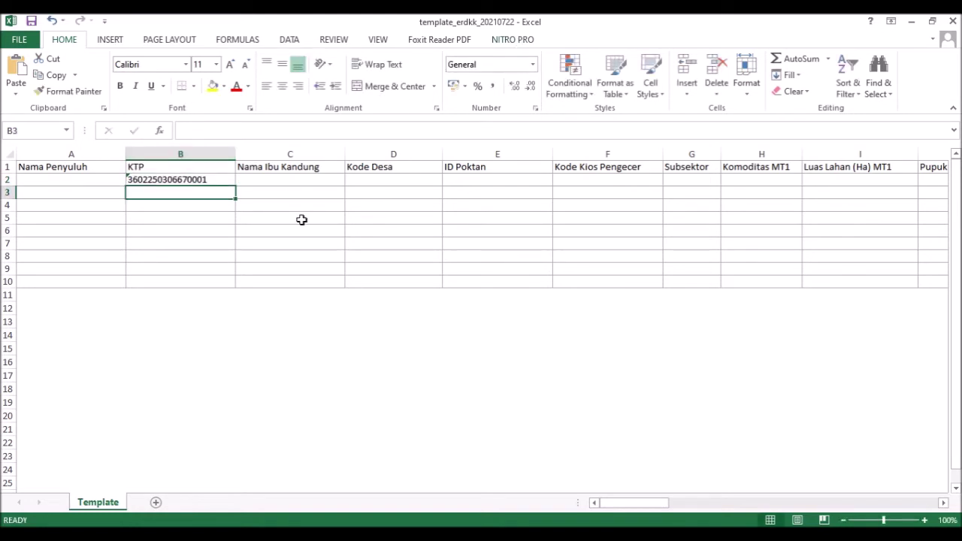
click(211, 178)
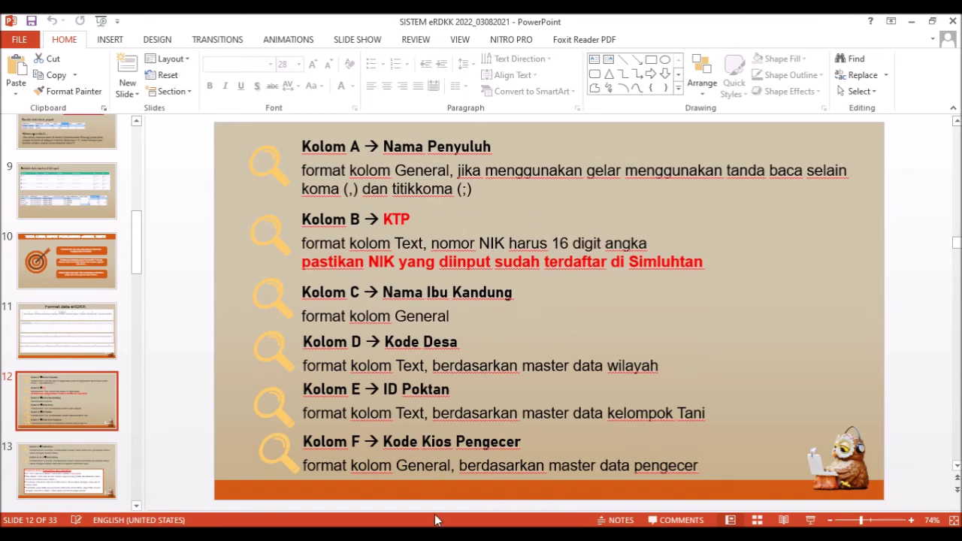
- Recheck slide 12's column rules, then open the number format list for Kode Desa cell D2
click(518, 474)
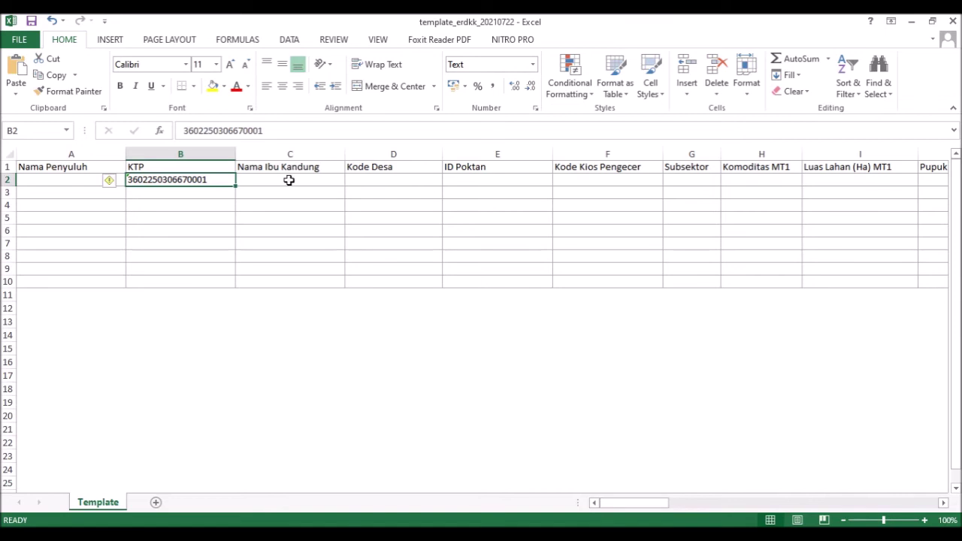
click(290, 180)
click(404, 520)
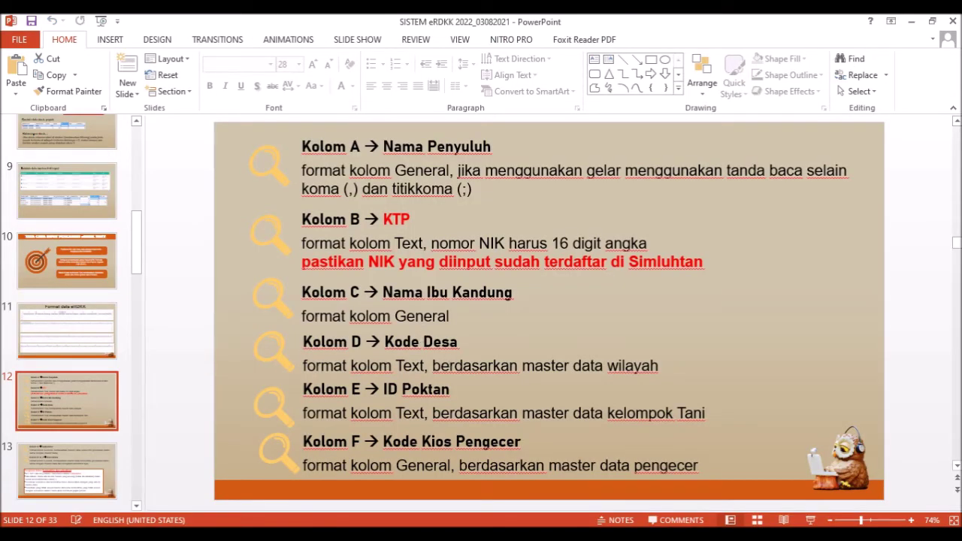
mouse_move(425, 526)
click(519, 473)
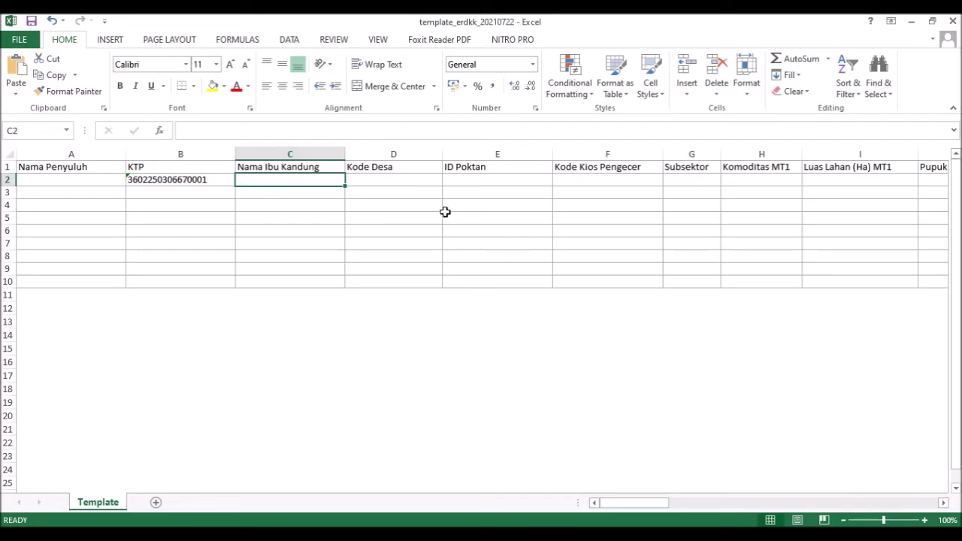
click(412, 182)
click(533, 64)
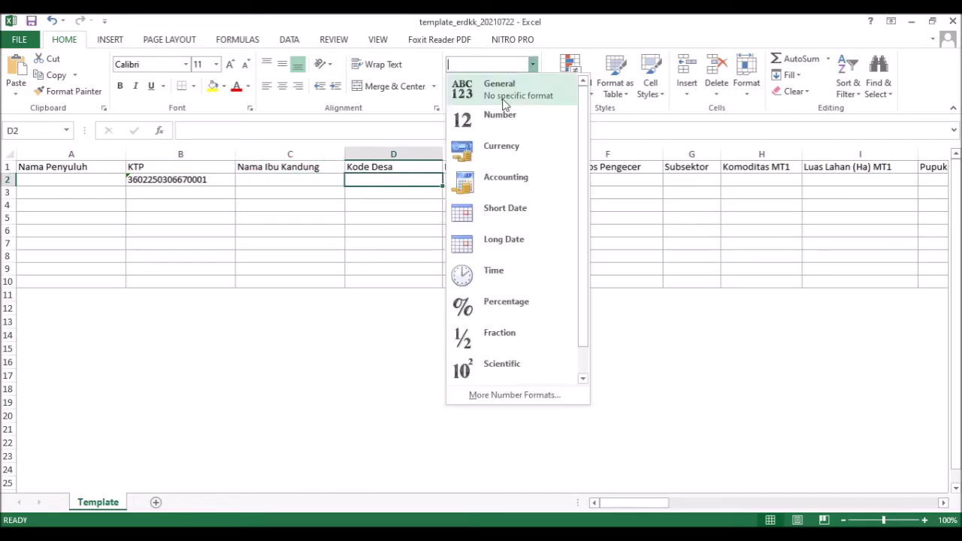
- Format Kode Desa cell D2 as Text and look up the farmer's name in ERDKK cell G40
scroll(487, 315, down, 1)
click(492, 368)
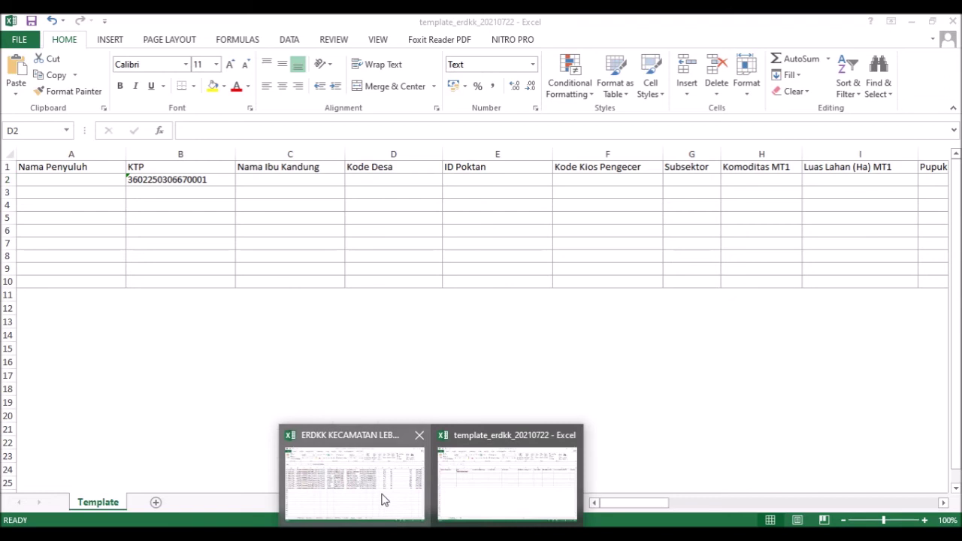
click(383, 498)
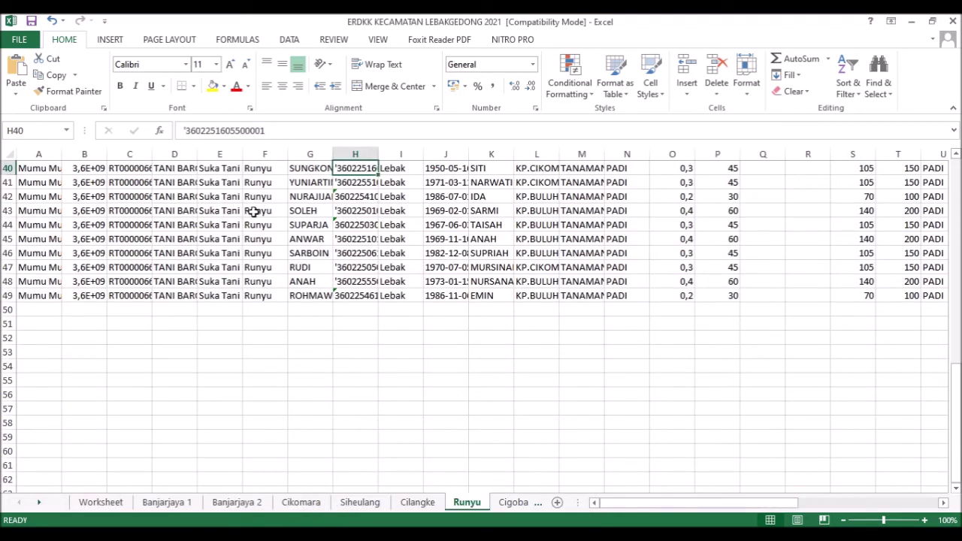
click(311, 169)
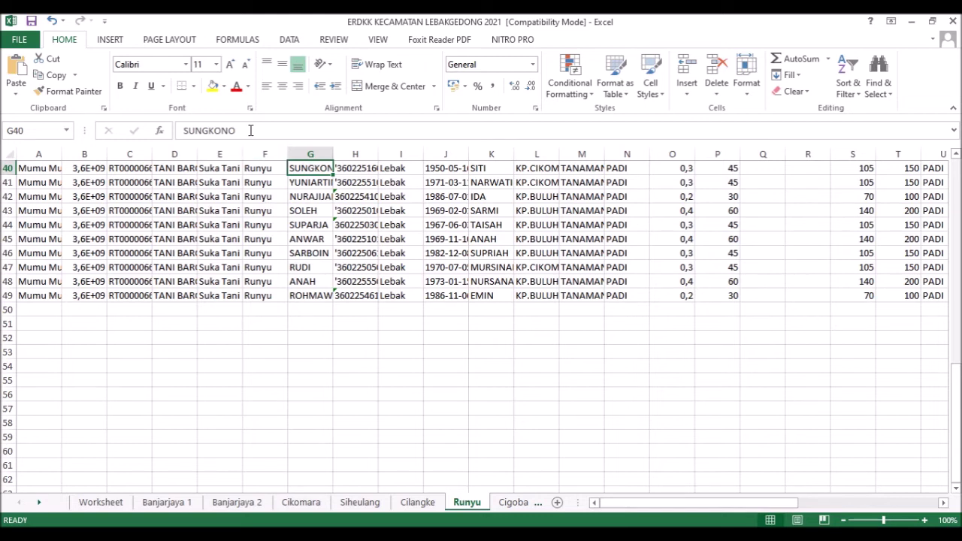
- Select the farmer's name text, then return to the template's cell A2
drag(250, 130, 171, 132)
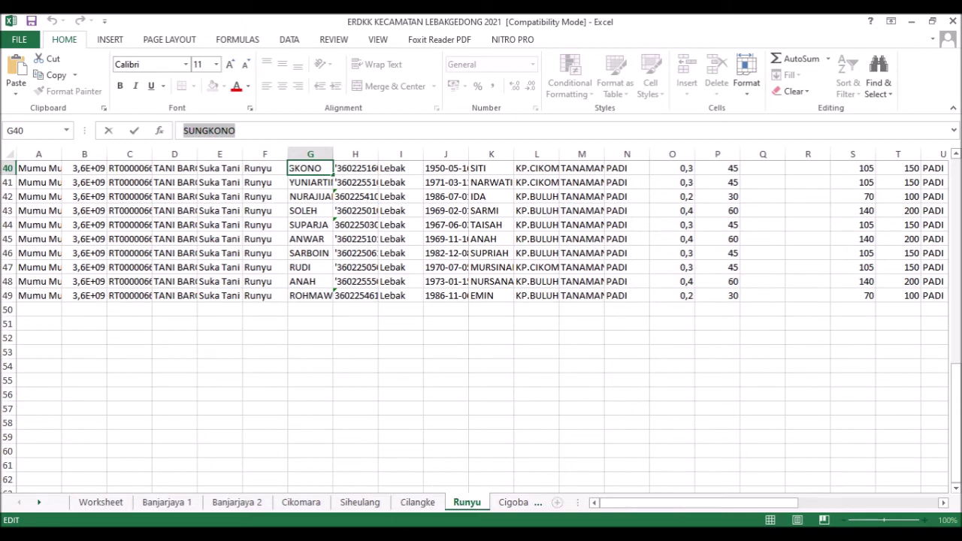
click(432, 532)
click(513, 492)
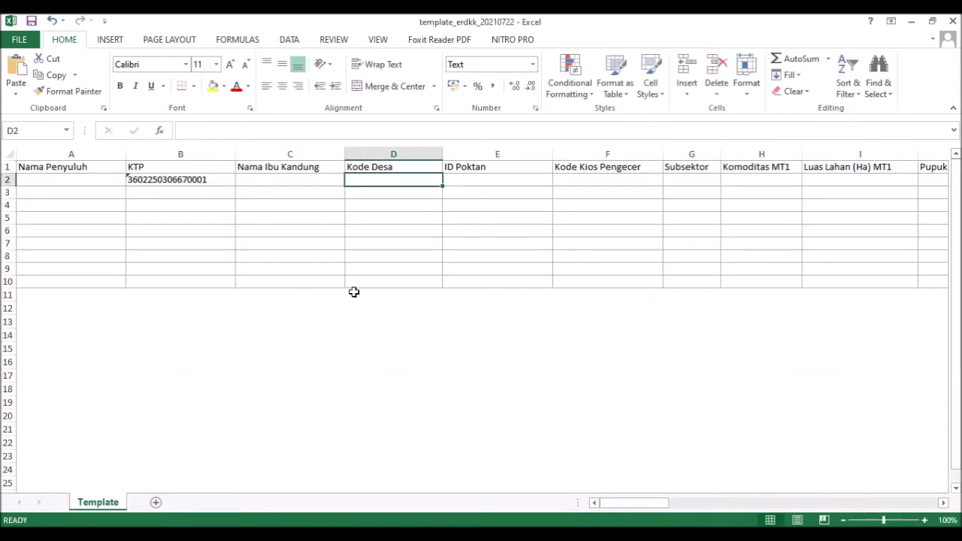
click(90, 179)
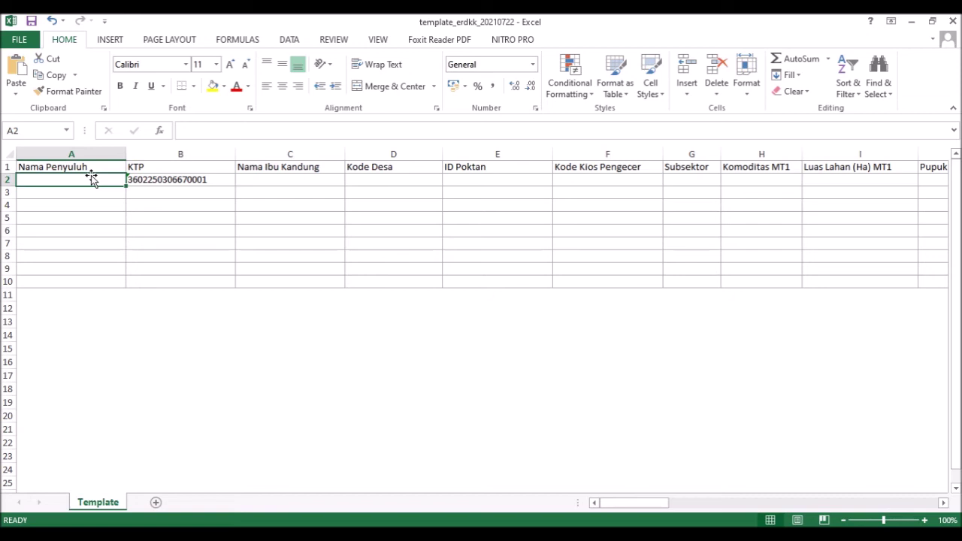
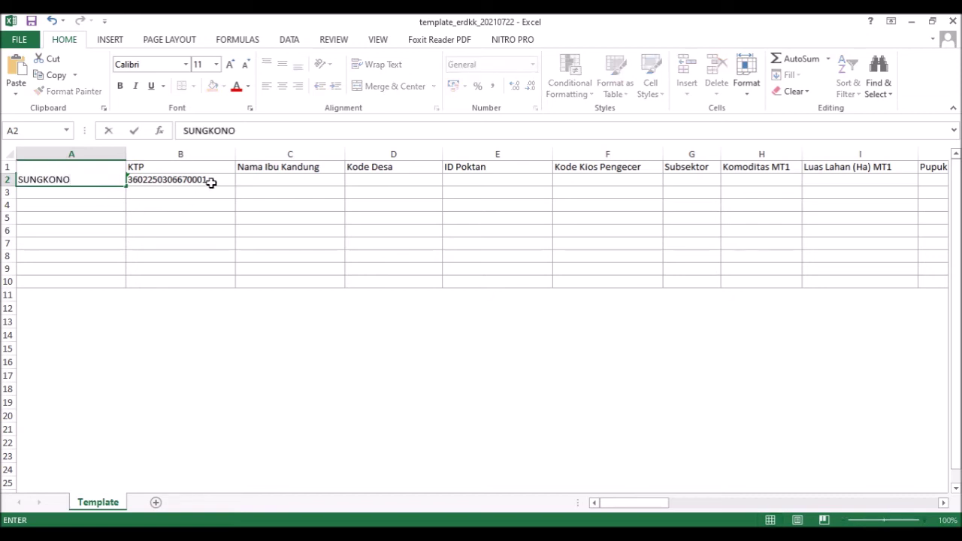
click(249, 181)
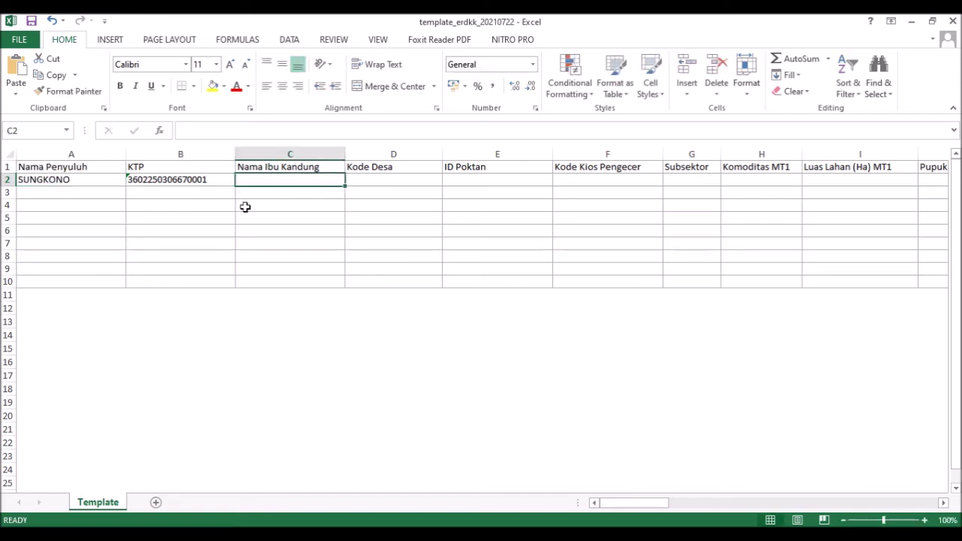
mouse_move(436, 520)
click(393, 491)
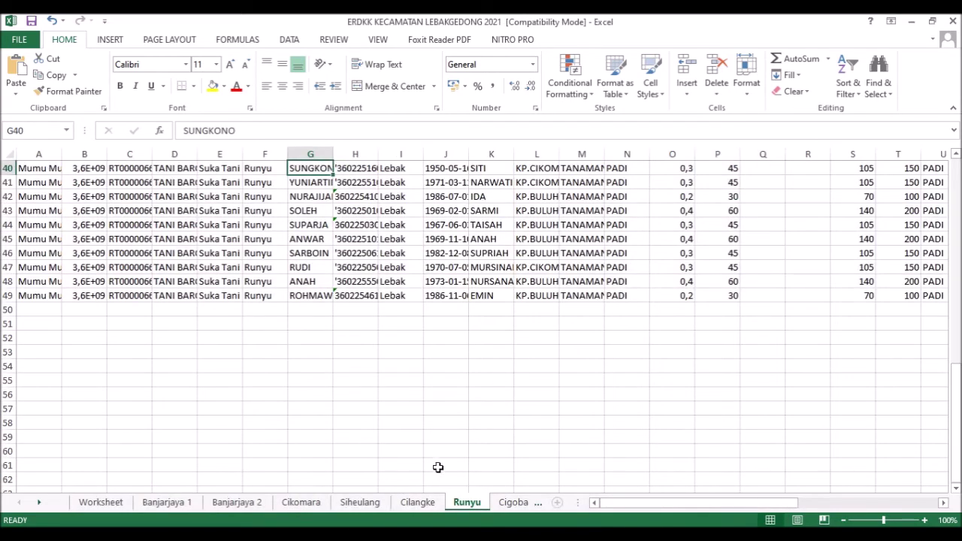
scroll(356, 389, up, 12)
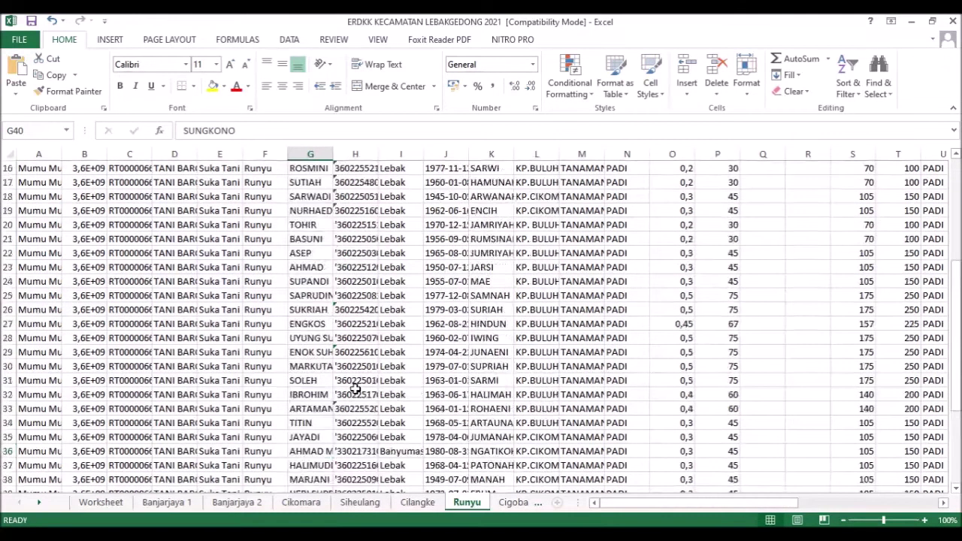
scroll(356, 389, up, 2)
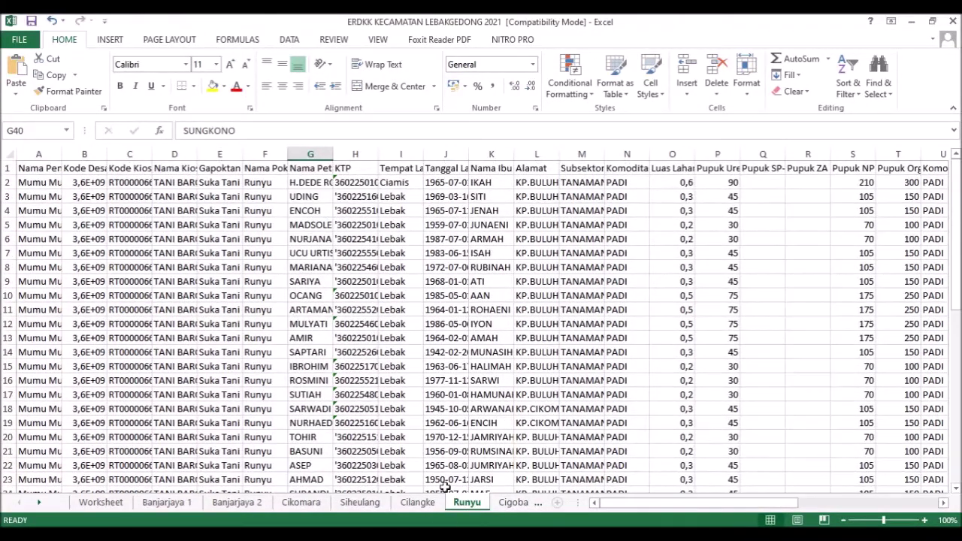
mouse_move(431, 534)
mouse_move(476, 499)
click(495, 474)
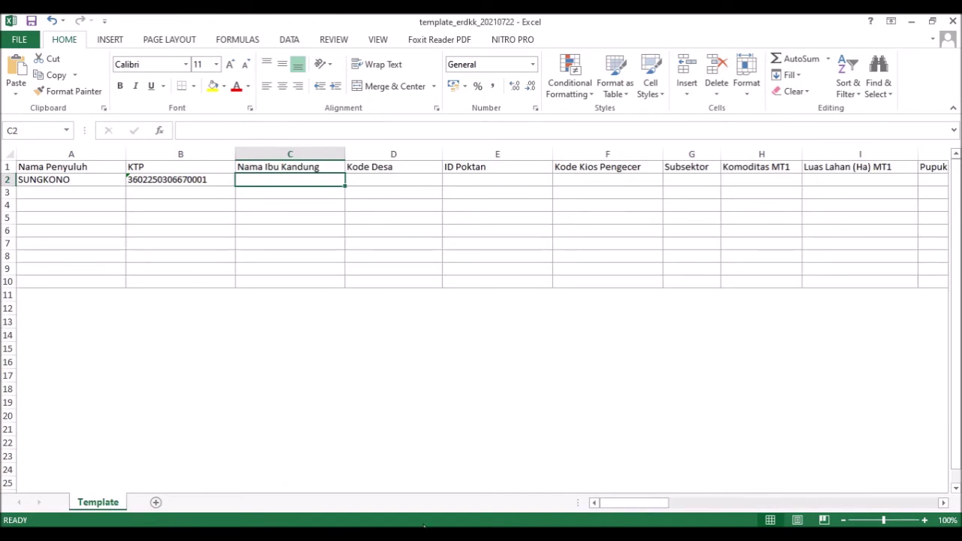
click(476, 535)
click(330, 473)
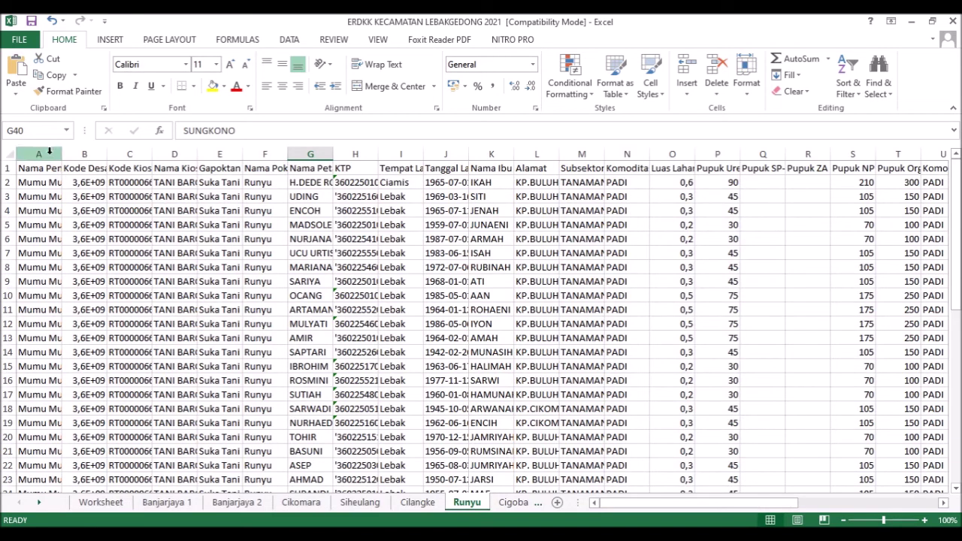
mouse_move(403, 515)
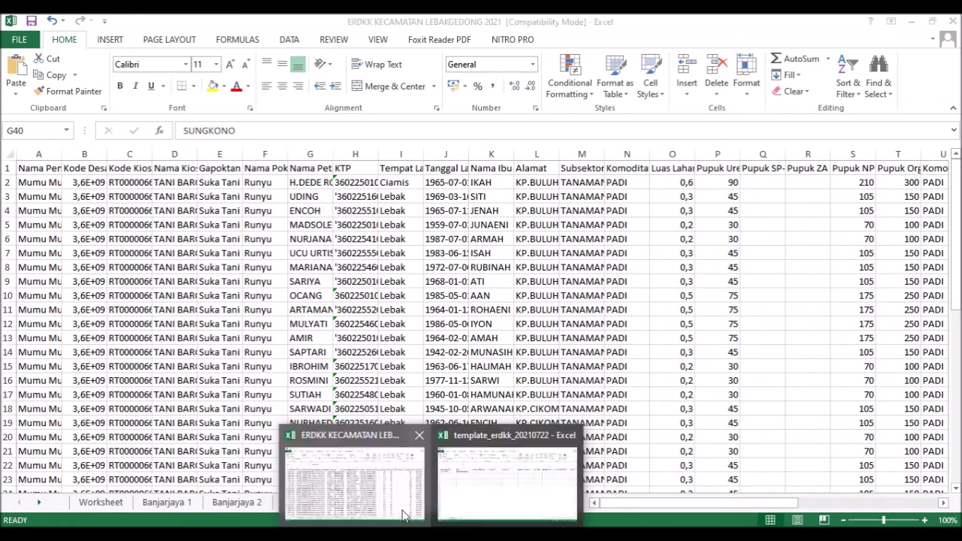
click(507, 481)
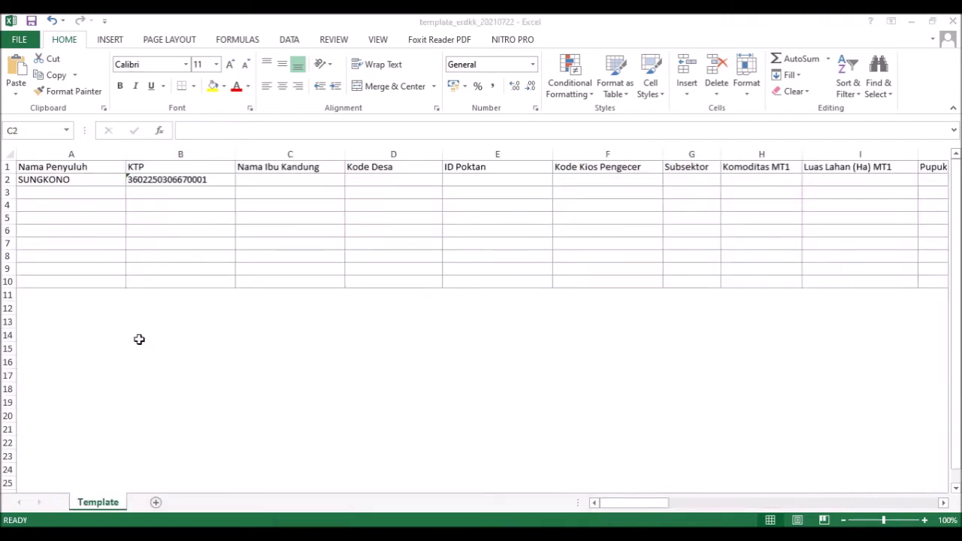
click(69, 180)
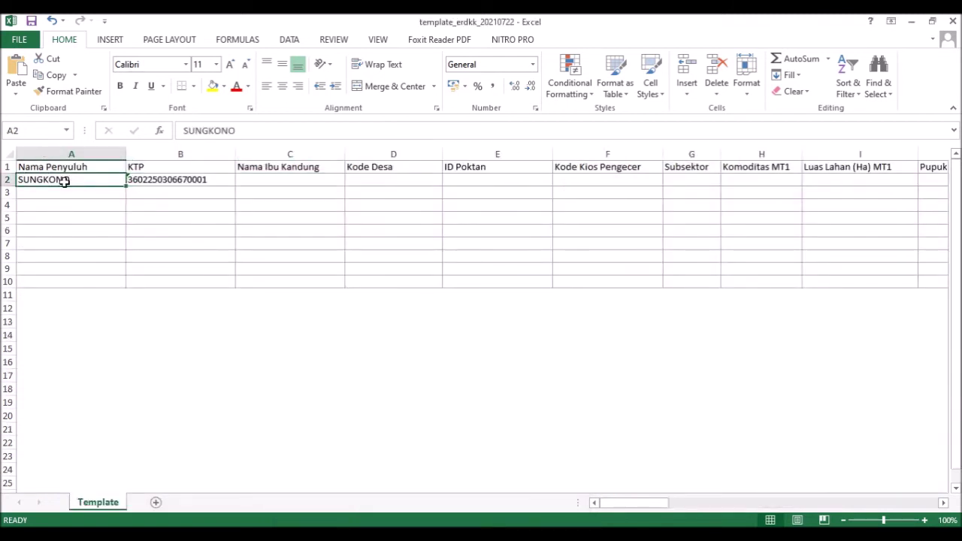
key(Delete)
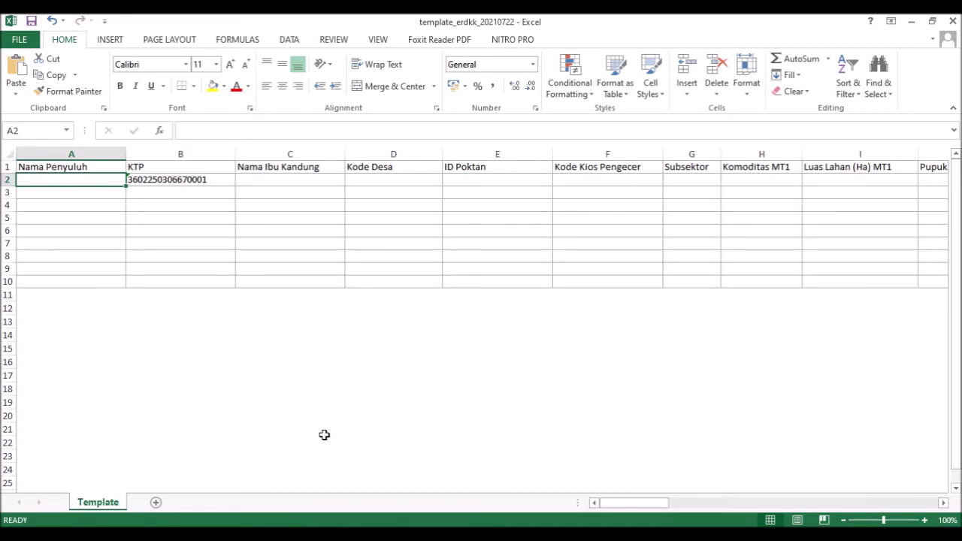
click(386, 485)
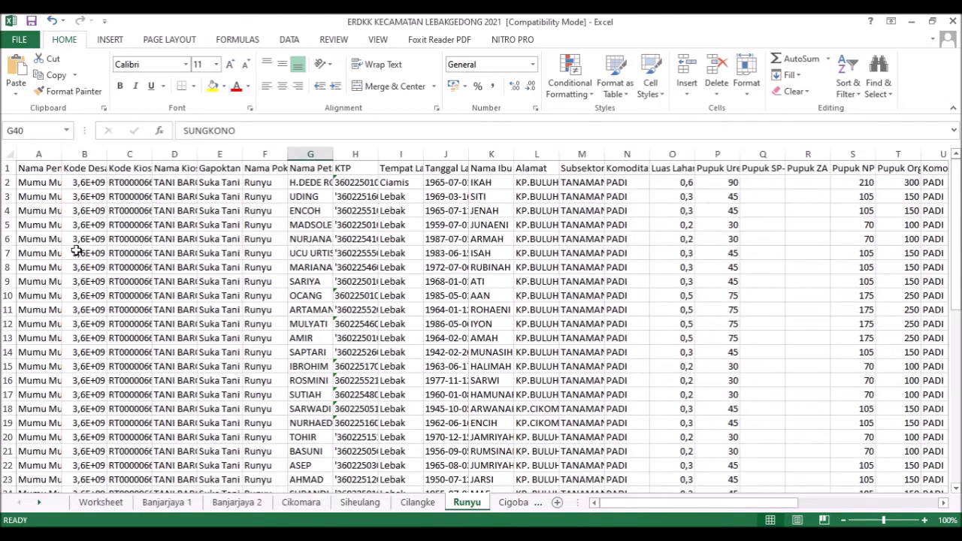
mouse_move(438, 472)
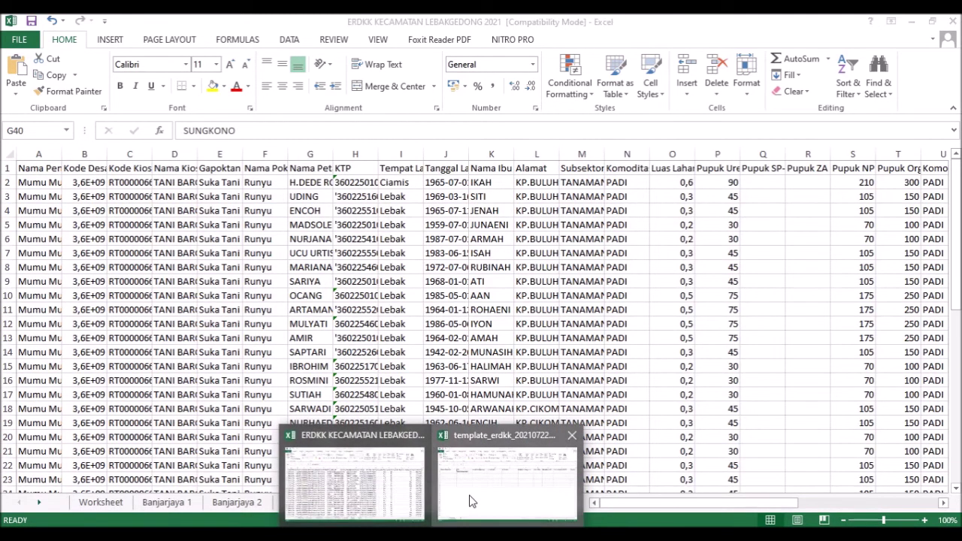
click(473, 500)
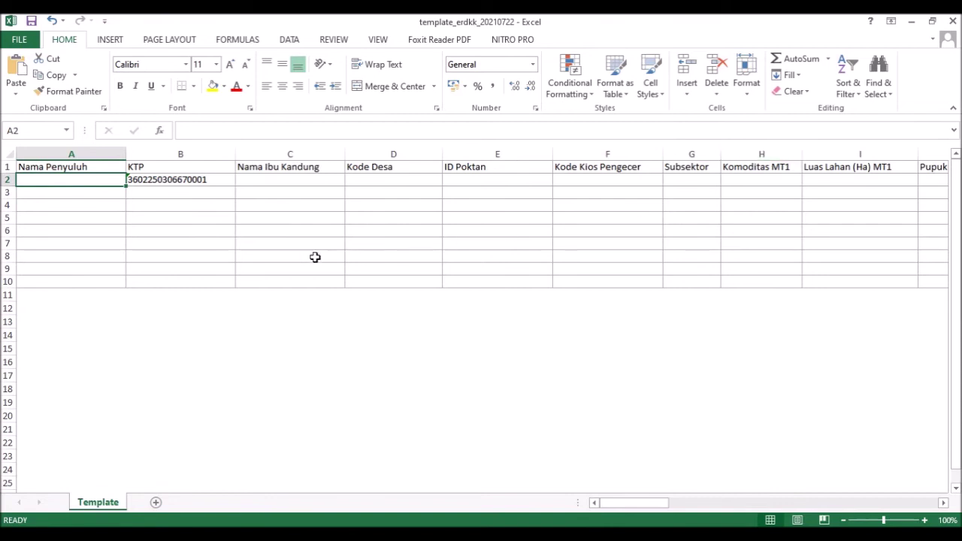
click(363, 166)
mouse_move(441, 523)
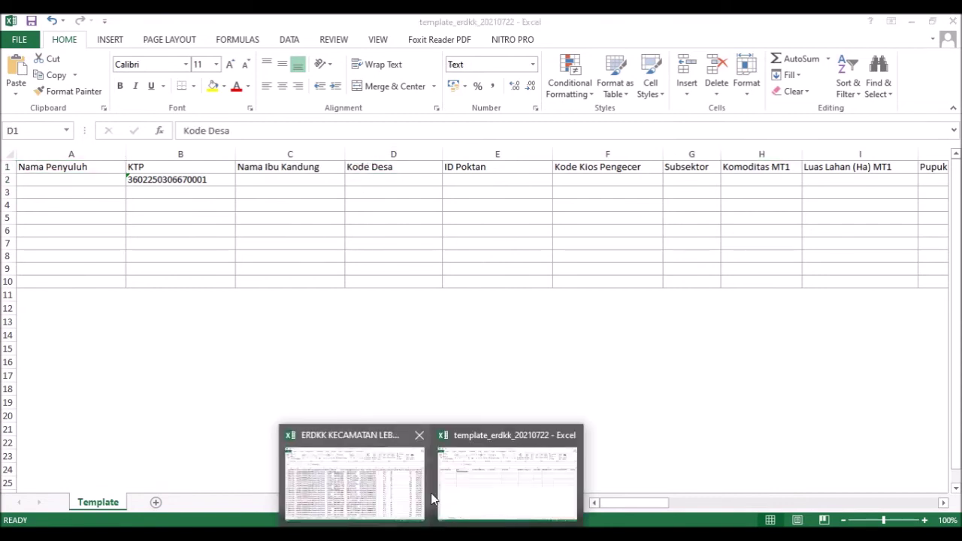
- Compare the template's Kode Desa, ID Poktan and Kode Kios Pengecer headings against the ERDKK workbook
click(353, 472)
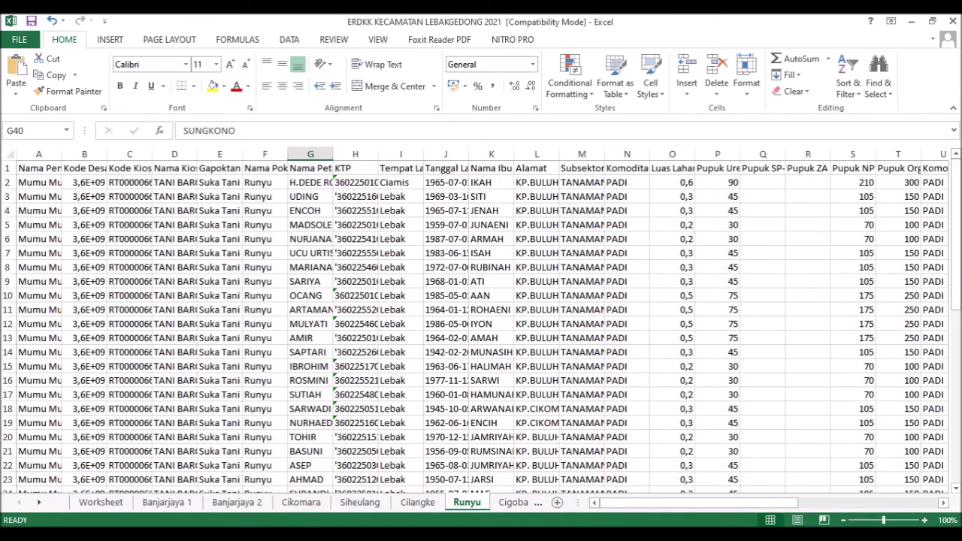
mouse_move(434, 524)
click(491, 485)
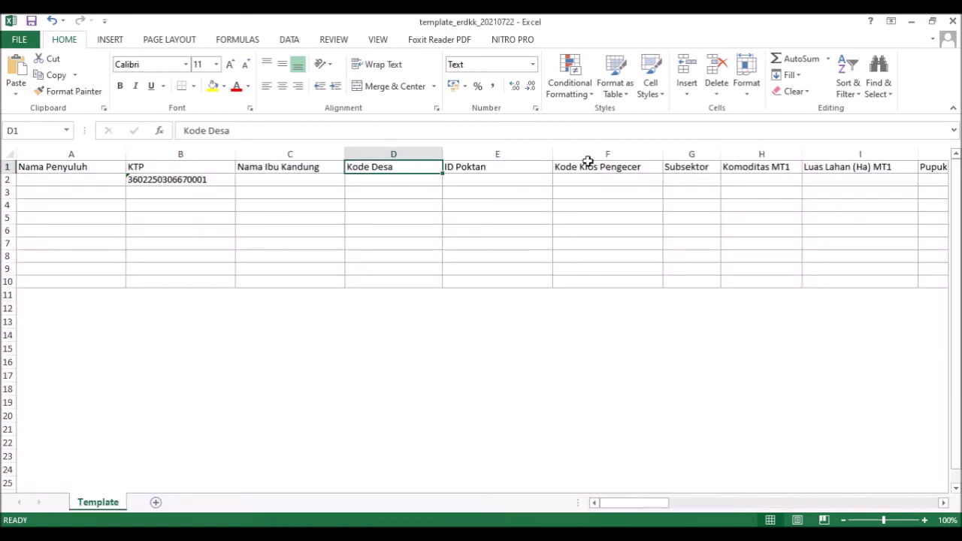
click(631, 170)
mouse_move(433, 525)
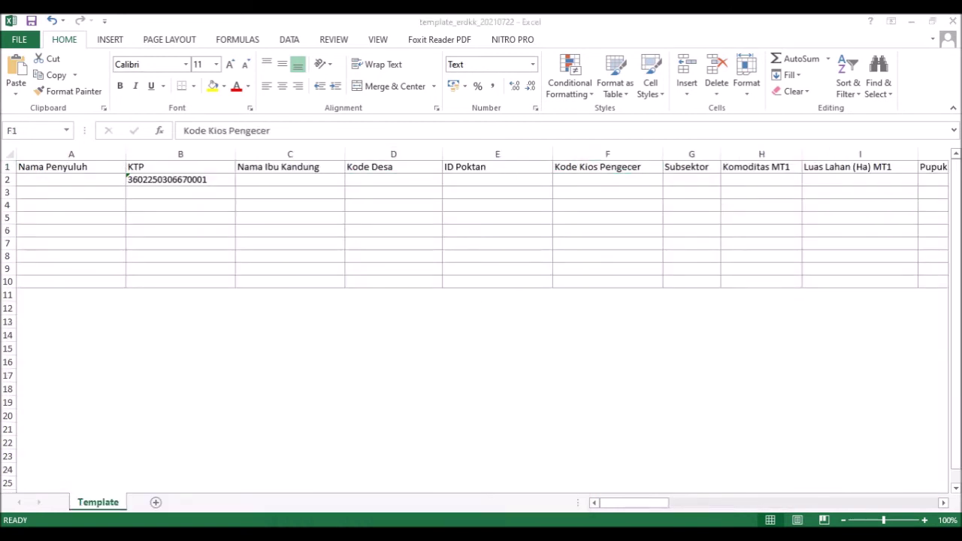
click(369, 505)
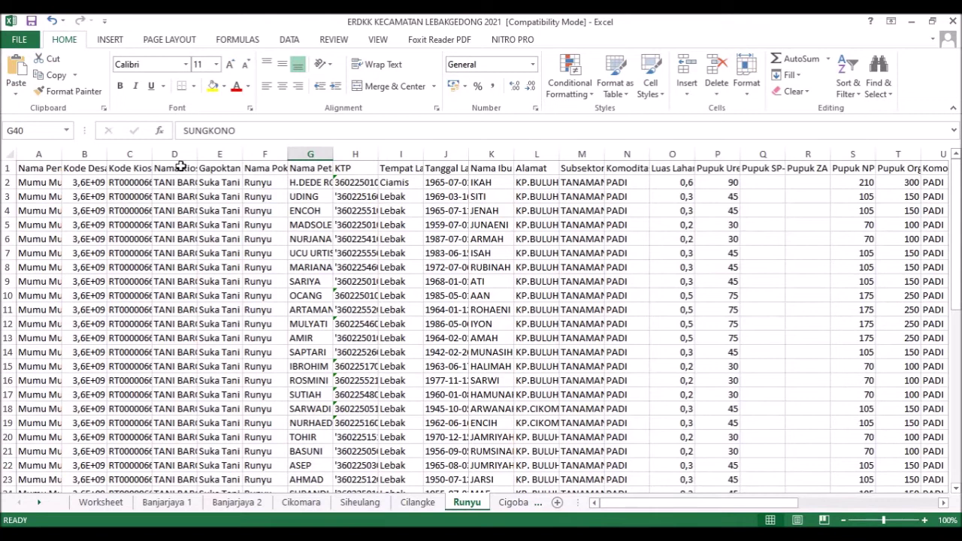
click(477, 503)
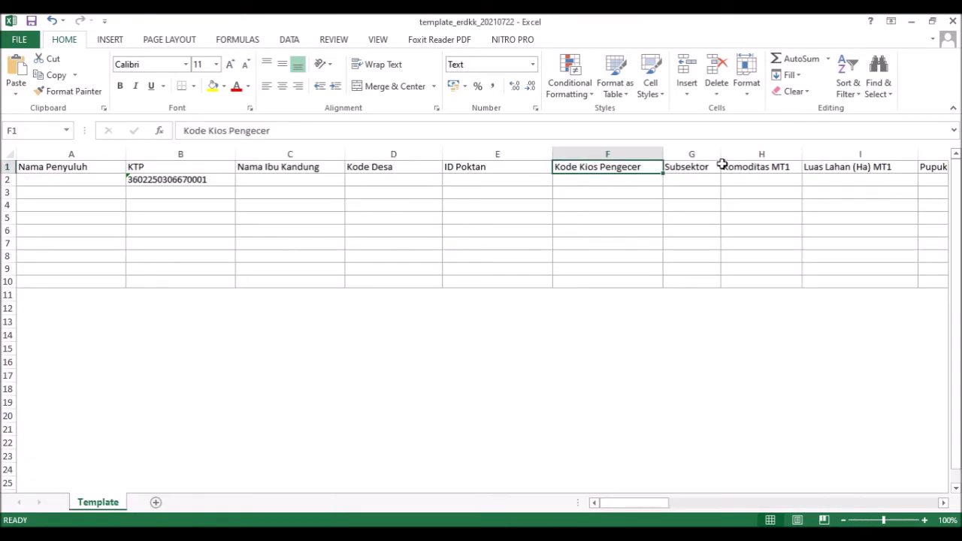
click(380, 171)
click(474, 169)
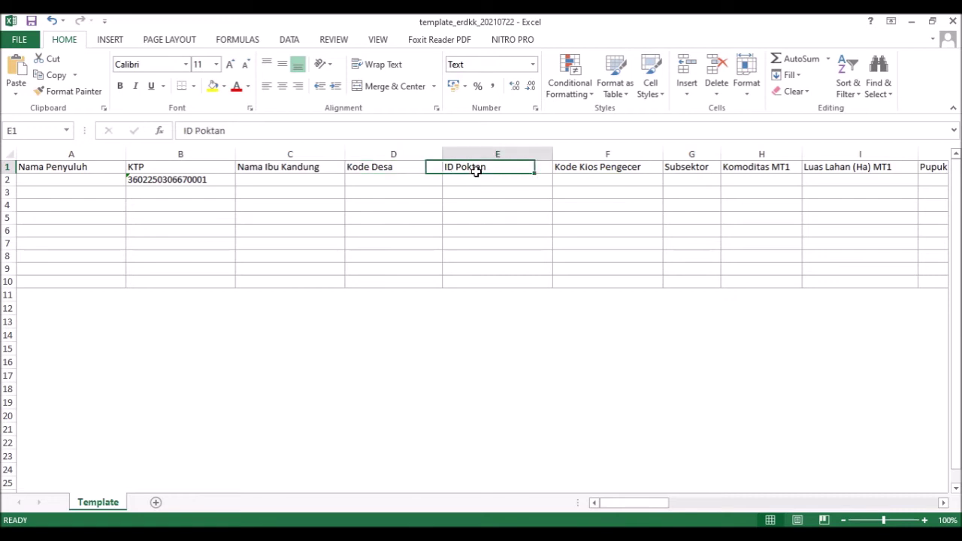
click(577, 171)
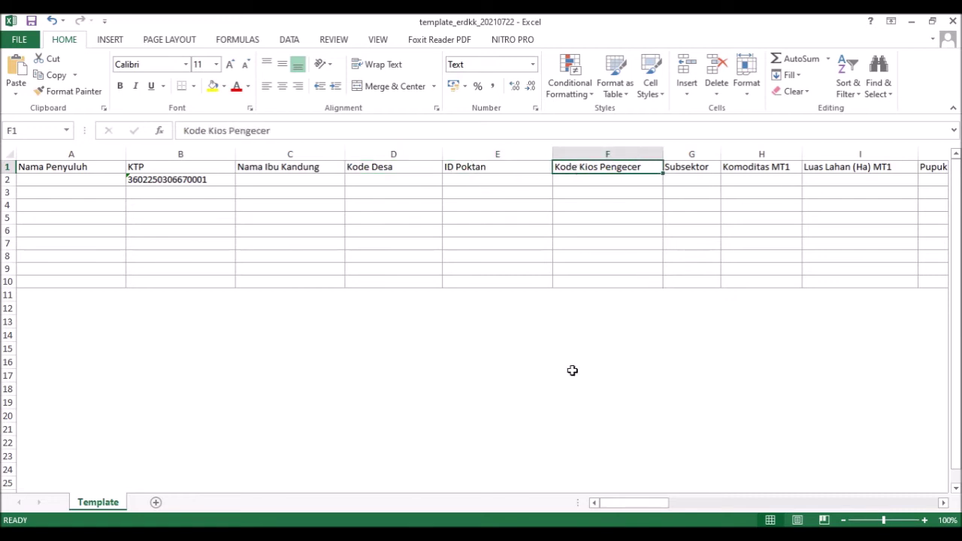
- Step through the template's row 1 headings to the last MT3 column and back
key(Right)
key(Right)
key(Right)
key(Right)
key(Right)
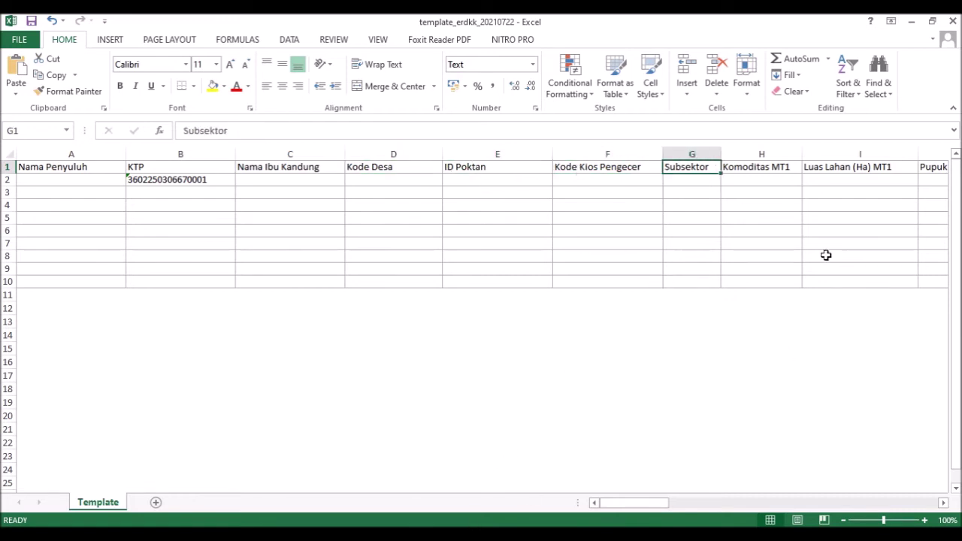
key(Right)
key(Right)
key(Right)
key(Right)
key(Right)
key(Right)
key(Right)
key(Right)
key(Right)
key(Right)
key(Right)
key(Right)
key(Right)
key(Right)
key(Right)
key(Right)
key(Right)
key(Right)
key(Right)
key(Right)
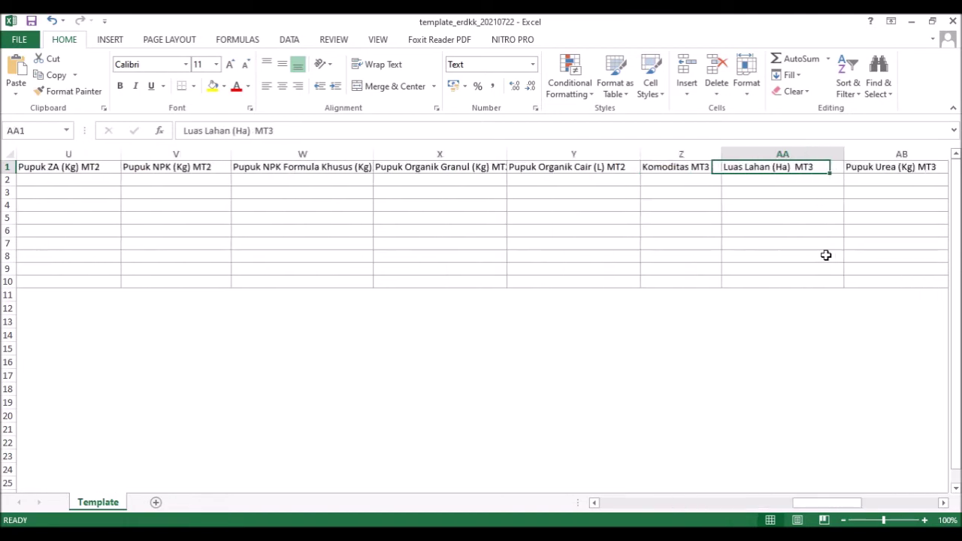
key(Right)
key(Right)
key(Right)
key(Right)
key(Right)
key(Right)
key(Right)
key(Right)
key(Right)
key(Right)
key(Right)
key(Right)
key(Left)
key(Left)
key(Left)
key(Left)
key(Left)
key(Left)
key(Left)
key(Left)
key(Left)
key(Left)
key(Left)
key(Left)
key(Left)
key(Left)
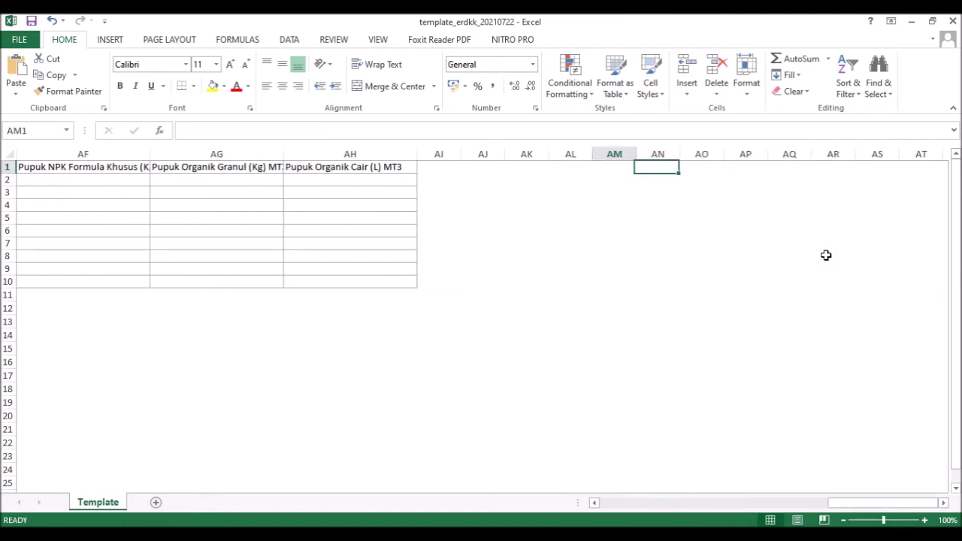
key(Left)
key(Left)
key(Left)
key(Left)
key(Left)
key(Left)
key(Left)
key(Left)
key(Left)
key(Left)
key(Left)
key(Left)
key(Left)
key(Left)
key(Left)
key(Left)
key(Left)
key(Left)
key(Left)
key(Left)
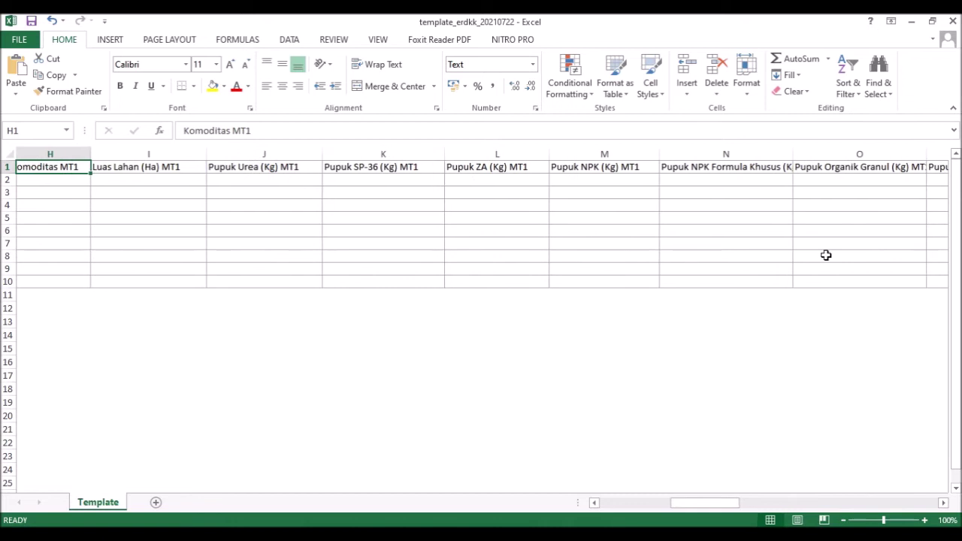
key(Left)
key(Left)
key(Left)
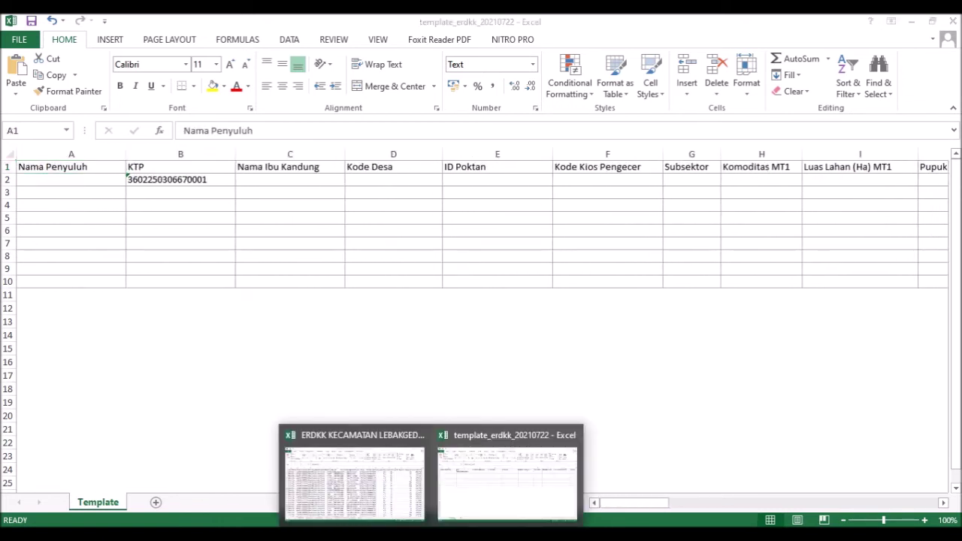
- Bring up the ERDKK Runyu sheet and open column D's context menu
click(353, 475)
click(192, 155)
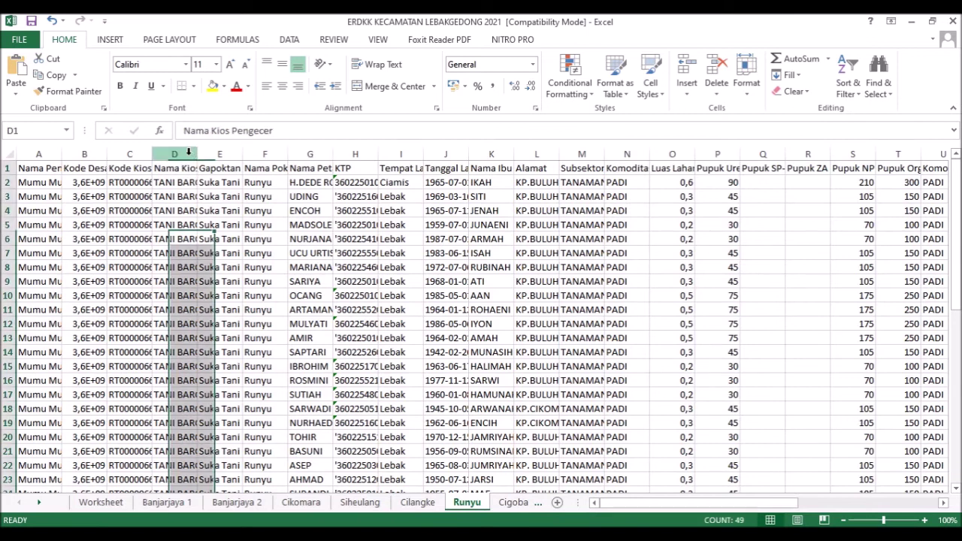
right_click(192, 155)
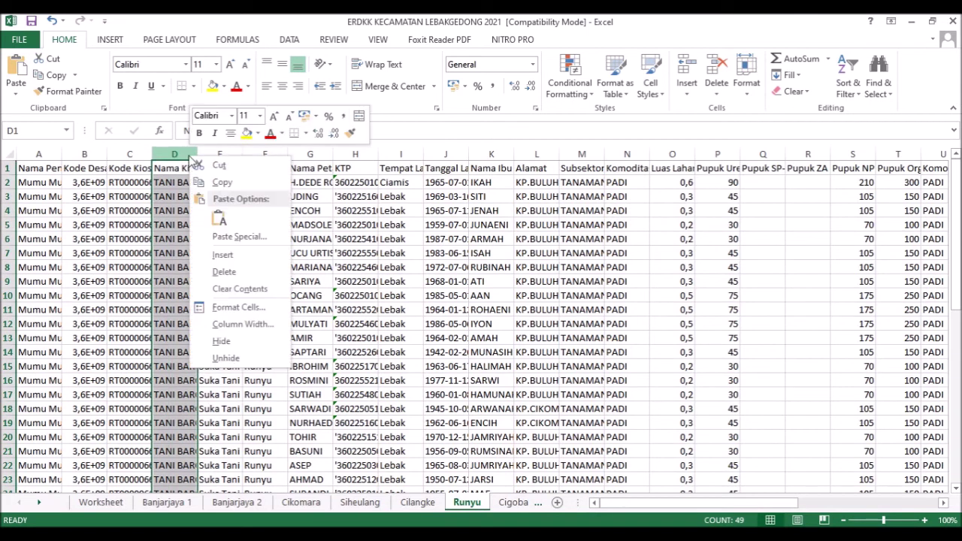
- Delete the Gapoktan column D from the Runyu sheet
click(235, 271)
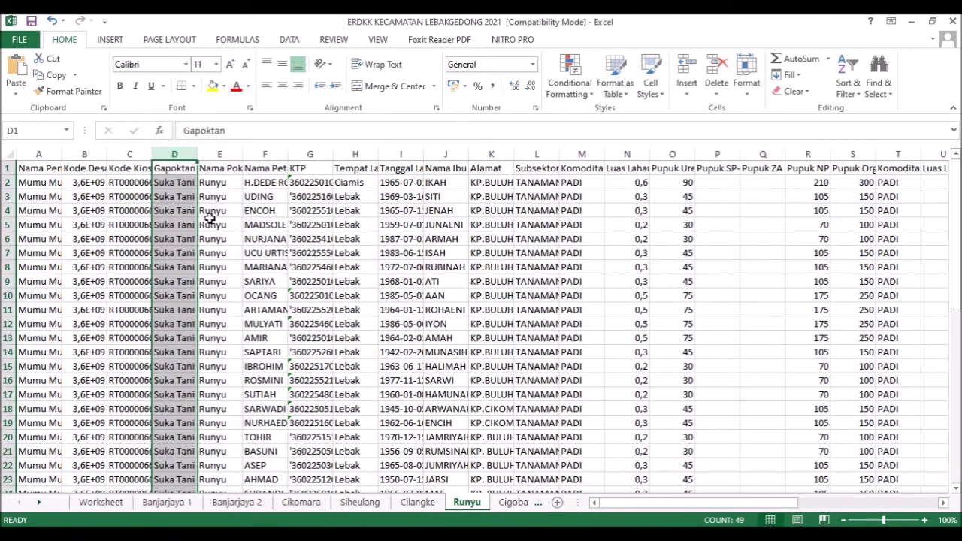
click(433, 534)
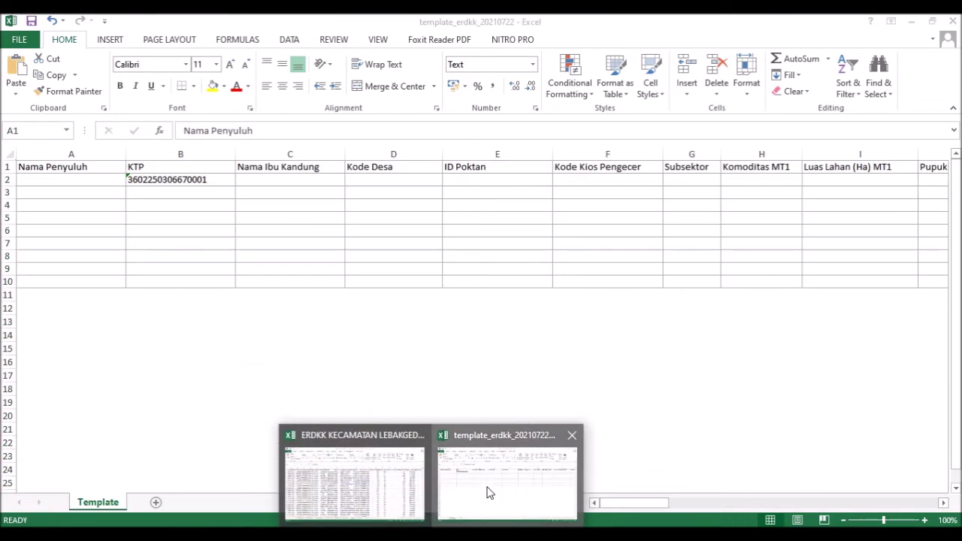
click(487, 492)
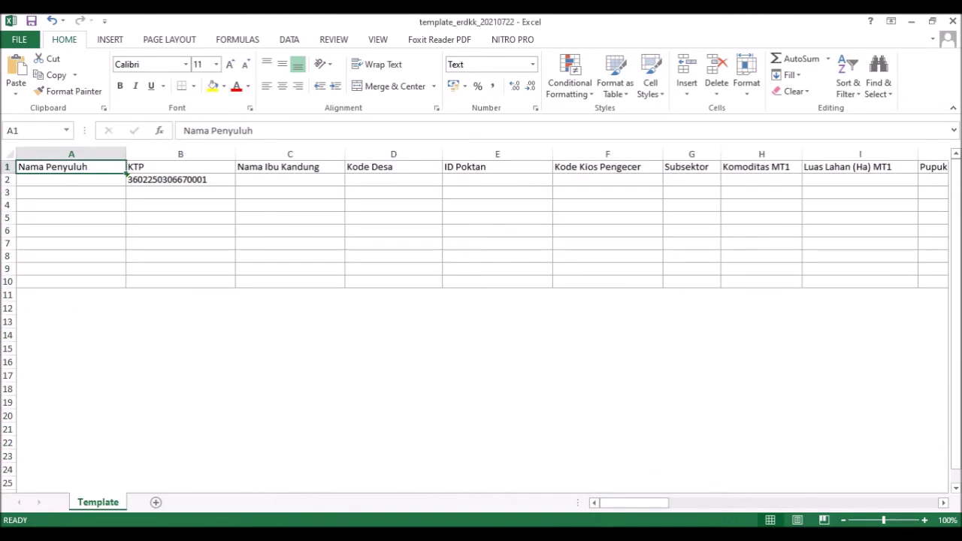
click(432, 534)
click(368, 507)
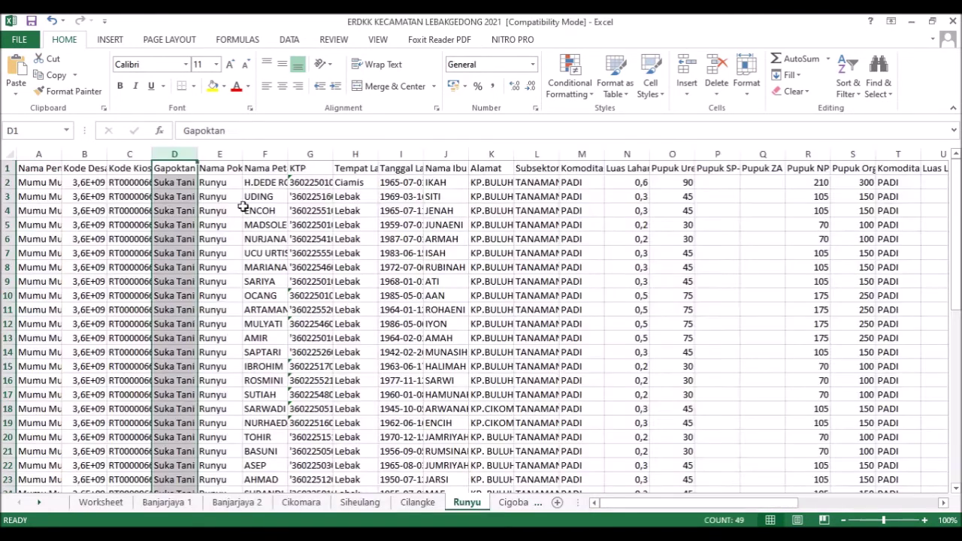
right_click(179, 152)
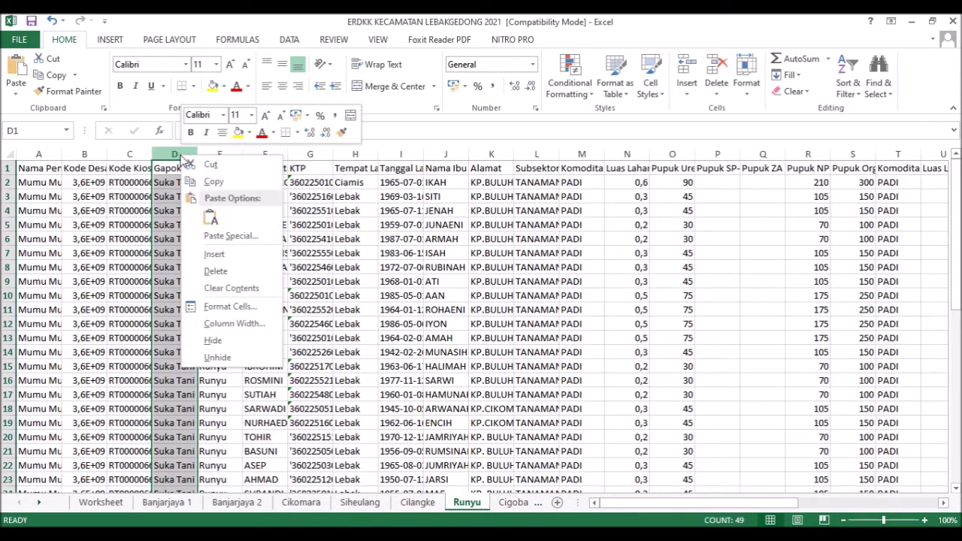
click(225, 269)
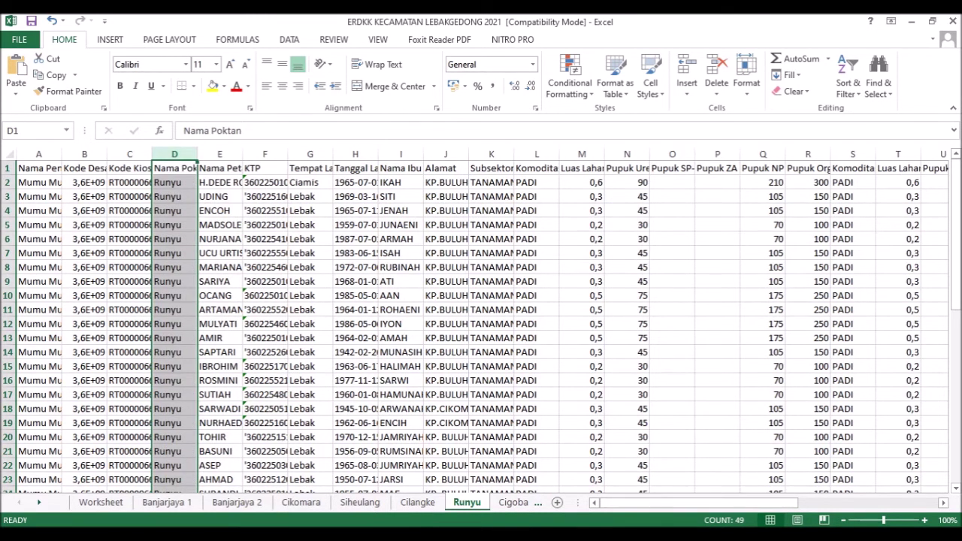
- Check the template's ID Poktan column, then show e-RDKK's Pengajuan RDKK page without its upload dialog
click(476, 488)
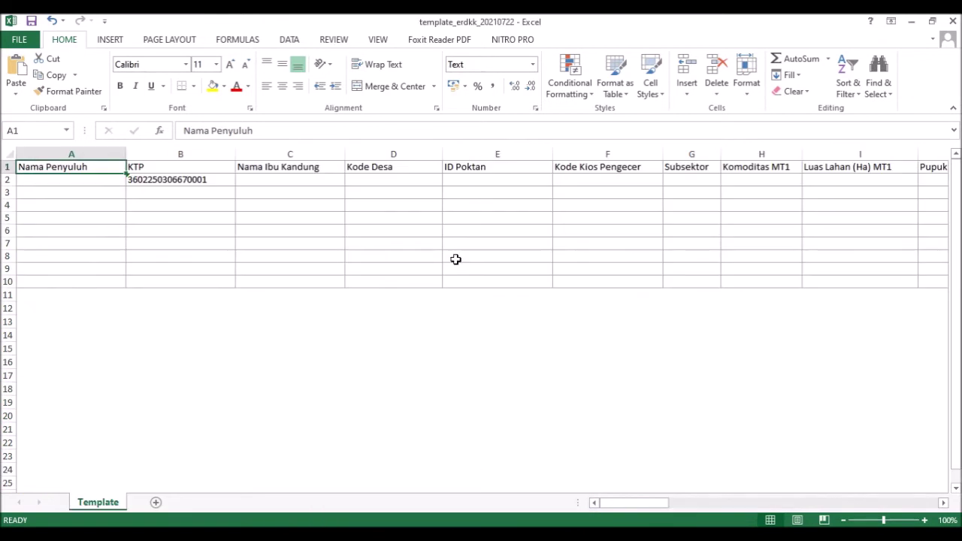
click(463, 165)
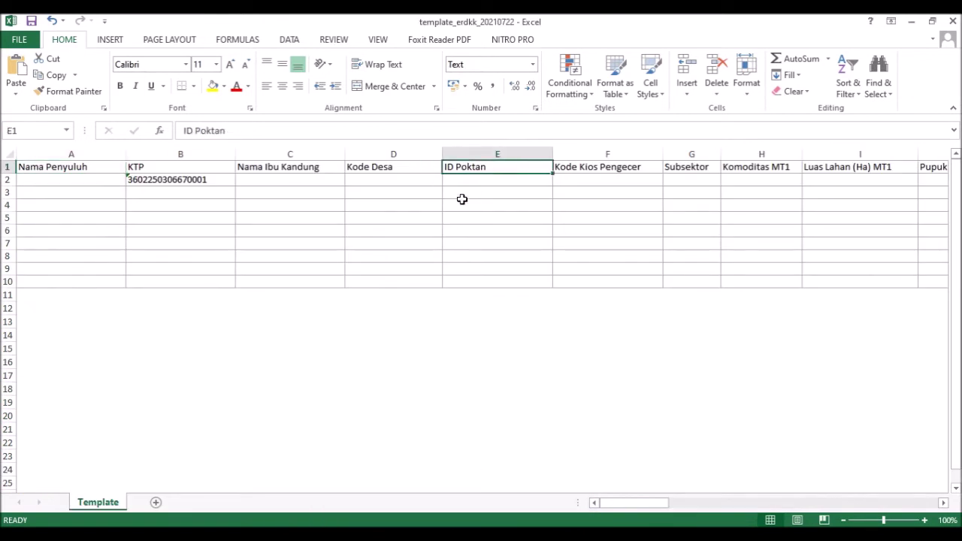
click(399, 535)
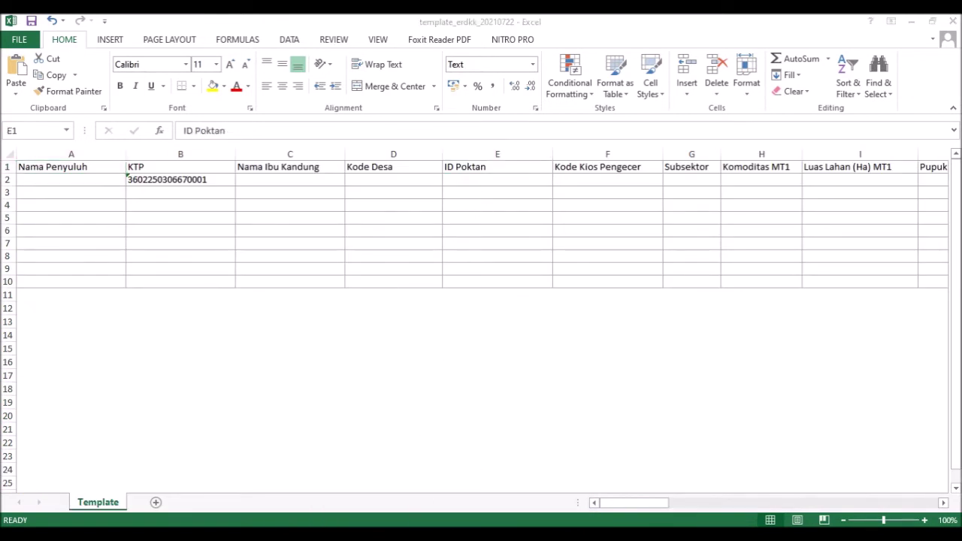
click(676, 131)
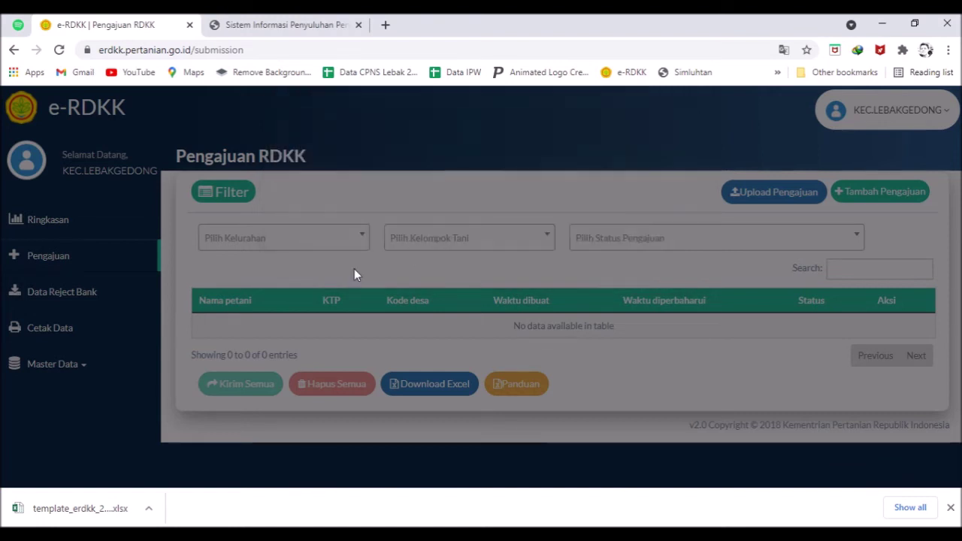
- Filter Kelompok Tani master data to BANJARIRIGASI, search 'run' and select RUNYU's ID 254286
click(76, 368)
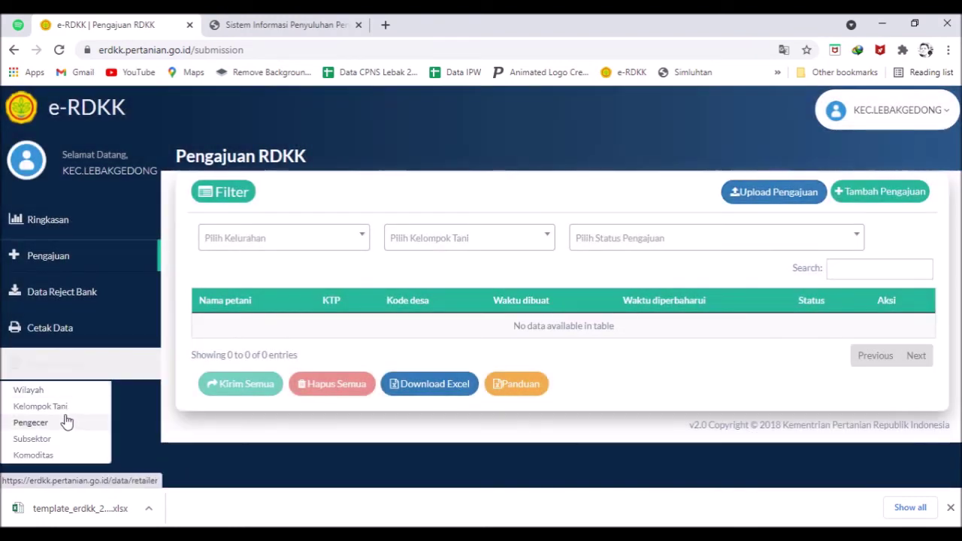
click(62, 409)
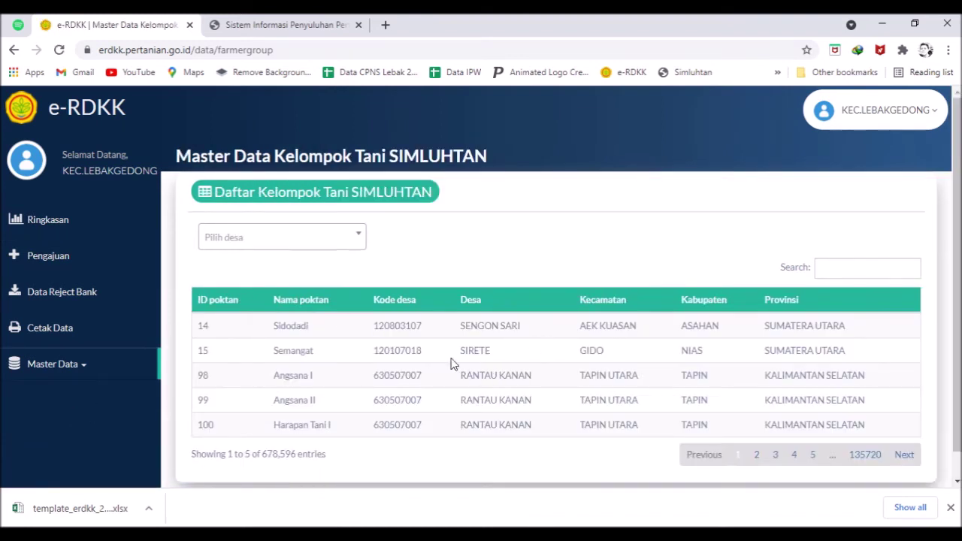
click(319, 249)
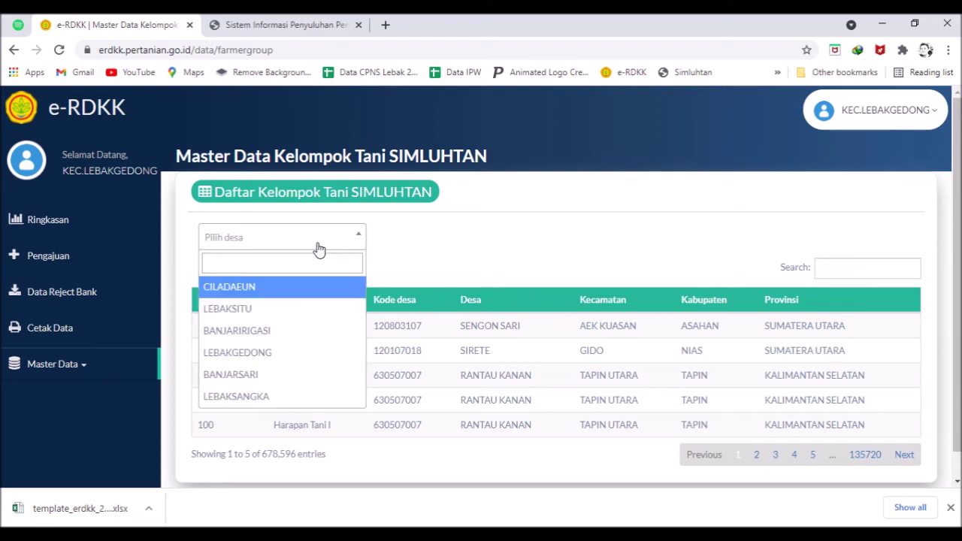
click(274, 337)
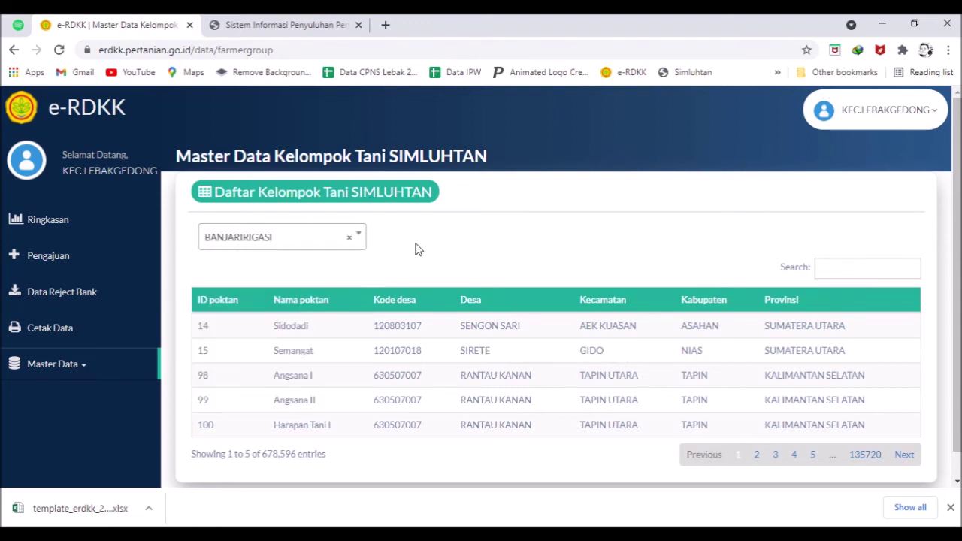
scroll(523, 350, down, 1)
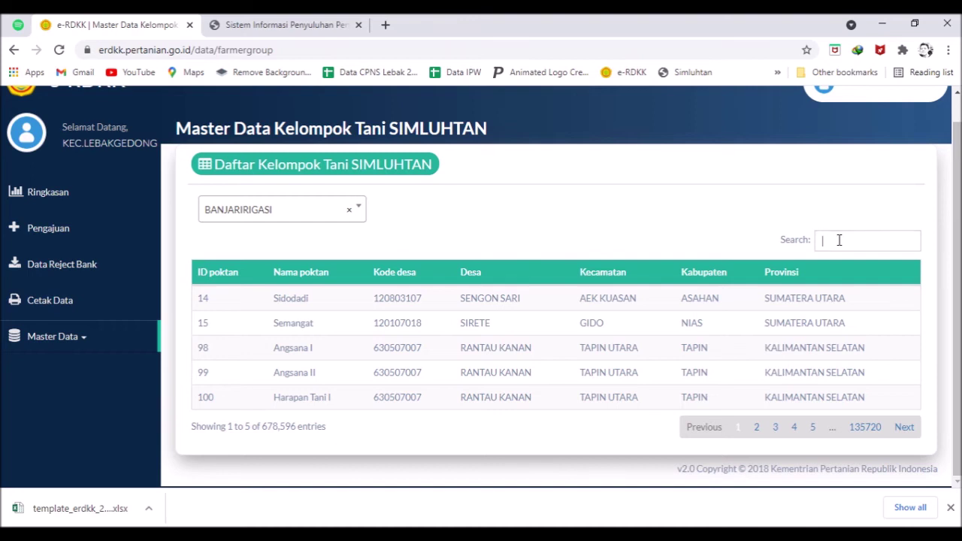
text(runyu)
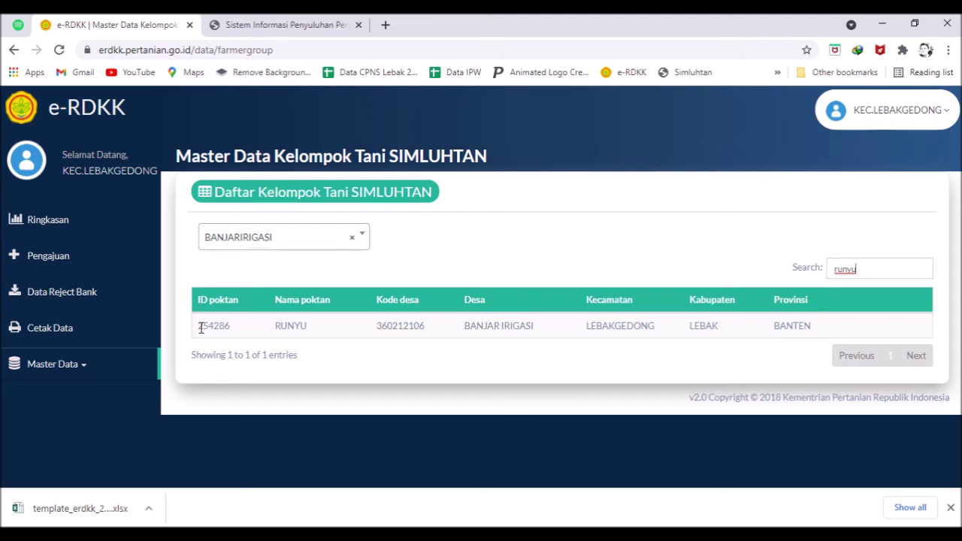
drag(198, 326, 217, 329)
click(432, 535)
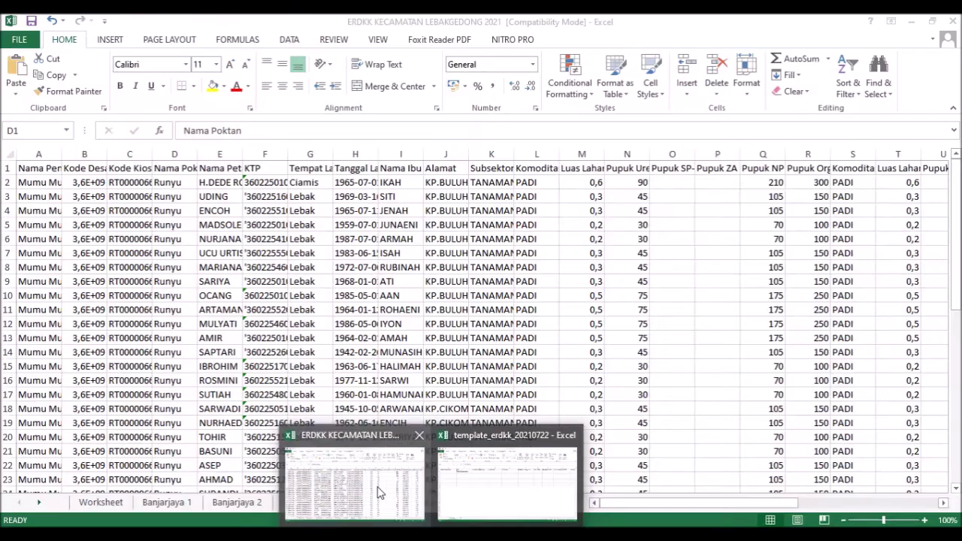
- Check the Runyu entry in the ERDKK sheet's Nama Poktan column
click(379, 492)
key(ctrl+space)
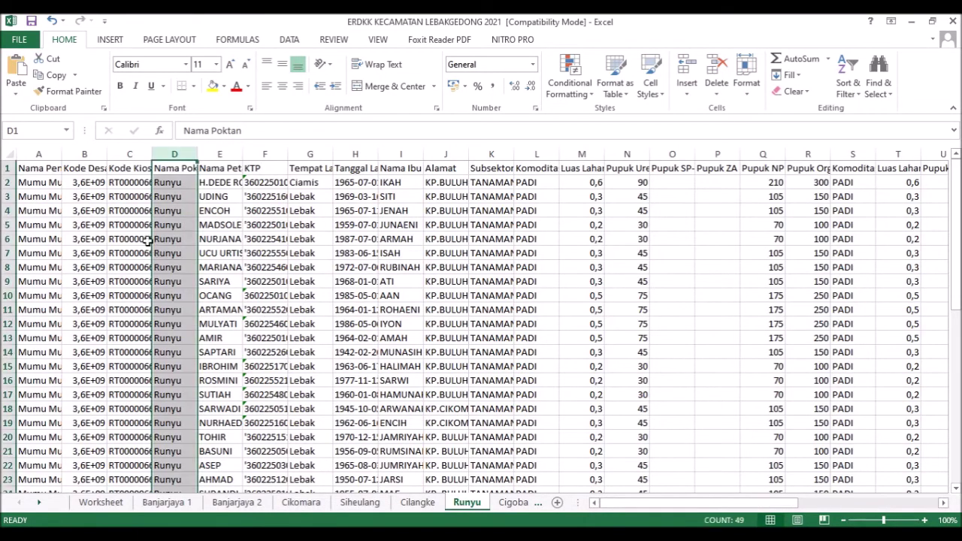
click(129, 193)
click(163, 197)
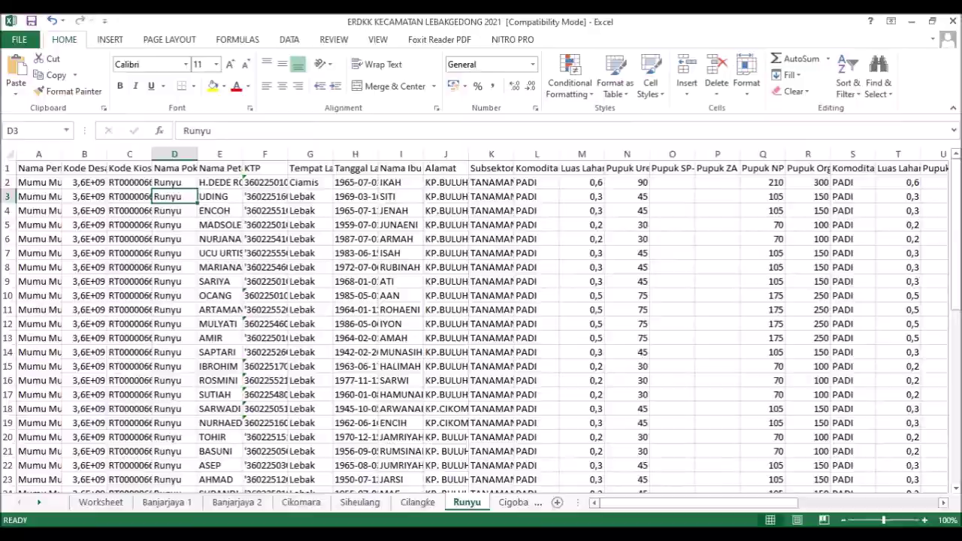
- Paste the ID 254286 into the template's cell E2
click(346, 534)
mouse_move(429, 535)
click(481, 506)
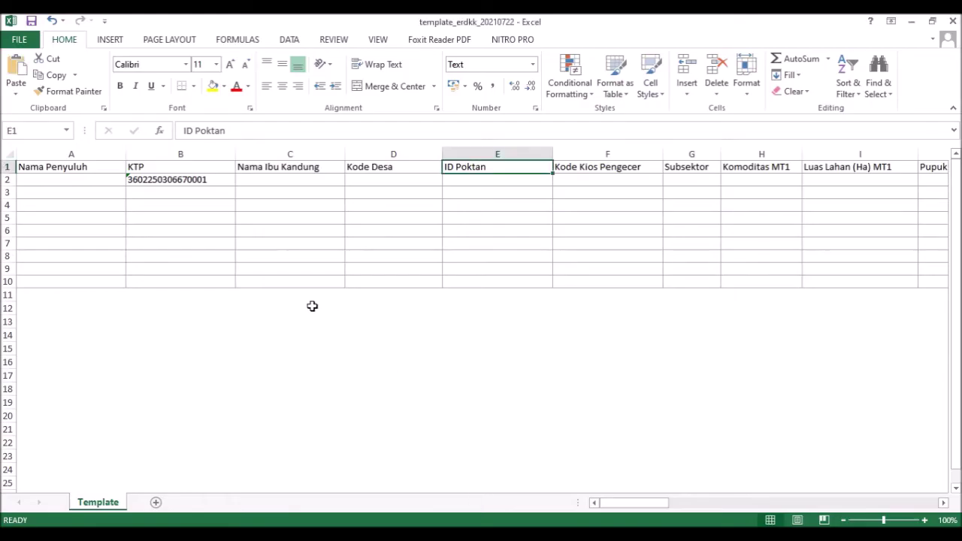
click(452, 179)
double_click(454, 179)
text(254286)
click(476, 255)
click(476, 179)
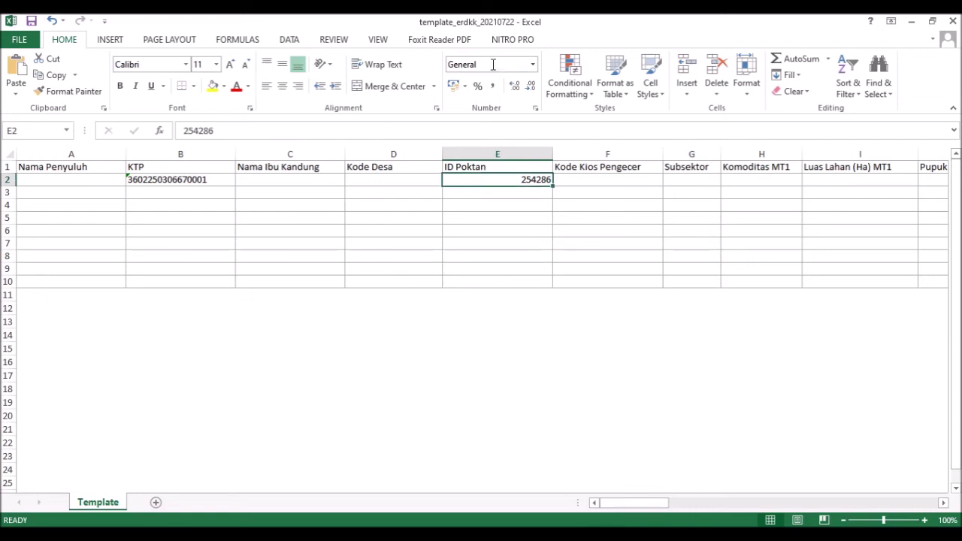
- Set cell E2's number format to Text, as the format slide requires
key(alt+Tab)
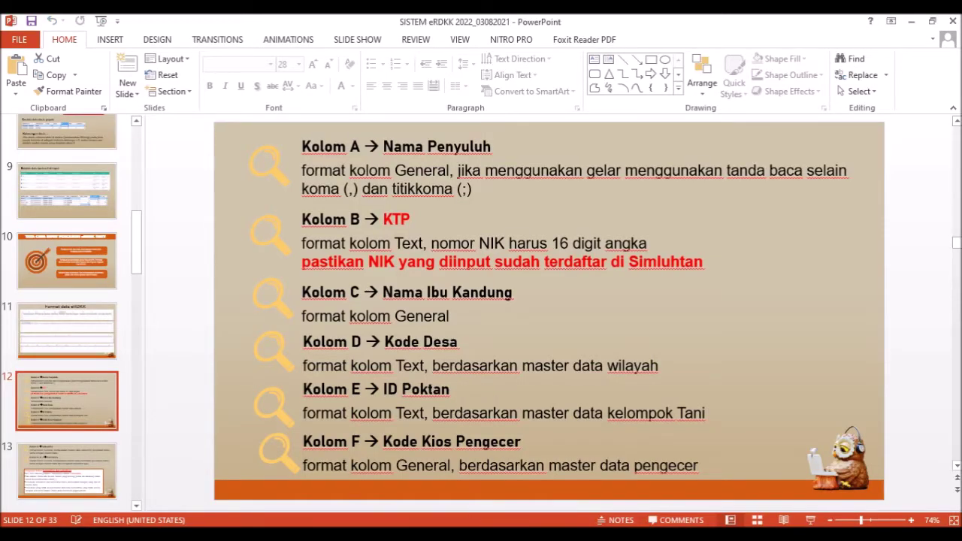
click(501, 490)
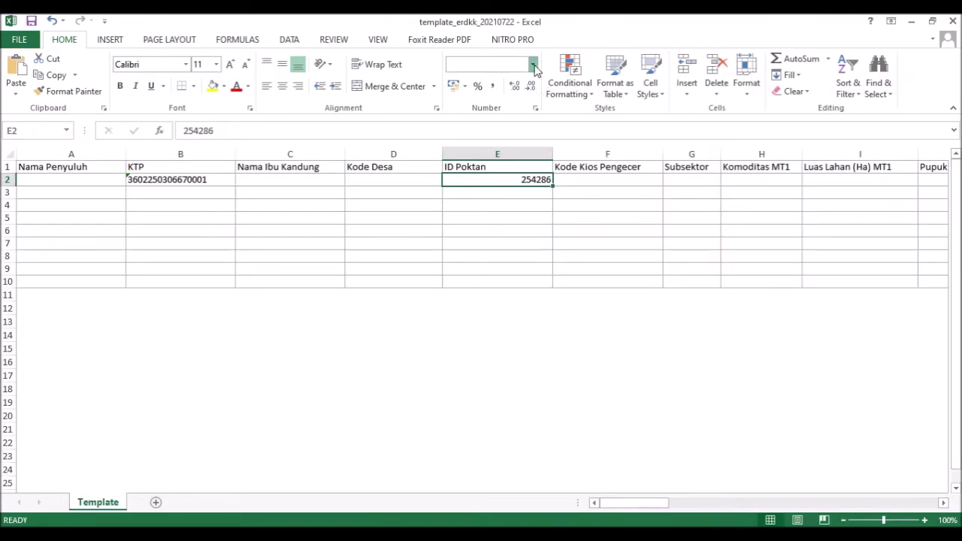
click(533, 64)
scroll(495, 282, down, 1)
click(495, 367)
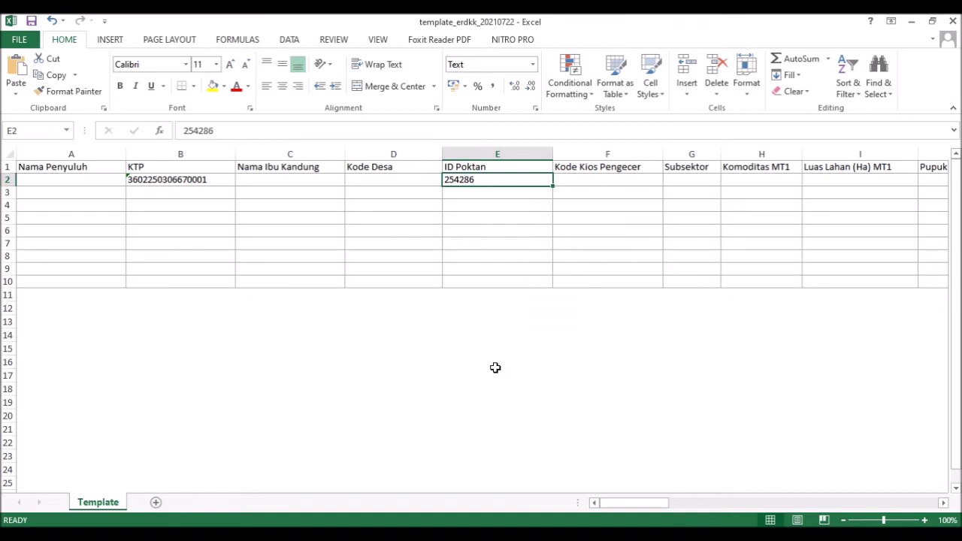
click(384, 179)
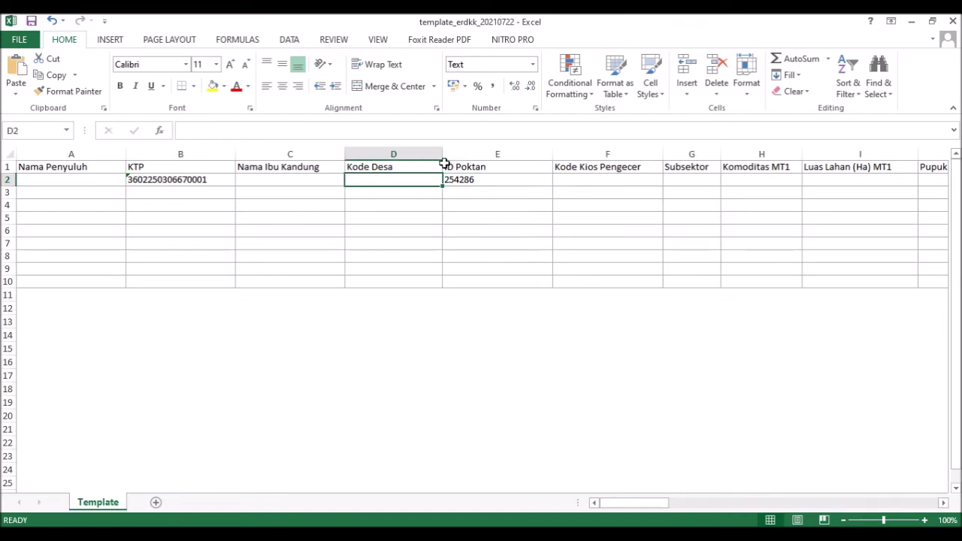
click(518, 182)
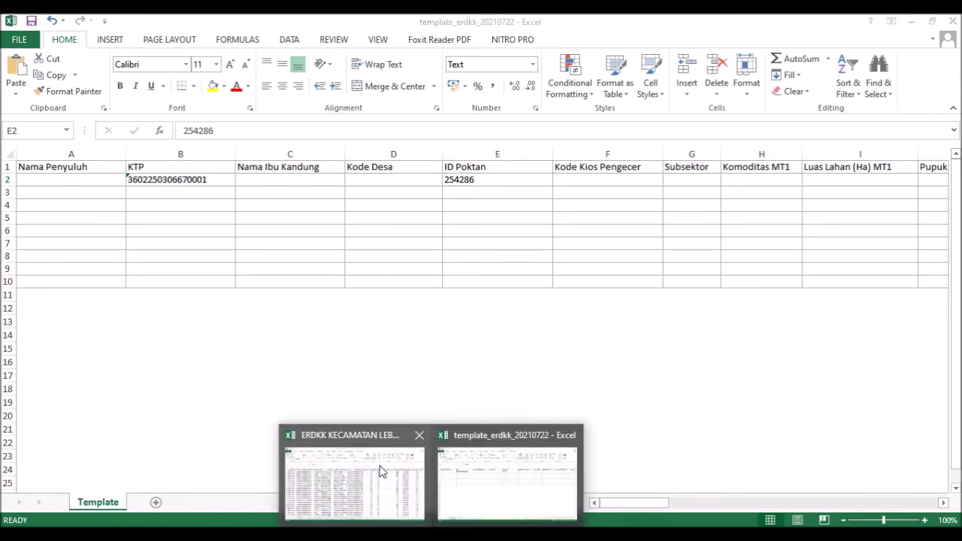
- Copy the extension officer's name from the ERDKK sheet's A2 toward the template
click(382, 470)
click(47, 182)
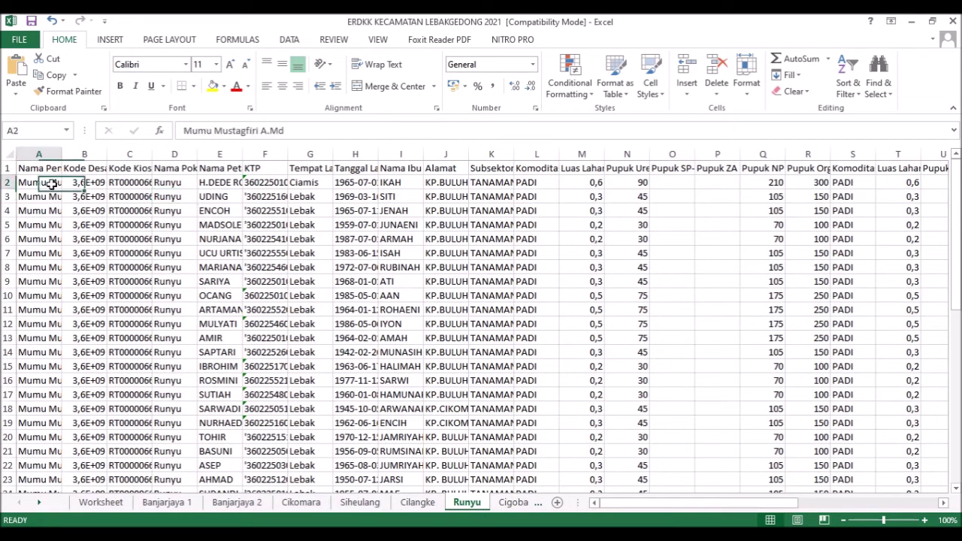
key(ctrl+c)
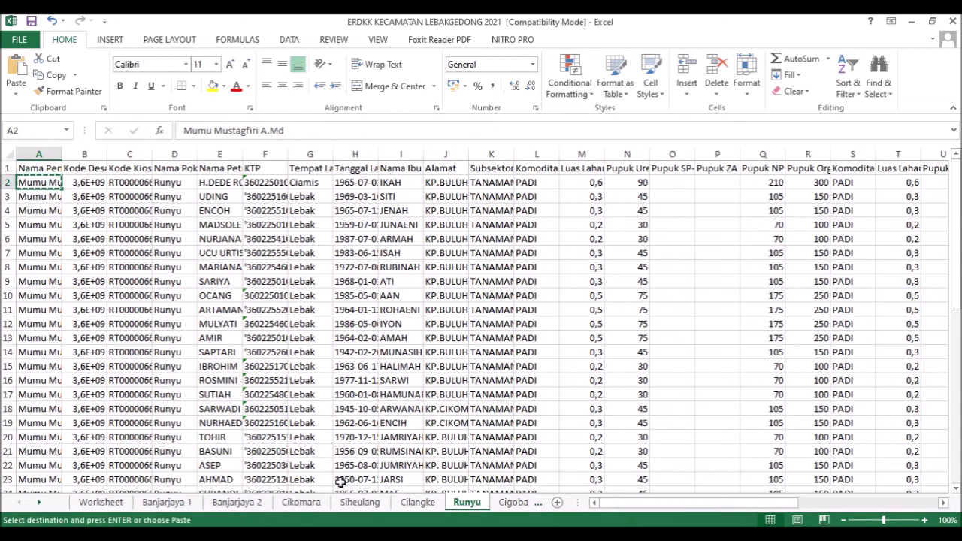
mouse_move(462, 515)
click(496, 484)
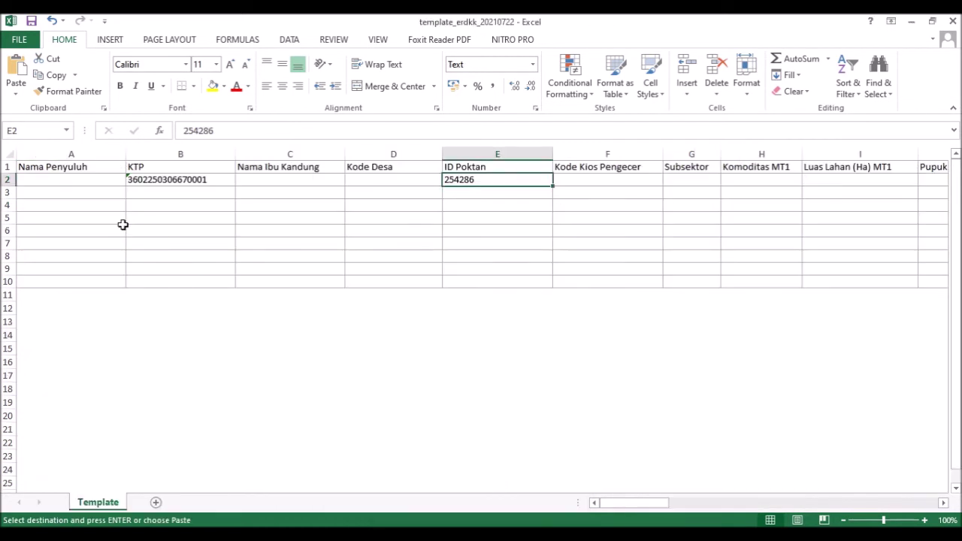
click(88, 183)
double_click(89, 182)
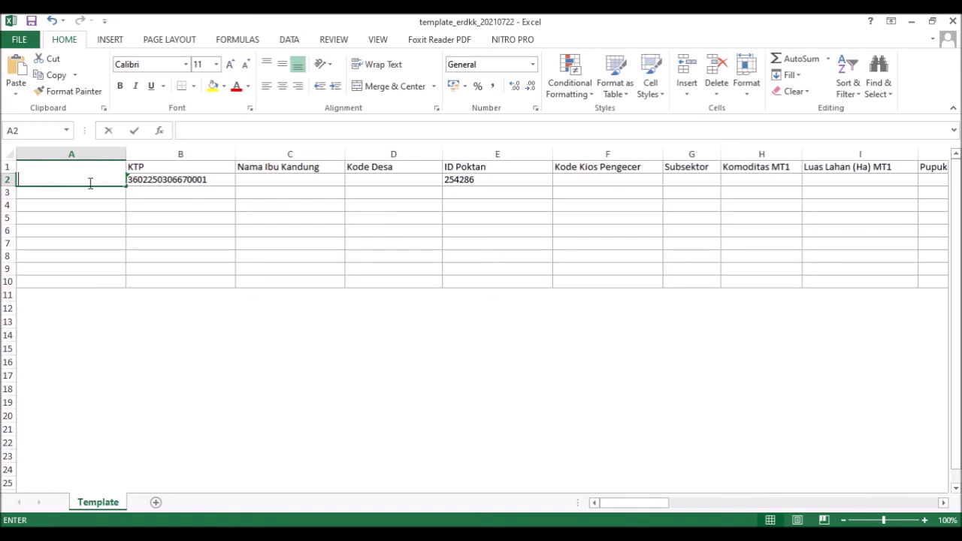
click(213, 207)
click(73, 182)
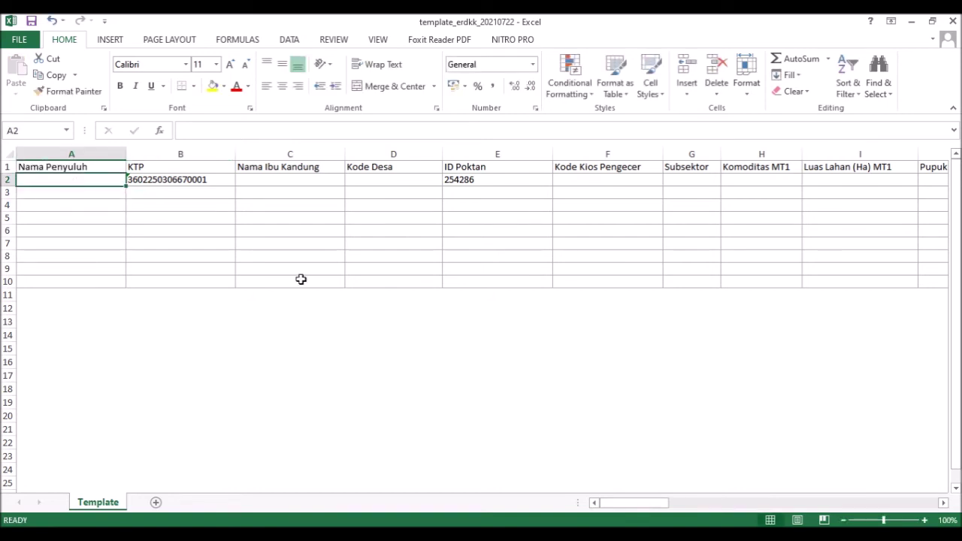
- Copy the full officer name from the formula bar and paste it into template A2
mouse_move(429, 526)
click(345, 465)
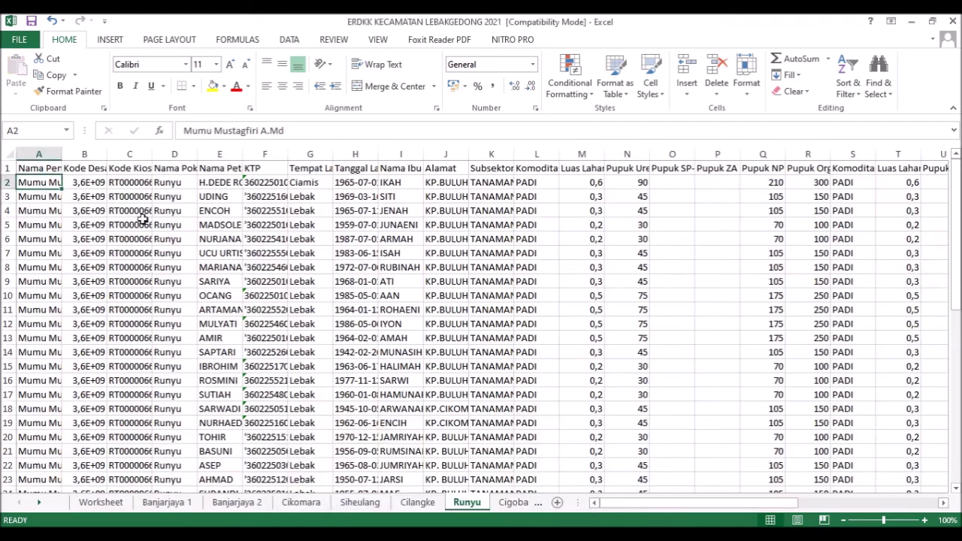
drag(301, 132, 183, 130)
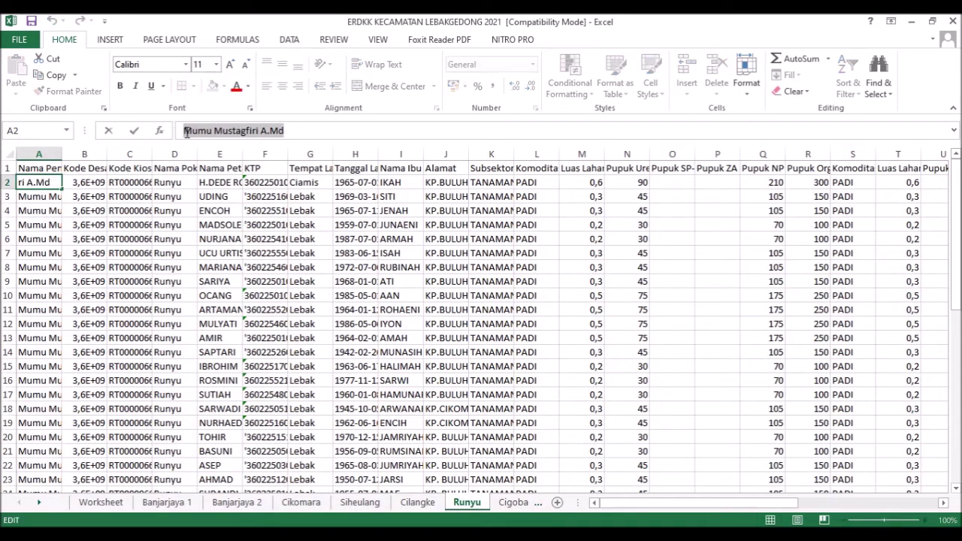
click(425, 528)
click(469, 507)
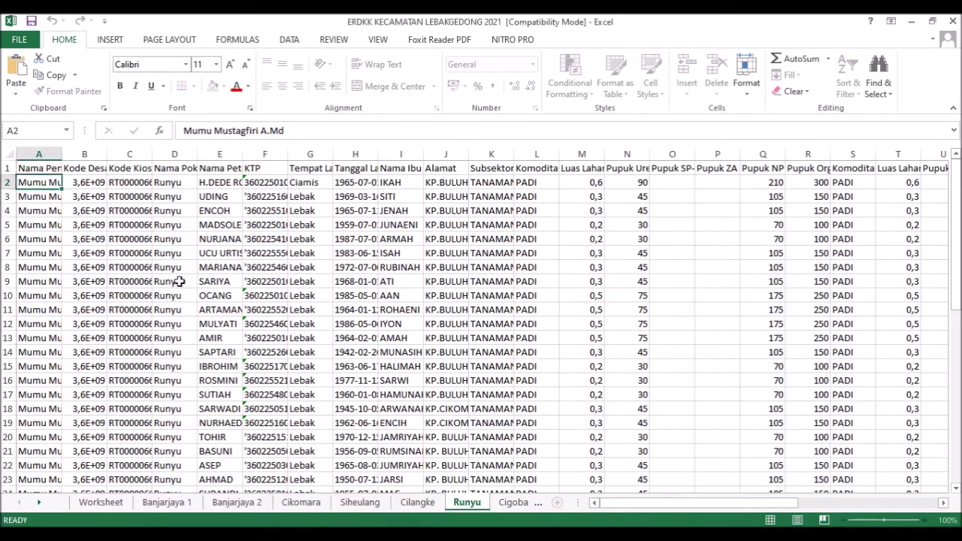
click(193, 133)
key(ctrl+v)
click(258, 184)
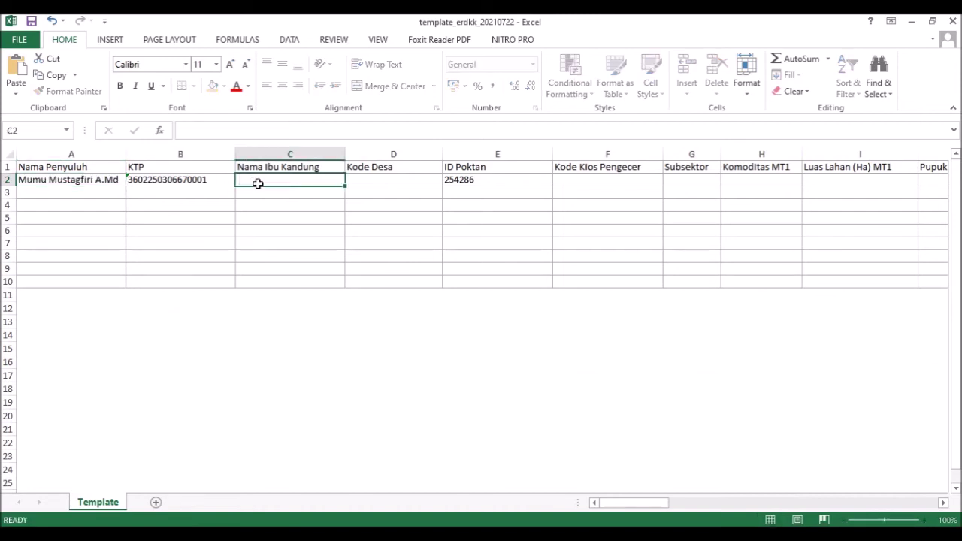
- Replace B2's old KTP number with the first farmer's KTP copied from ERDKK cell F2
click(426, 528)
click(384, 477)
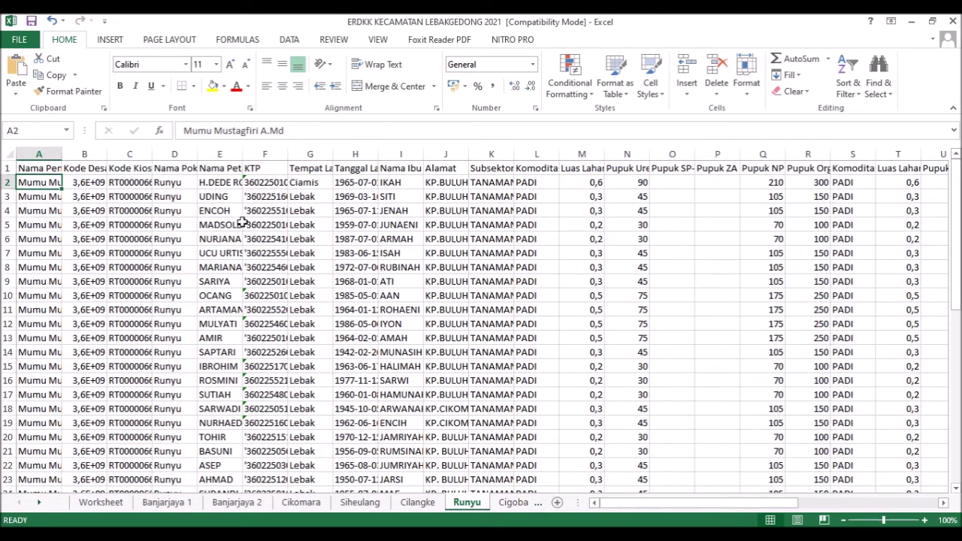
click(278, 182)
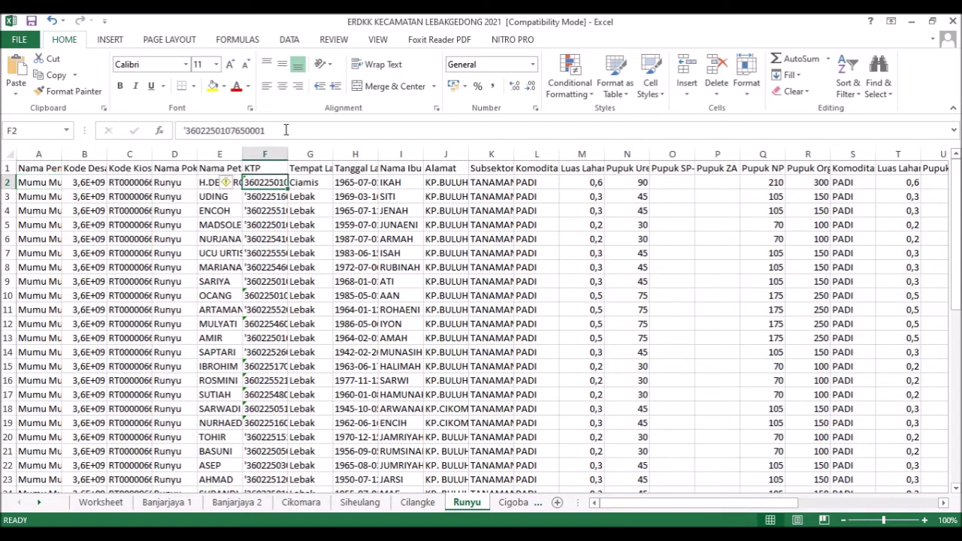
drag(266, 130, 187, 130)
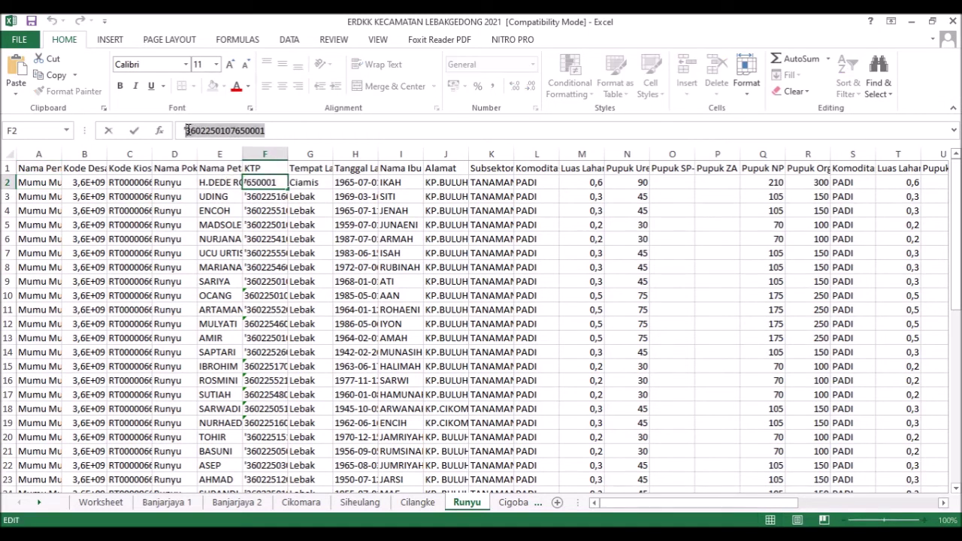
click(432, 534)
click(473, 511)
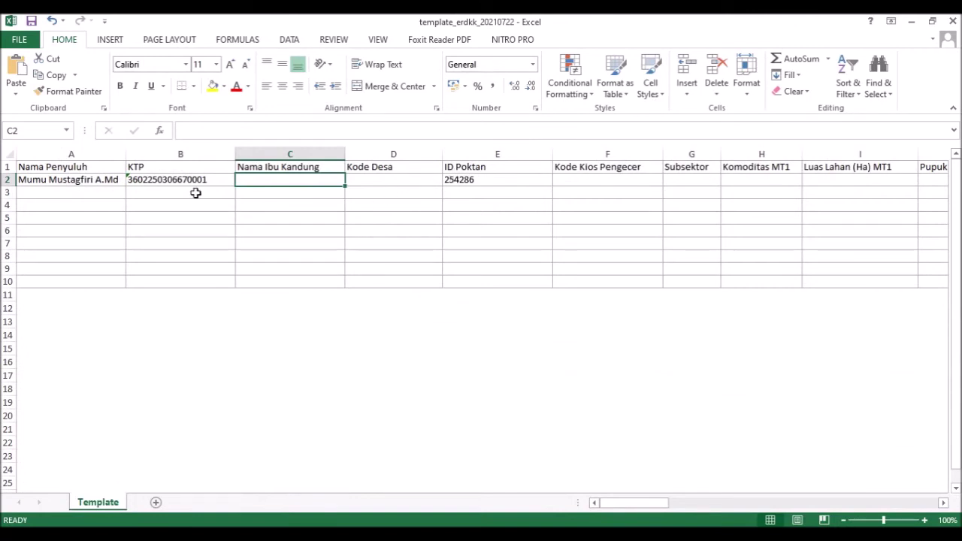
double_click(203, 181)
drag(217, 181, 116, 181)
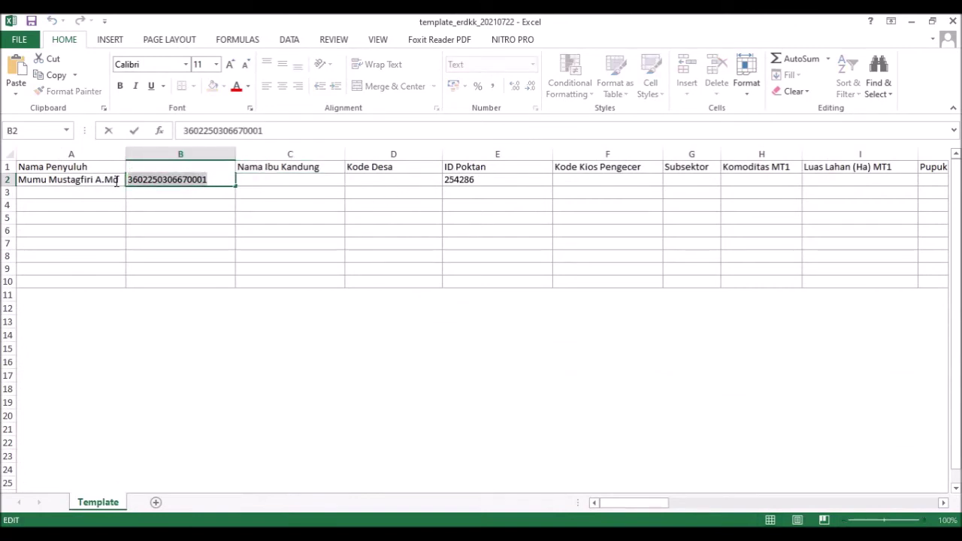
key(ctrl+v)
key(ctrl+Return)
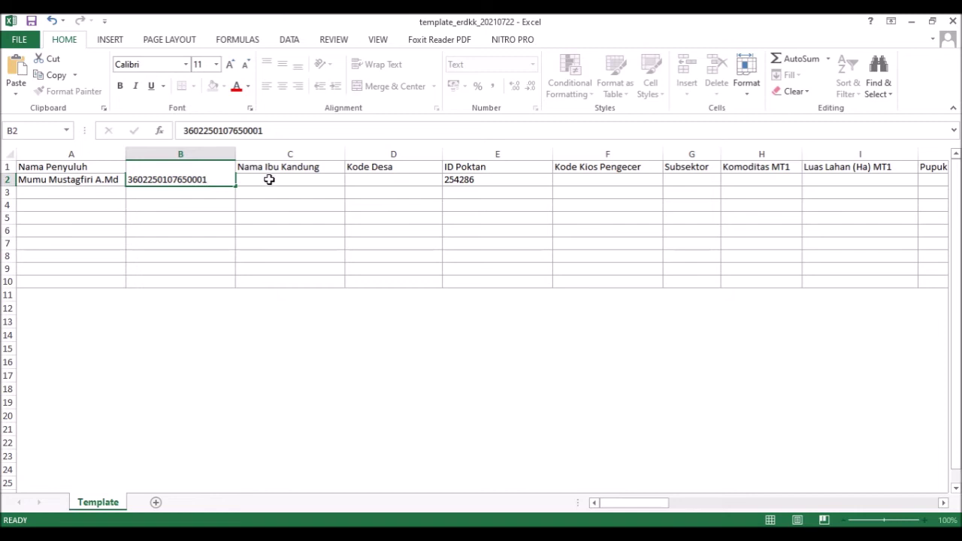
click(269, 180)
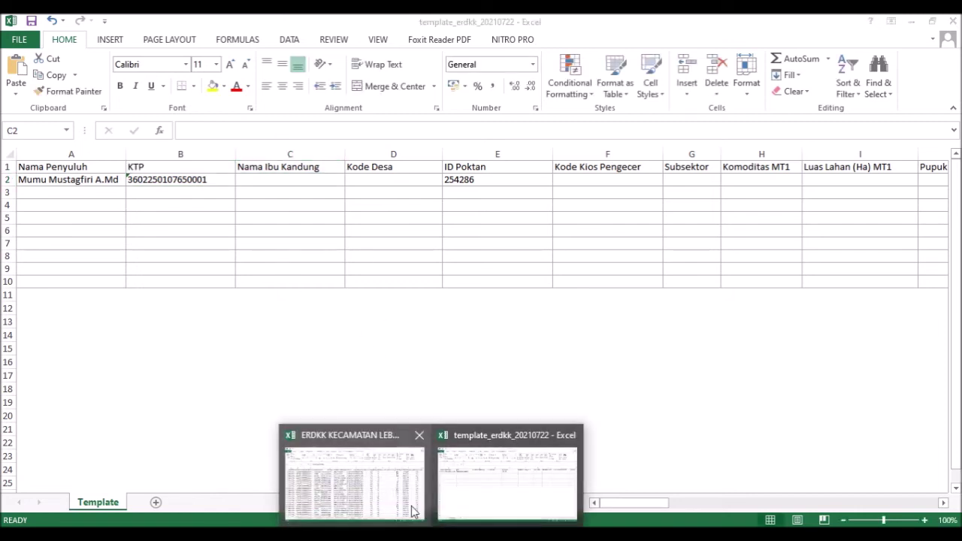
- Enter the farmer's mother's name, looked up in ERDKK cell I2, into template C2
click(399, 494)
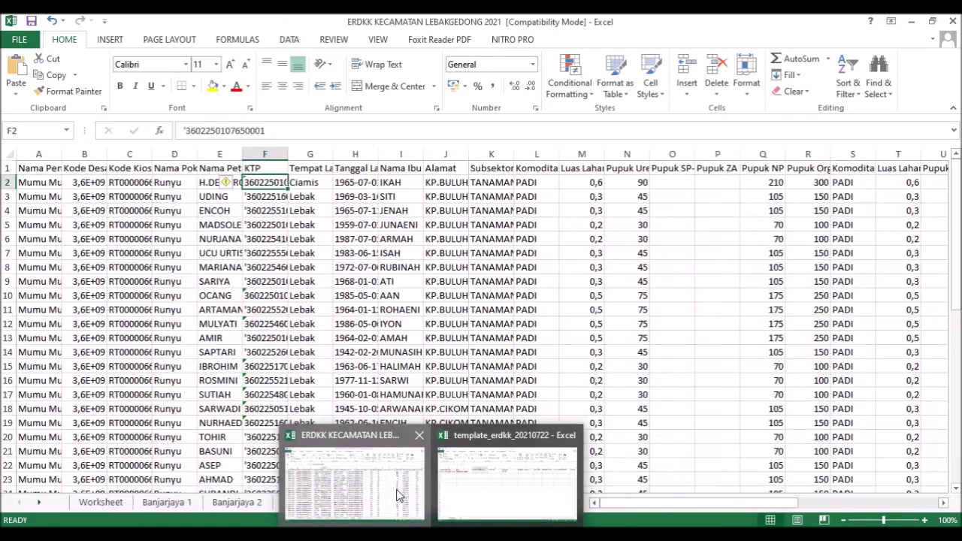
click(403, 184)
click(465, 536)
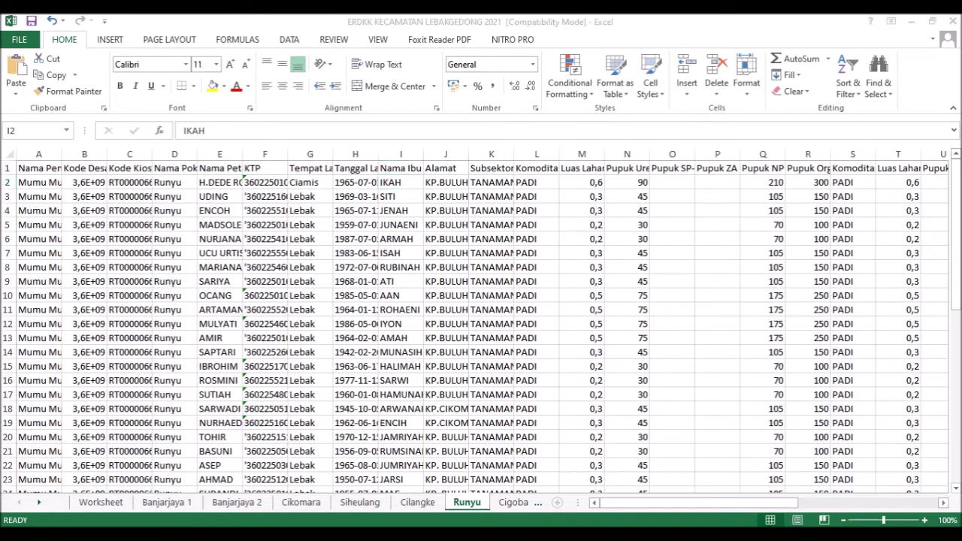
mouse_move(432, 536)
click(479, 500)
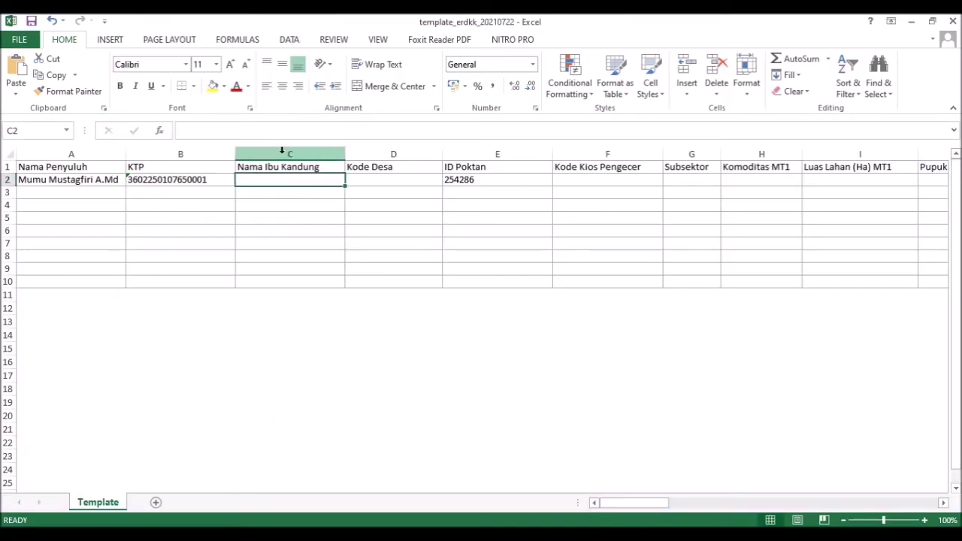
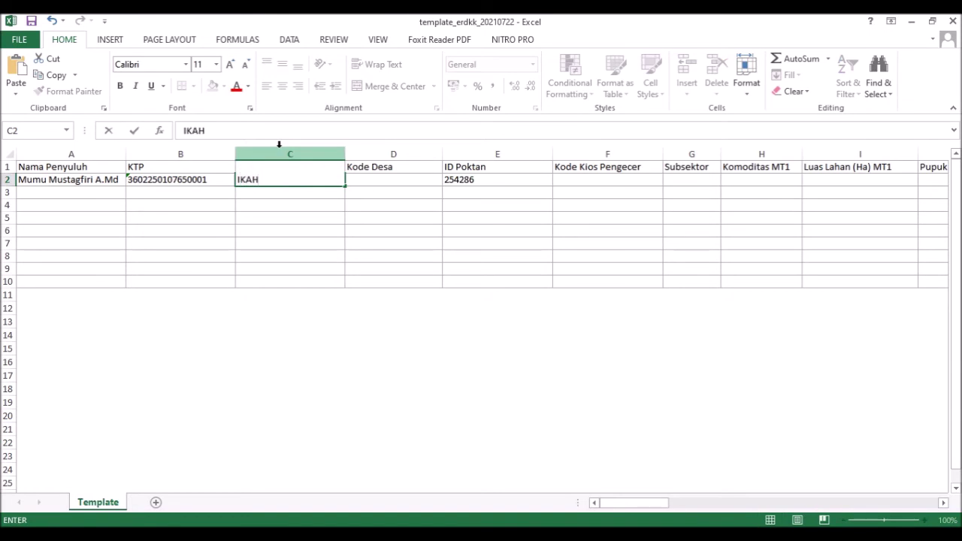
key(Tab)
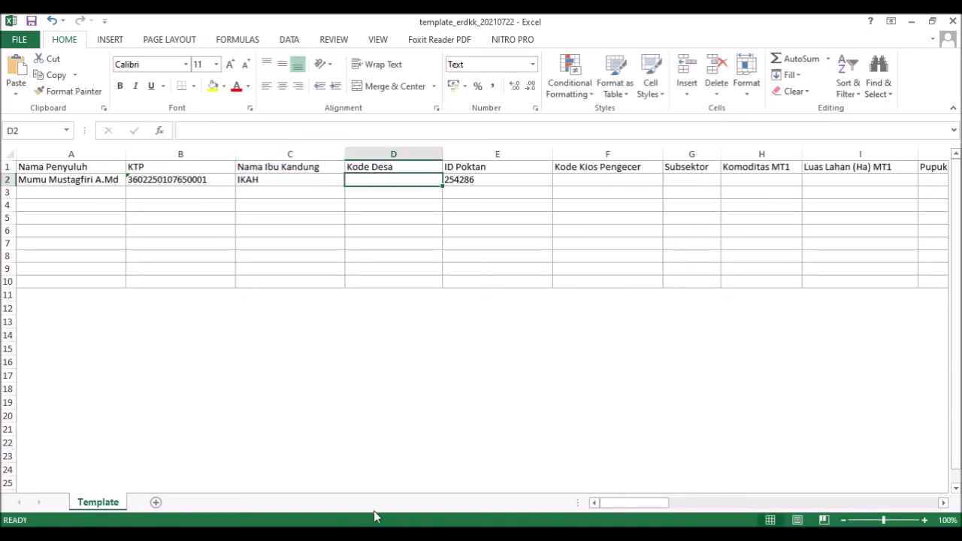
click(383, 491)
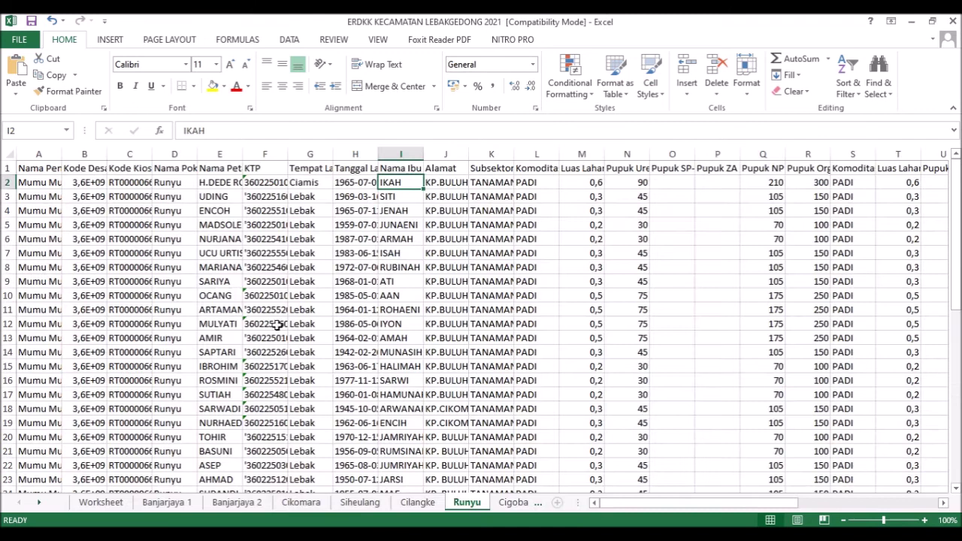
click(88, 185)
key(F2)
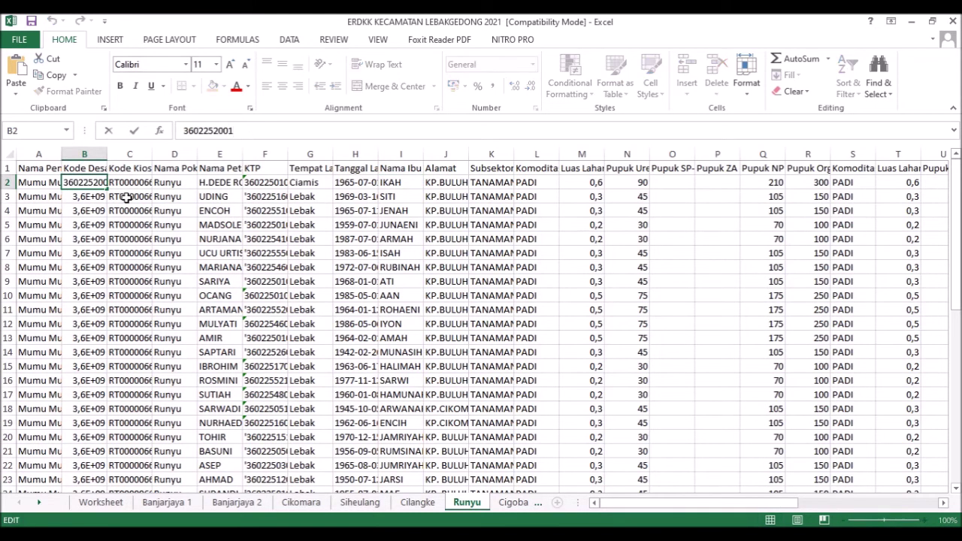
key(Tab)
click(104, 187)
drag(236, 130, 184, 130)
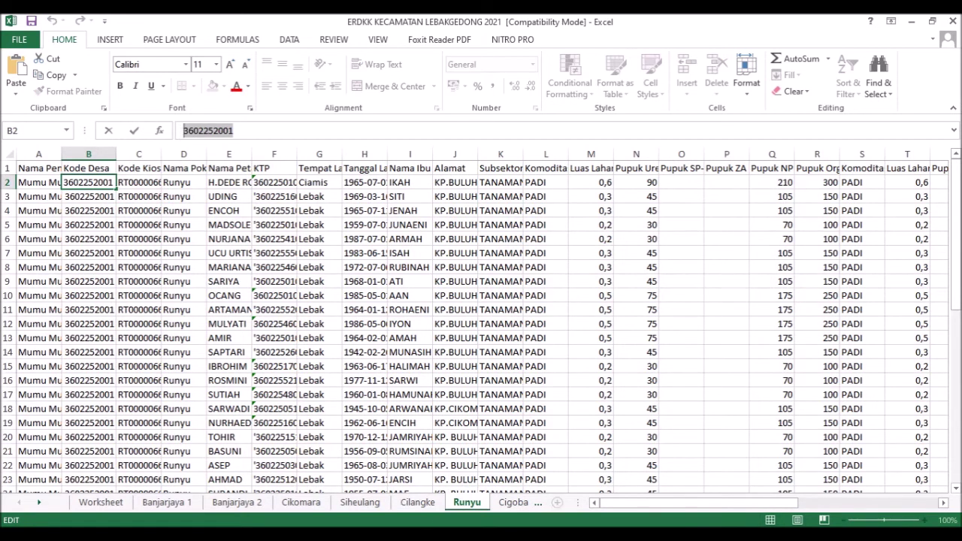
mouse_move(432, 535)
click(483, 489)
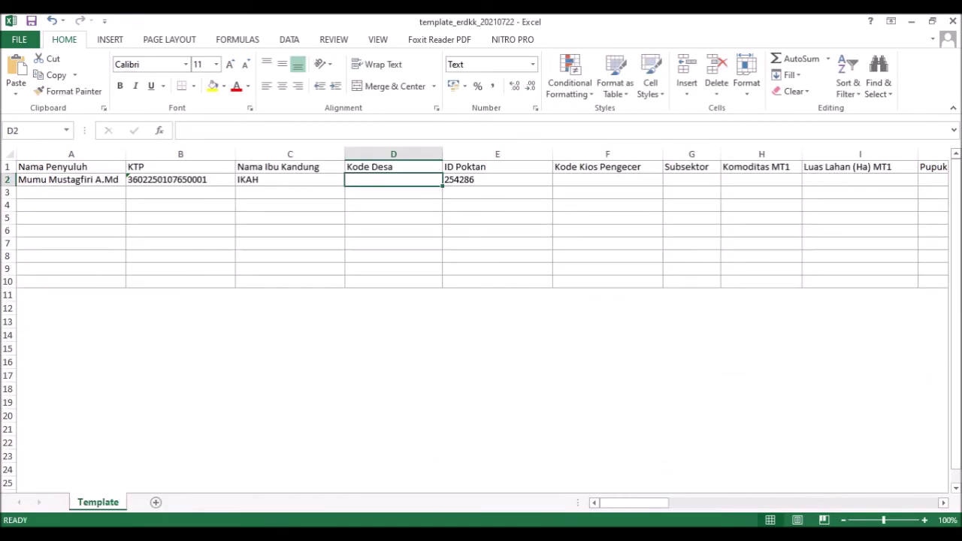
text(3602252001)
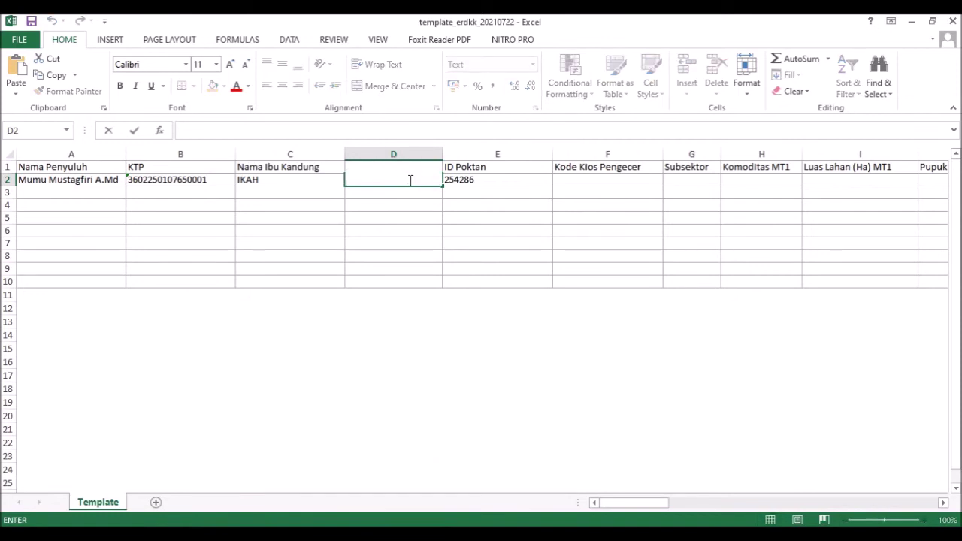
click(399, 248)
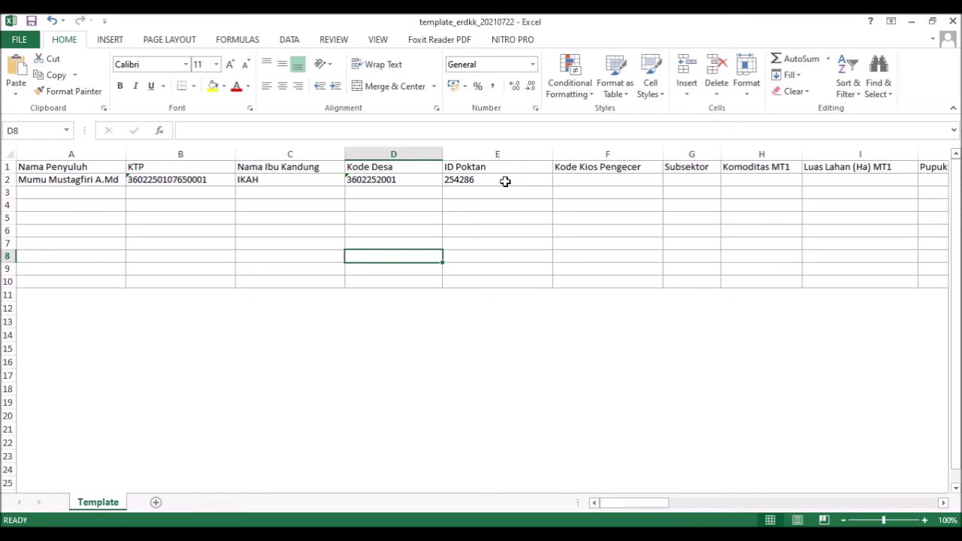
- Verify the ID Poktan in E2, then return to the ERDKK workbook
click(534, 179)
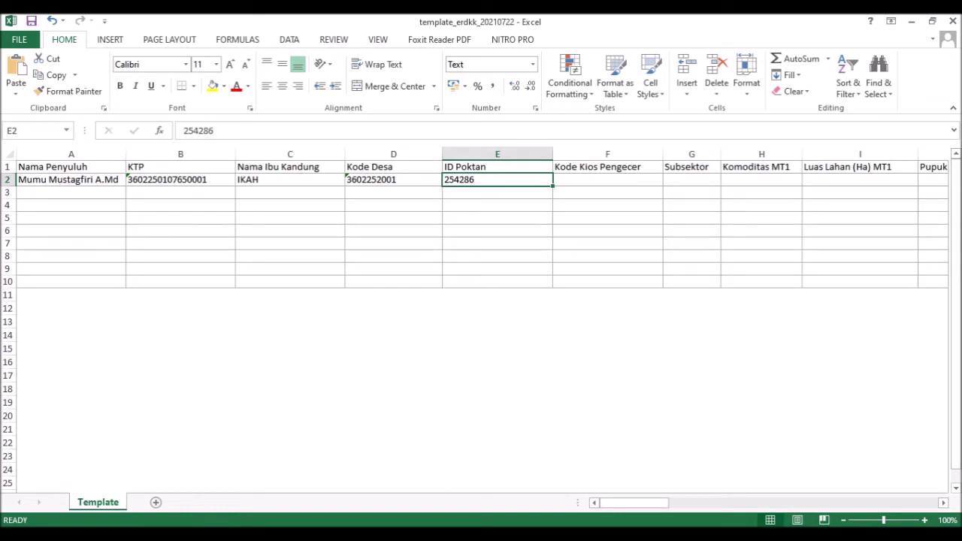
mouse_move(432, 535)
mouse_move(376, 494)
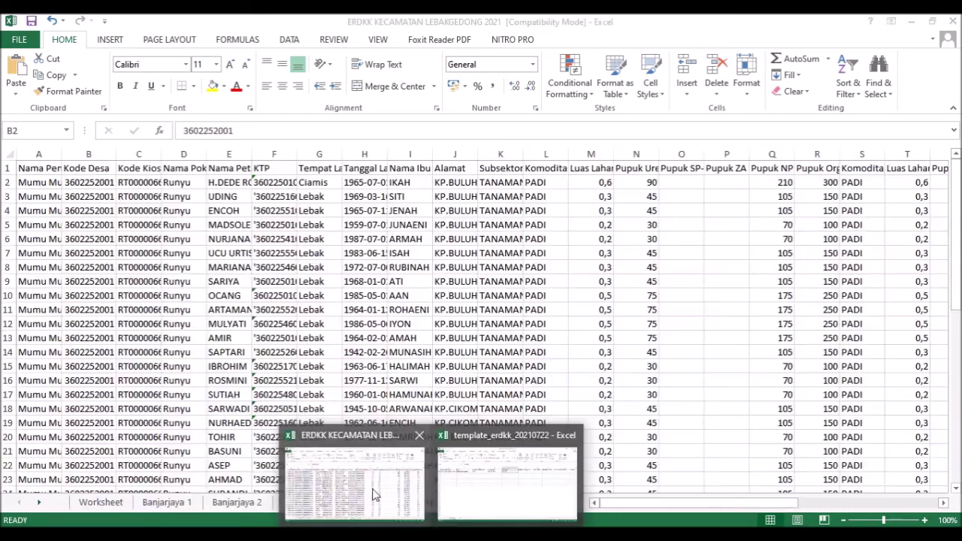
mouse_move(487, 508)
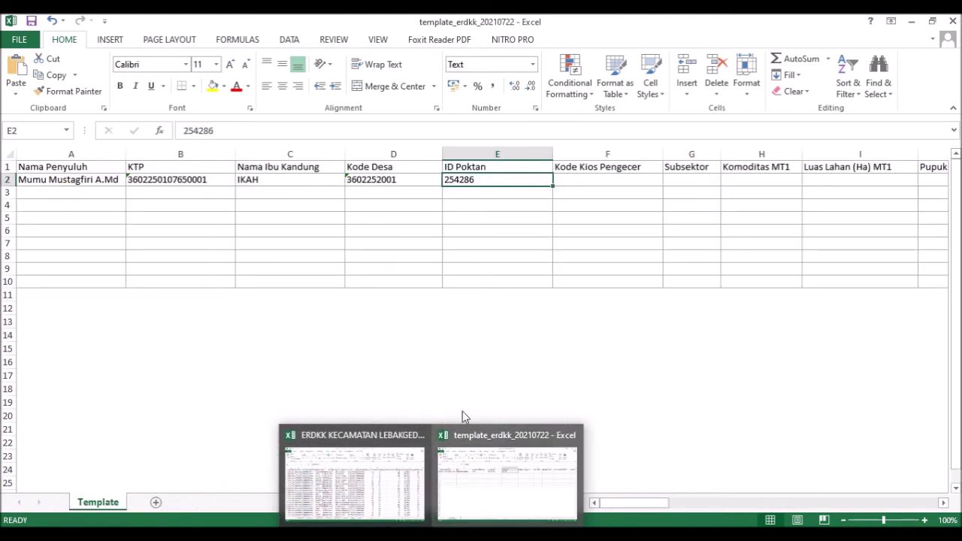
click(307, 272)
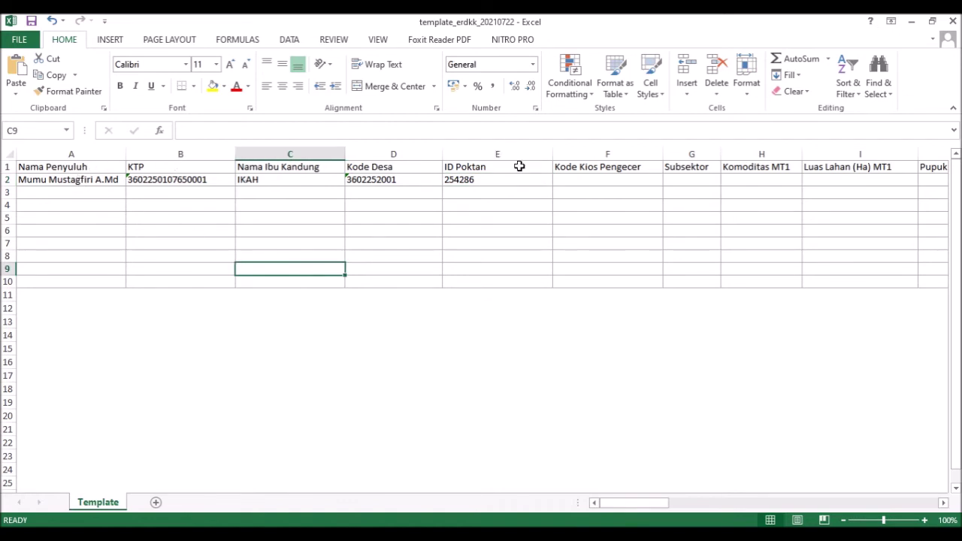
mouse_move(442, 528)
click(369, 492)
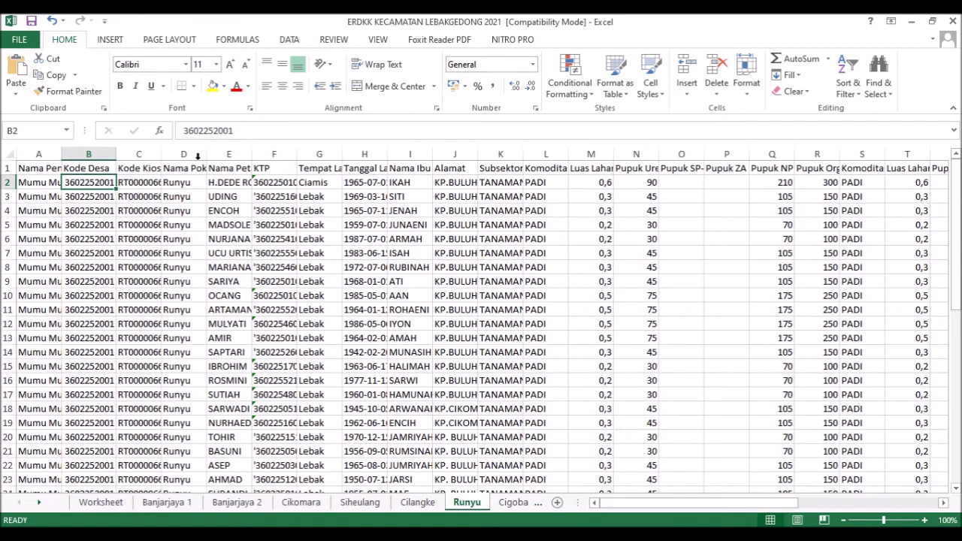
- Cut the KTP column F from the Runyu sheet
click(273, 154)
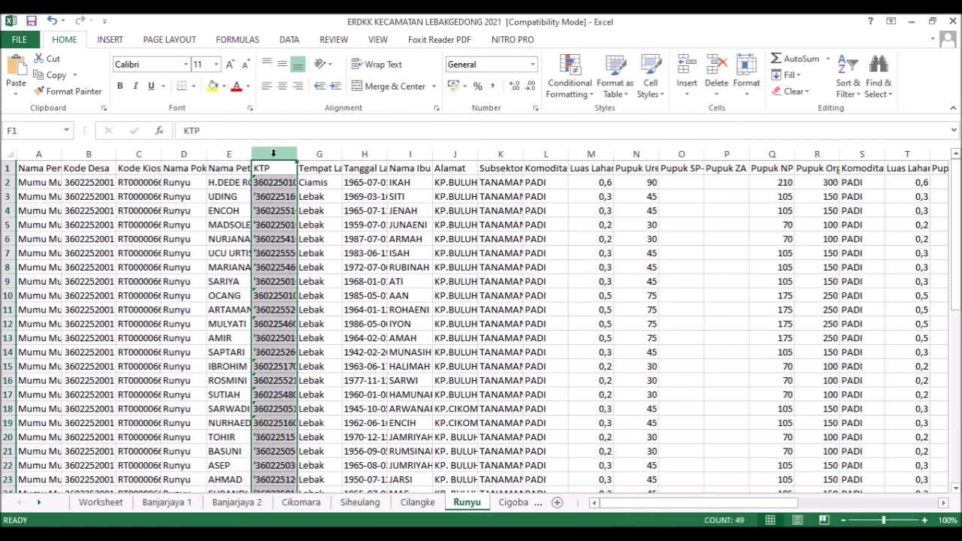
drag(266, 152, 243, 155)
click(271, 153)
click(271, 152)
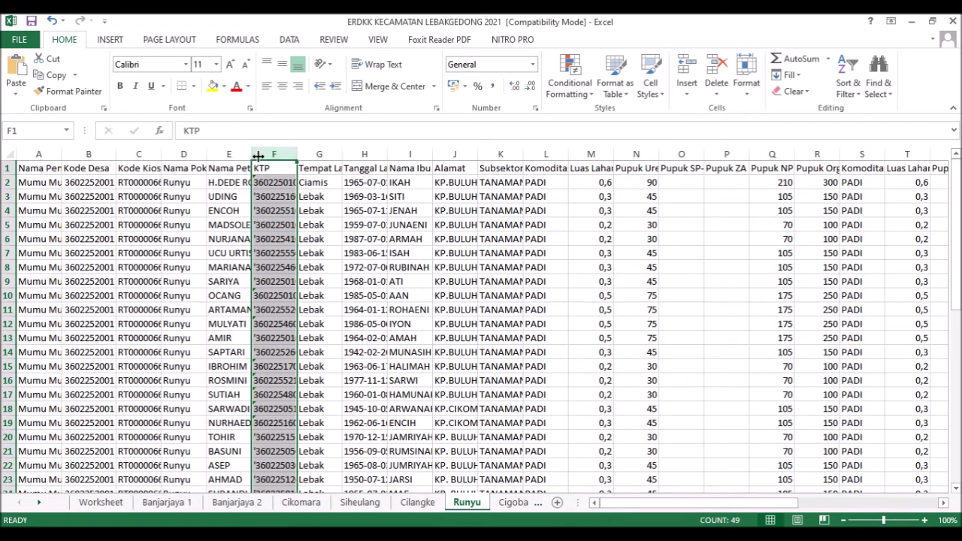
mouse_move(266, 154)
mouse_down()
mouse_move(248, 154)
mouse_move(265, 150)
mouse_up()
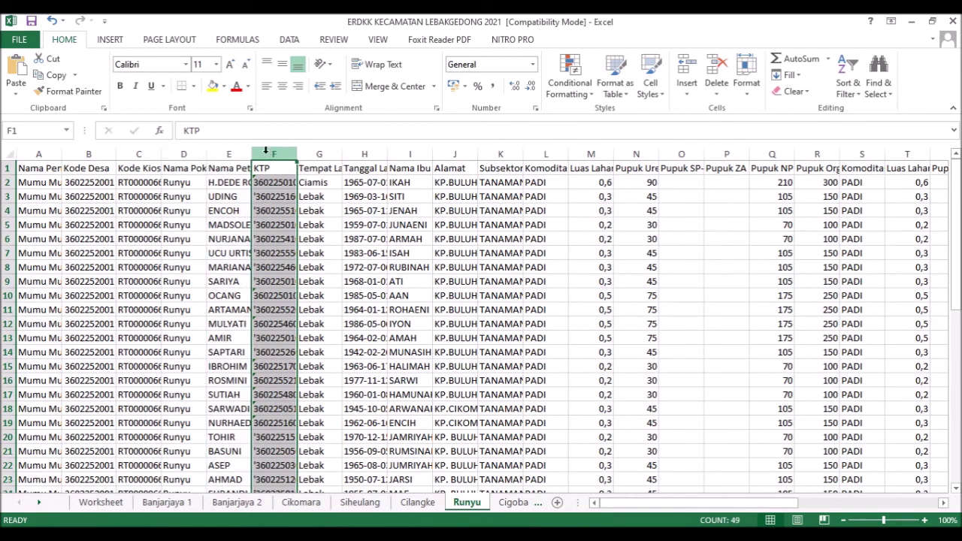
right_click(267, 154)
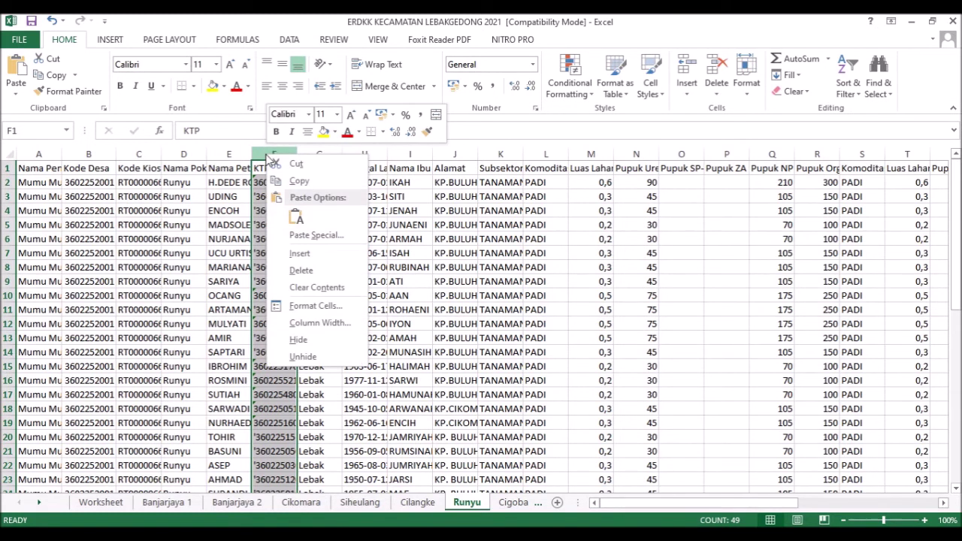
click(275, 165)
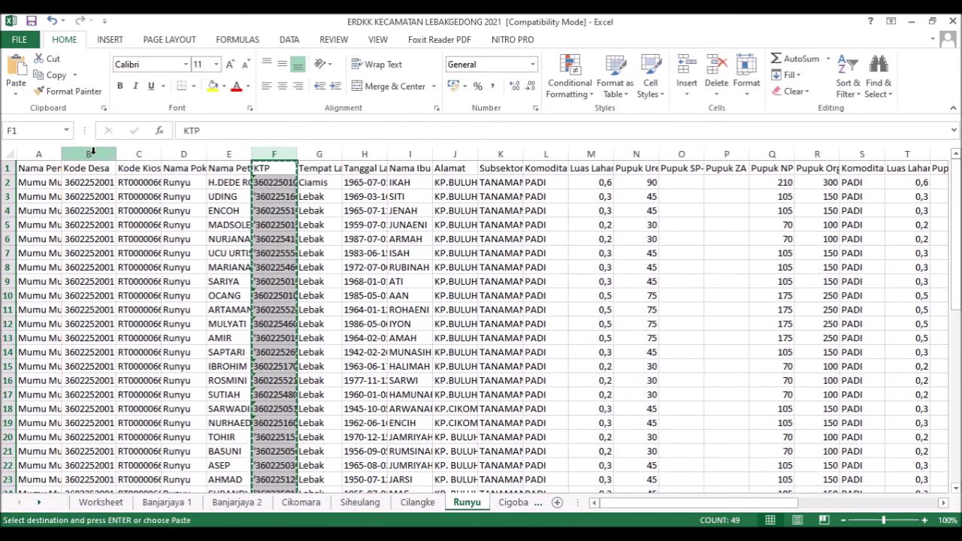
- Try pasting and inserting the KTP column at column A, undoing both attempts
click(43, 154)
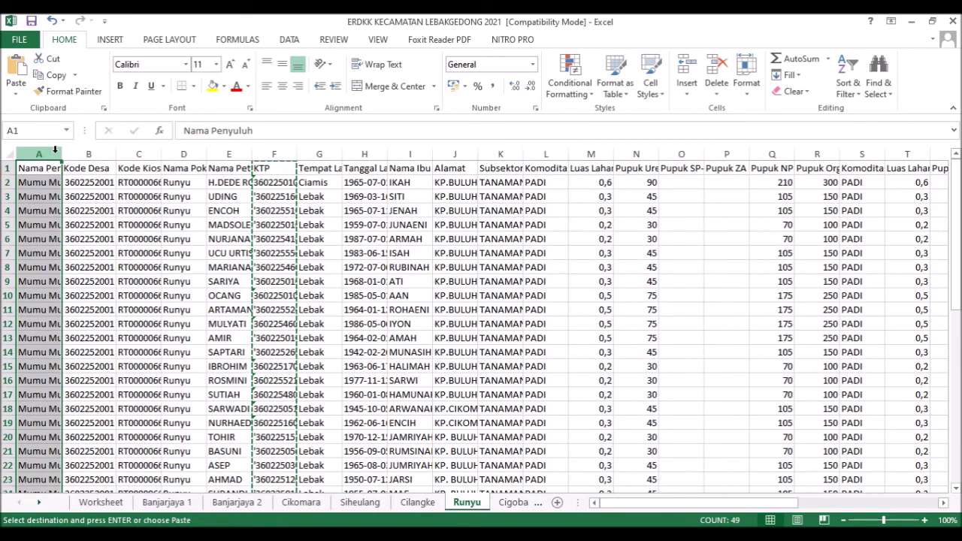
right_click(58, 151)
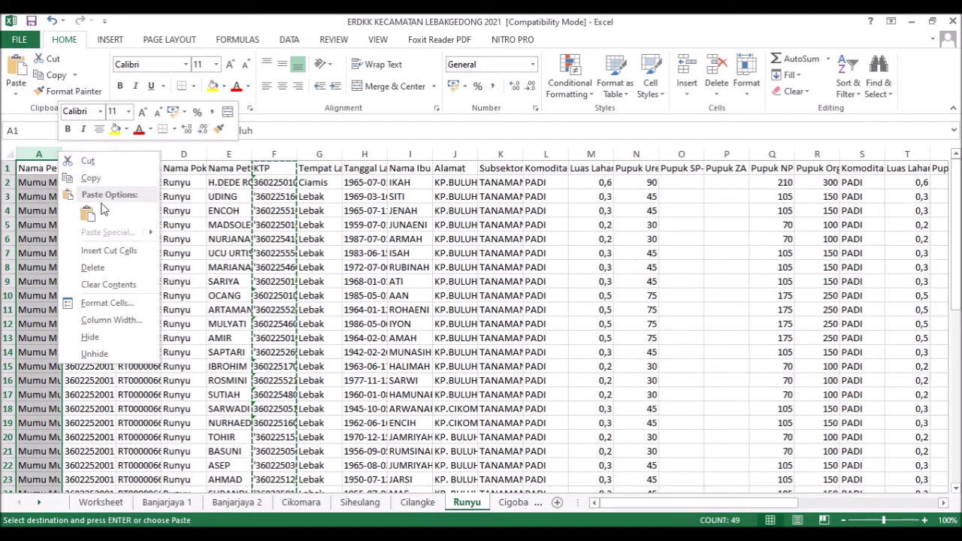
mouse_move(147, 238)
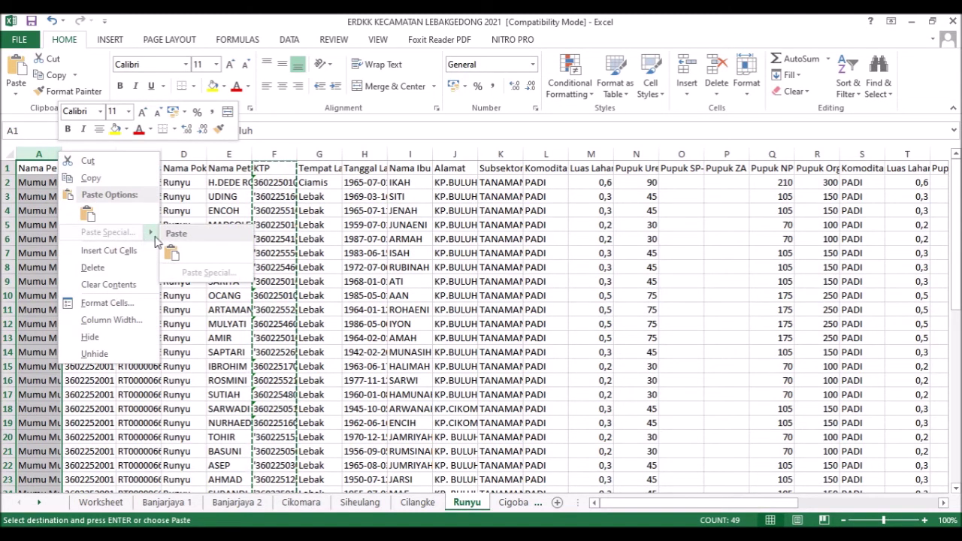
click(171, 255)
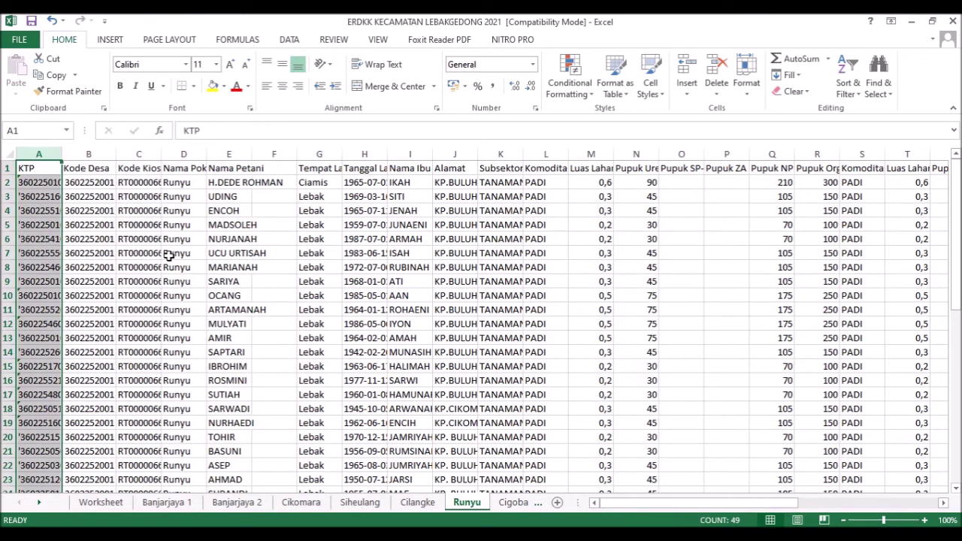
key(ctrl+z)
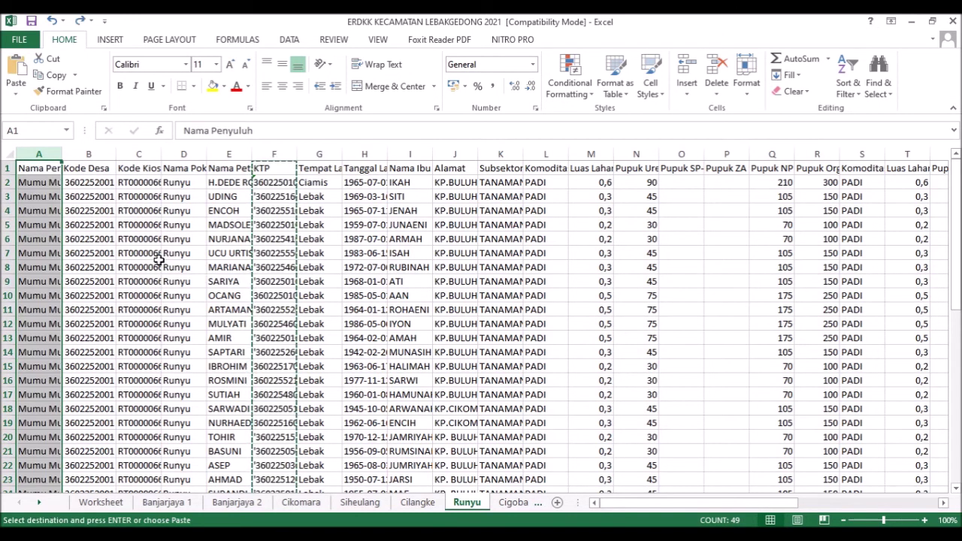
right_click(47, 154)
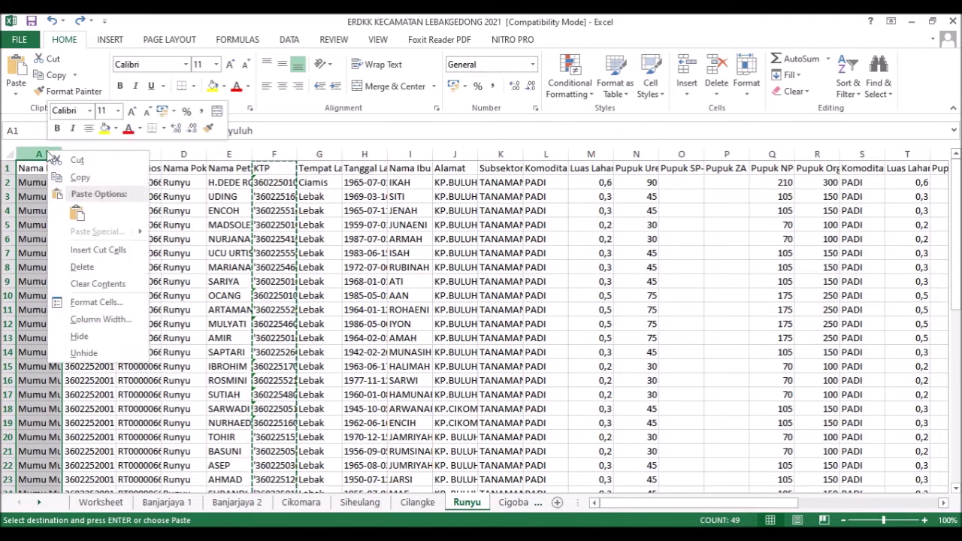
click(98, 250)
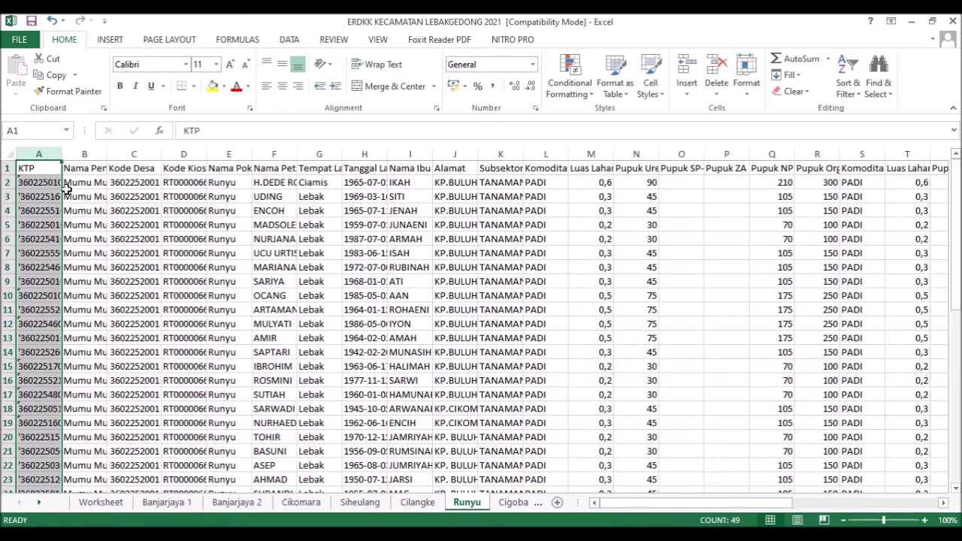
key(ctrl+z)
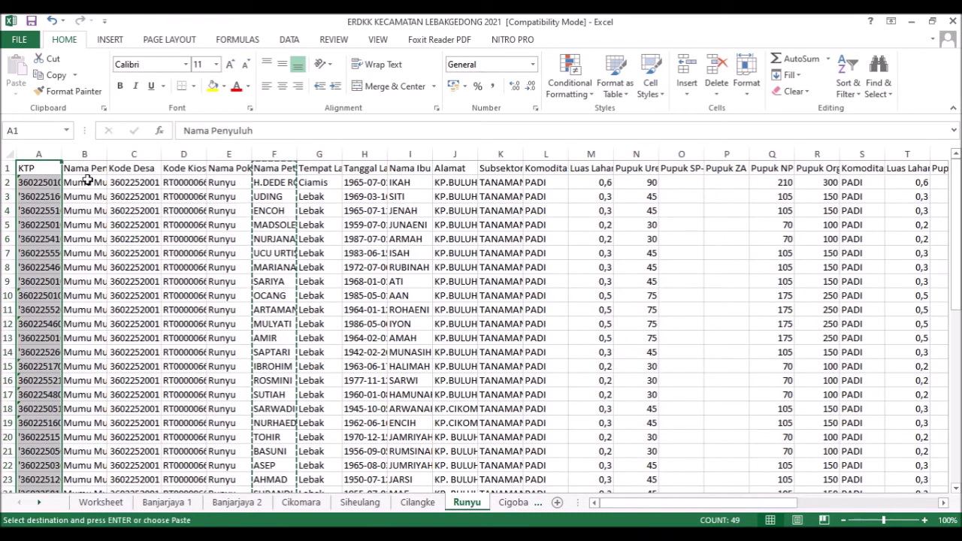
- Insert the cut KTP column at column B, then bring up the template workbook
click(78, 147)
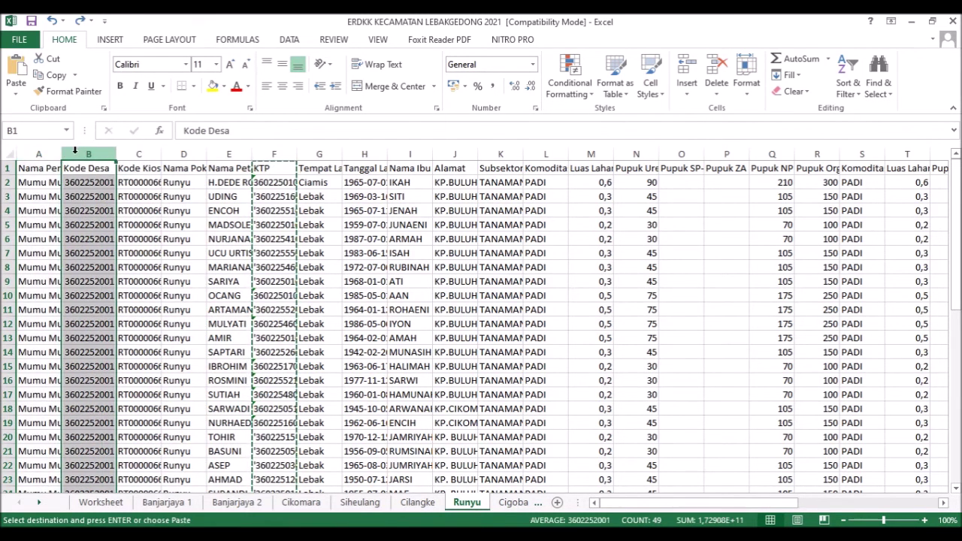
right_click(78, 150)
click(128, 253)
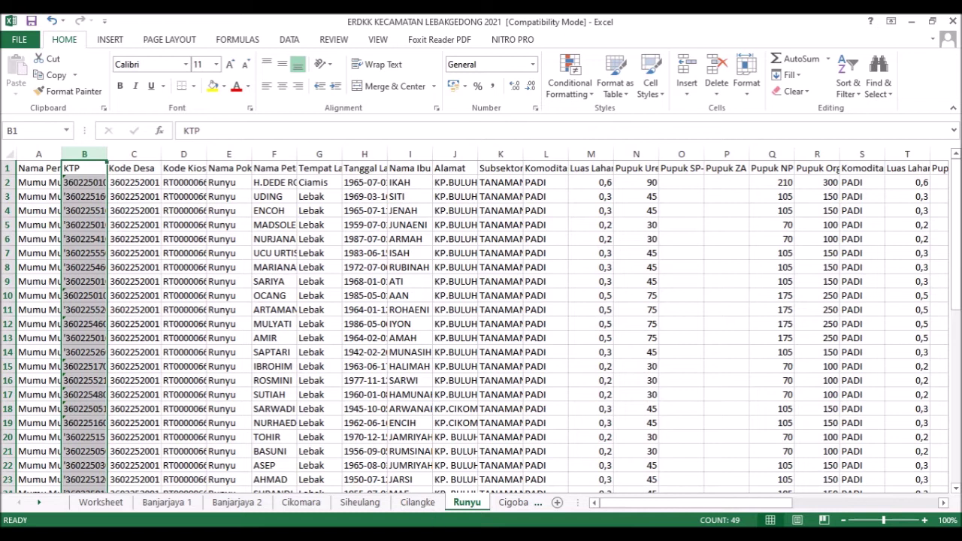
click(431, 535)
click(482, 493)
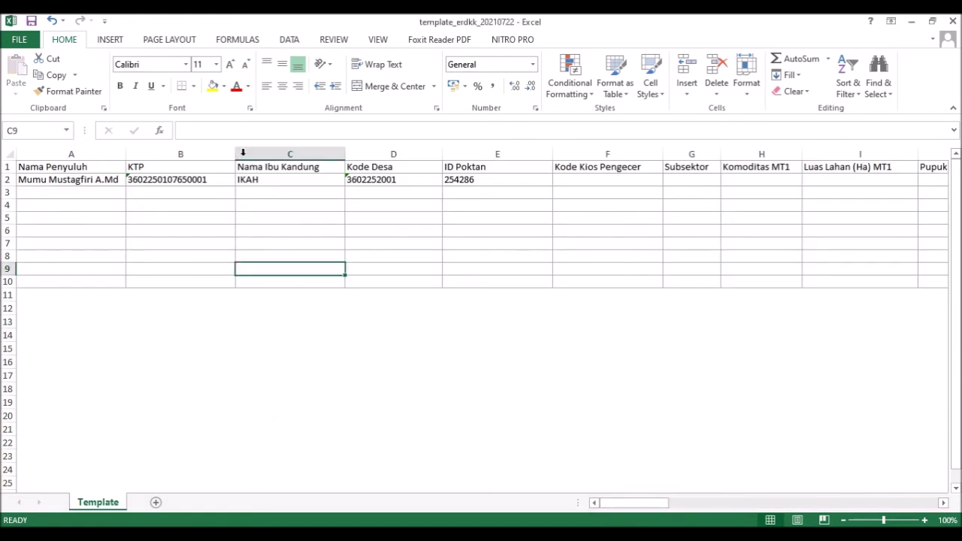
- Cut Nama Ibu Kandung from column I and insert it at column C, before Kode Desa
click(429, 534)
click(356, 473)
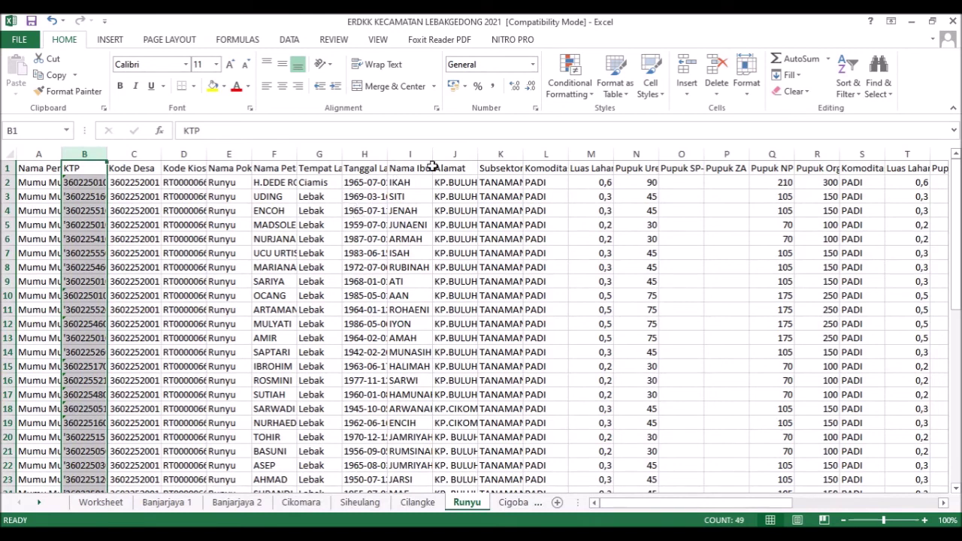
click(411, 154)
right_click(411, 156)
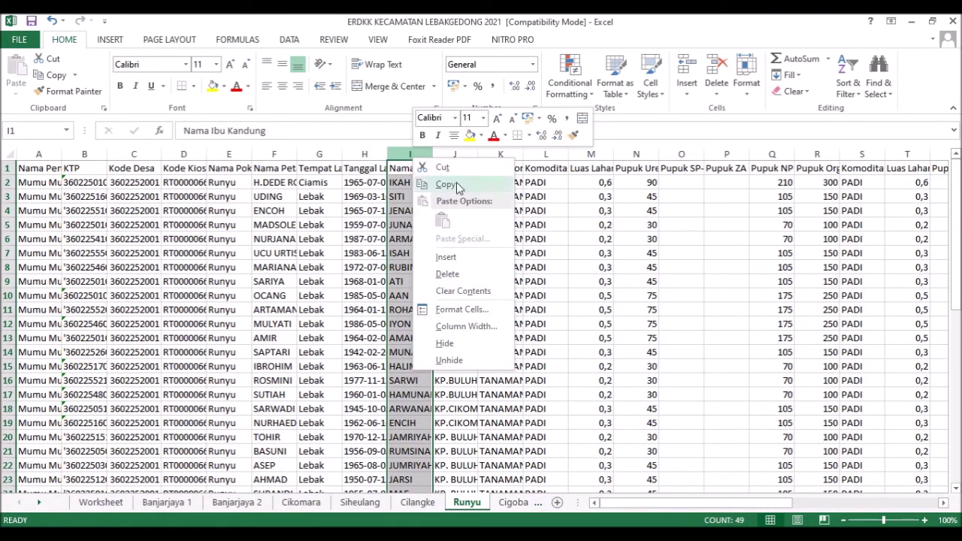
click(442, 167)
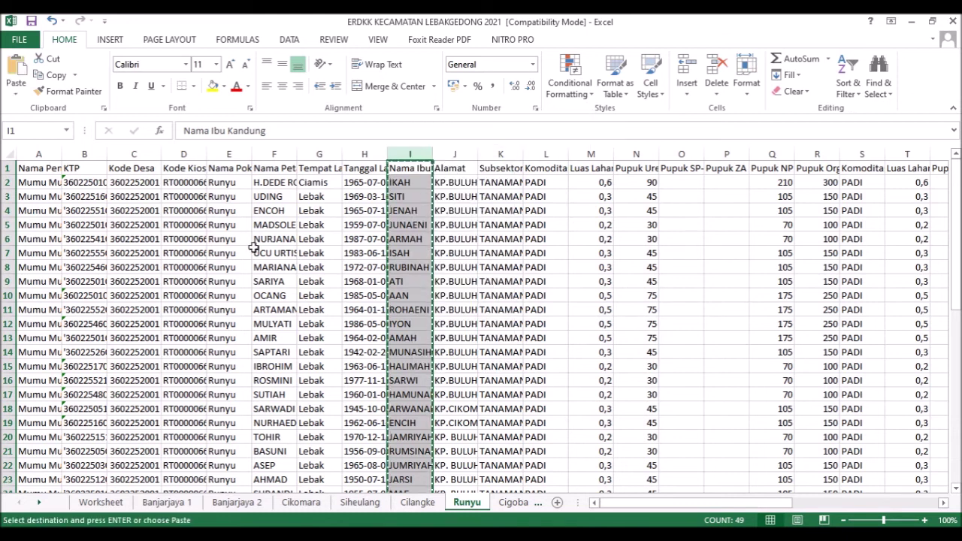
click(134, 154)
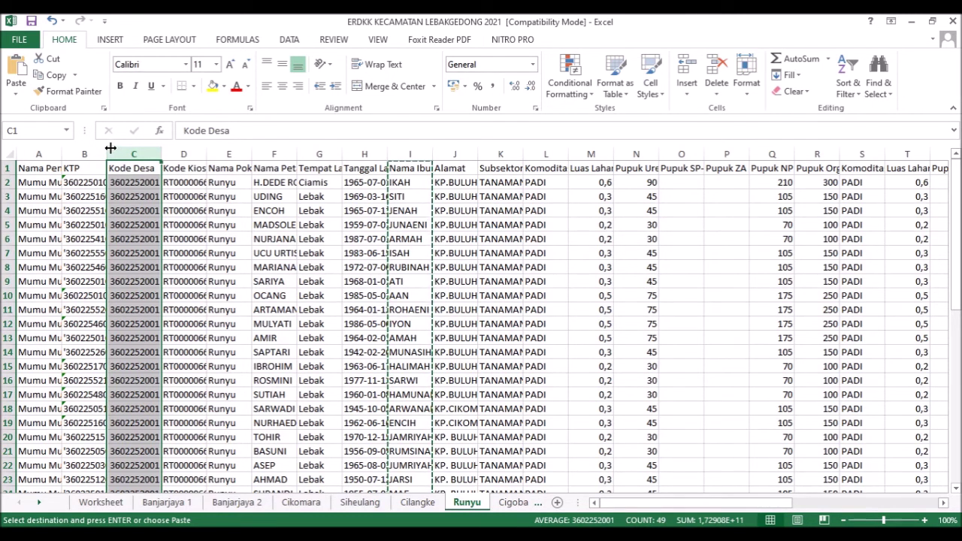
right_click(122, 153)
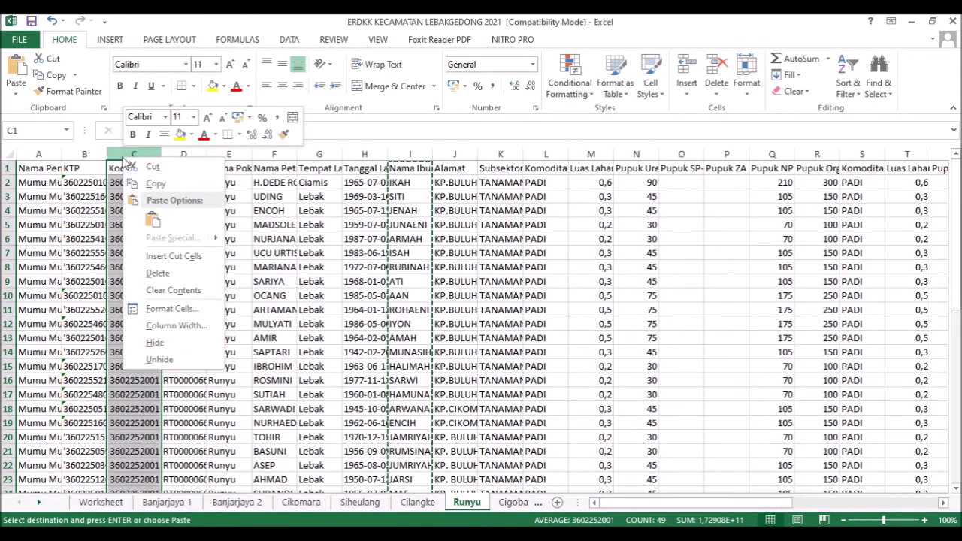
click(178, 255)
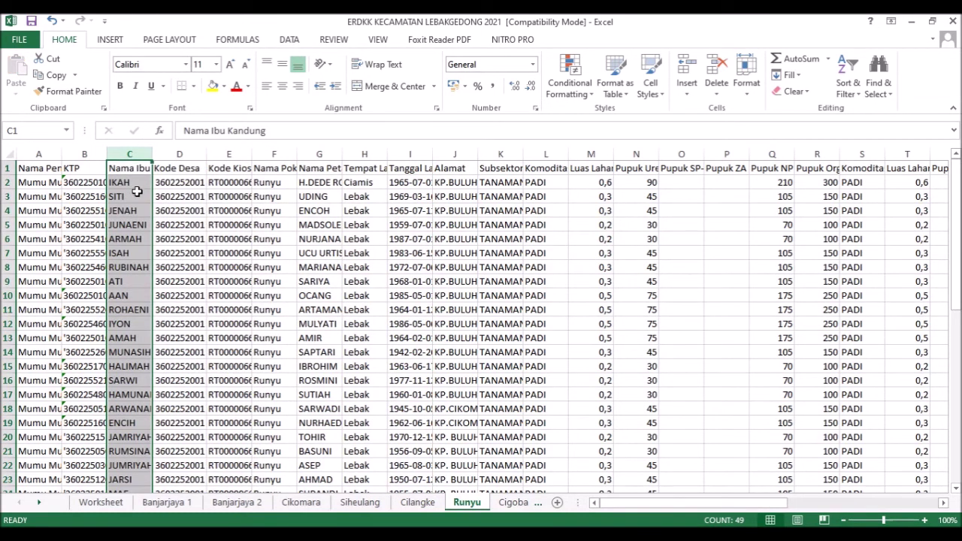
click(511, 468)
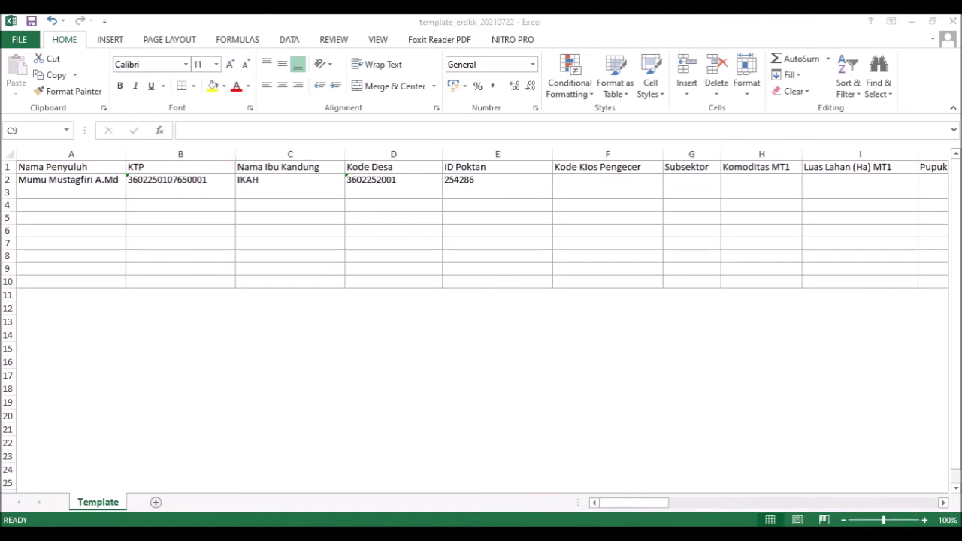
click(397, 498)
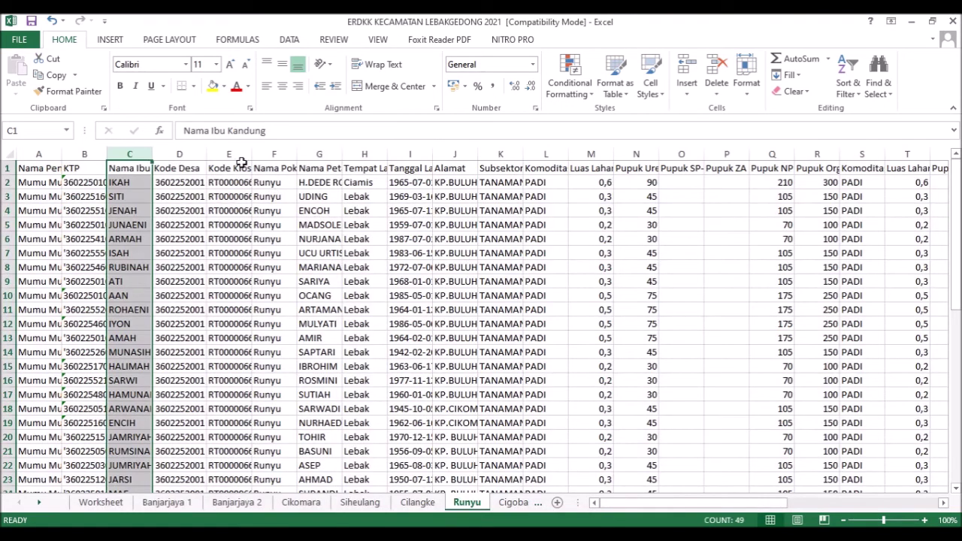
- Insert an empty column E before Kode Kios Pengecer, undoing a misplaced insert at D
click(189, 153)
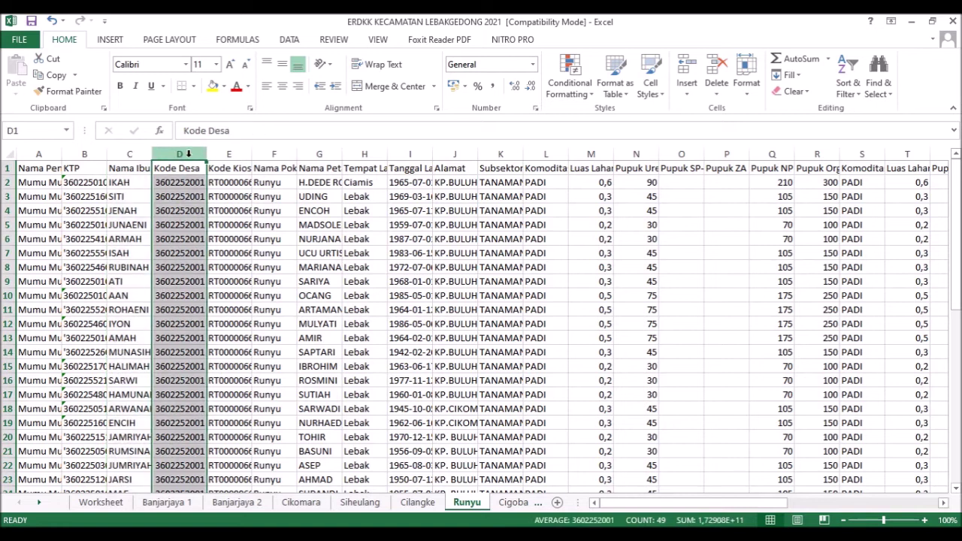
right_click(194, 153)
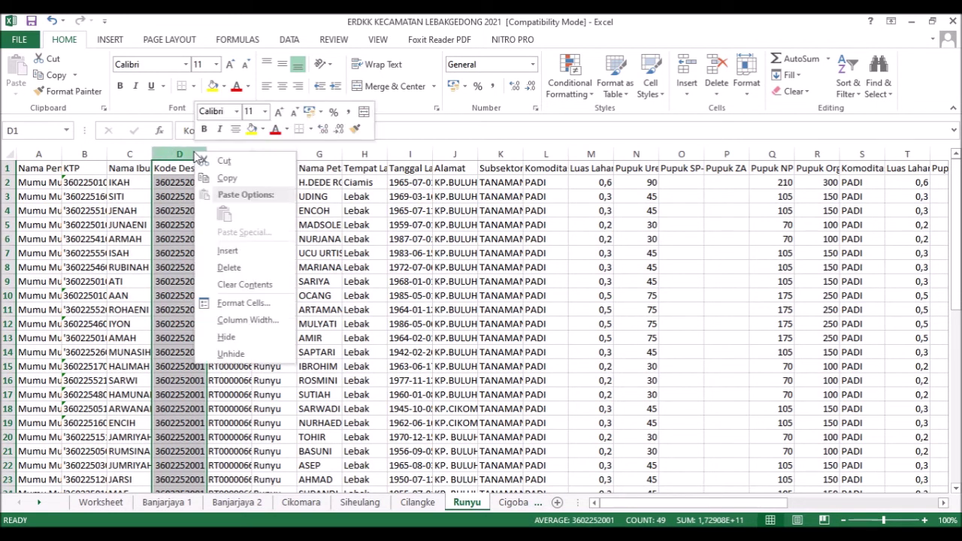
click(227, 251)
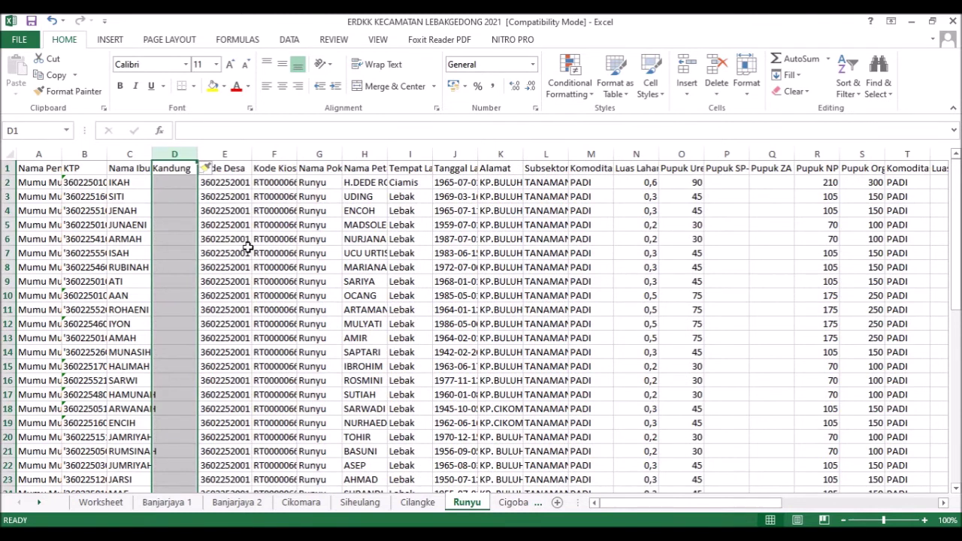
key(ctrl+z)
click(226, 154)
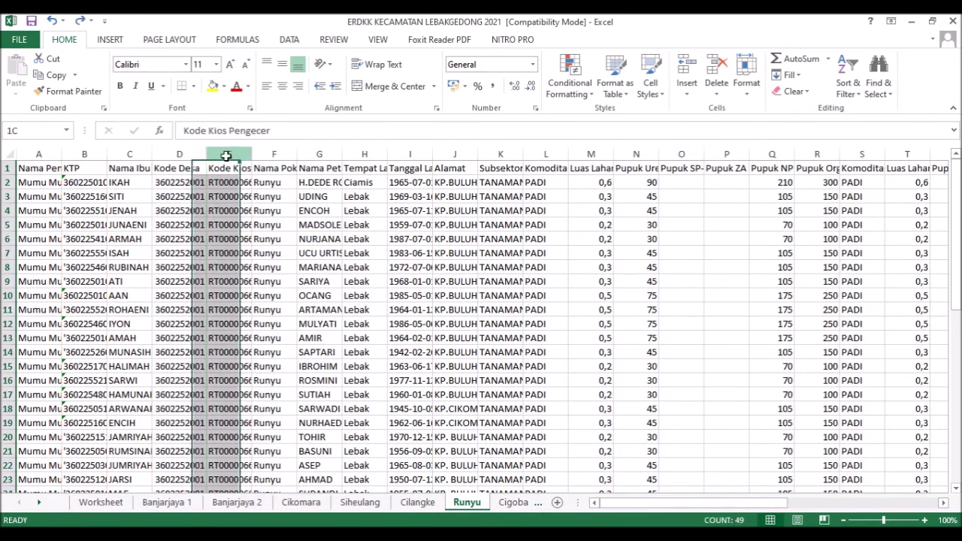
right_click(226, 153)
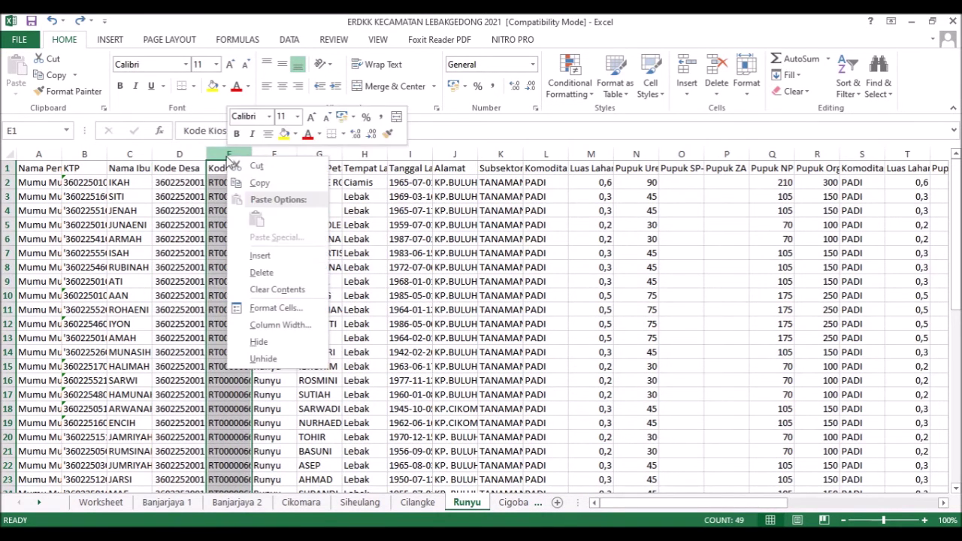
click(266, 254)
- Enter the header 'ID Poktan' in cell E1
click(230, 168)
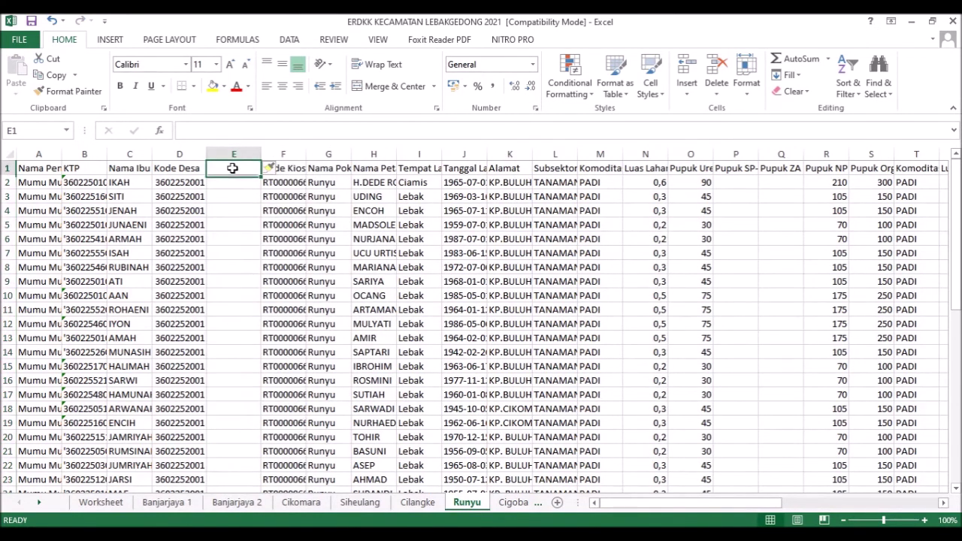
text(ID POktan)
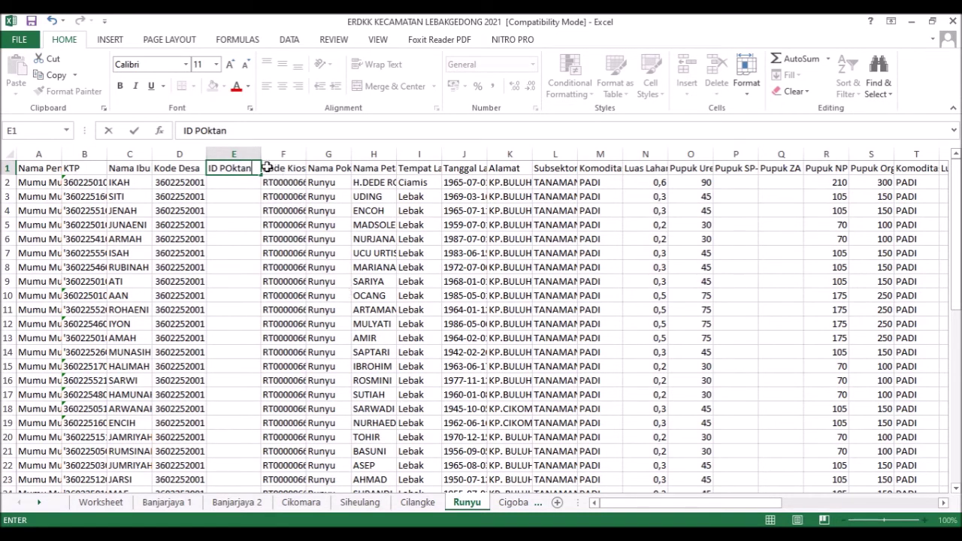
click(235, 167)
key(BackSpace)
text(o)
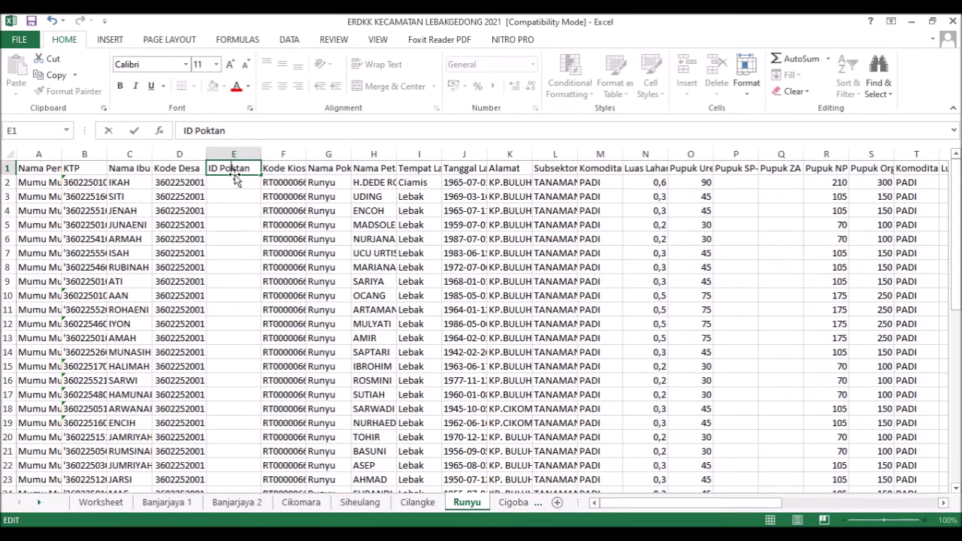
key(Return)
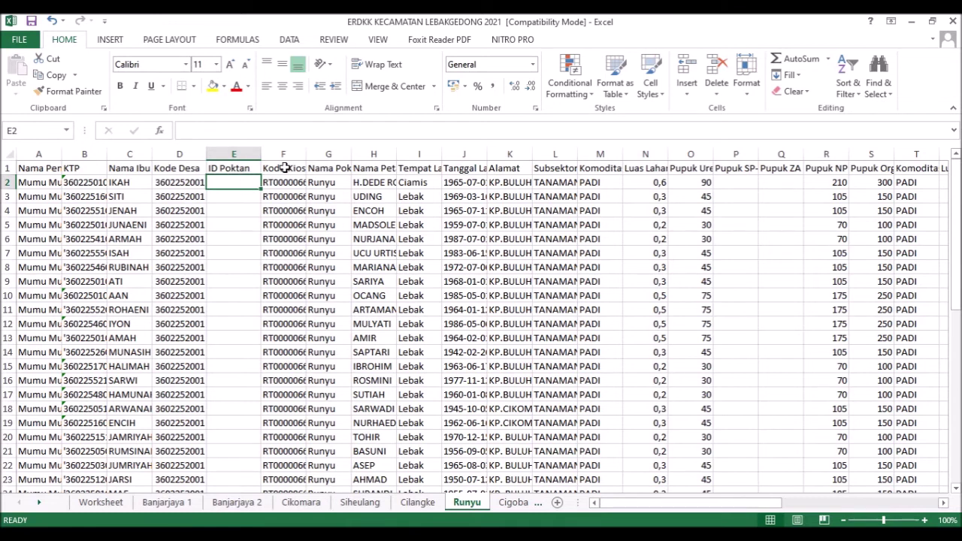
- Compare the headers with the template workbook, then return to ERDKK
click(289, 168)
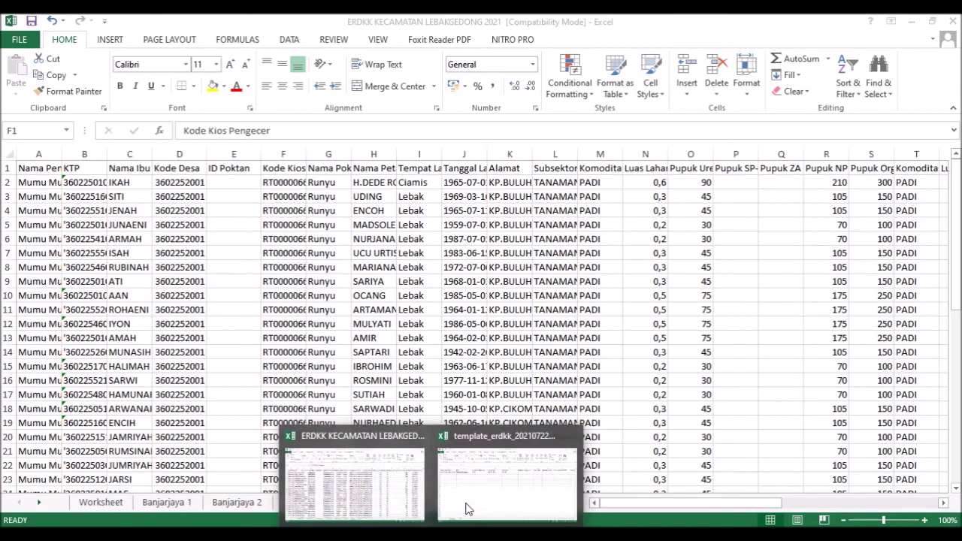
click(492, 481)
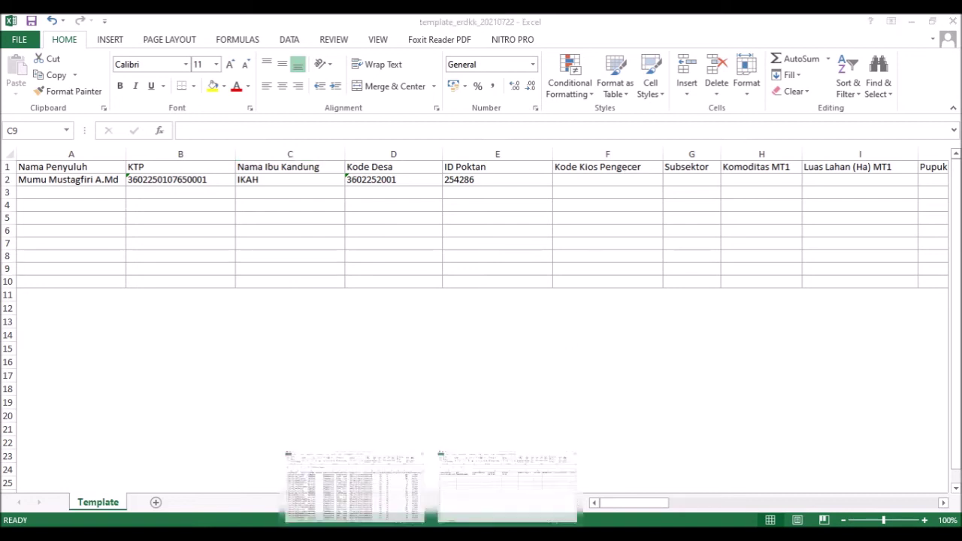
click(385, 489)
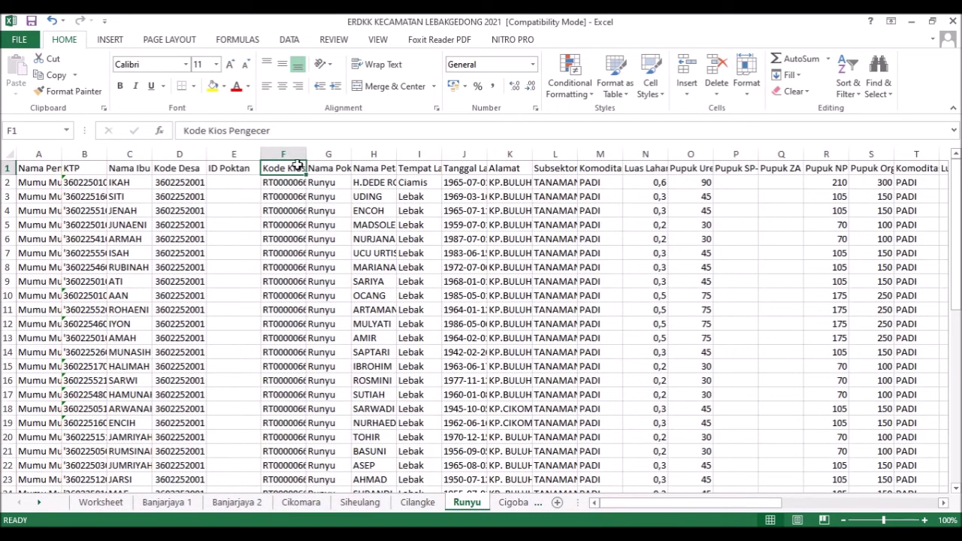
- Copy Subsektor column L, insert it at G before Nama Poktan, and widen it
click(558, 150)
right_click(562, 151)
click(590, 178)
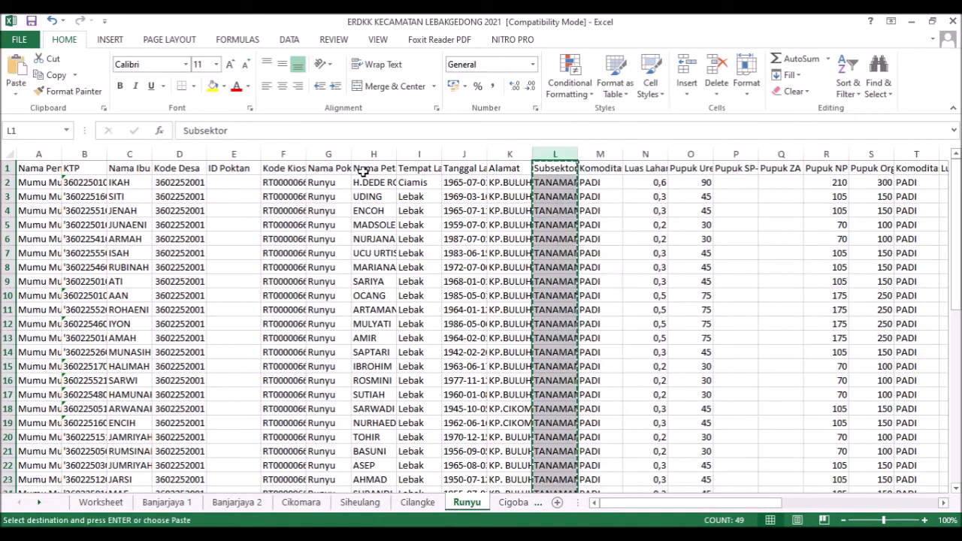
click(335, 154)
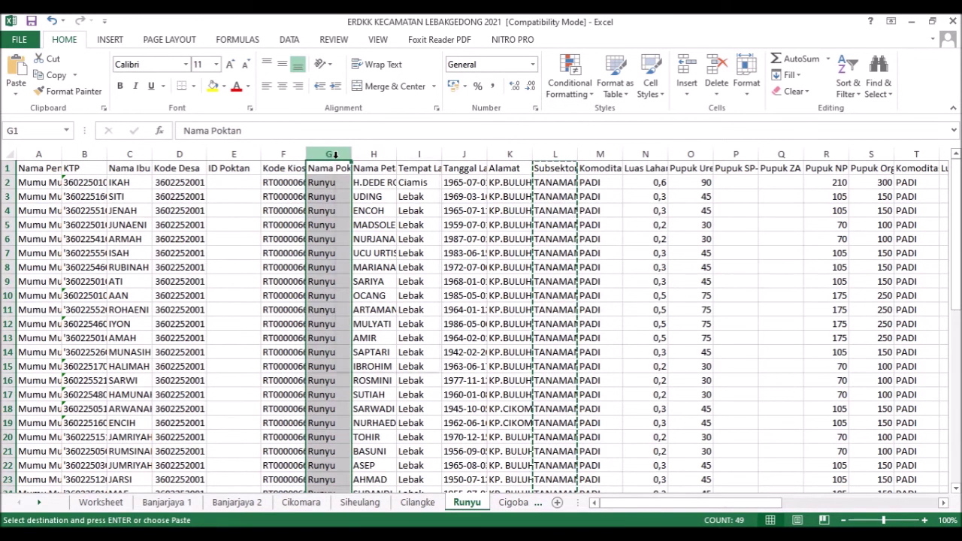
right_click(335, 154)
click(378, 254)
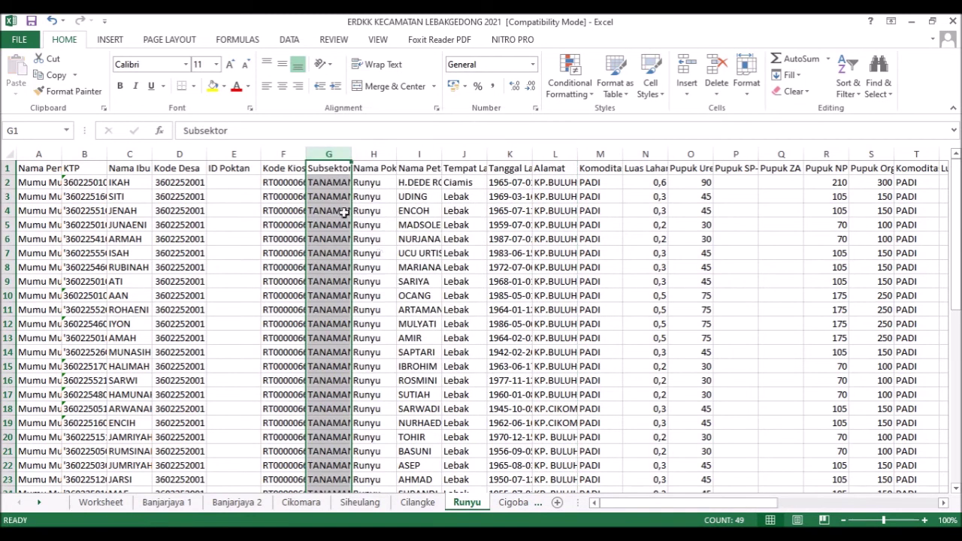
drag(353, 154, 372, 155)
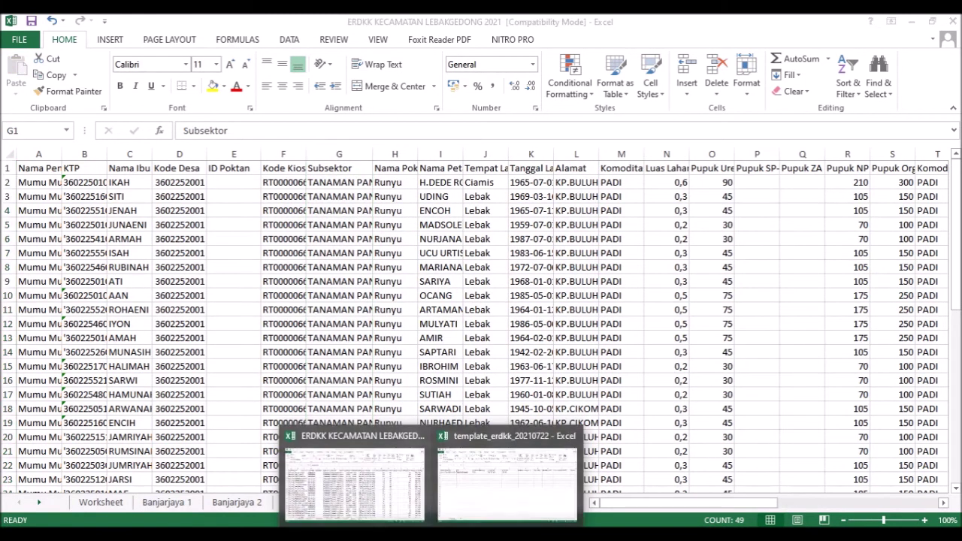
- Widen column M on Runyu so the Komoditas MT1 header shows in full
click(483, 500)
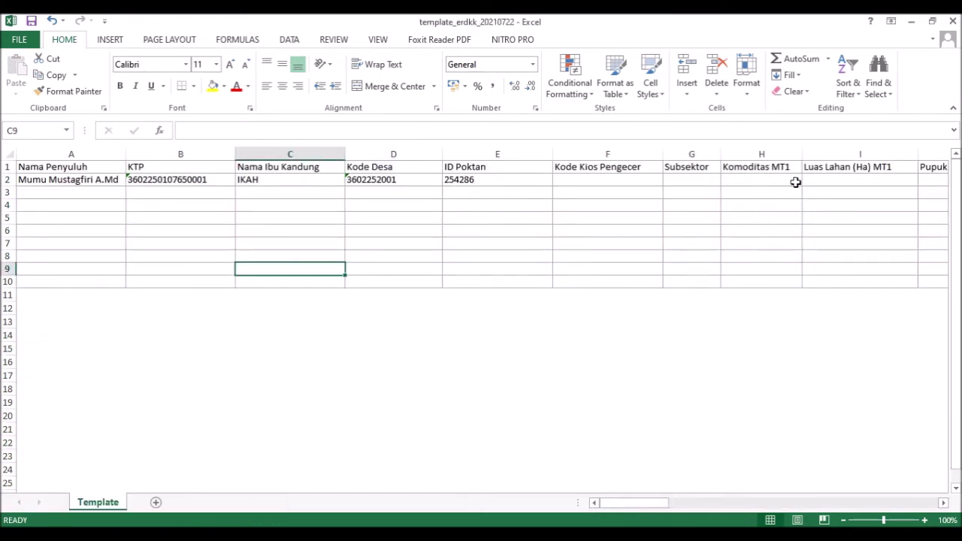
mouse_move(410, 498)
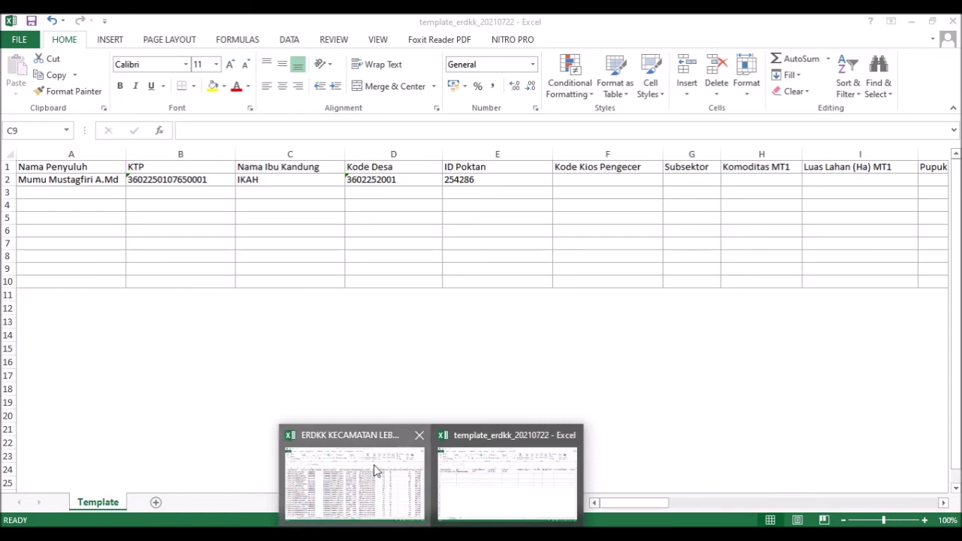
click(375, 468)
click(620, 168)
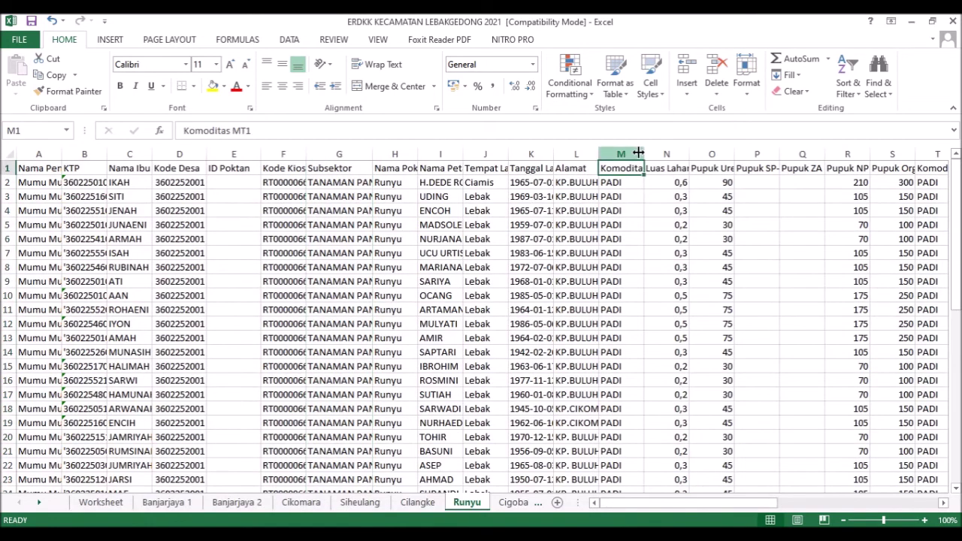
drag(643, 154, 679, 154)
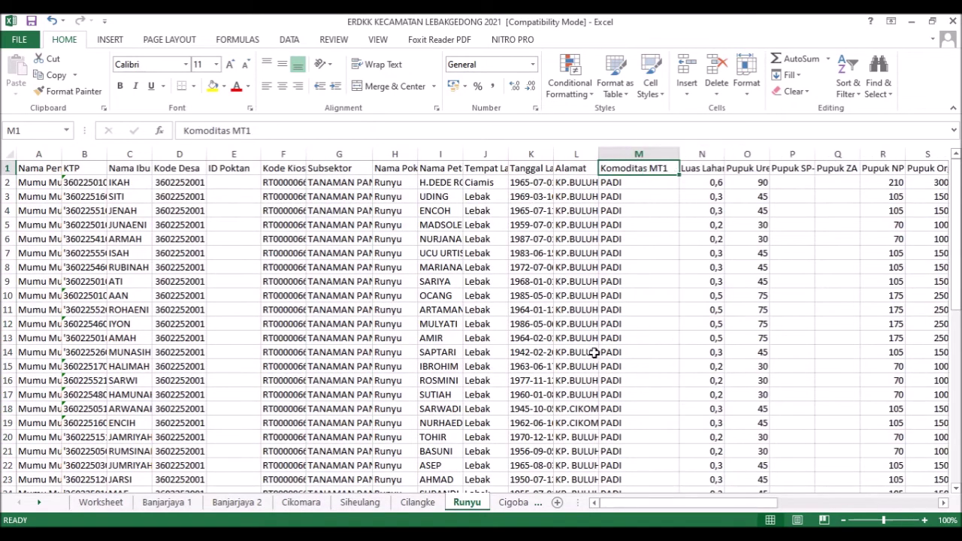
- Check the template's MT1 headers from Luas Lahan (Ha) to Pupuk Organik Cair (L)
mouse_move(455, 519)
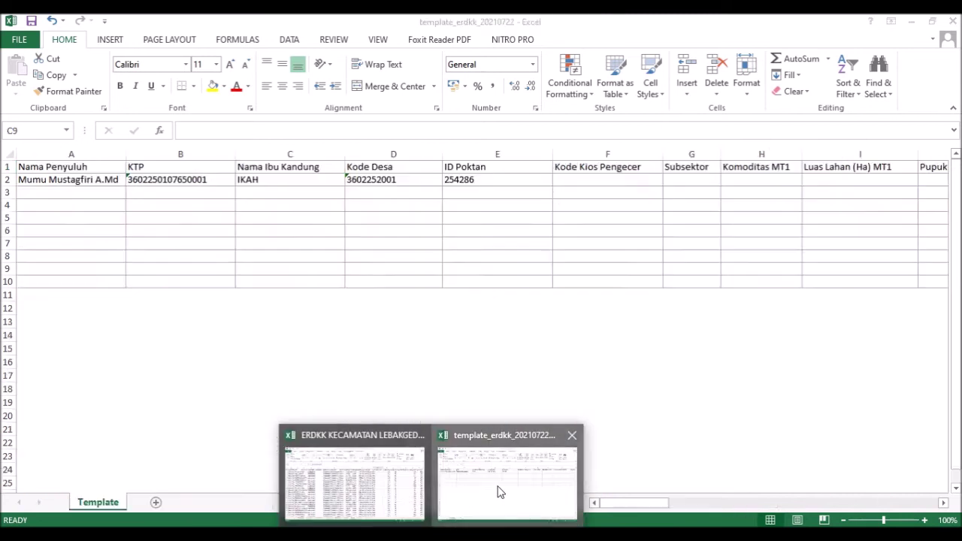
click(498, 489)
click(850, 167)
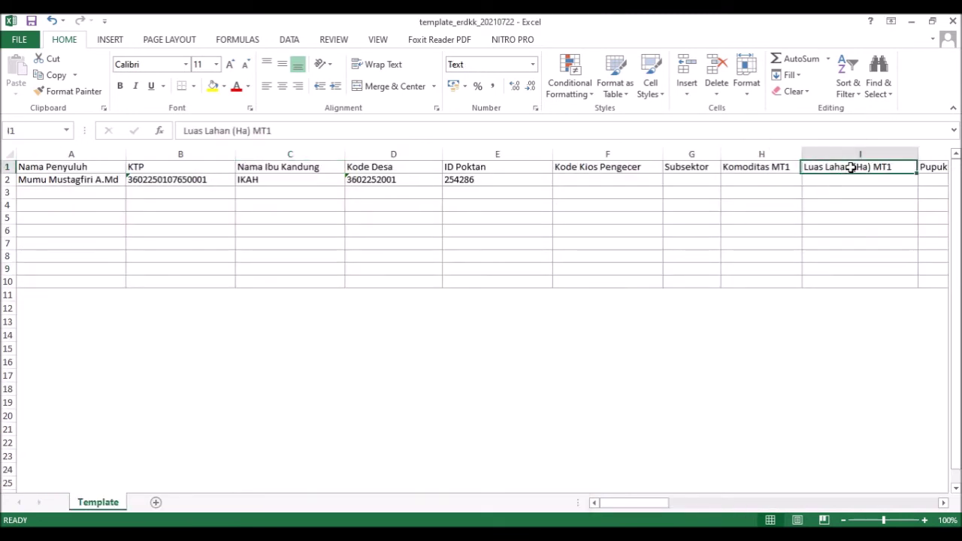
key(Right)
key(Right)
key(Right)
key(Right)
key(Right)
key(Right)
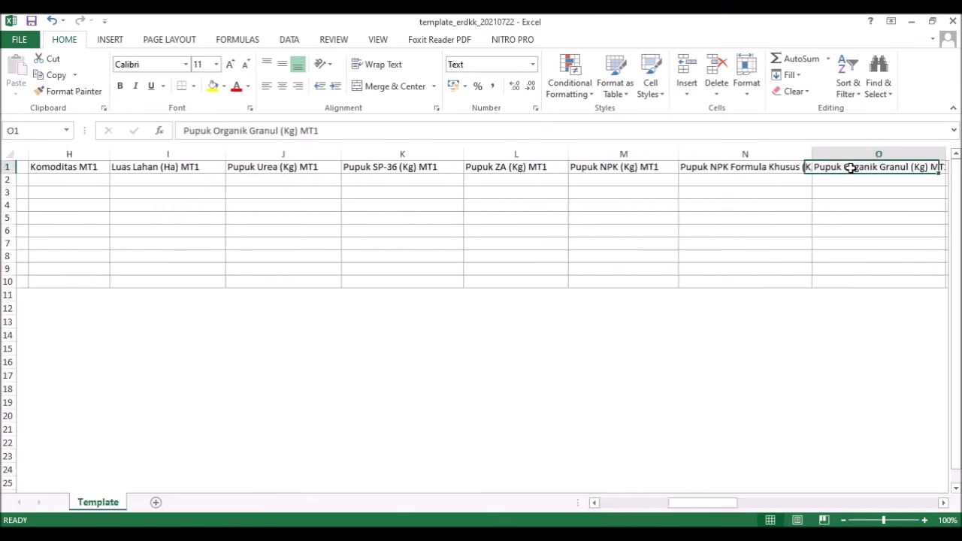
key(Right)
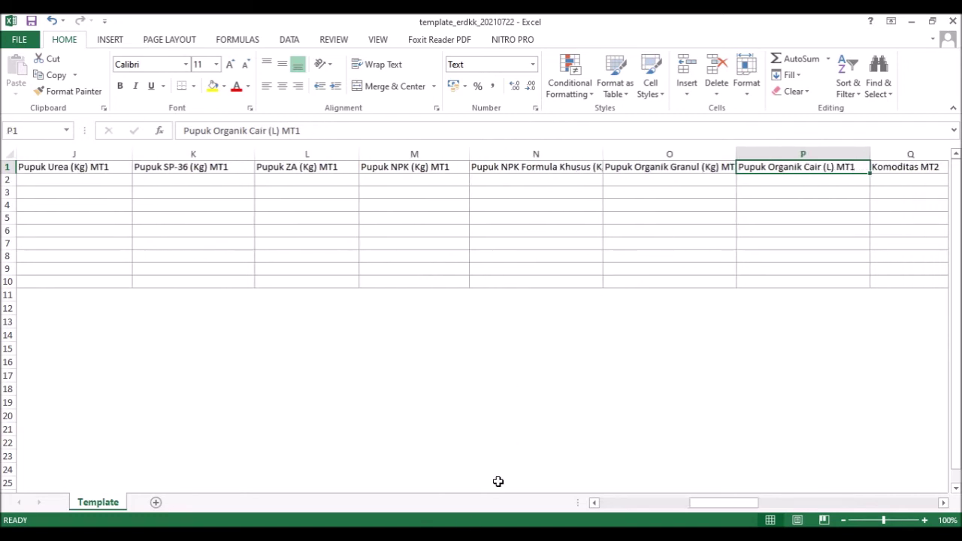
click(397, 498)
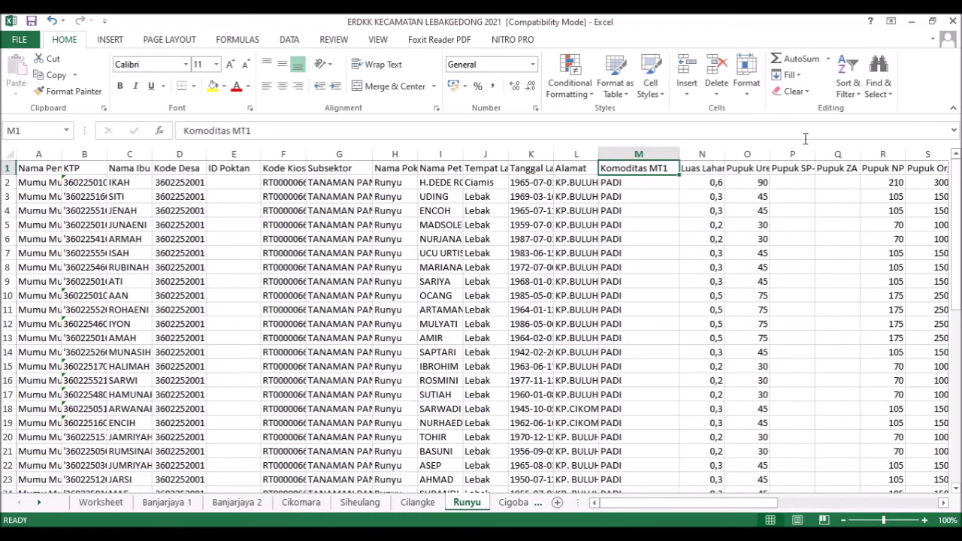
- Inspect the ERDKK headers from Komoditas MT1 through Luas Lahan (Ha) MT2
click(837, 167)
key(Right)
key(Right)
key(Right)
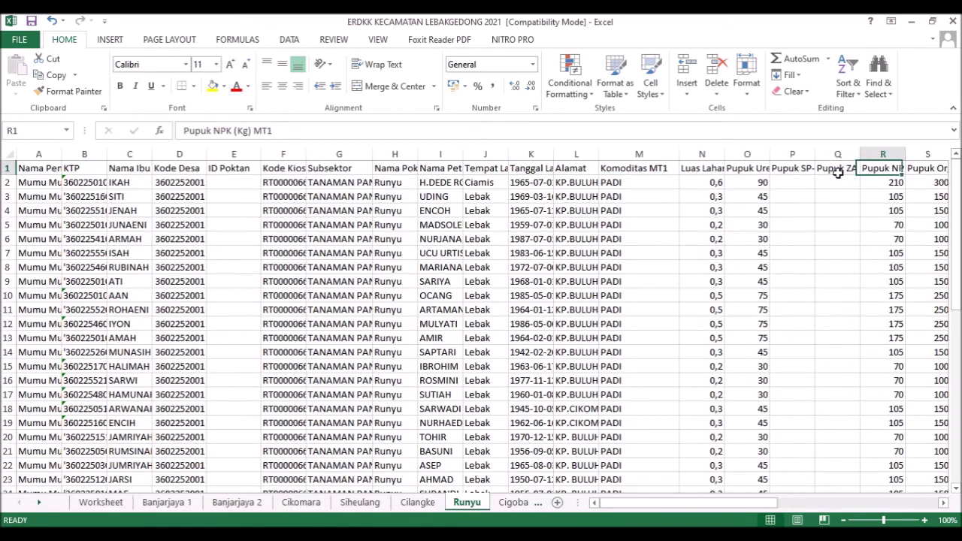
key(Right)
key(Left)
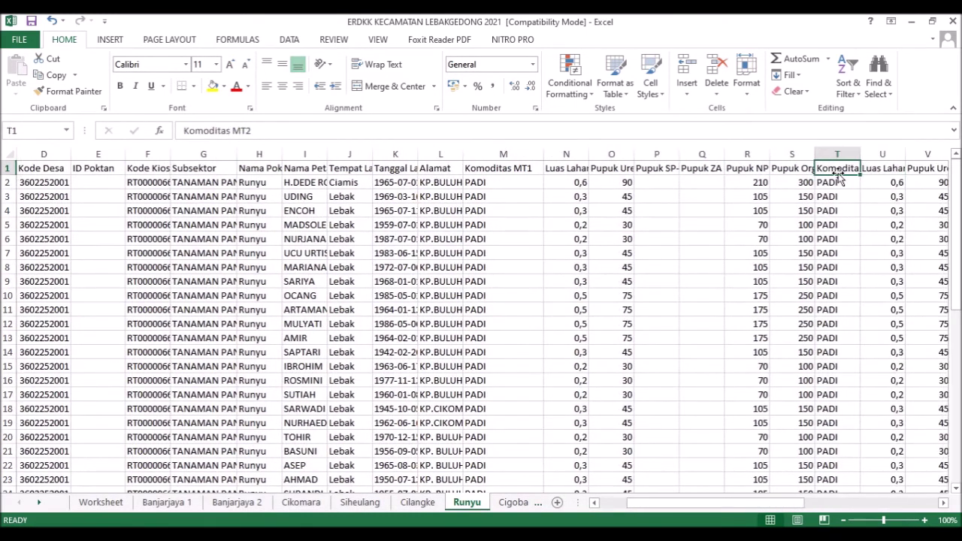
key(Left)
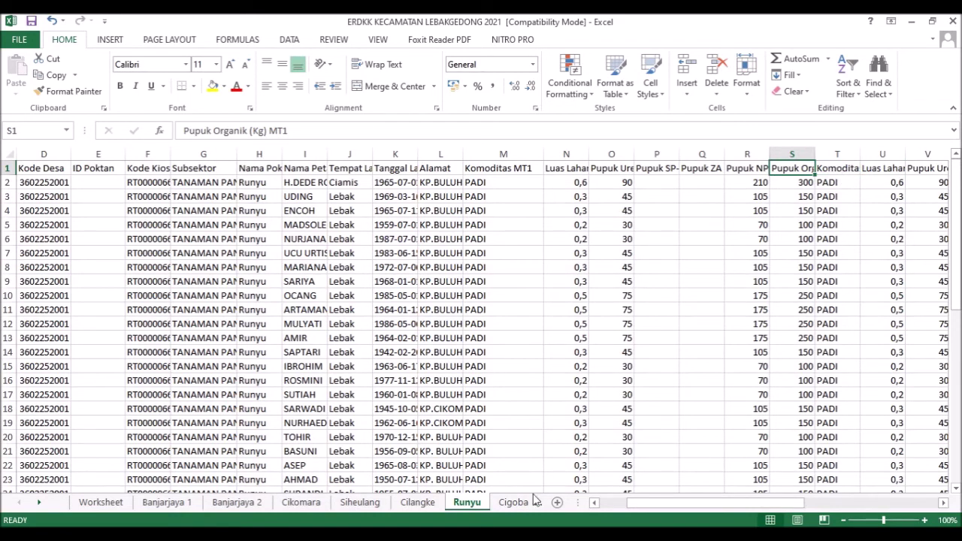
click(526, 174)
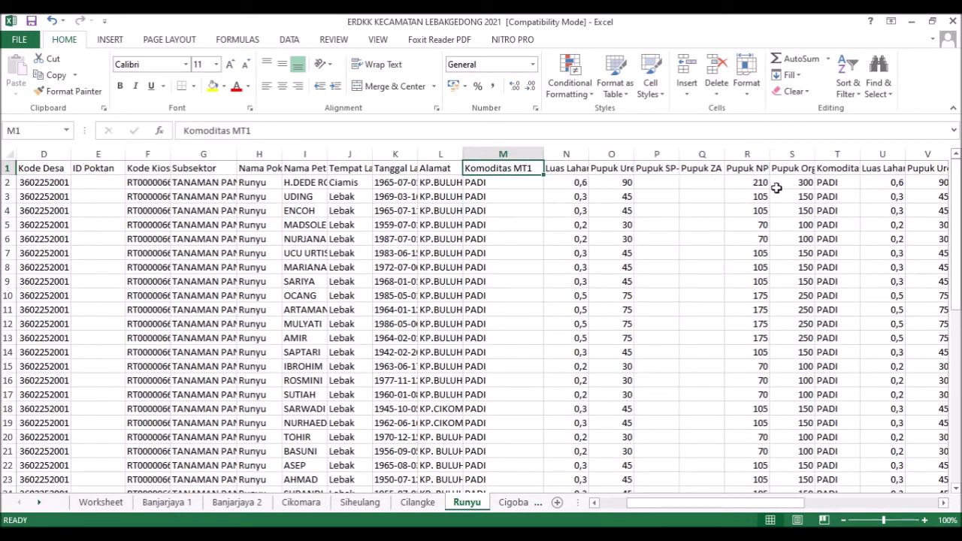
click(799, 170)
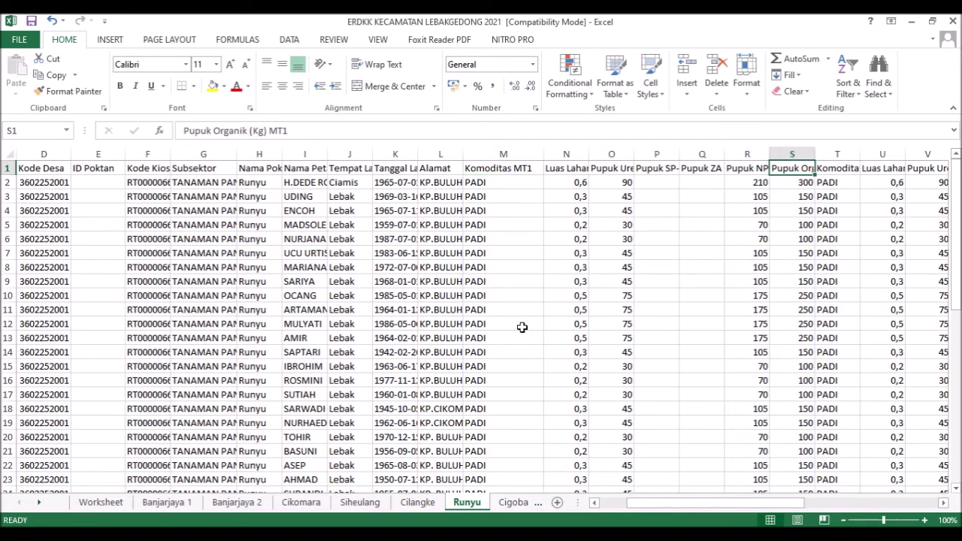
- Check the template's Pupuk Organik Granul, Organik Cair and NPK Formula Khusus MT1 headers
mouse_move(467, 502)
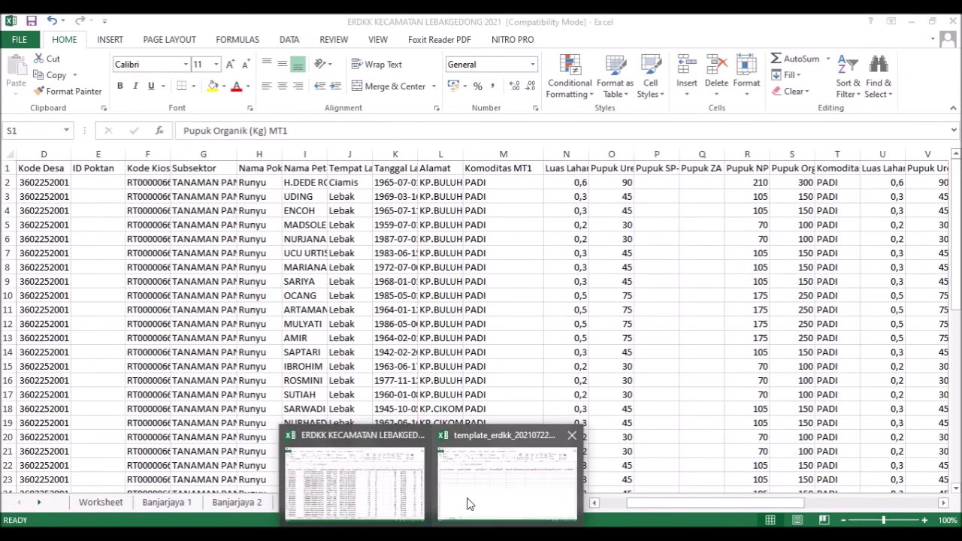
click(480, 495)
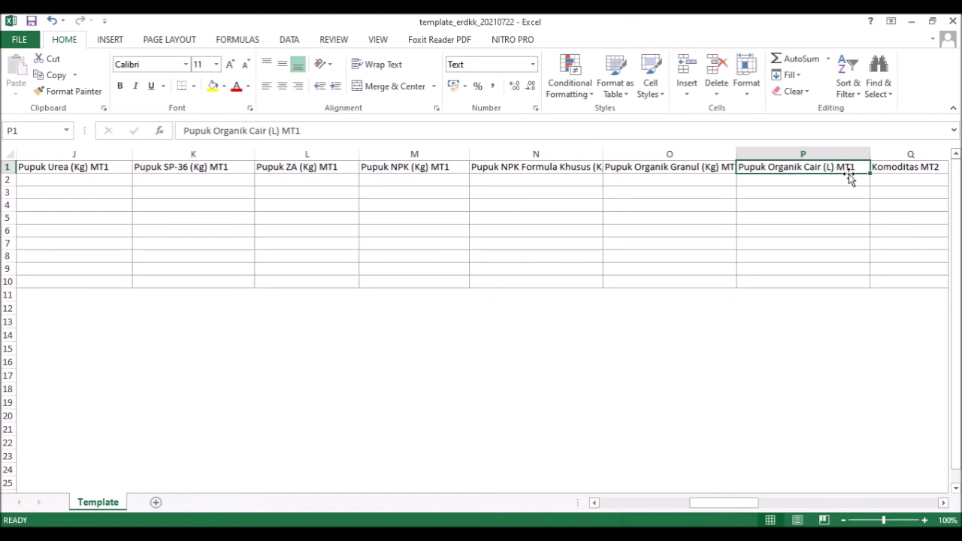
click(696, 166)
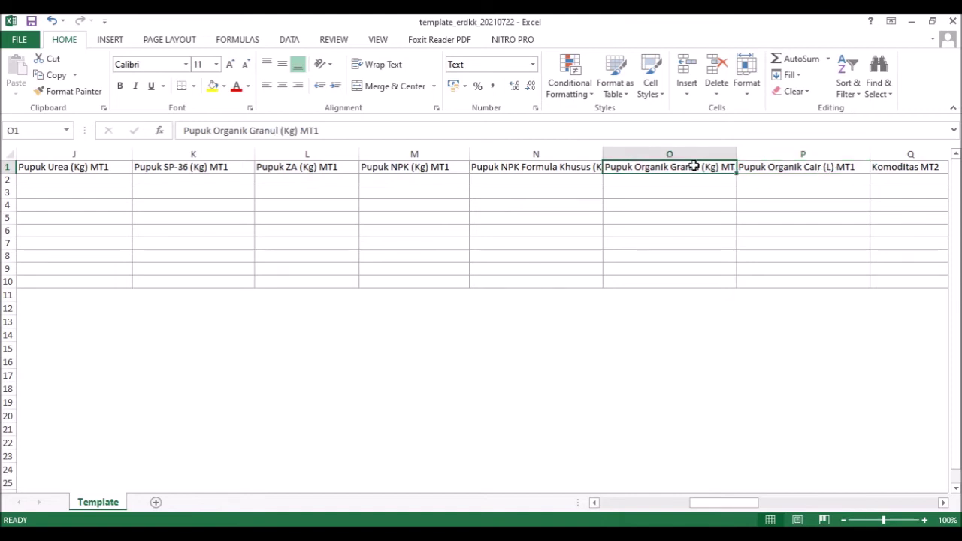
click(794, 168)
click(547, 168)
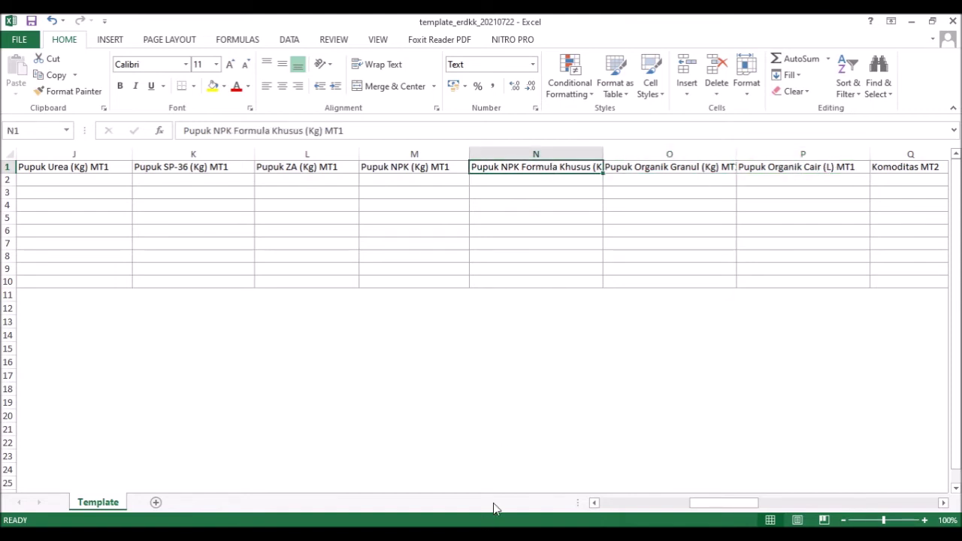
- Switch between the workbooks and return to the template's filled row 2
mouse_move(498, 508)
click(378, 481)
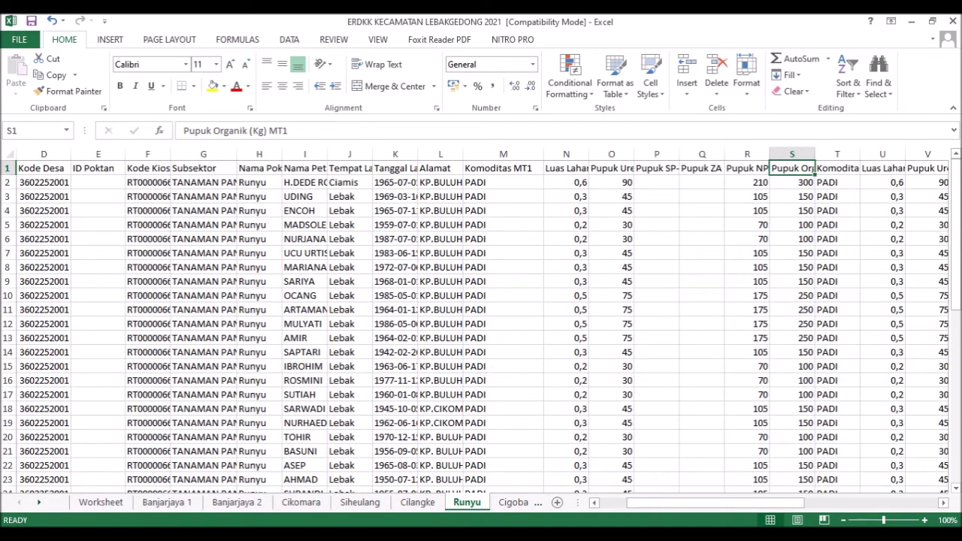
click(431, 534)
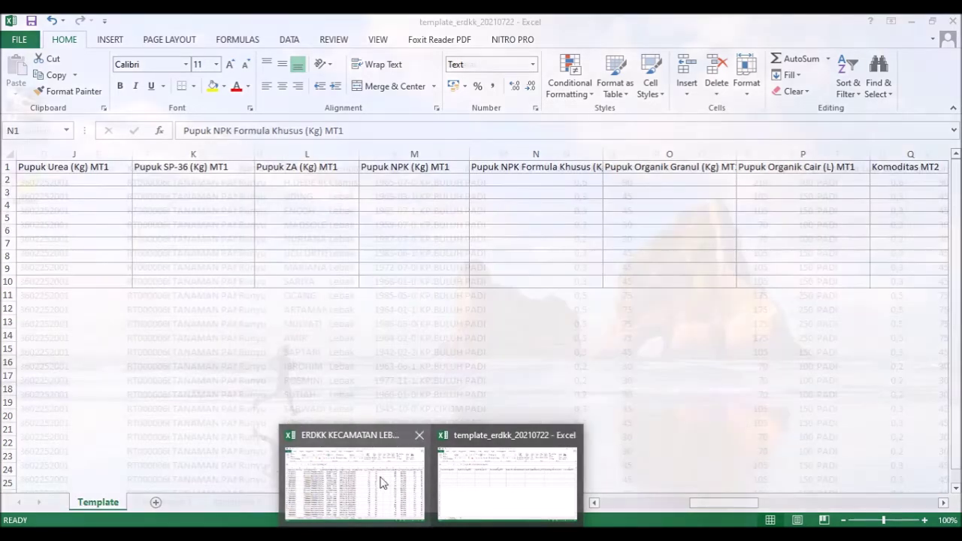
click(376, 477)
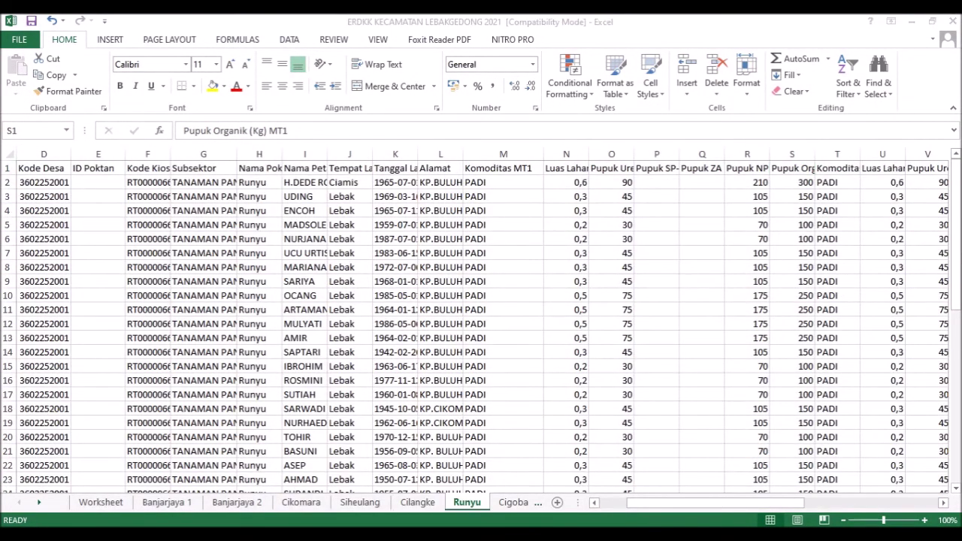
click(431, 534)
click(470, 495)
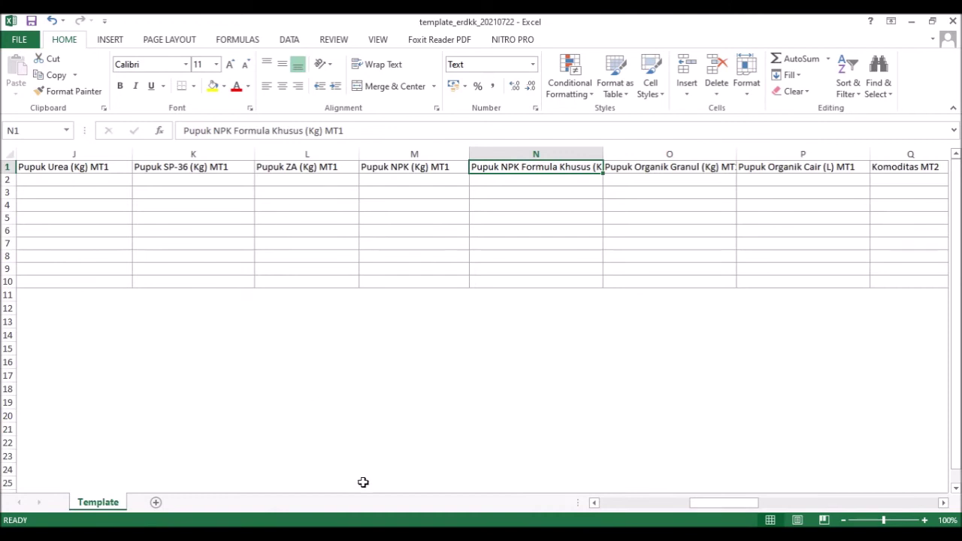
click(611, 504)
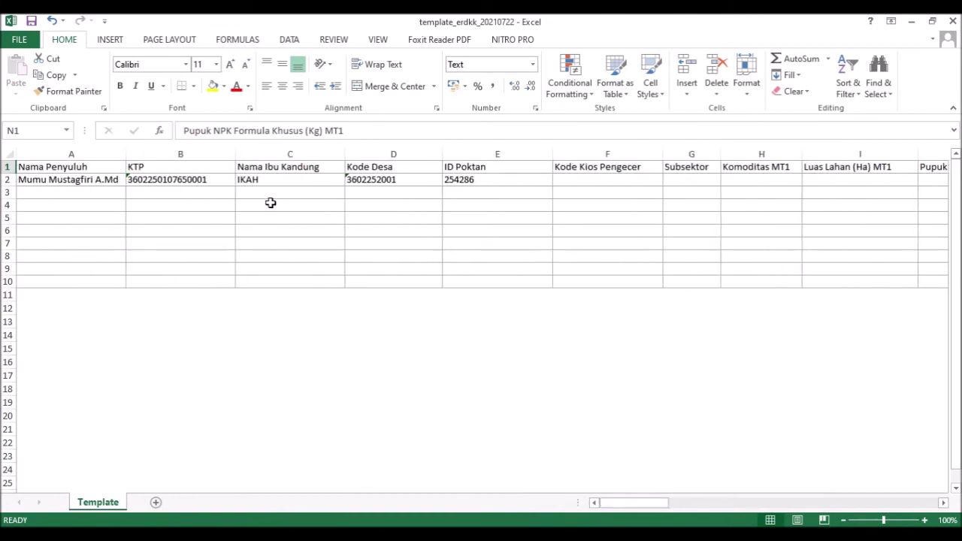
- Copy 254286 from template E2 and paste it into E2 of the Runyu sheet
click(451, 180)
double_click(192, 131)
key(ctrl+c)
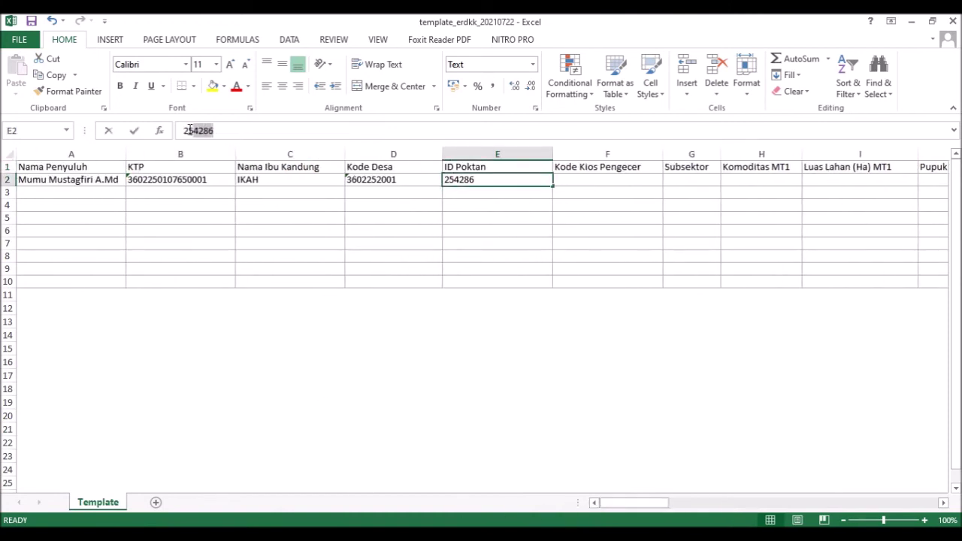
click(375, 494)
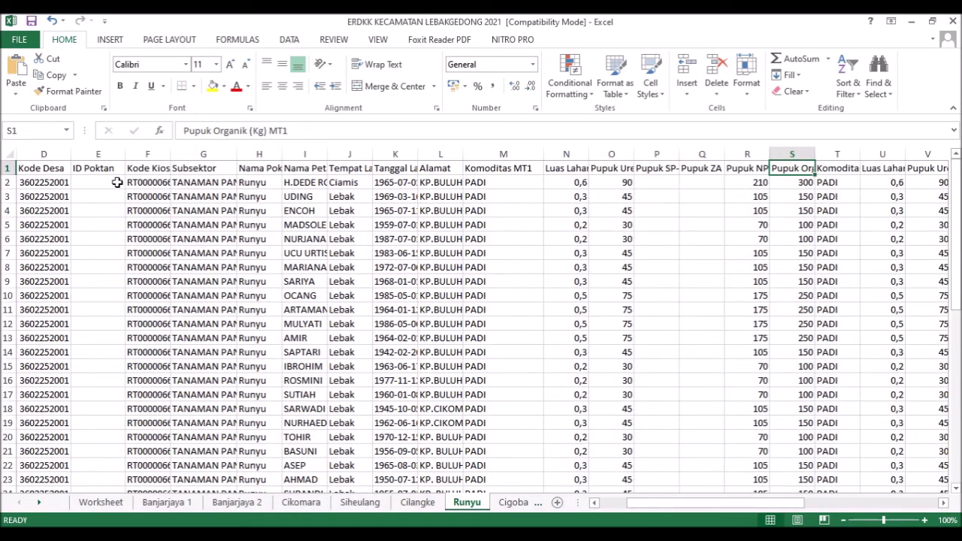
click(117, 183)
key(ctrl+v)
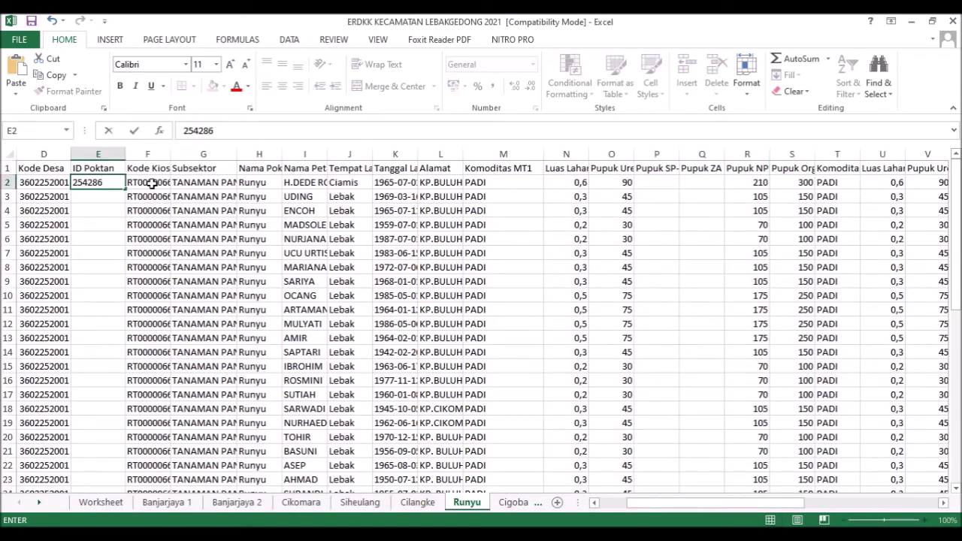
click(150, 183)
key(Left)
key(Left)
key(Left)
key(Left)
key(Left)
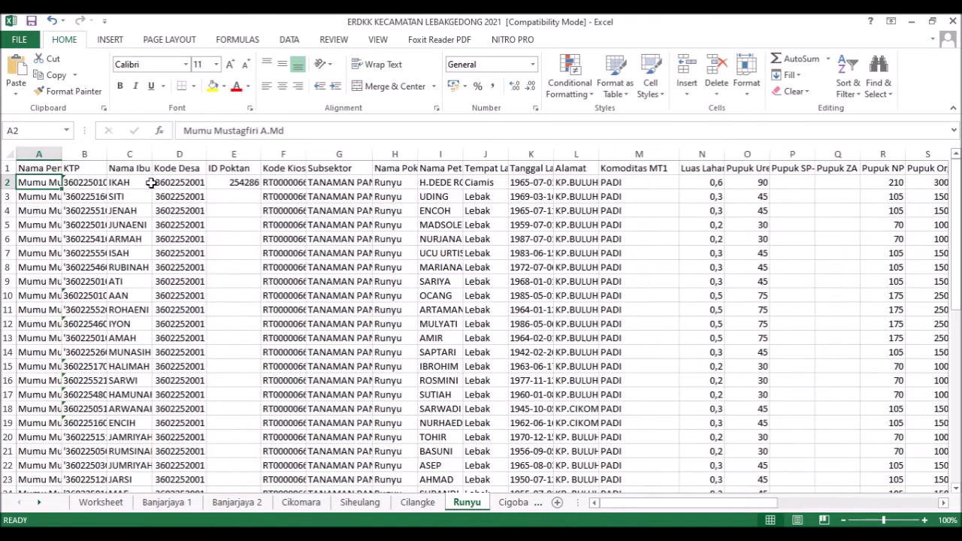
key(shift+Right)
key(shift+Right)
key(shift+Right)
key(shift+Right)
key(shift+Right)
key(shift+Right)
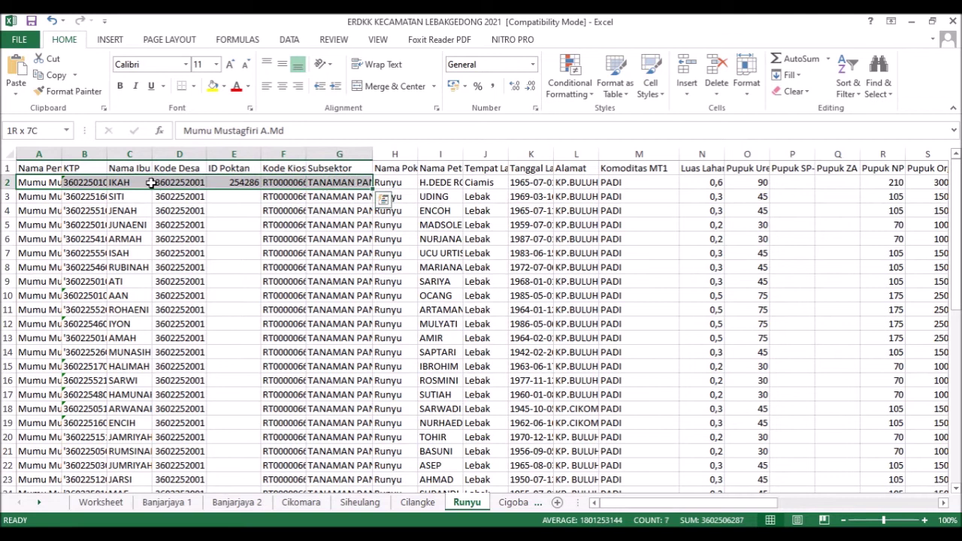
- Copy the first farmer's A2:G2 from ERDKK and try pasting into template row 2
key(ctrl+c)
click(431, 534)
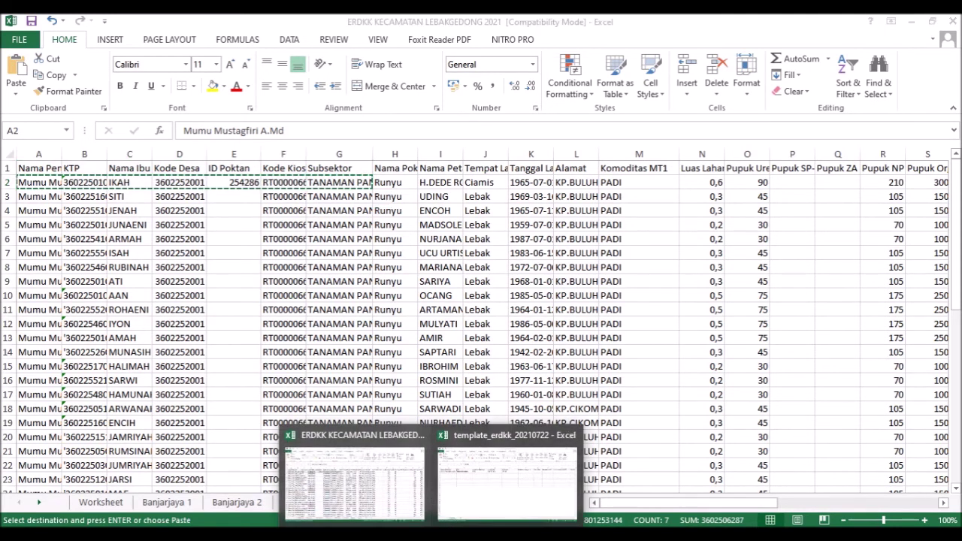
click(468, 508)
click(85, 180)
drag(172, 175, 478, 180)
key(Return)
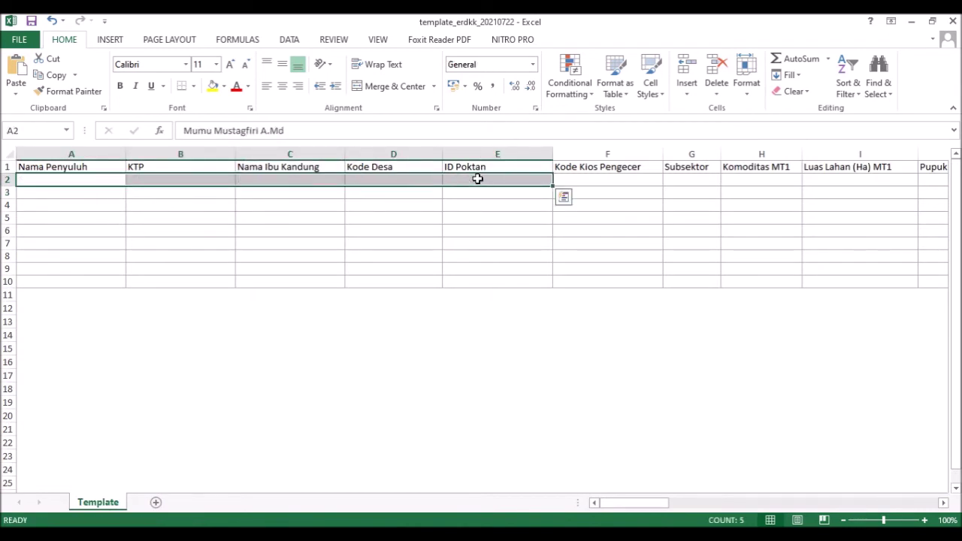
click(43, 180)
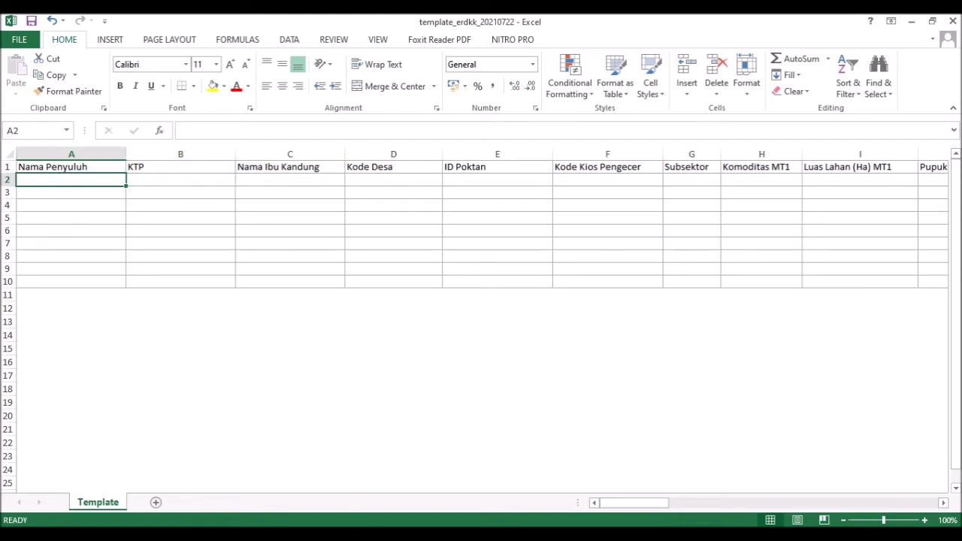
- Recopy A2:G2, paste into template A2, and widen column G for TANAMAN PANGAN
click(366, 490)
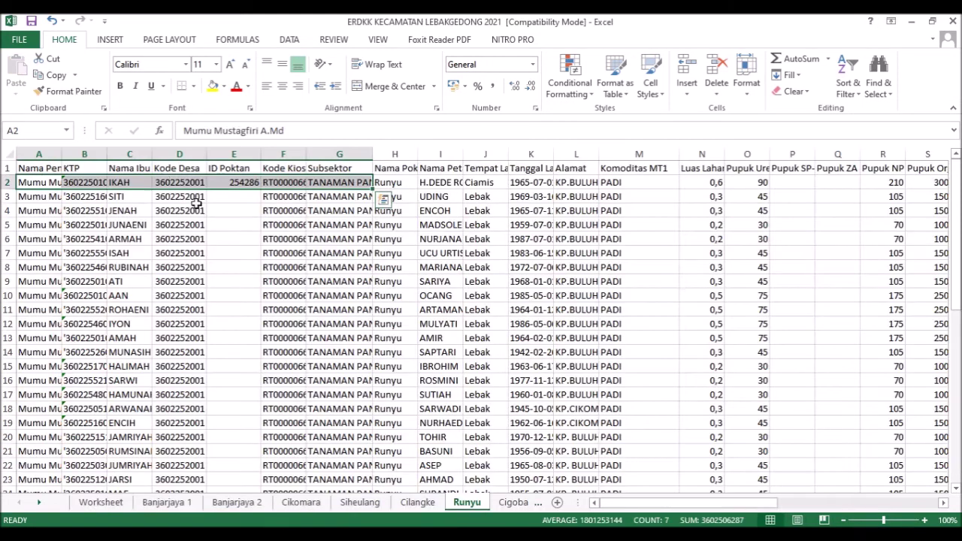
right_click(154, 182)
click(188, 208)
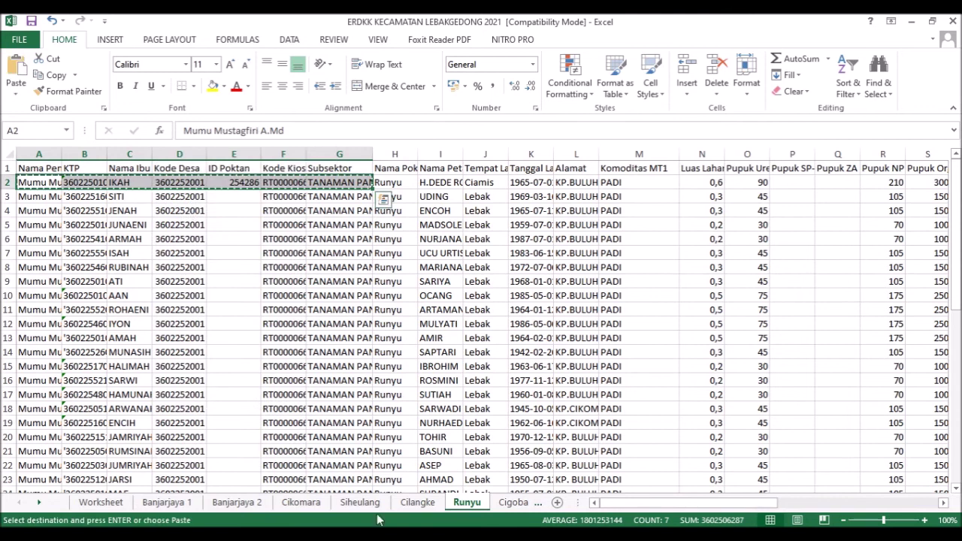
click(489, 491)
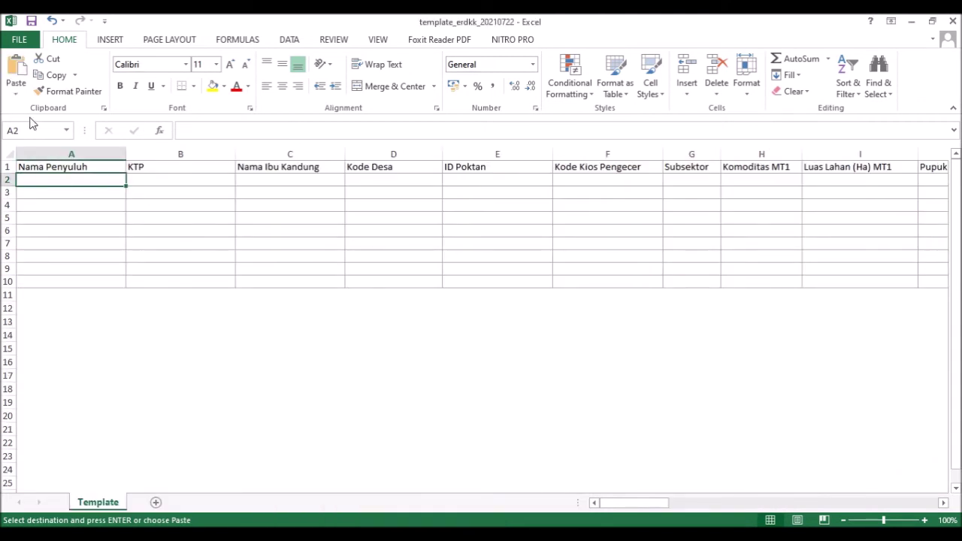
key(ctrl+v)
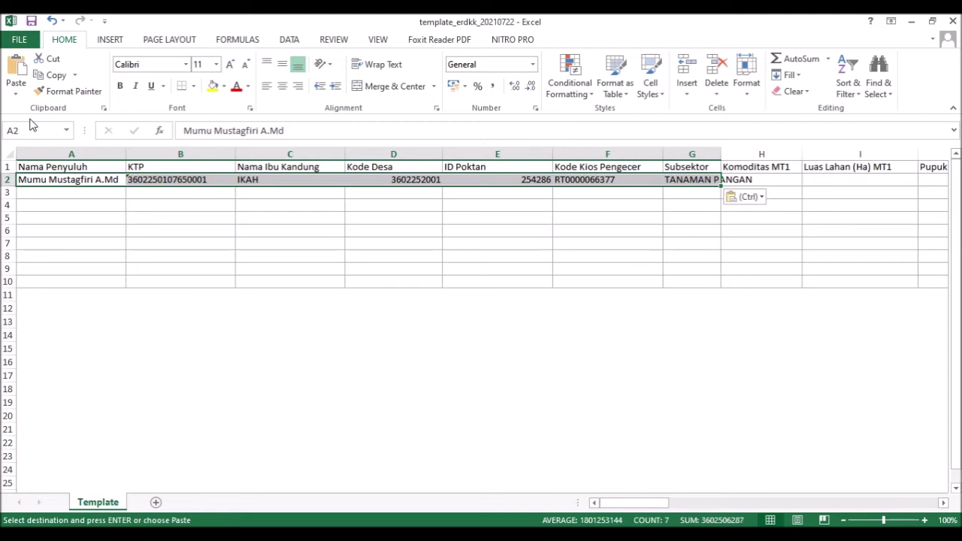
drag(721, 153, 758, 154)
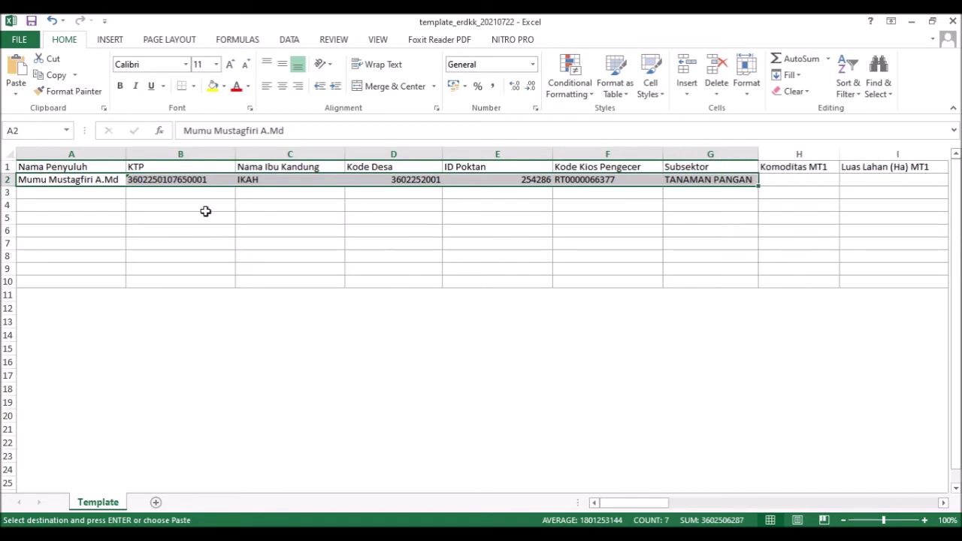
- Set cell B2's number format to Text and check the column-format slide
click(195, 180)
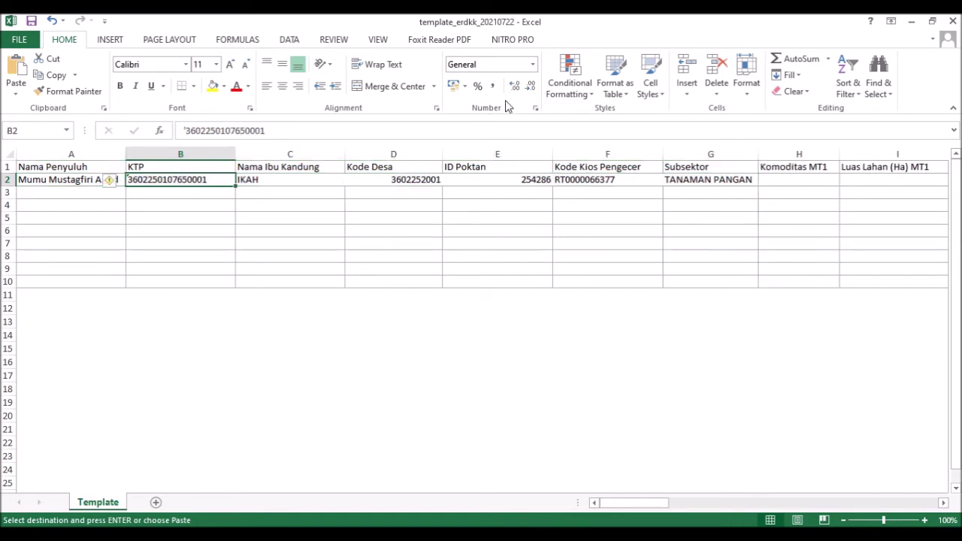
click(532, 65)
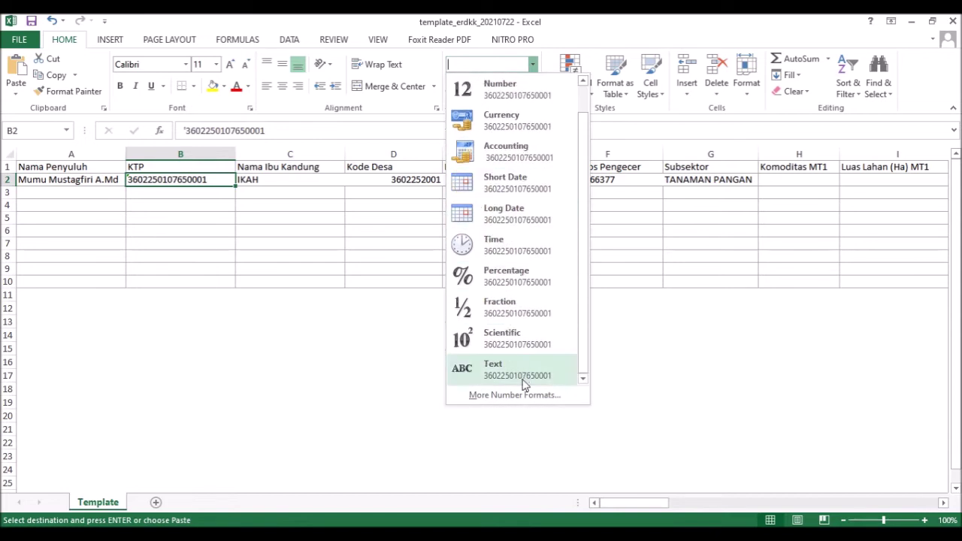
click(523, 385)
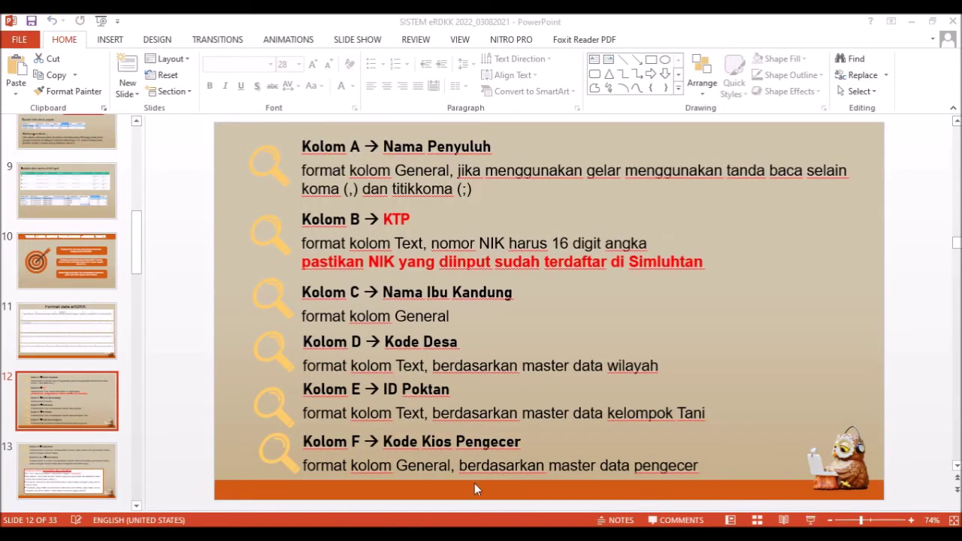
click(439, 366)
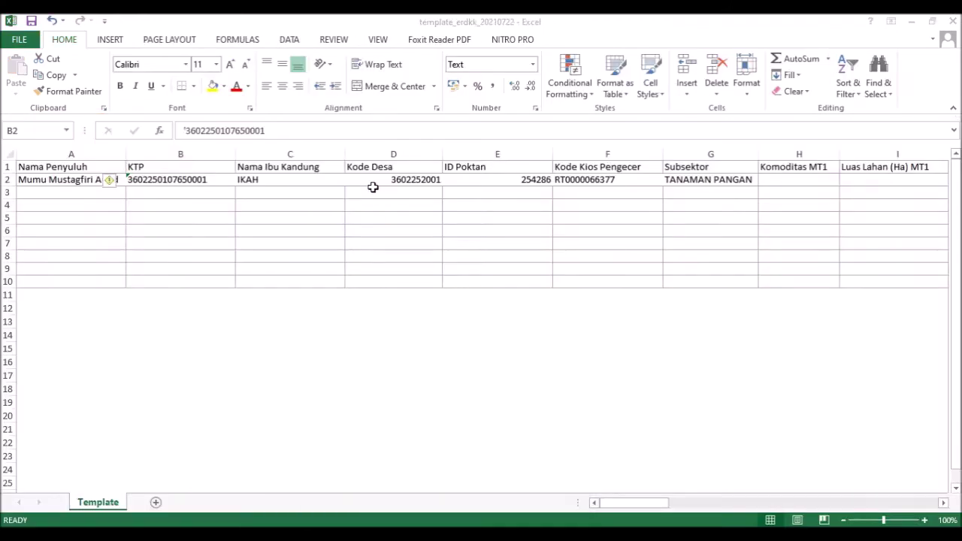
click(504, 475)
click(423, 179)
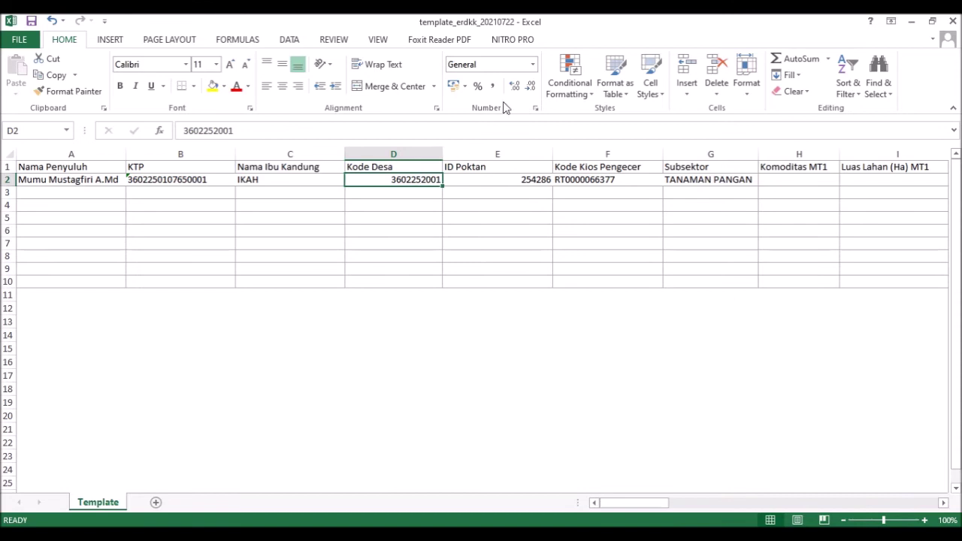
- Set cells D2 and E2 to the Text number format
click(533, 64)
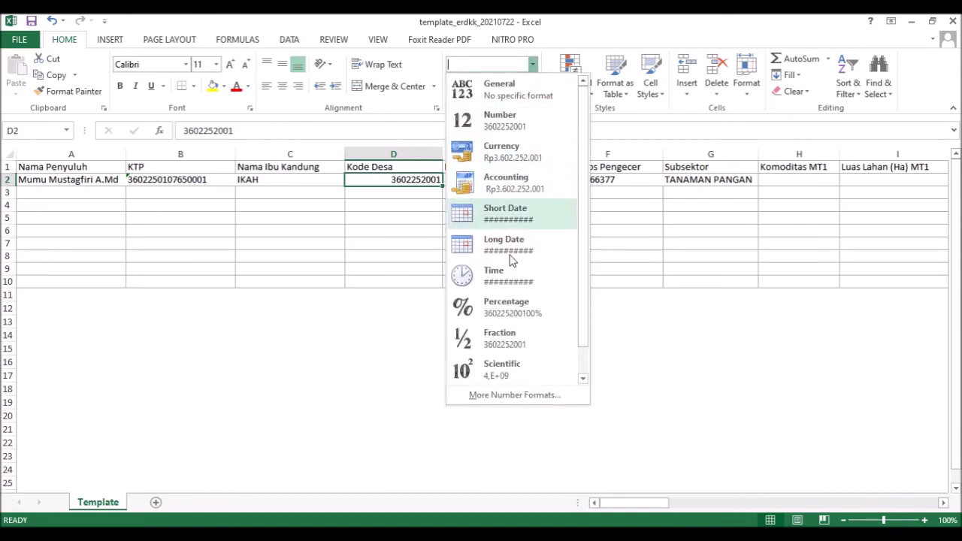
scroll(511, 260, down, 1)
click(525, 363)
click(521, 179)
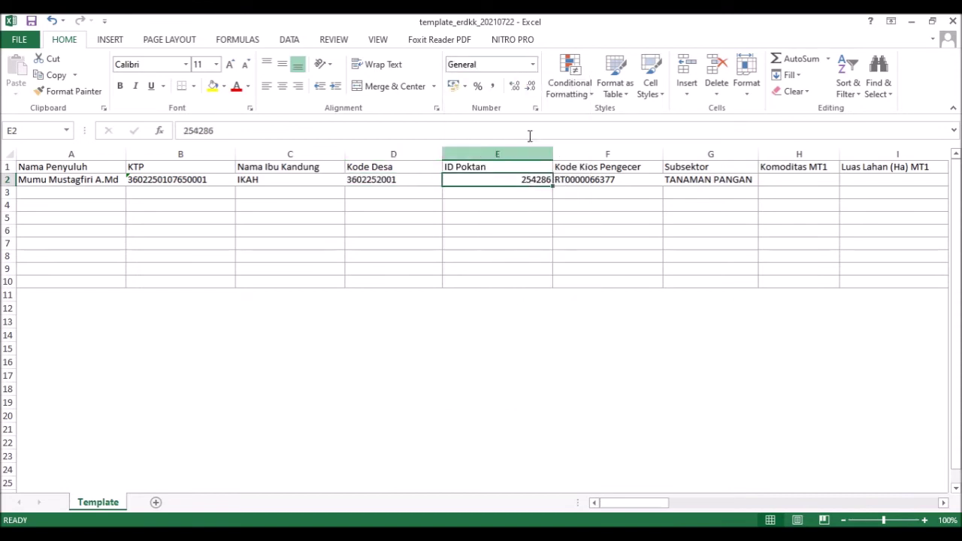
click(532, 64)
scroll(558, 268, down, 1)
click(544, 362)
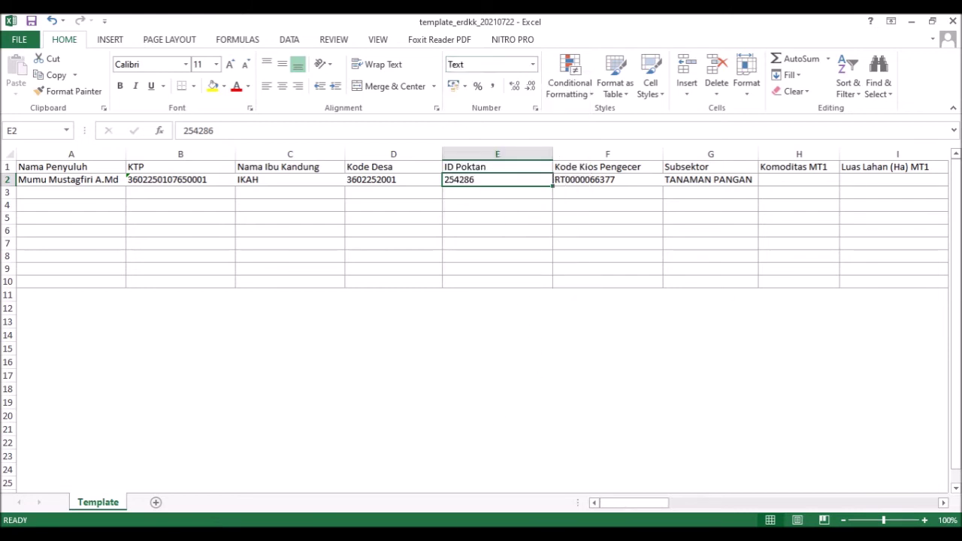
- Review the presentation's format rules, then check cells F2, G2 and B2
click(466, 535)
scroll(490, 425, down, 1)
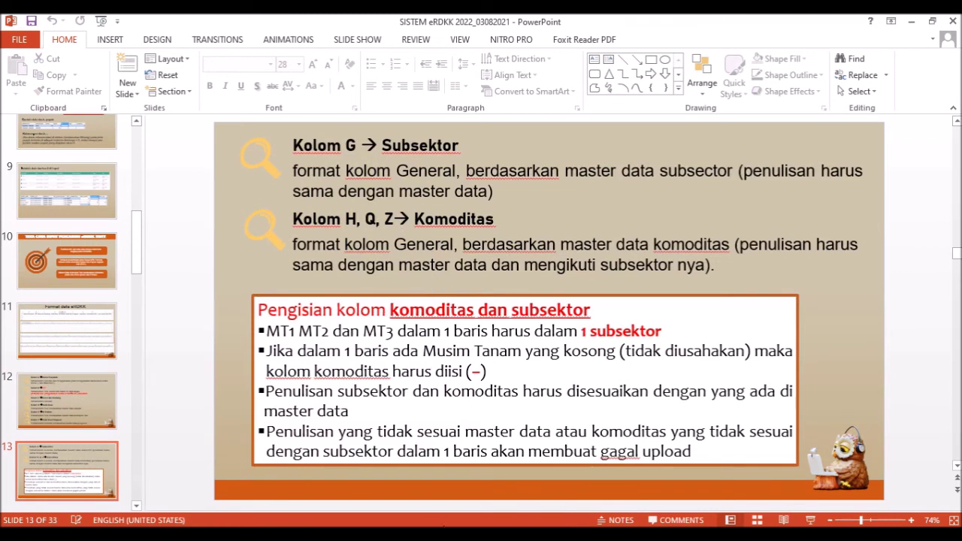
mouse_move(429, 535)
click(504, 481)
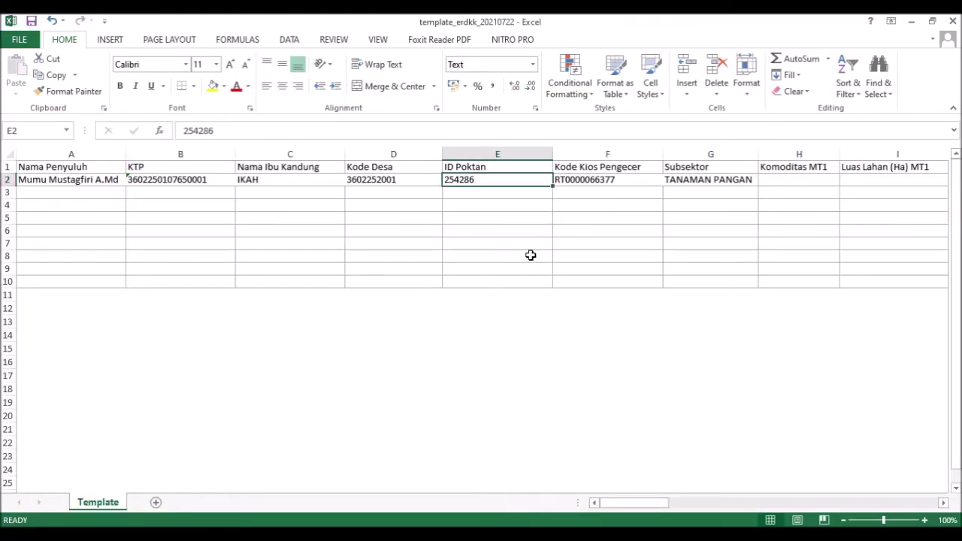
click(611, 182)
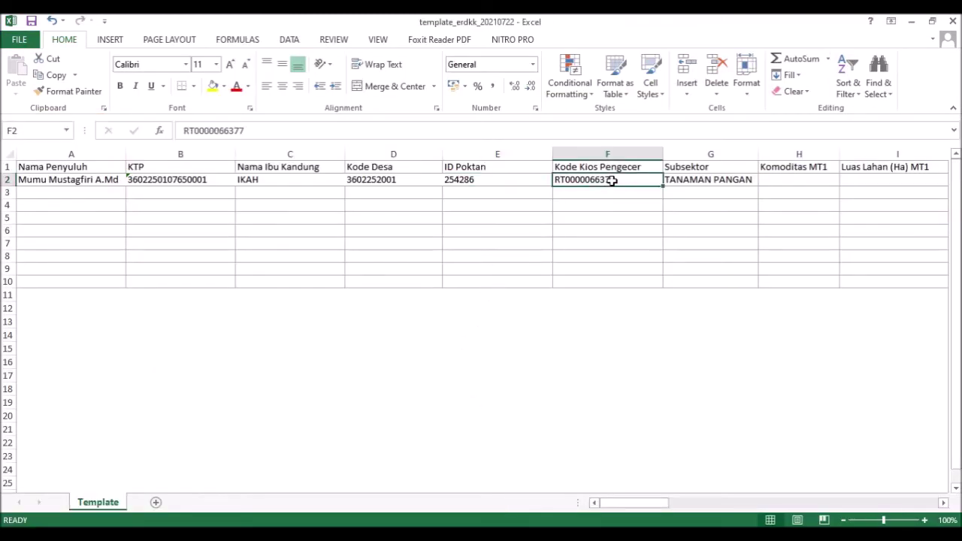
click(689, 184)
click(189, 181)
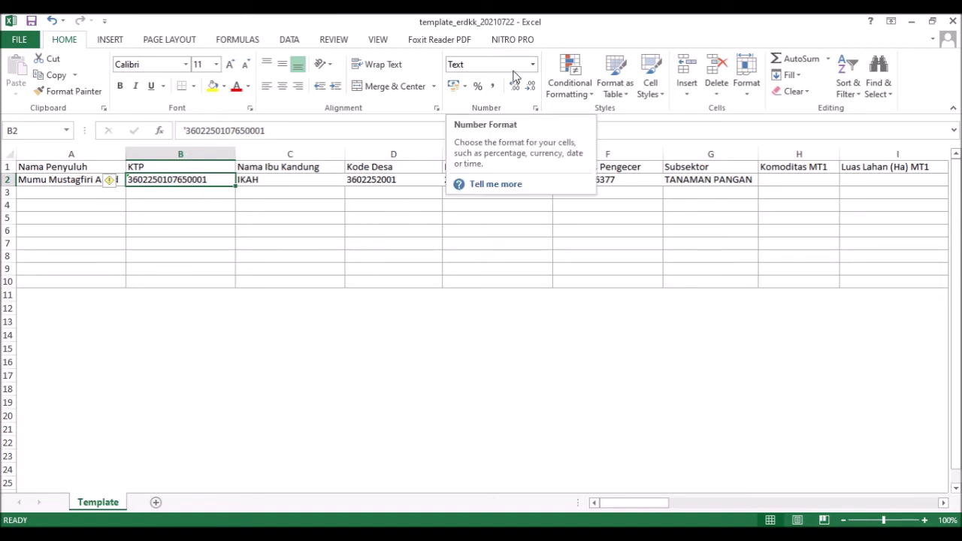
- Delete the leading apostrophe from the KTP value in B2
click(212, 230)
click(200, 186)
click(201, 183)
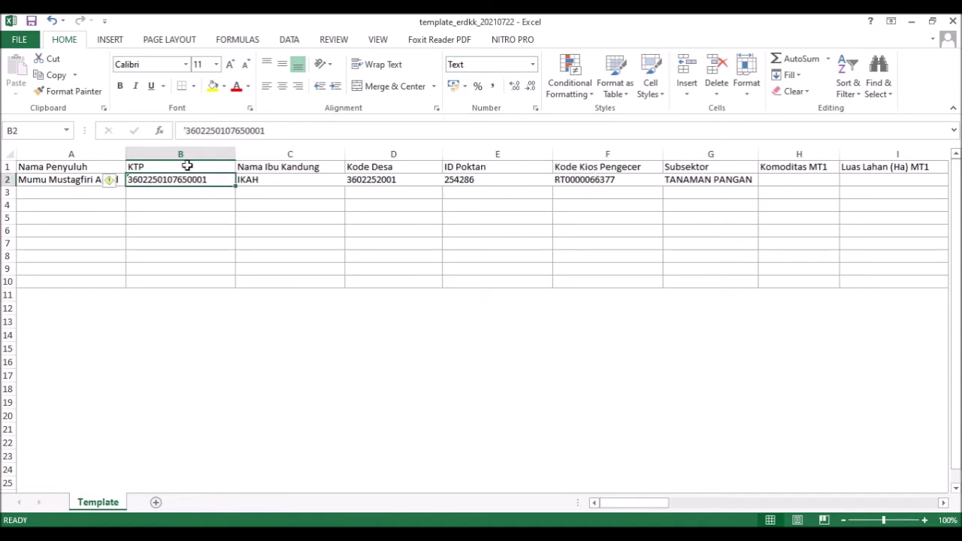
click(186, 131)
key(Delete)
key(Return)
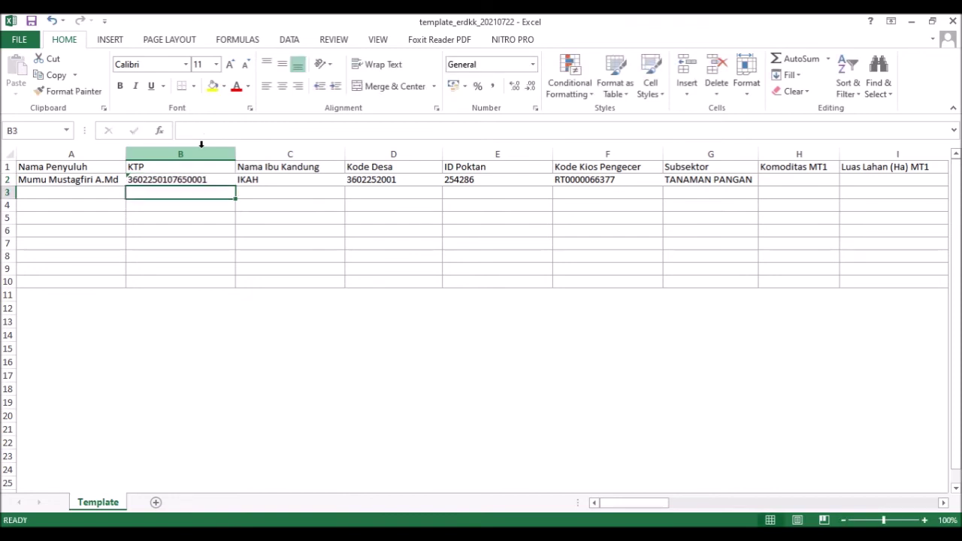
- Review row 2 cells A2 to G2, then show the commodity rules slide 13
click(54, 182)
click(150, 182)
click(244, 182)
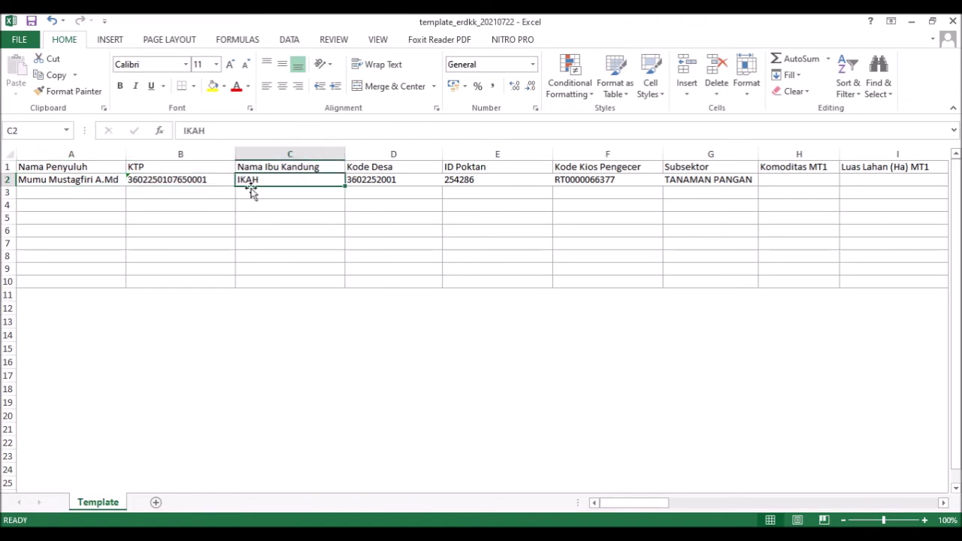
click(753, 180)
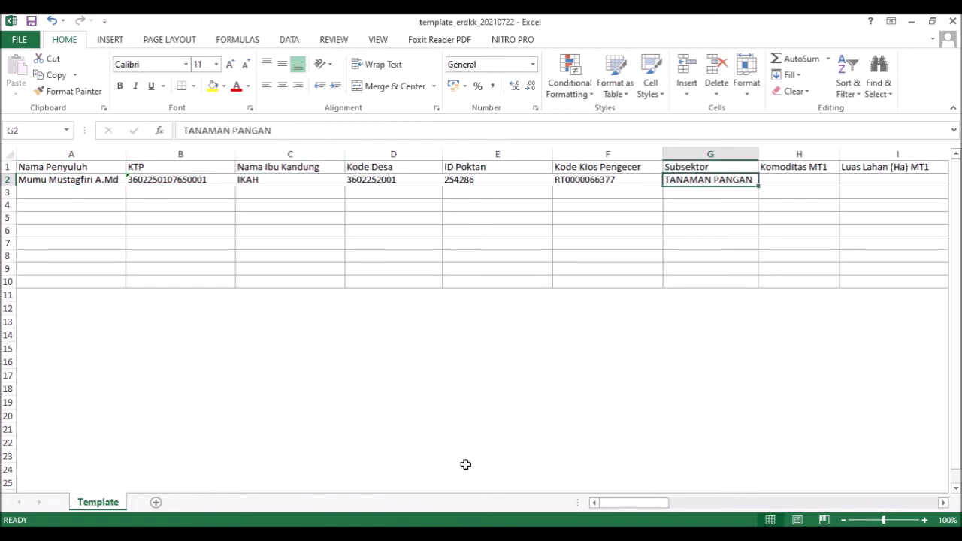
click(494, 533)
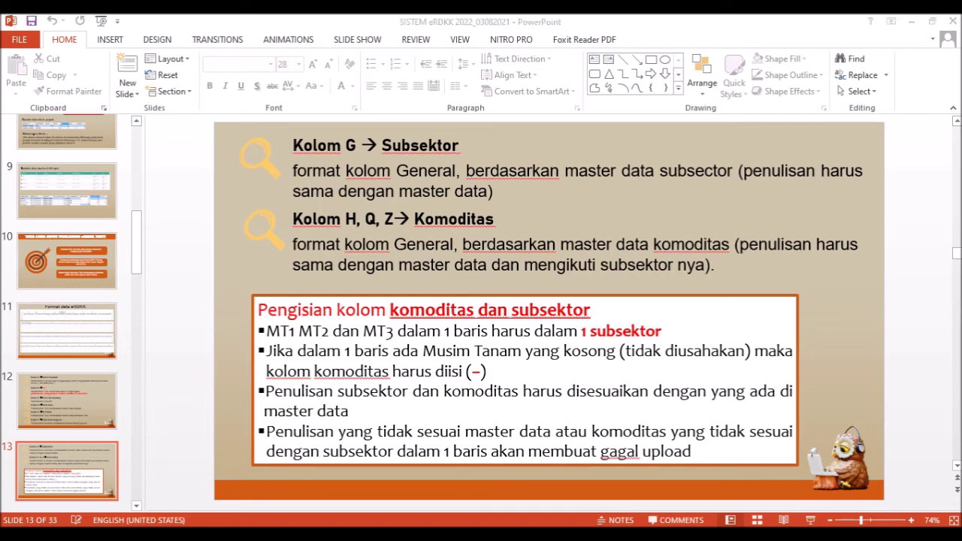
- Copy range M2:S2 with the first farmer's MT1 values from Runyu, then return to the template
click(360, 489)
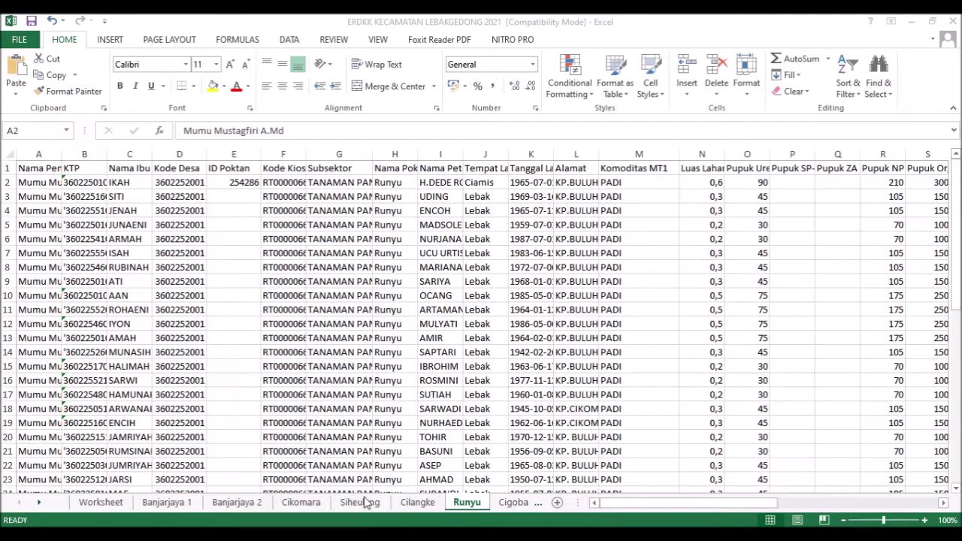
click(714, 183)
key(Left)
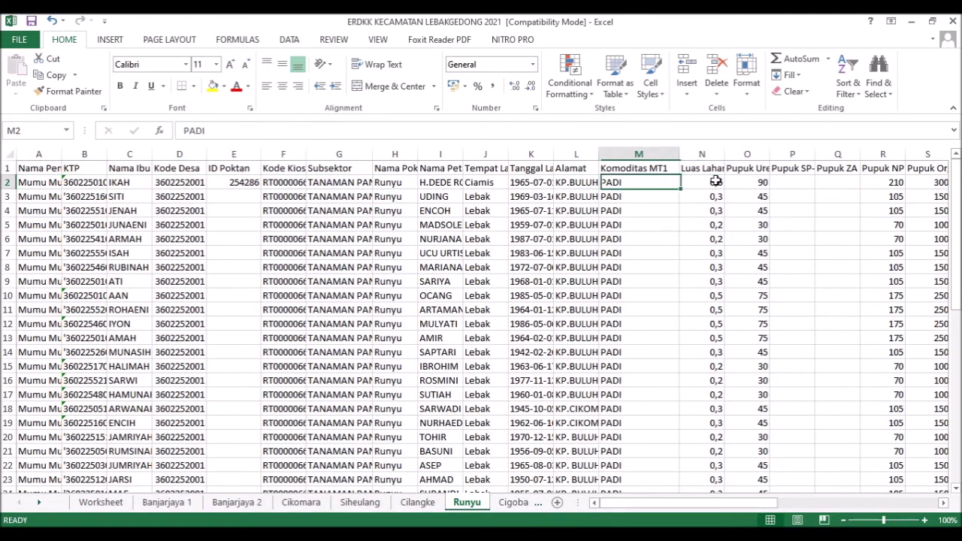
key(shift+Right)
key(shift+Right)
key(shift+Right)
key(shift+Right)
key(shift+Right)
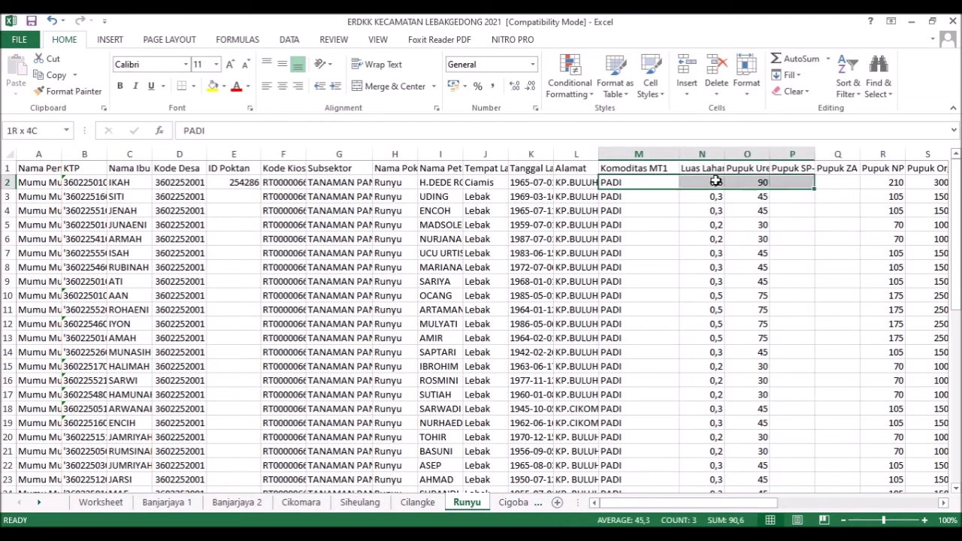
key(shift+Right)
key(shift+Right)
key(shift+Right)
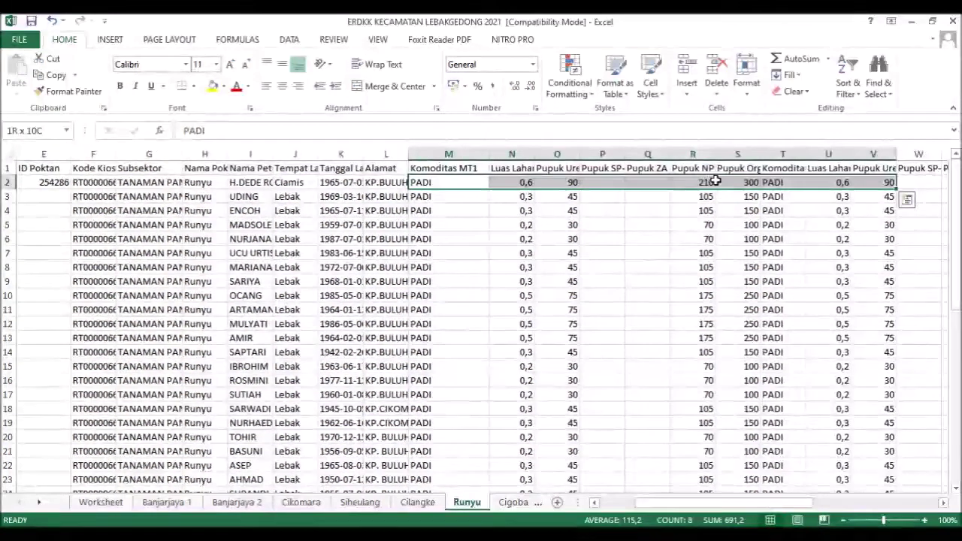
key(shift+Right)
key(shift+Right)
key(shift+Right)
key(shift+Right)
key(shift+Right)
key(shift+Right)
key(shift+Left)
key(shift+Left)
key(shift+Left)
key(shift+Left)
key(shift+Left)
key(shift+Left)
key(shift+Left)
key(shift+Left)
key(shift+Left)
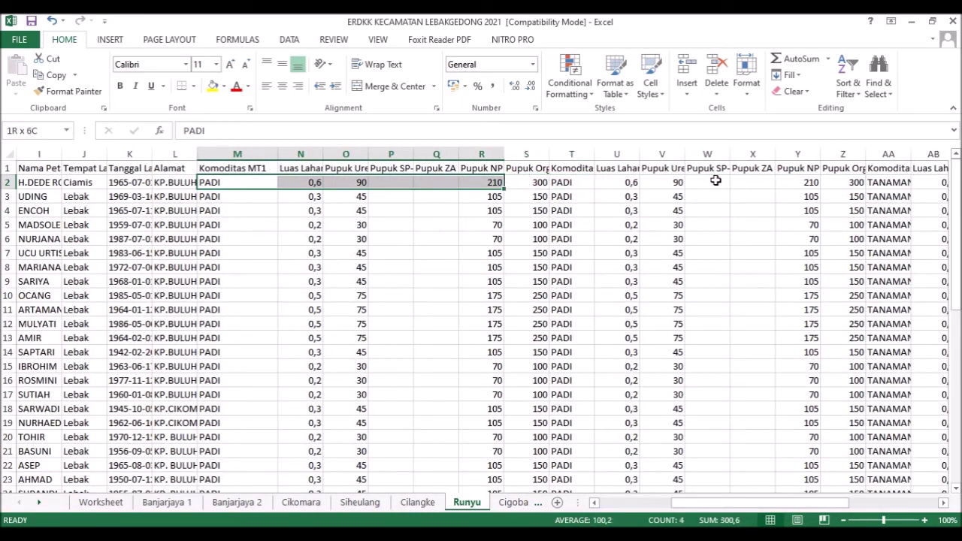
key(shift+Left)
key(shift+Right)
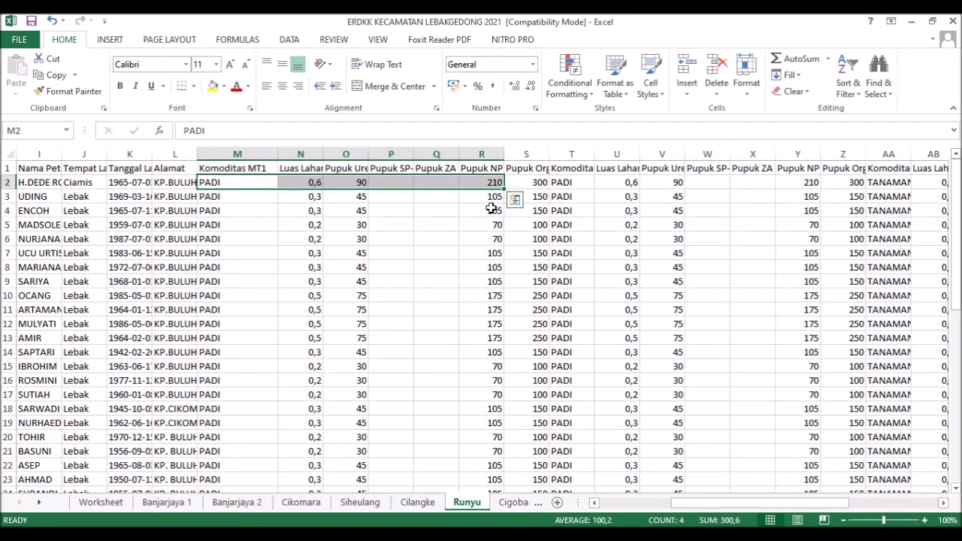
key(shift+Right)
key(ctrl+c)
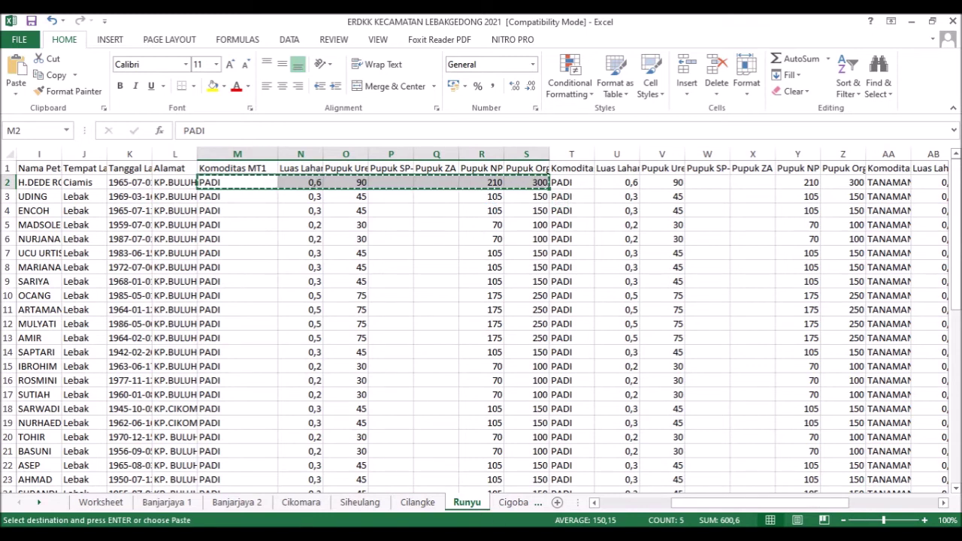
click(487, 499)
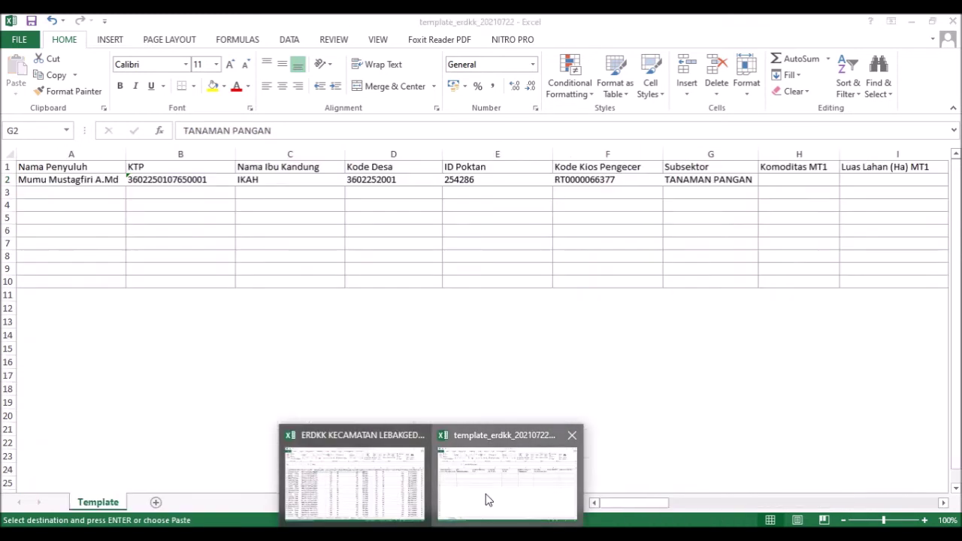
- Paste the MT1 values PADI, 0,6, 90 and 210 into row 2, starting at Komoditas MT1 (H2)
click(799, 181)
key(ctrl+v)
drag(656, 504, 731, 505)
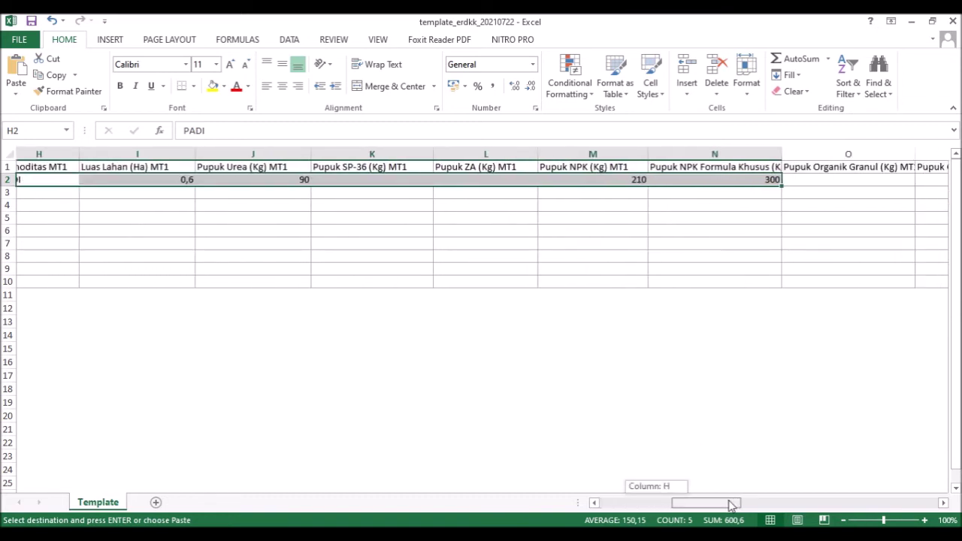
drag(731, 505, 727, 504)
click(511, 179)
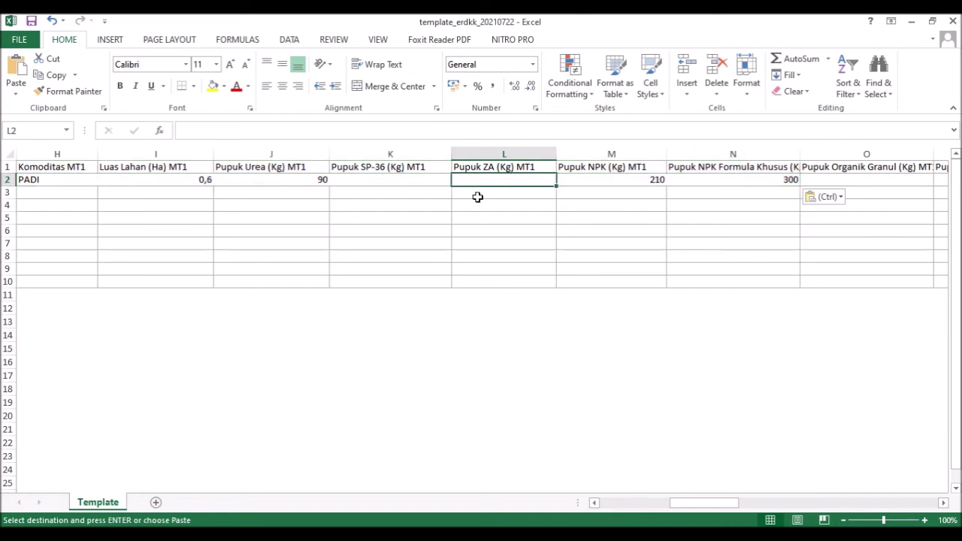
click(427, 183)
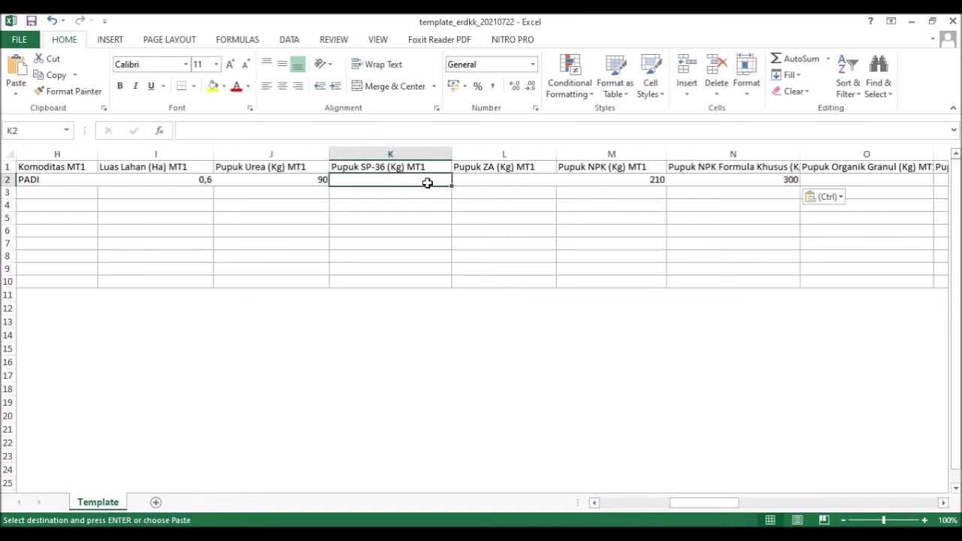
- Check the Runyu source sheet to see which fertilizer column the 300 belongs under
click(388, 501)
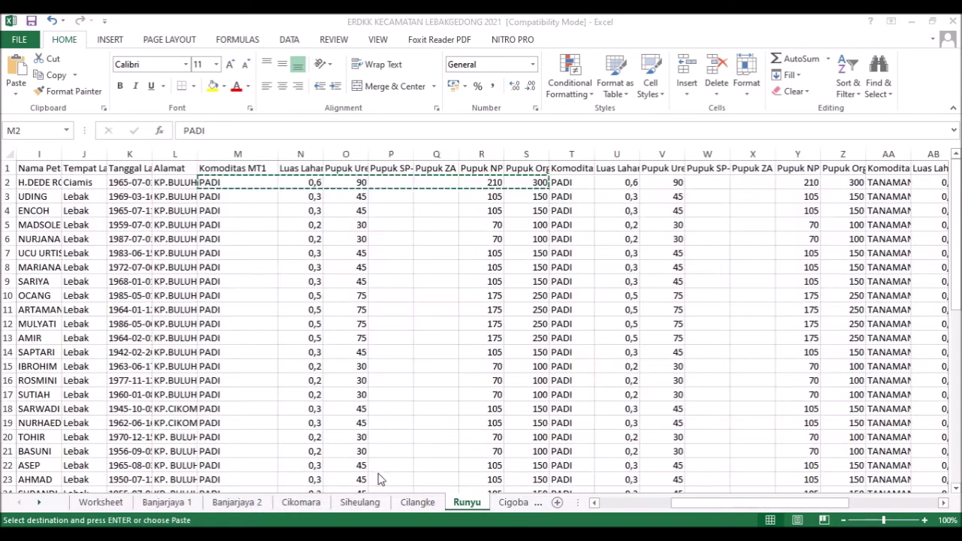
click(716, 186)
click(761, 186)
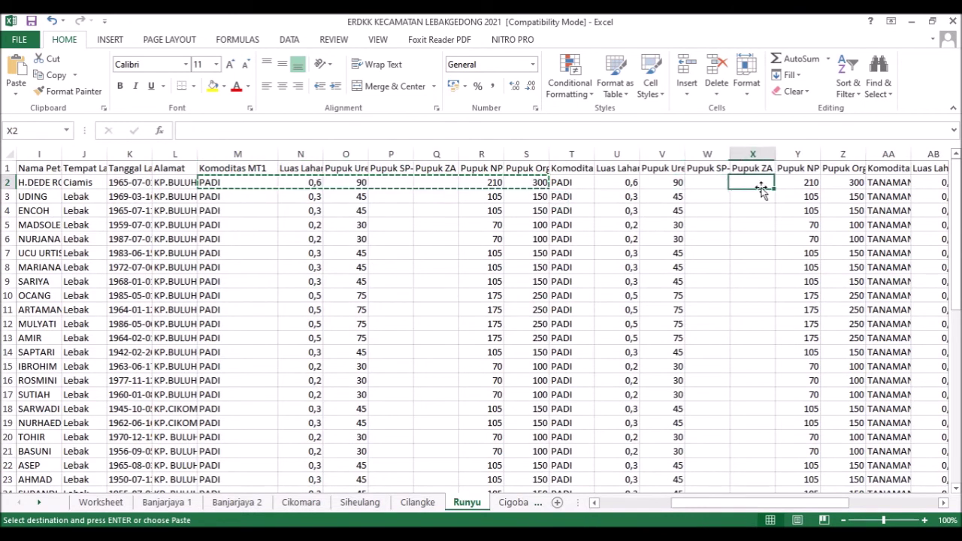
click(842, 182)
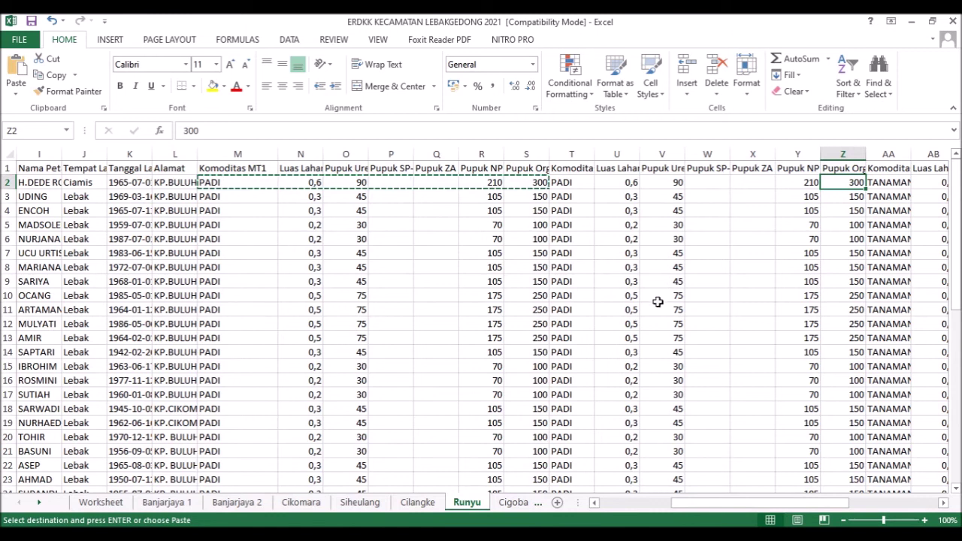
click(850, 169)
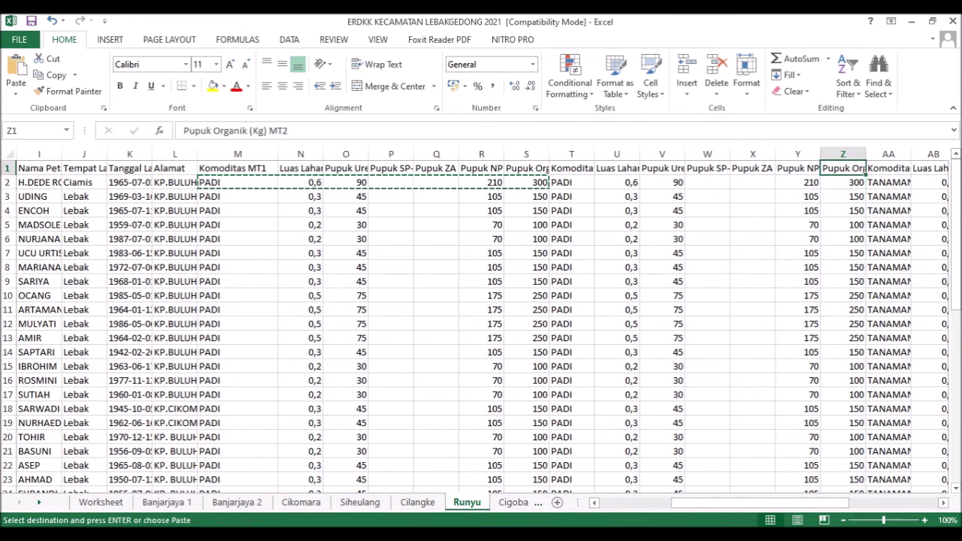
click(431, 534)
click(479, 500)
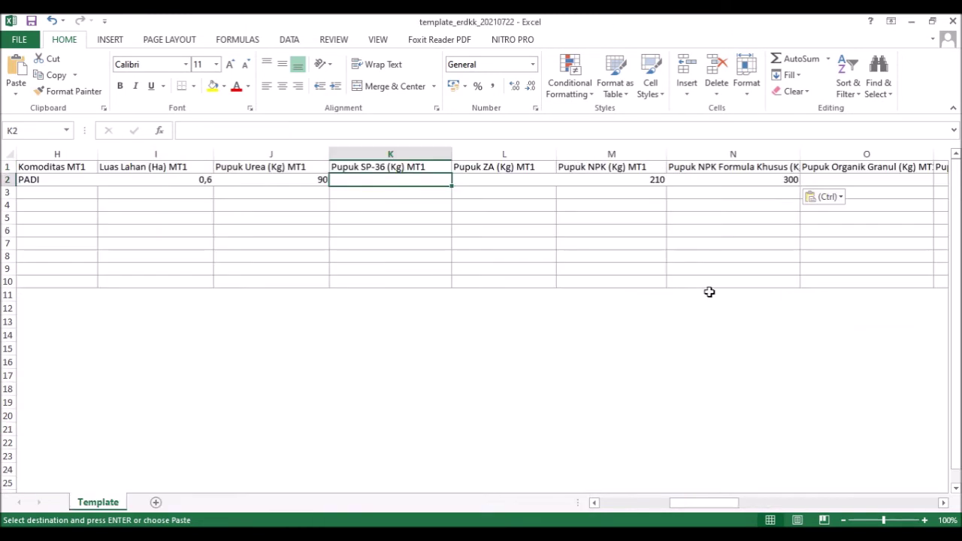
- Move 300 from NPK Formula Khusus to Pupuk Organik Granul, then bring up the PowerPoint slide
click(744, 168)
click(751, 182)
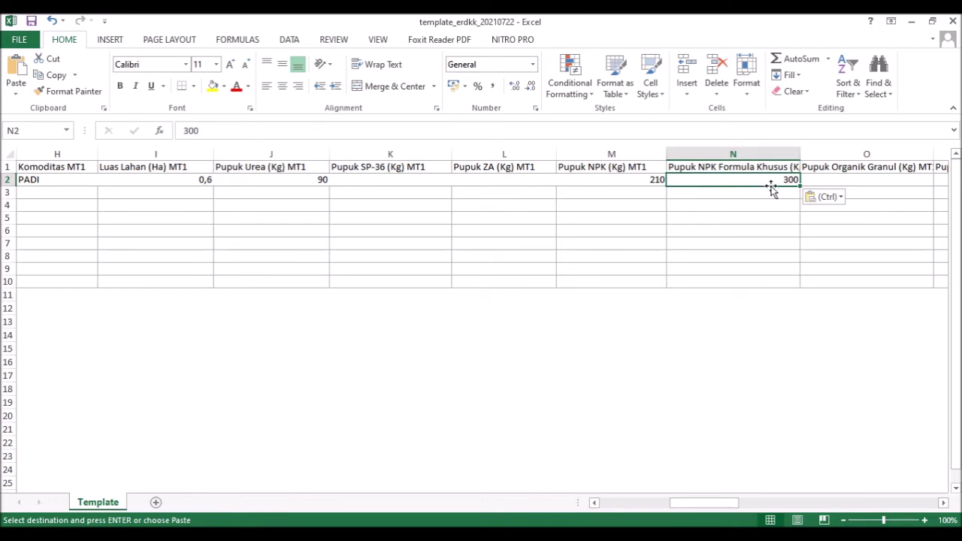
double_click(200, 136)
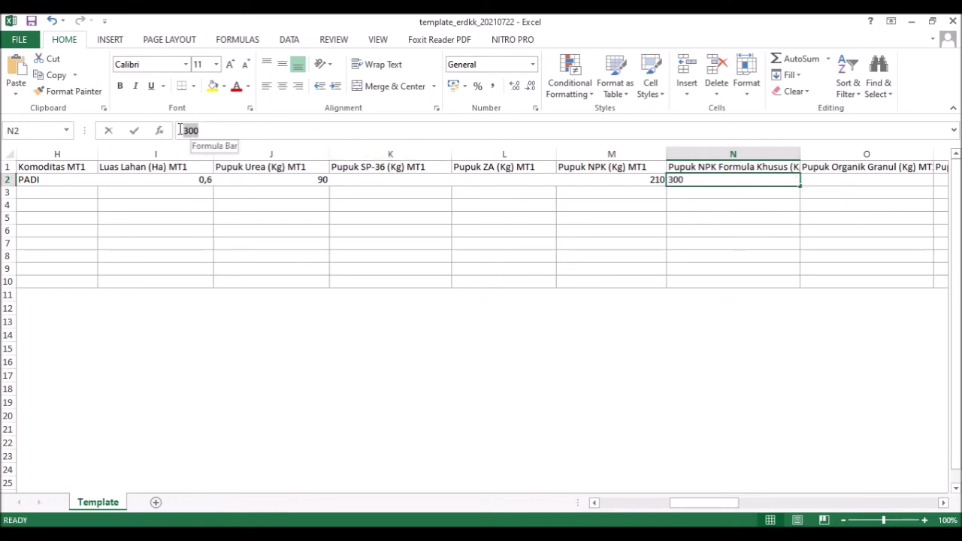
key(ctrl+c)
click(823, 178)
key(ctrl+v)
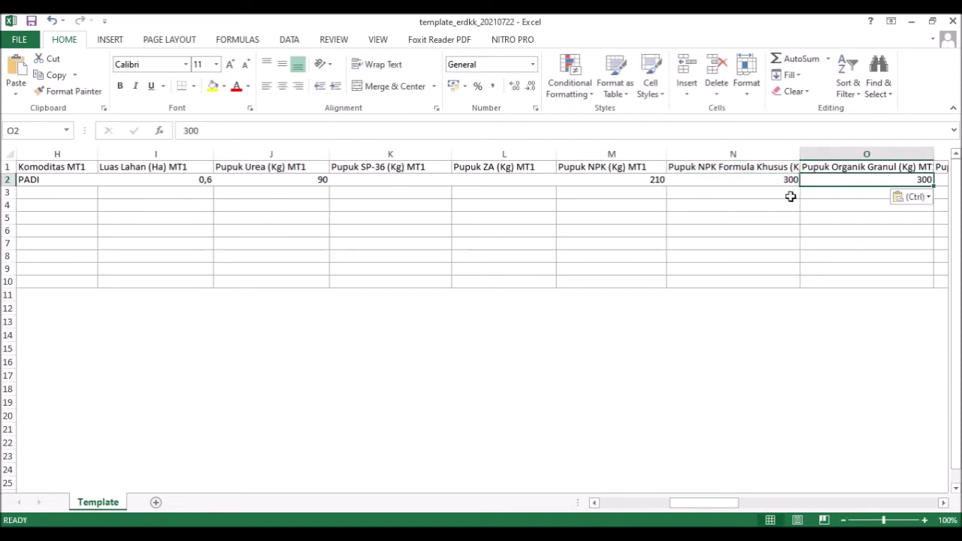
click(770, 180)
key(BackSpace)
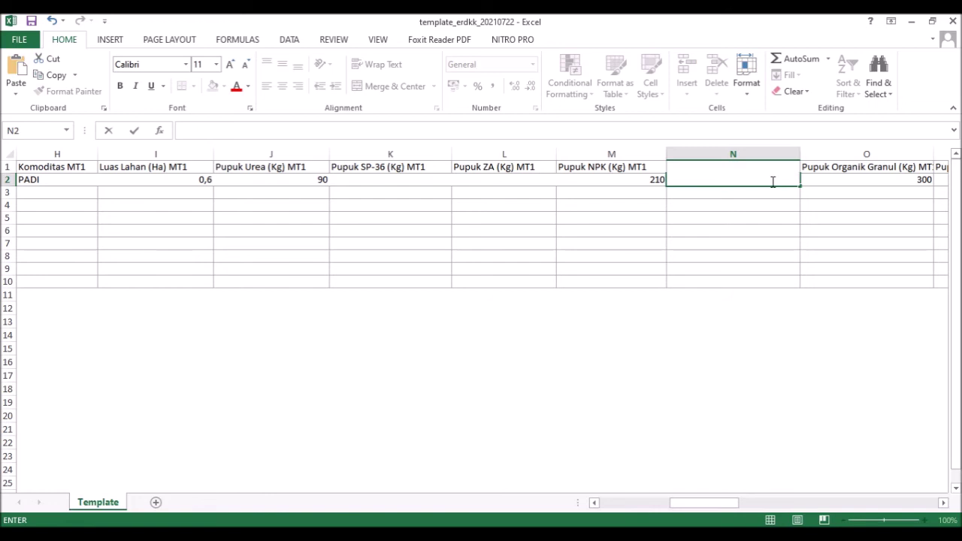
click(742, 242)
click(742, 177)
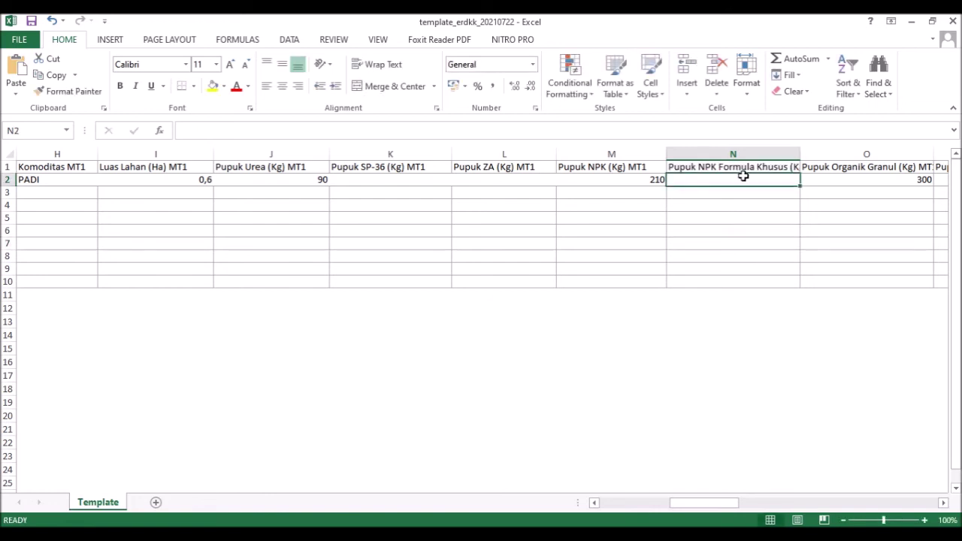
click(564, 534)
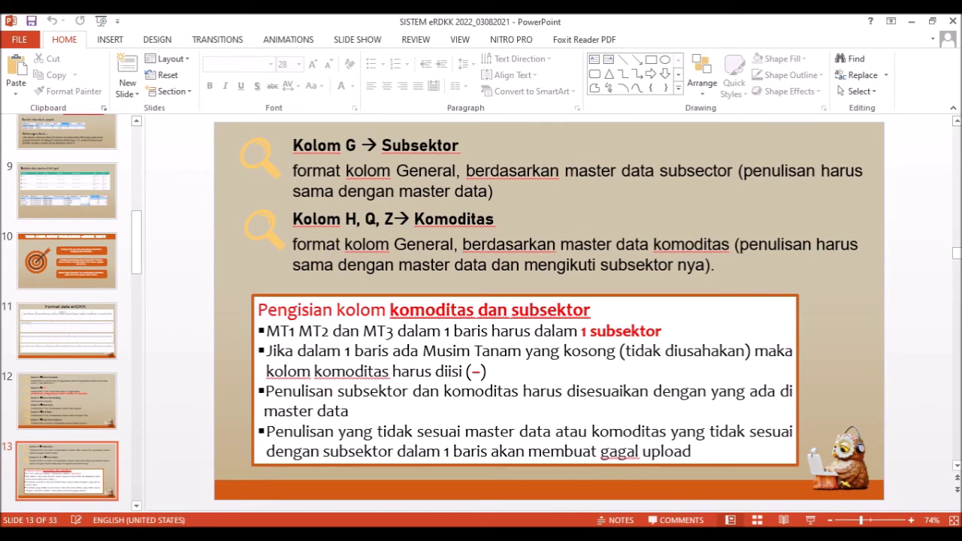
- Back in the template, enter a dash in Komoditas MT2 (Q2) and Komoditas MT3 (Z2)
click(910, 21)
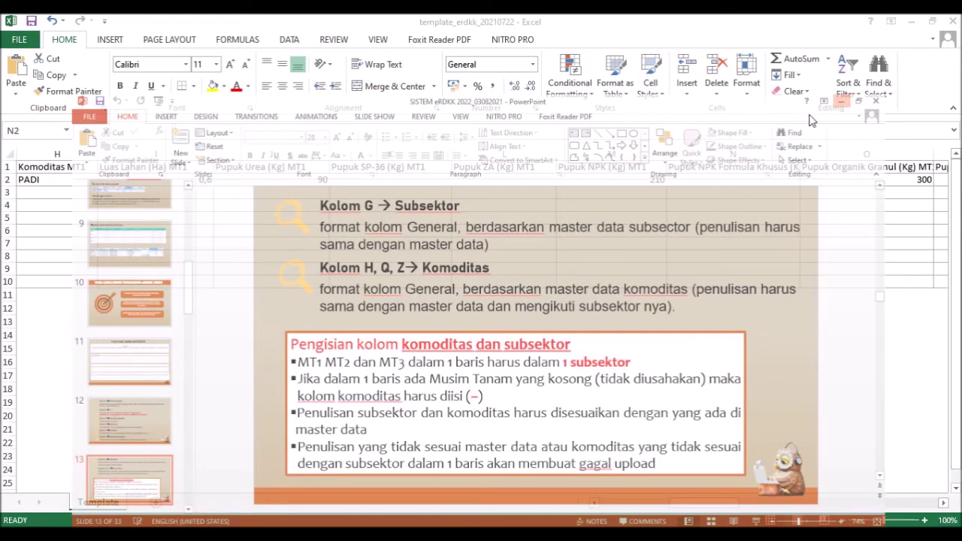
click(848, 189)
click(847, 179)
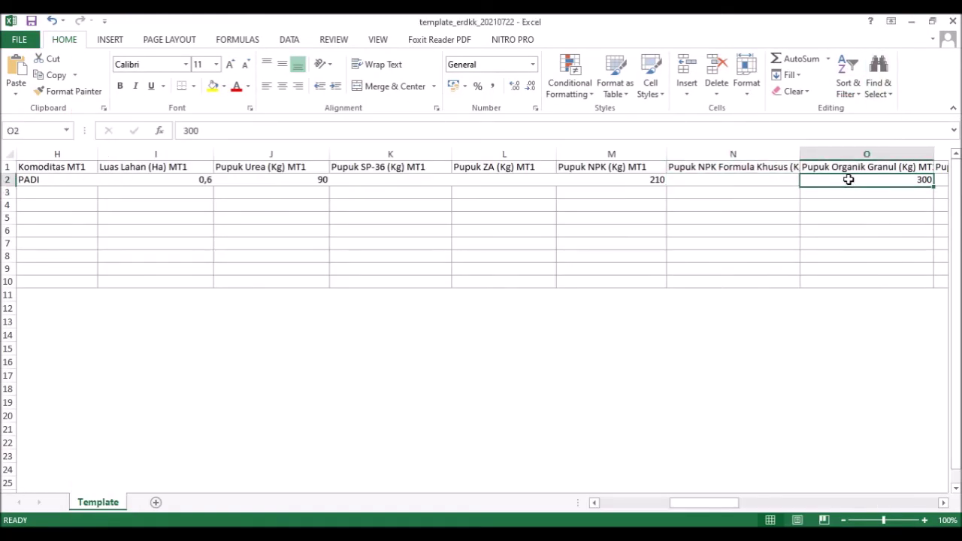
key(Tab)
key(Tab)
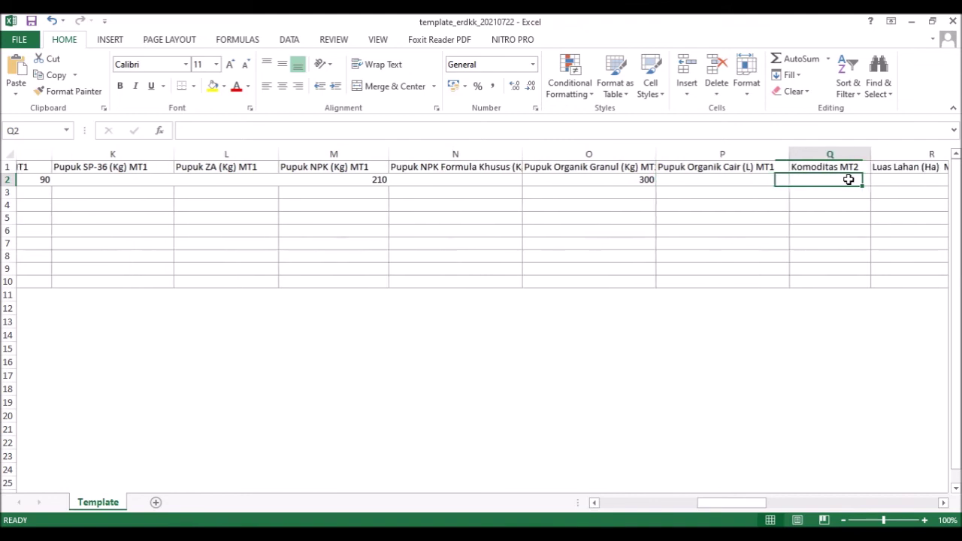
text(-)
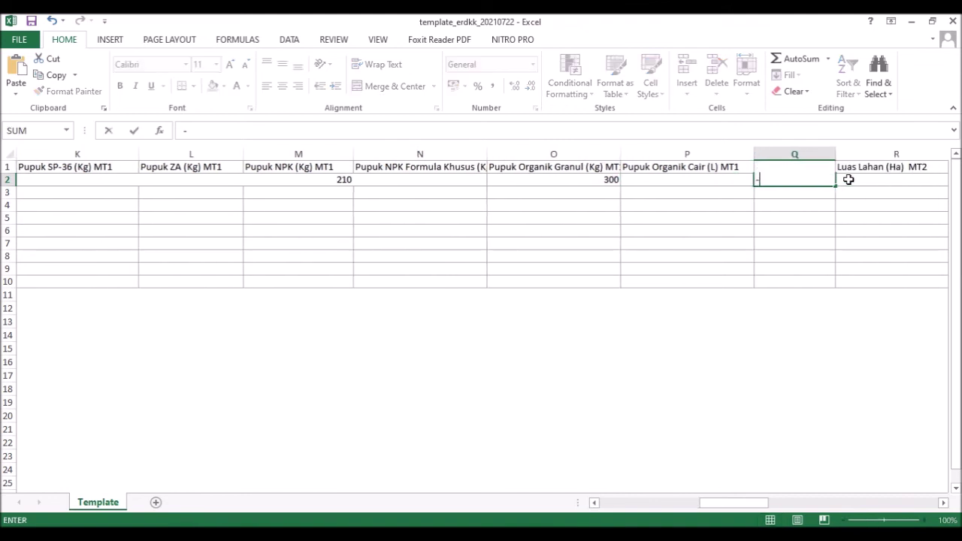
click(848, 180)
key(BackSpace)
key(BackSpace)
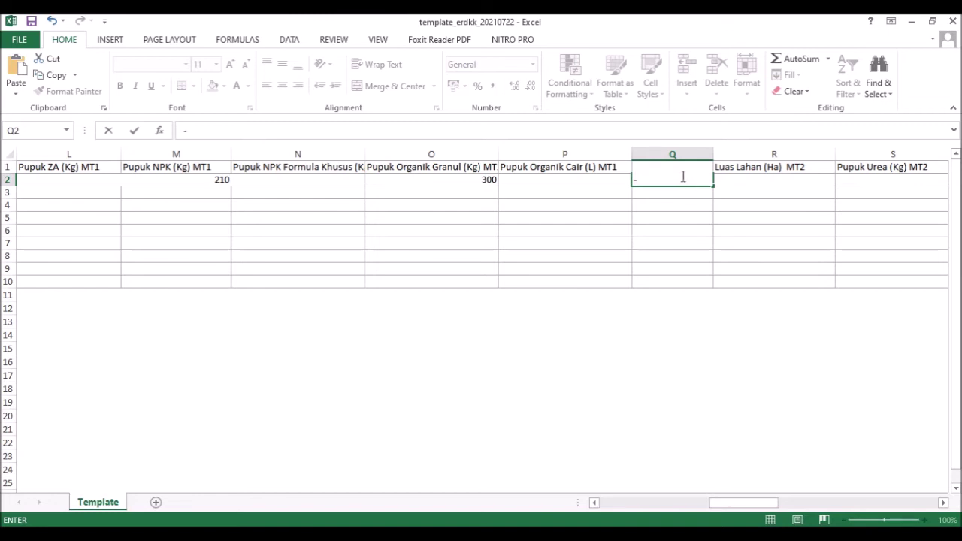
key(Return)
click(757, 185)
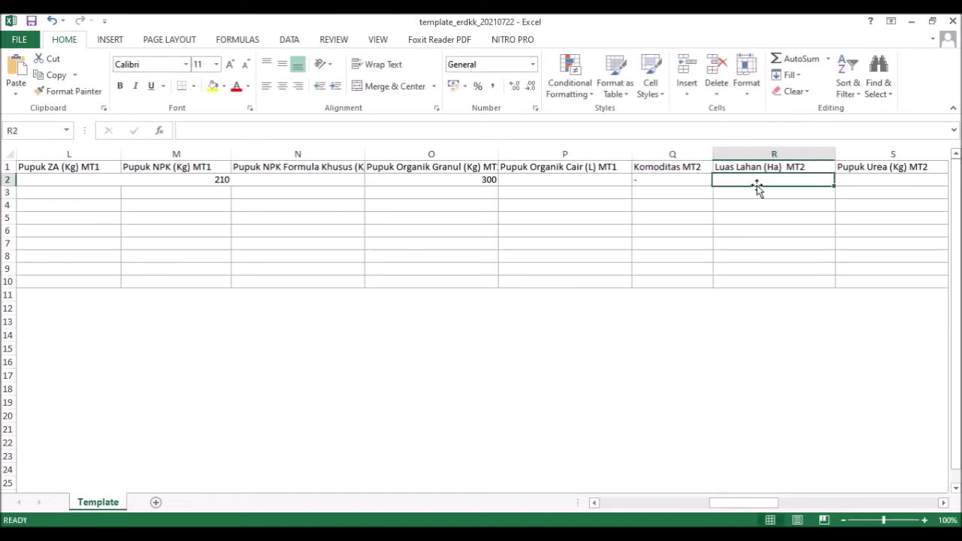
key(Right)
key(Right)
key(Right)
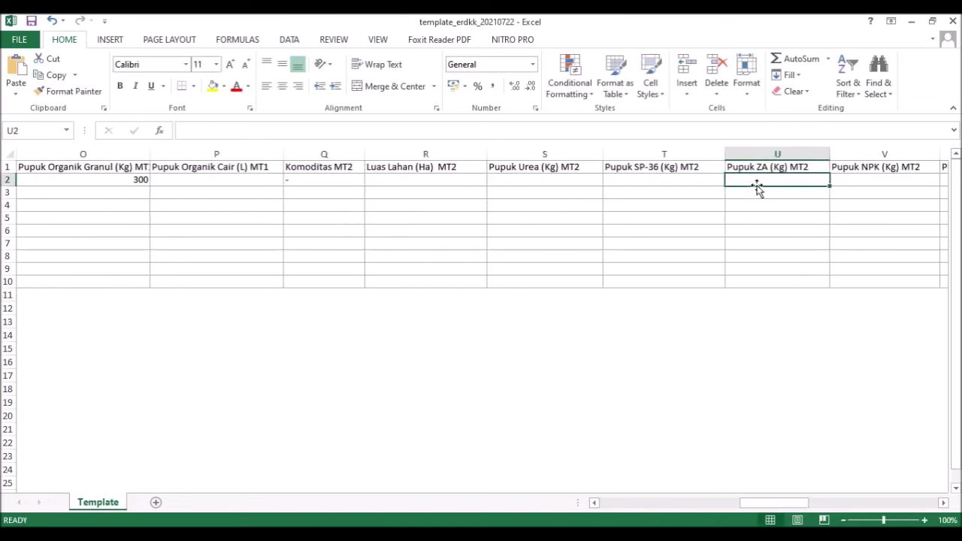
key(Right)
key(Right)
key(Right)
key(Right)
key(Right)
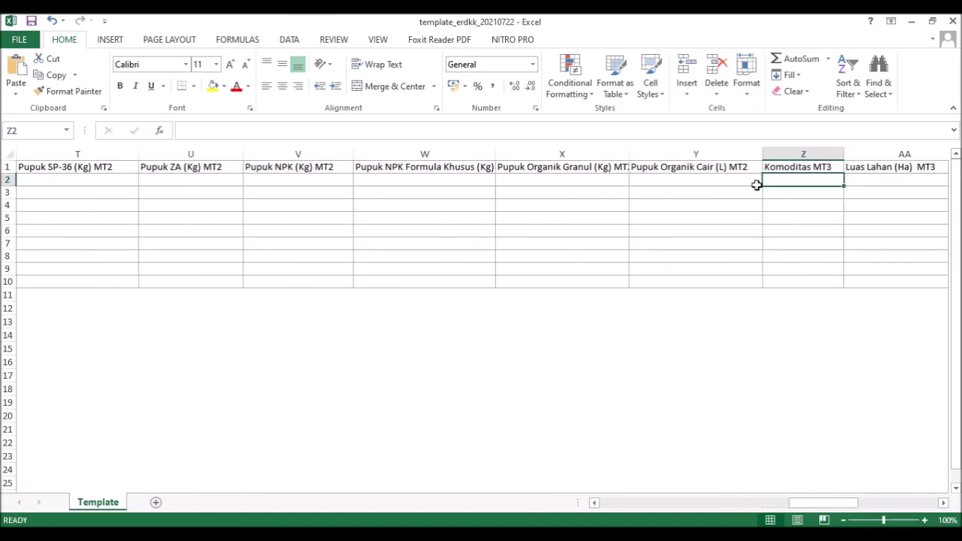
text(-)
key(Return)
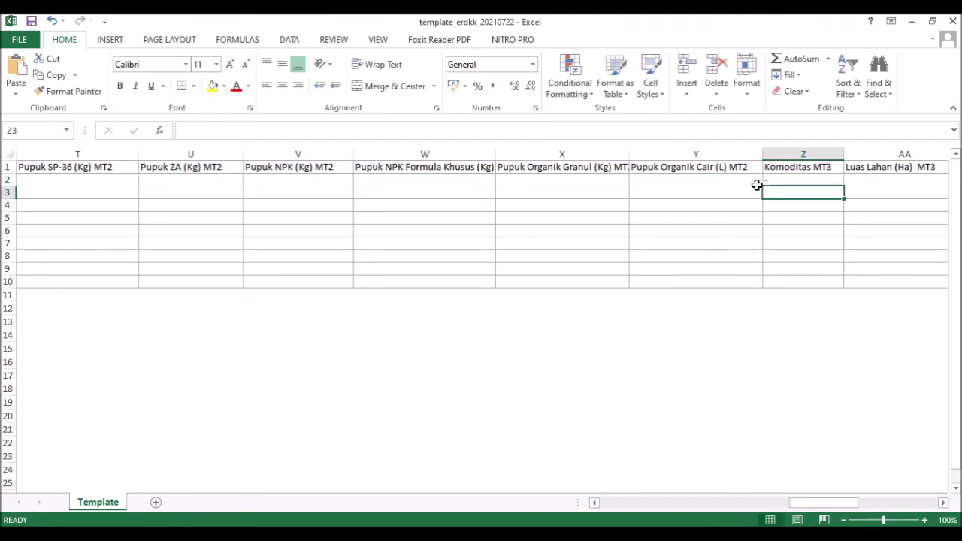
- Review row 2 back to its start, checking the commodity, urea, ID Poktan 254286 and subsector entries
key(Left)
key(Left)
key(Left)
key(Left)
key(Left)
key(Left)
key(Left)
key(Left)
key(Left)
key(Left)
key(Left)
key(Left)
key(Left)
key(Up)
key(Up)
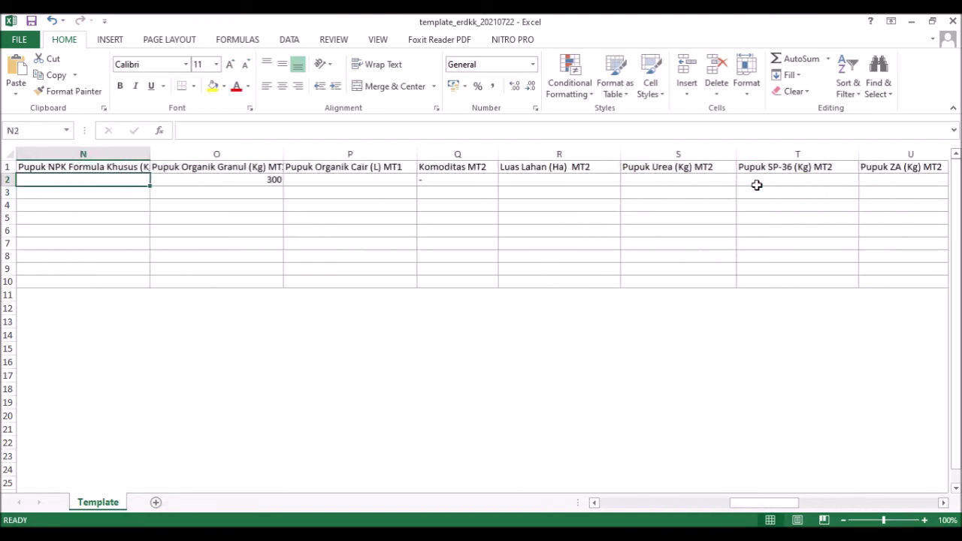
key(Down)
key(Left)
key(Left)
key(Right)
key(Right)
key(Right)
key(Left)
key(Left)
key(Left)
key(Left)
key(Left)
key(Left)
key(Right)
key(Right)
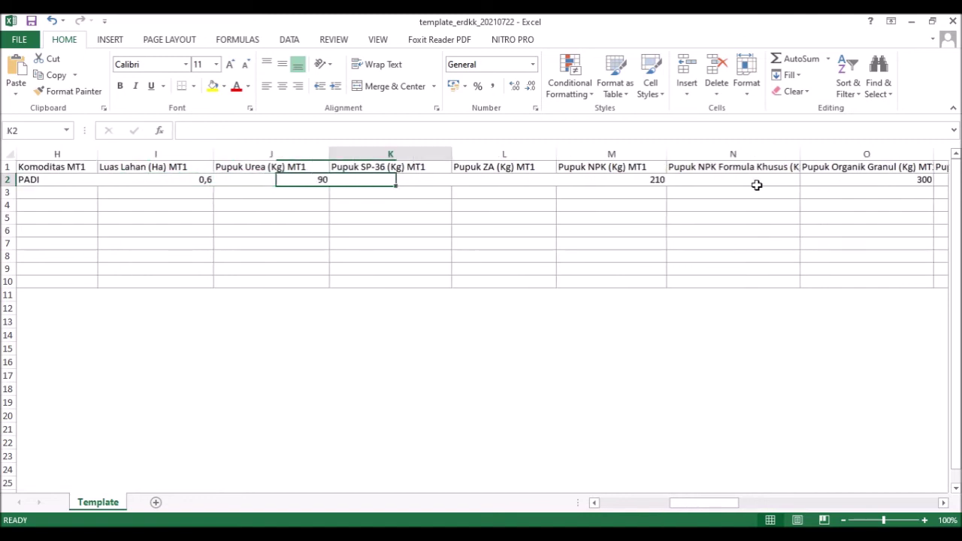
key(Left)
key(Left)
key(Left)
key(Left)
key(Left)
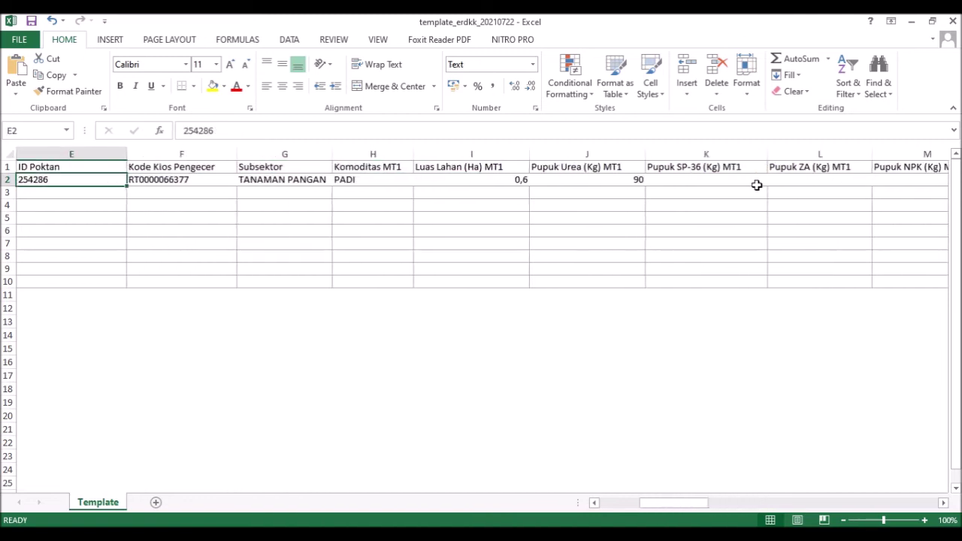
key(Left)
key(Left)
key(Left)
key(Left)
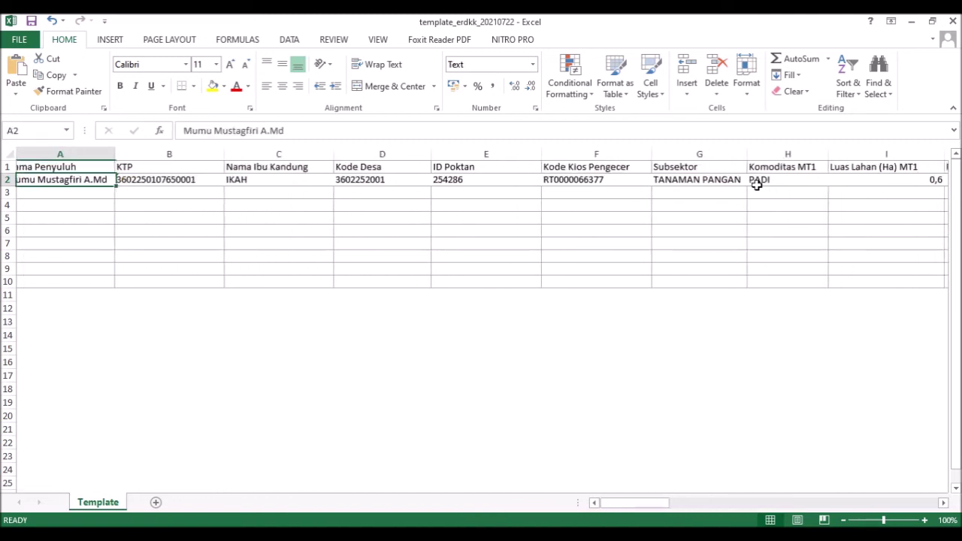
key(Right)
key(Right)
key(Right)
key(Right)
key(Right)
key(Right)
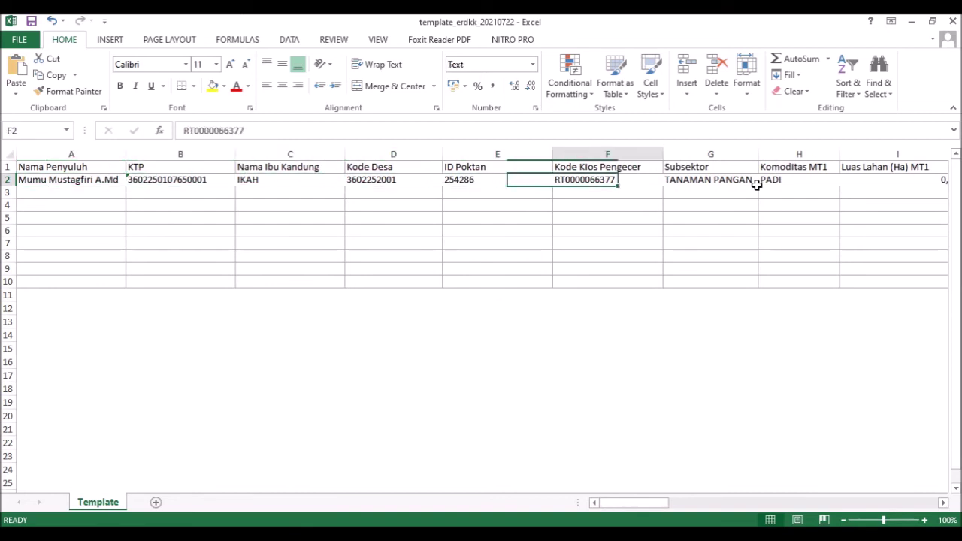
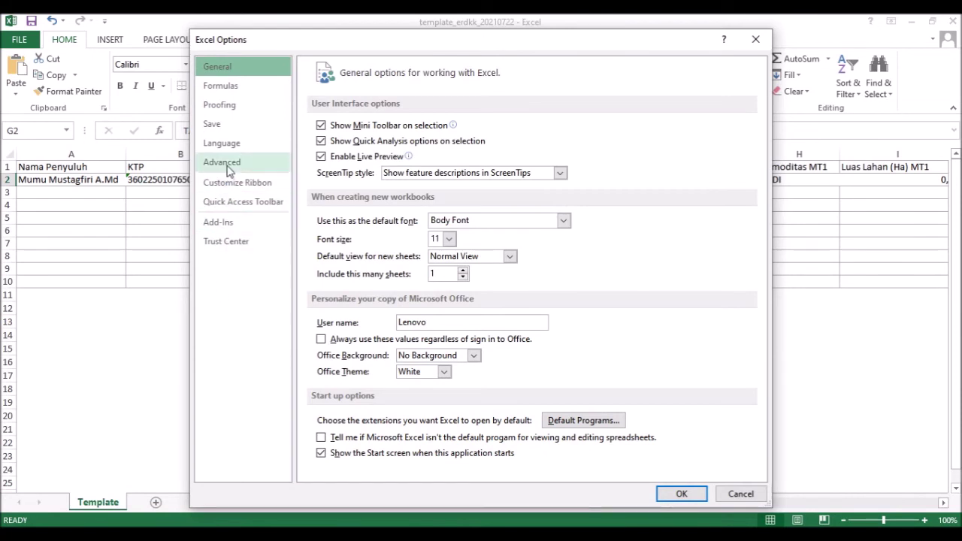
- Reopen Excel Options on the Advanced page
click(754, 38)
click(20, 39)
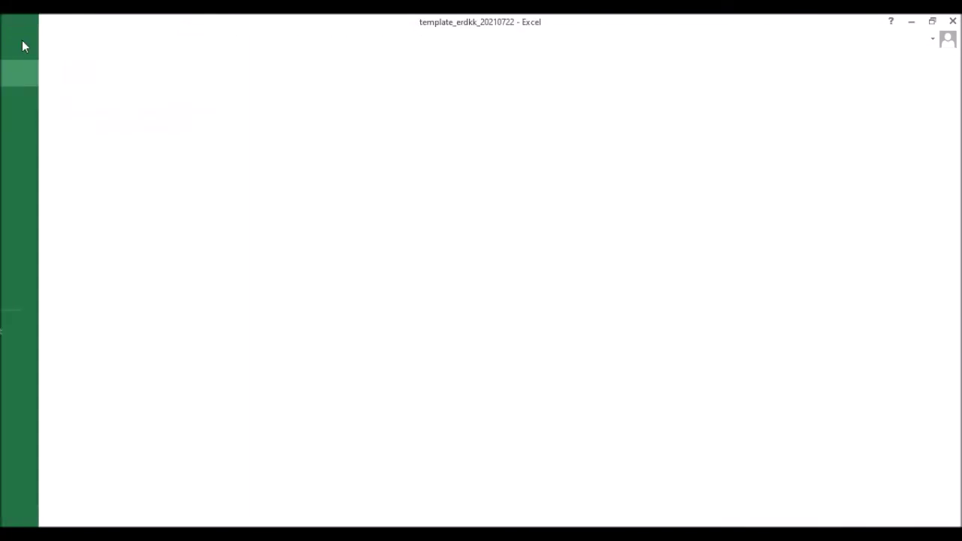
click(56, 360)
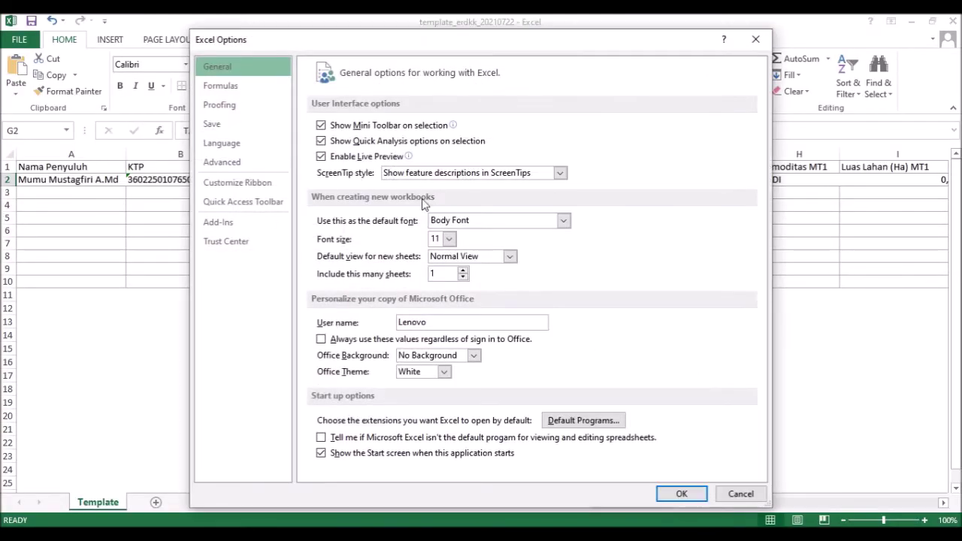
click(239, 167)
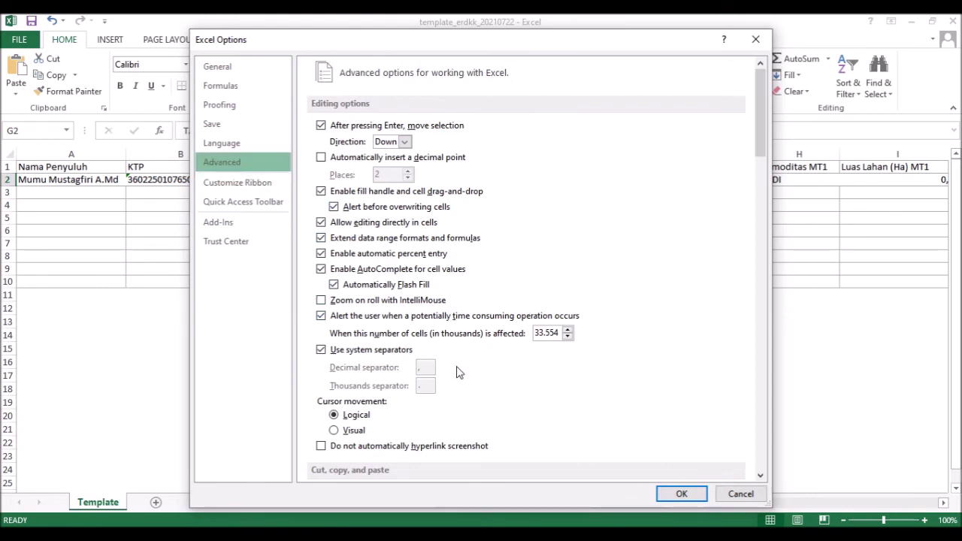
- Scroll through the advanced options to compare them with the decimal-separator slide for Luas Lahan
scroll(460, 372, down, 6)
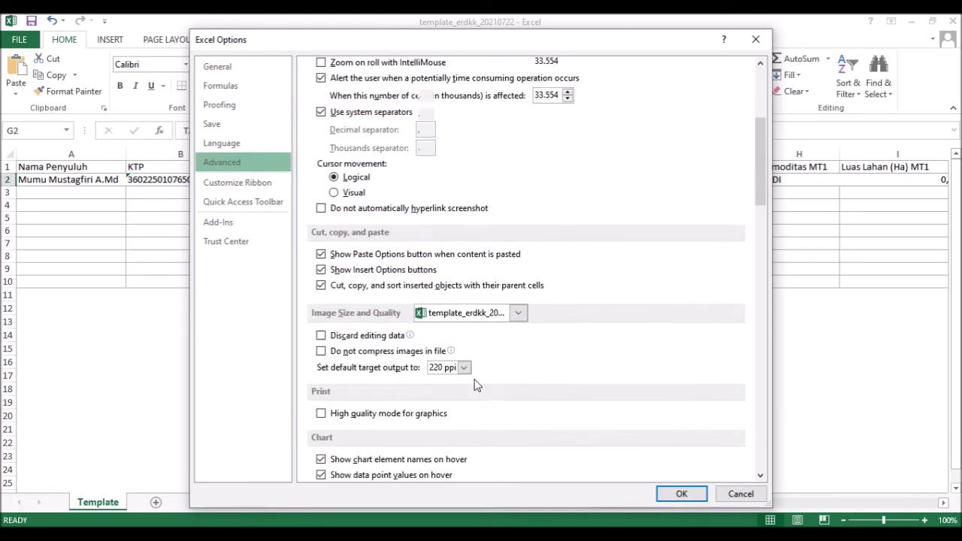
scroll(475, 385, down, 9)
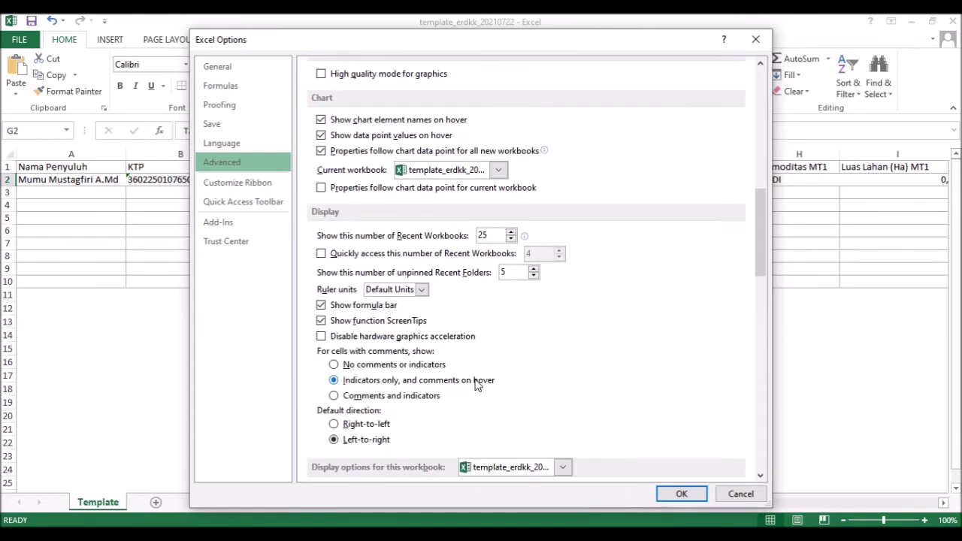
scroll(475, 383, down, 11)
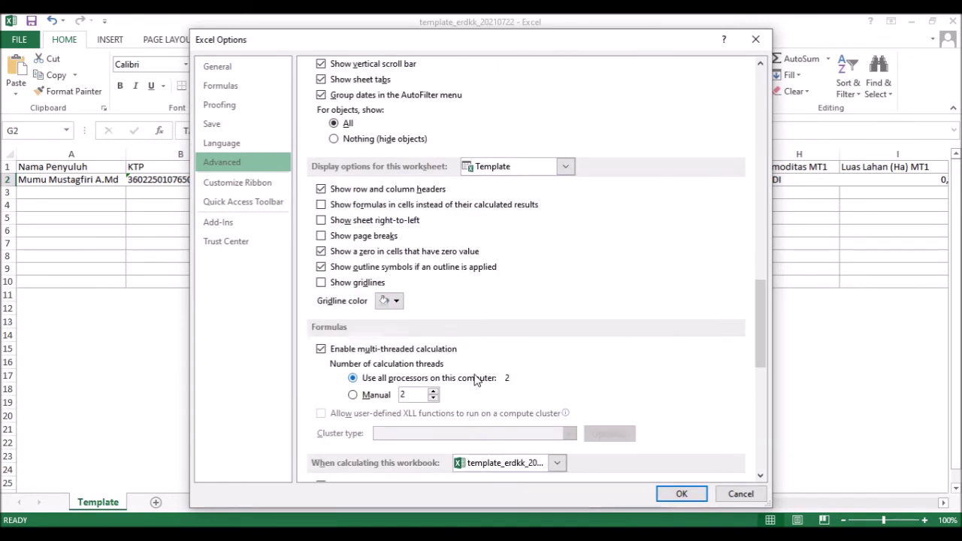
scroll(475, 381, down, 4)
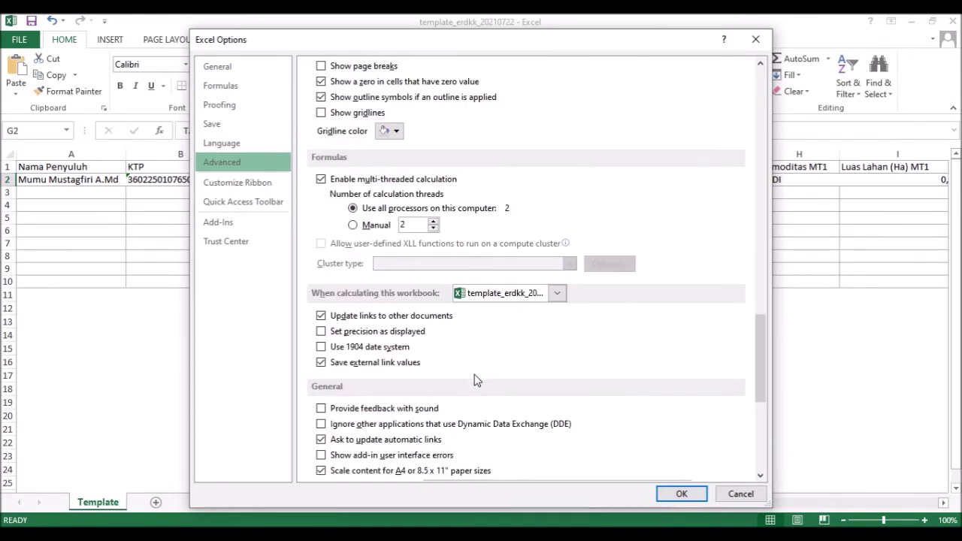
scroll(475, 381, down, 5)
scroll(474, 379, down, 3)
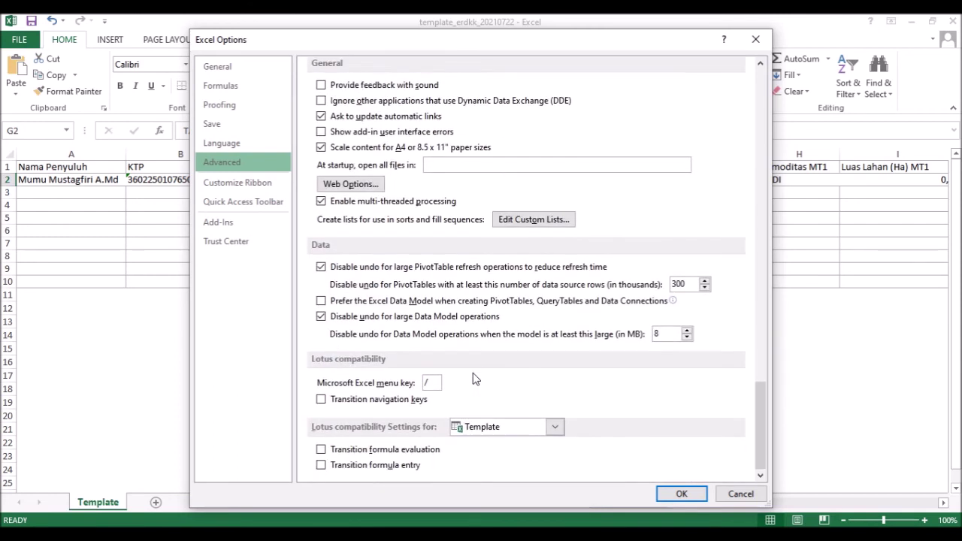
scroll(557, 324, up, 20)
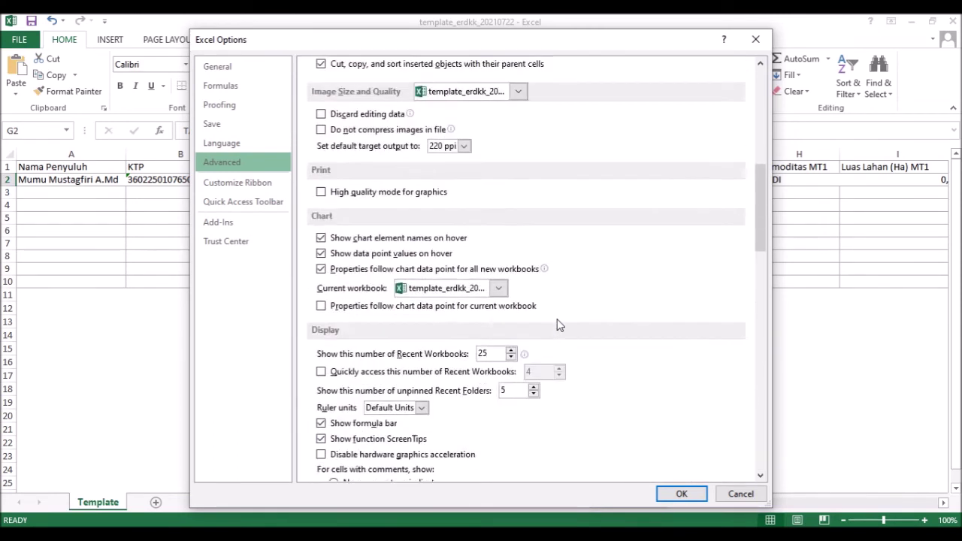
scroll(557, 325, up, 2)
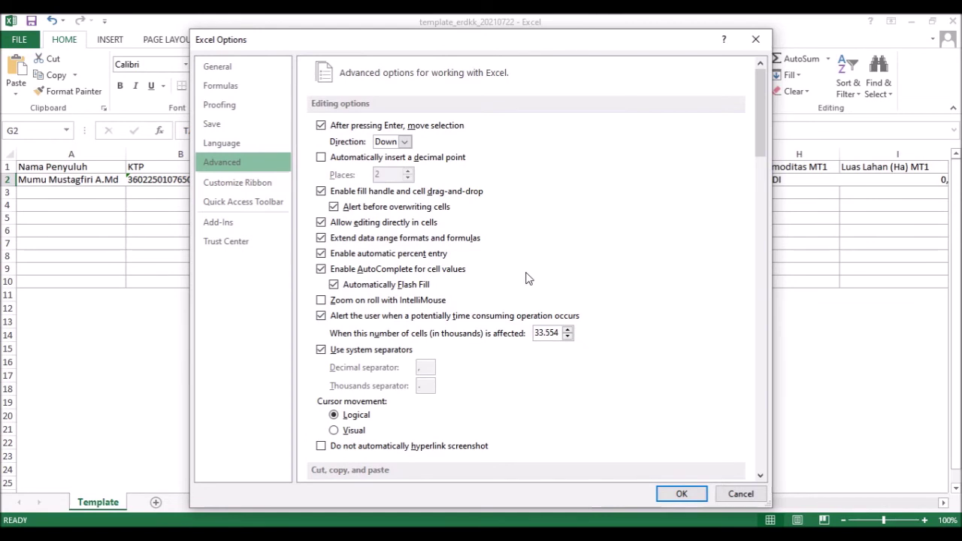
scroll(350, 373, down, 2)
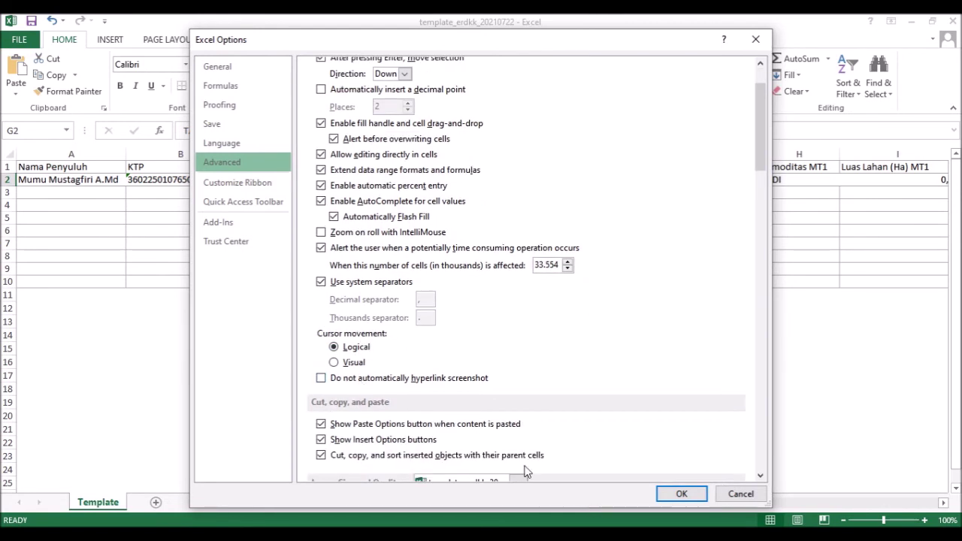
key(alt+Tab)
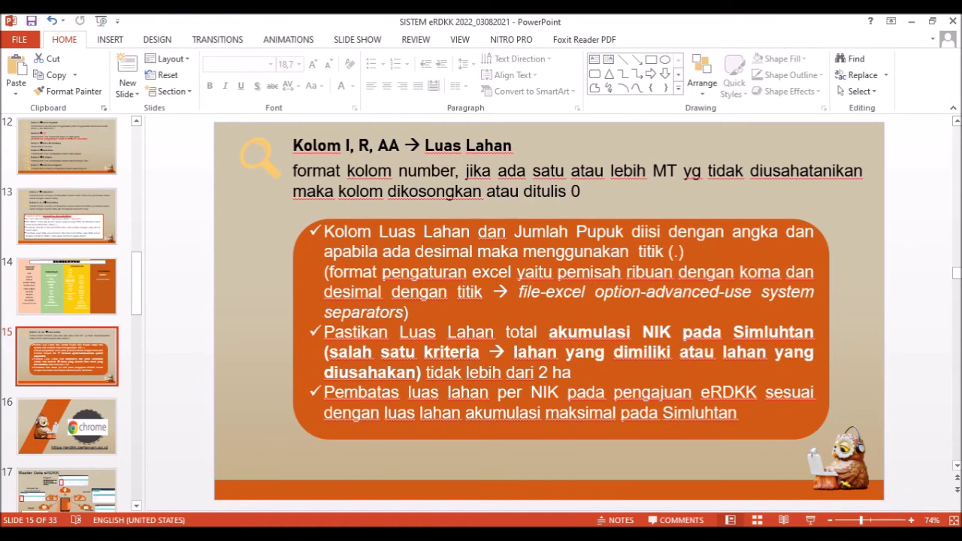
- Leave 'Use system separators' checked after checking the slide, and close Excel Options with OK
key(alt+Tab)
click(321, 281)
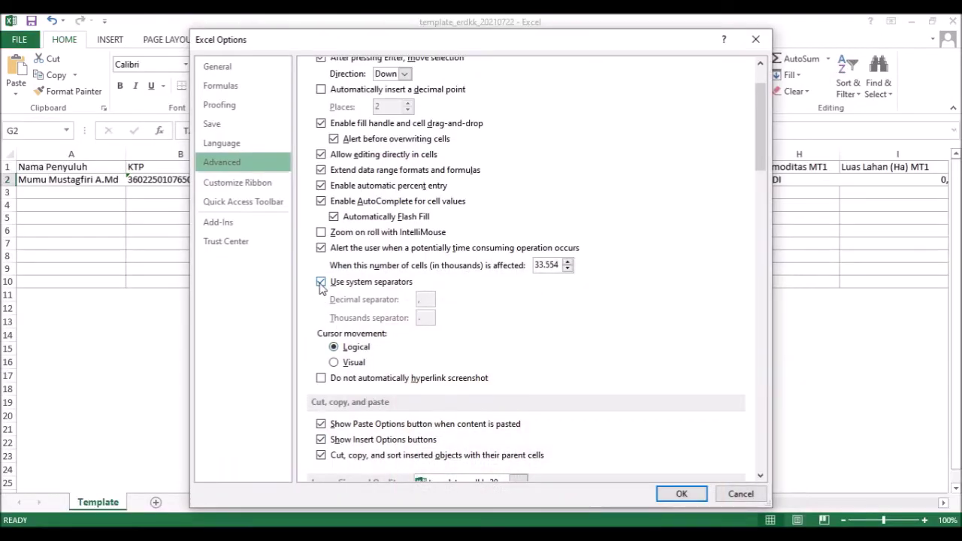
click(321, 282)
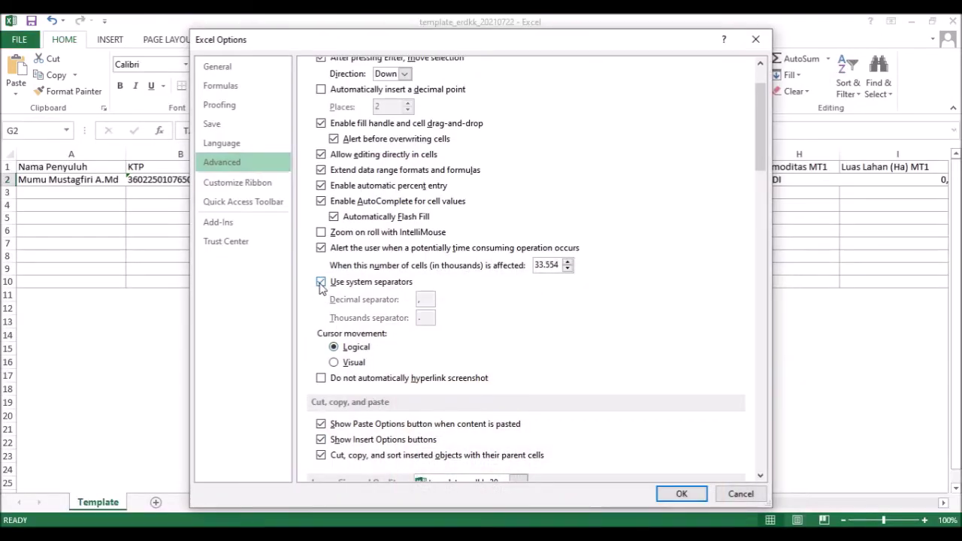
click(321, 283)
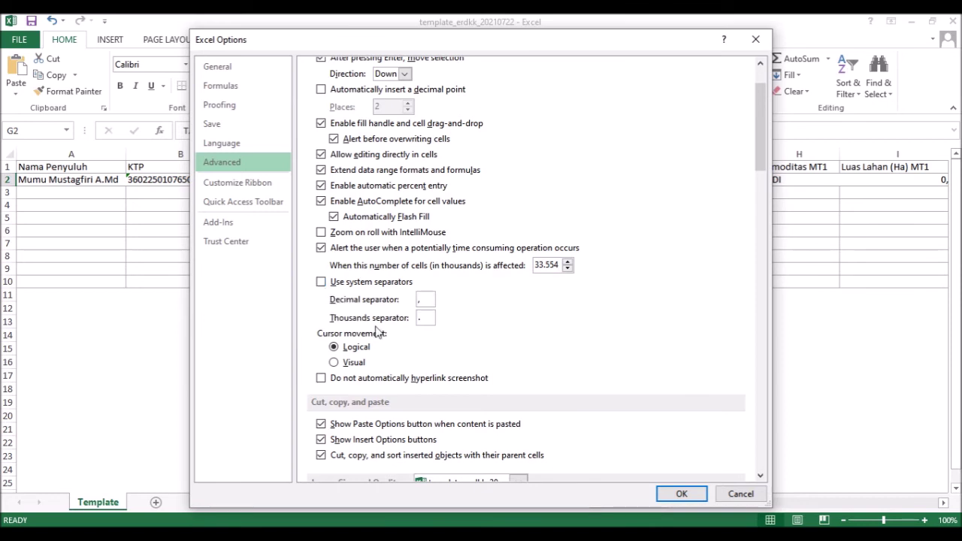
key(alt+Tab)
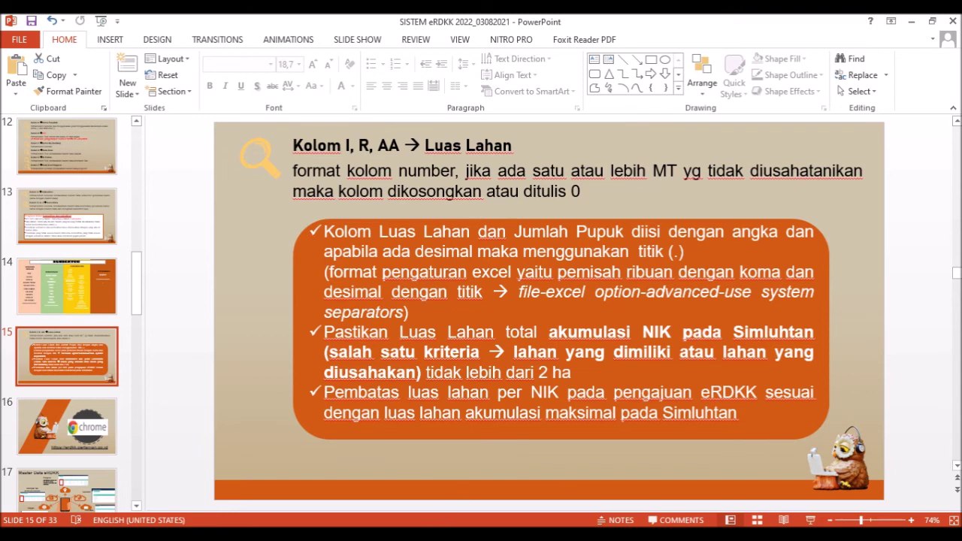
mouse_move(451, 523)
click(471, 493)
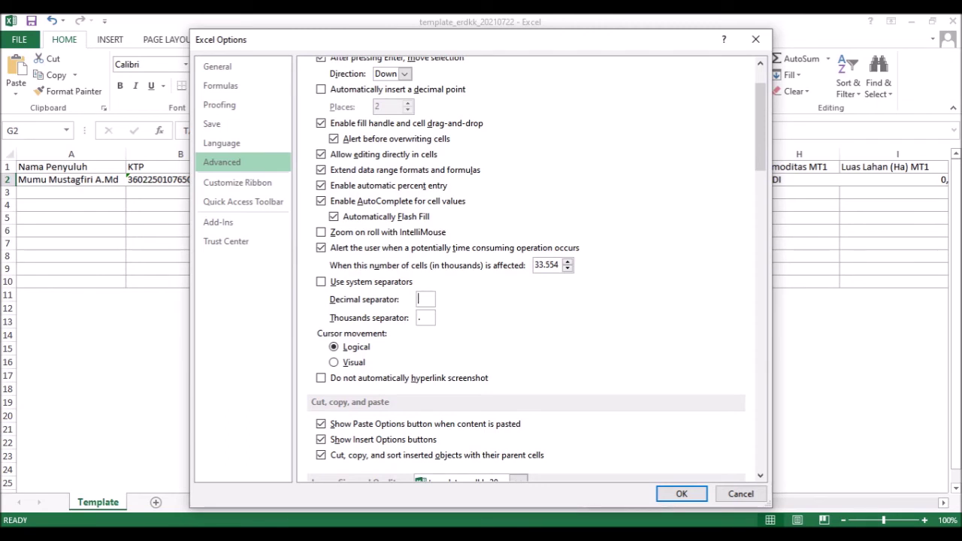
click(321, 283)
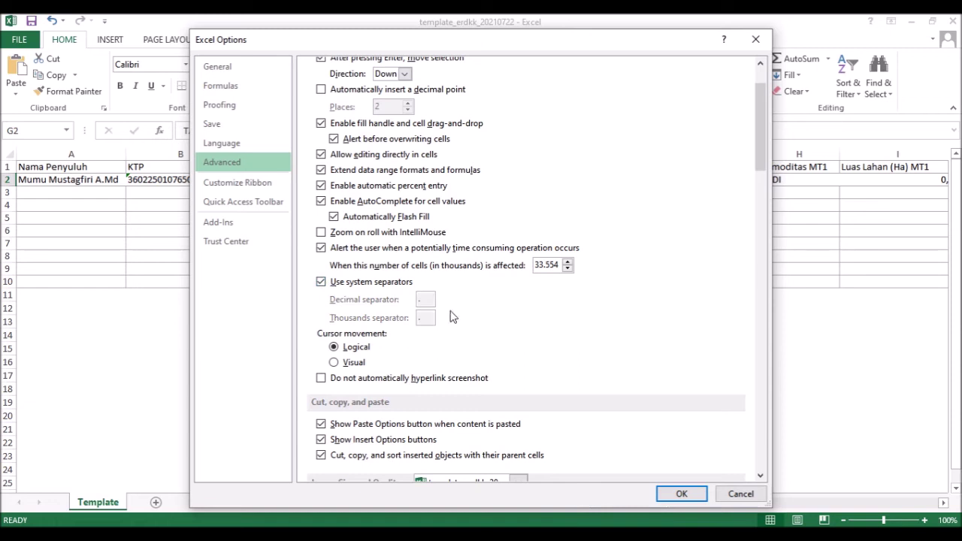
click(681, 495)
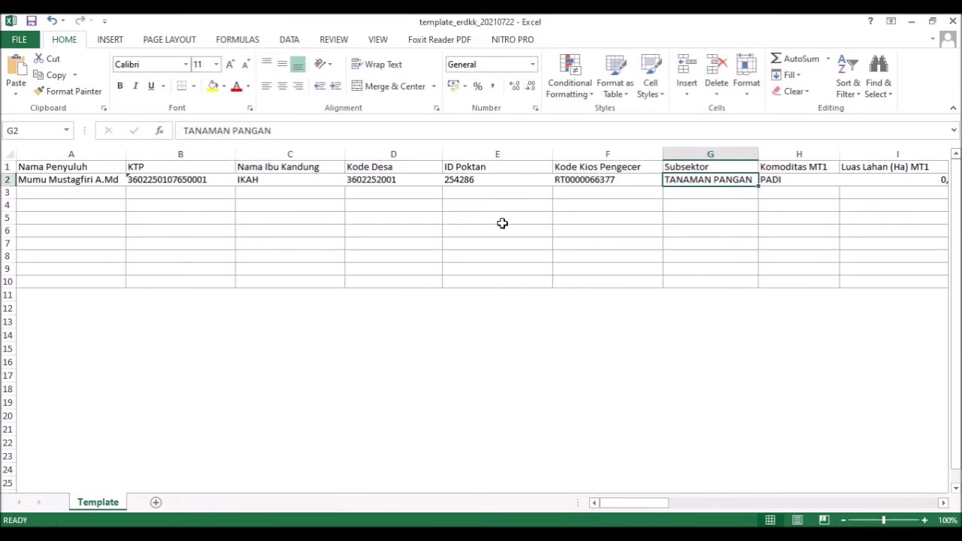
- Format cell I2 under Luas Lahan (Ha) MT1 as Number
click(868, 185)
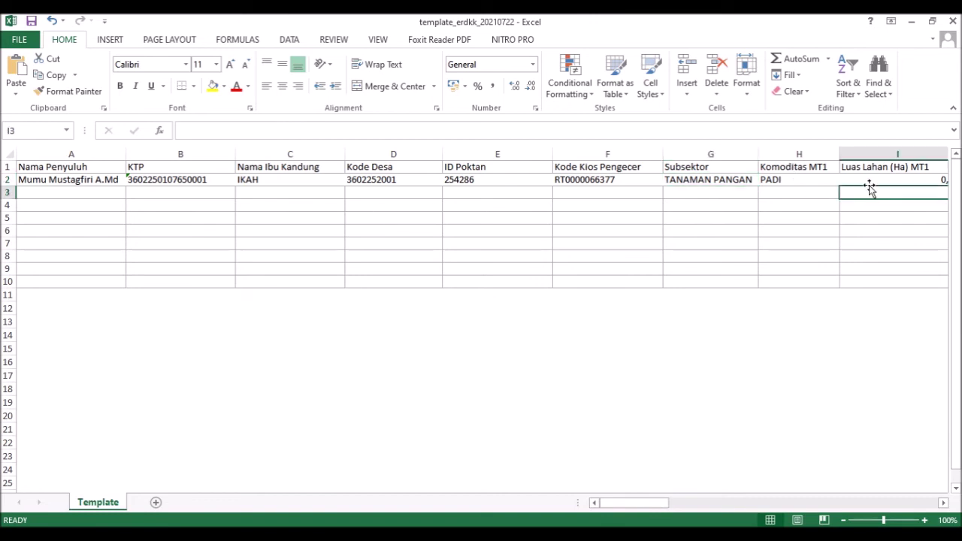
click(673, 503)
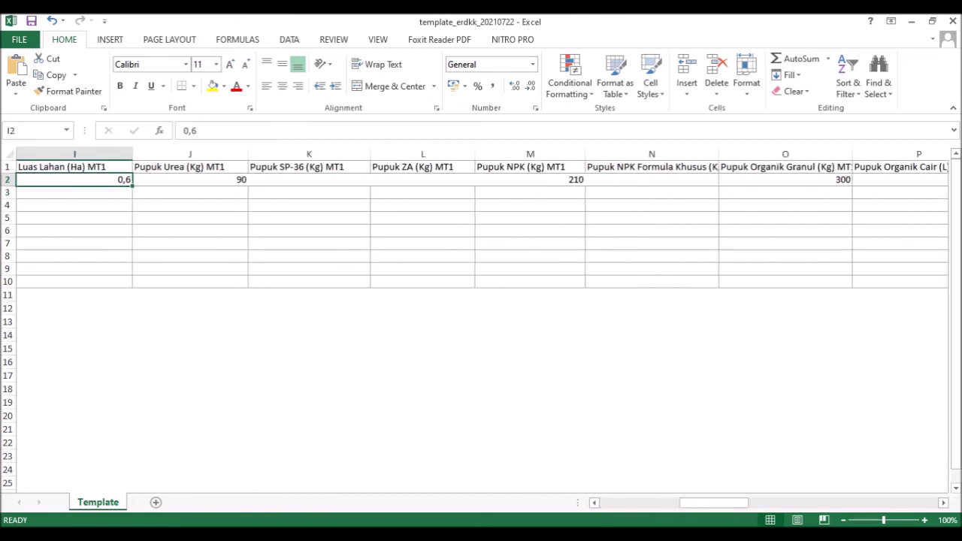
click(479, 532)
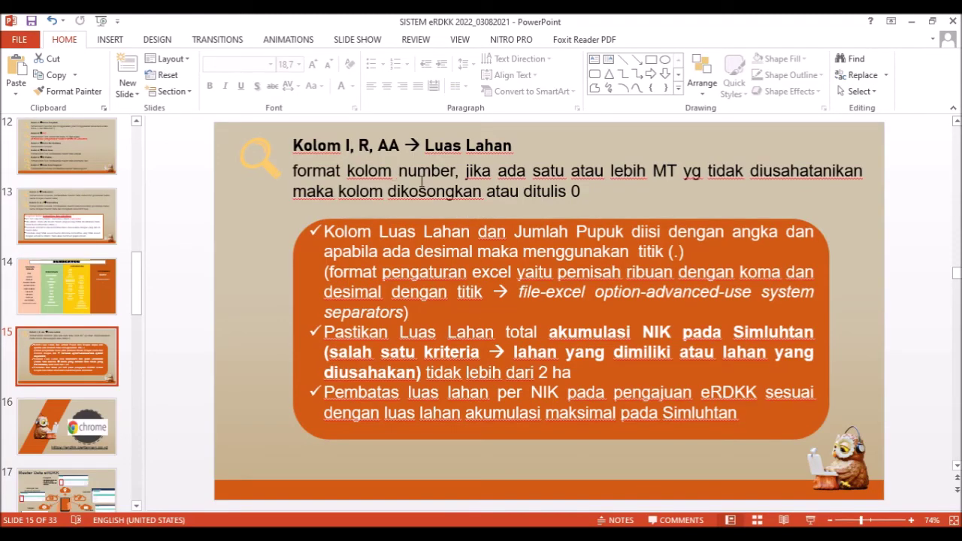
mouse_move(480, 531)
click(481, 500)
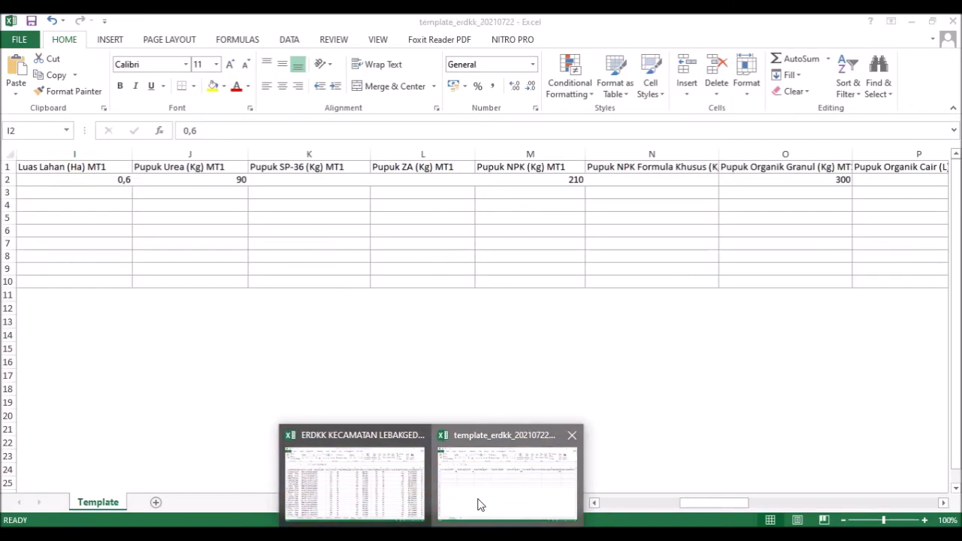
click(531, 65)
click(522, 120)
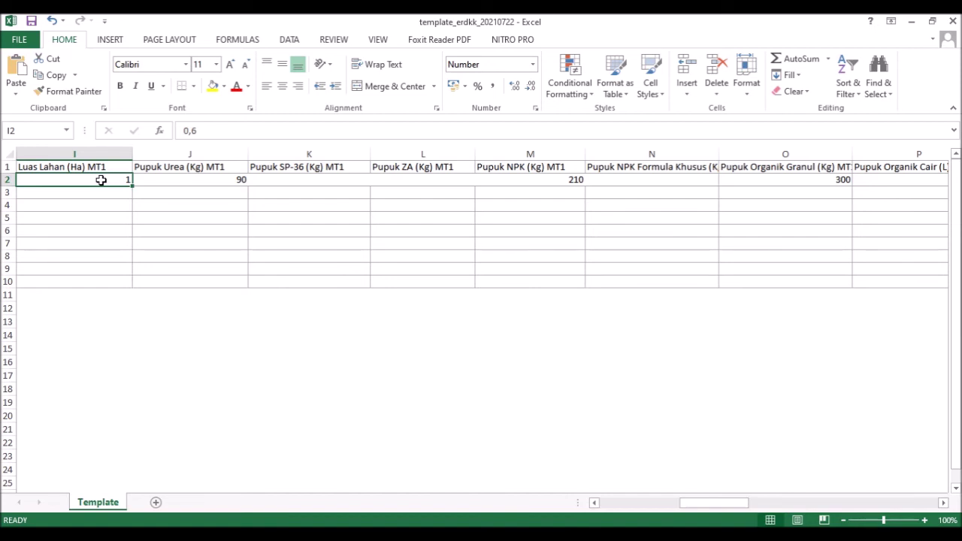
- Enter 0.6 in I2 and check it against the Luas Lahan rules slide
text(0.6)
key(Return)
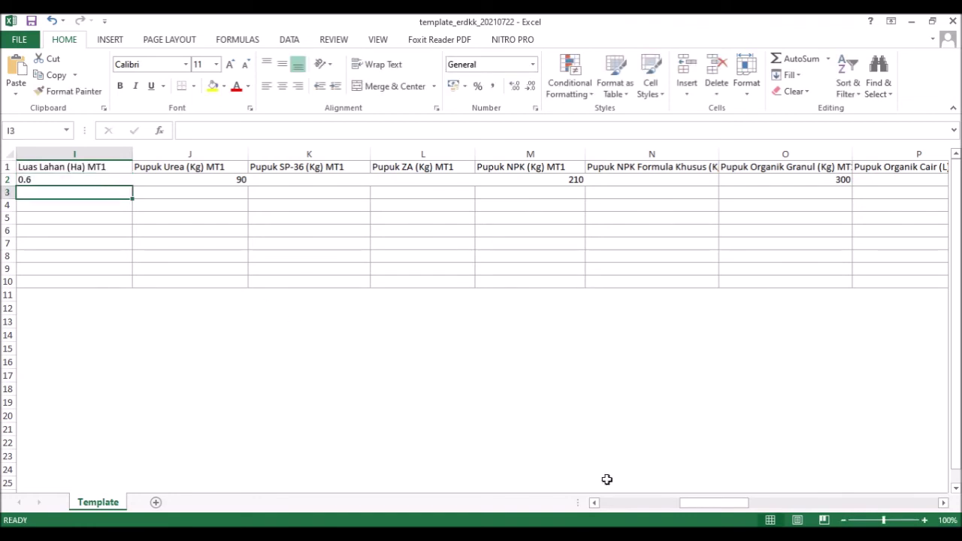
drag(686, 510, 657, 509)
click(347, 179)
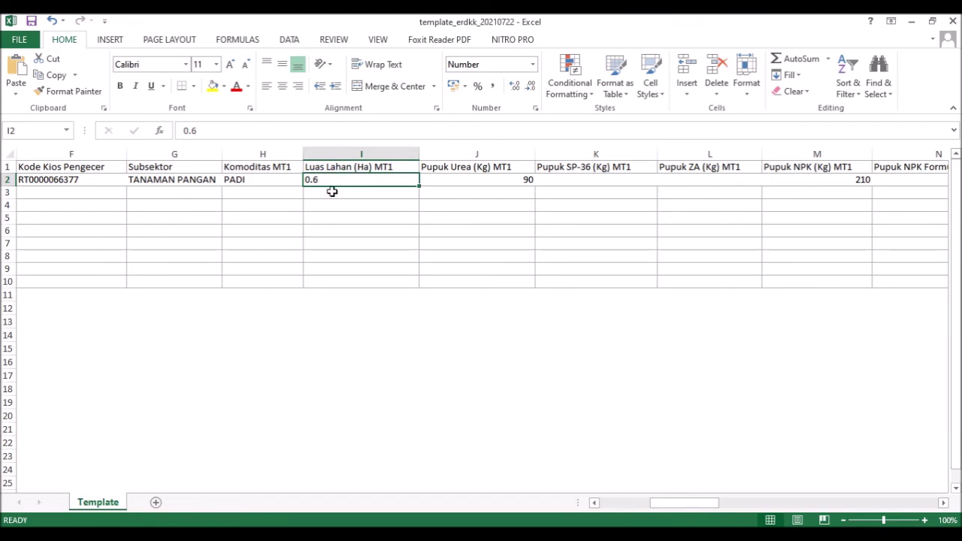
click(573, 534)
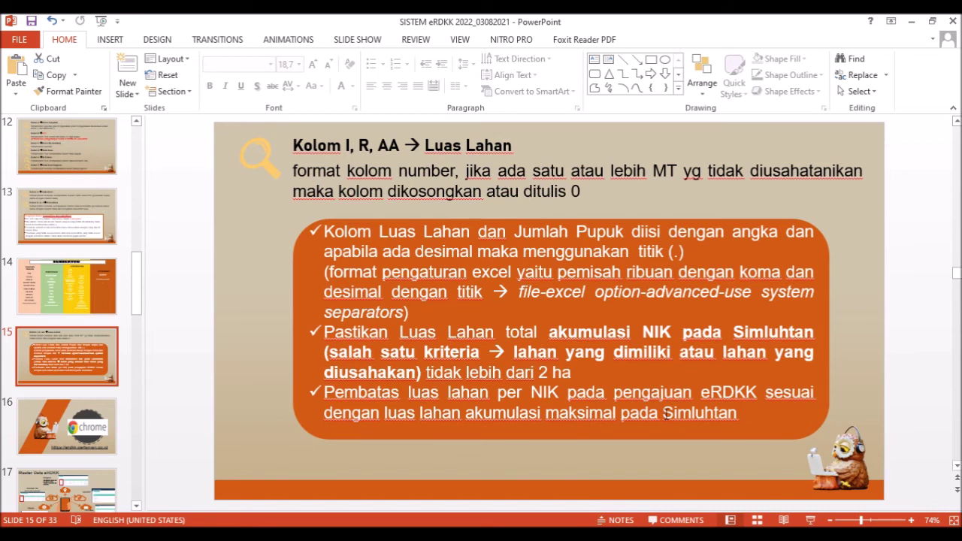
- Advance the presentation from slide 16 to slide 17, Master Data eRDKK
click(113, 410)
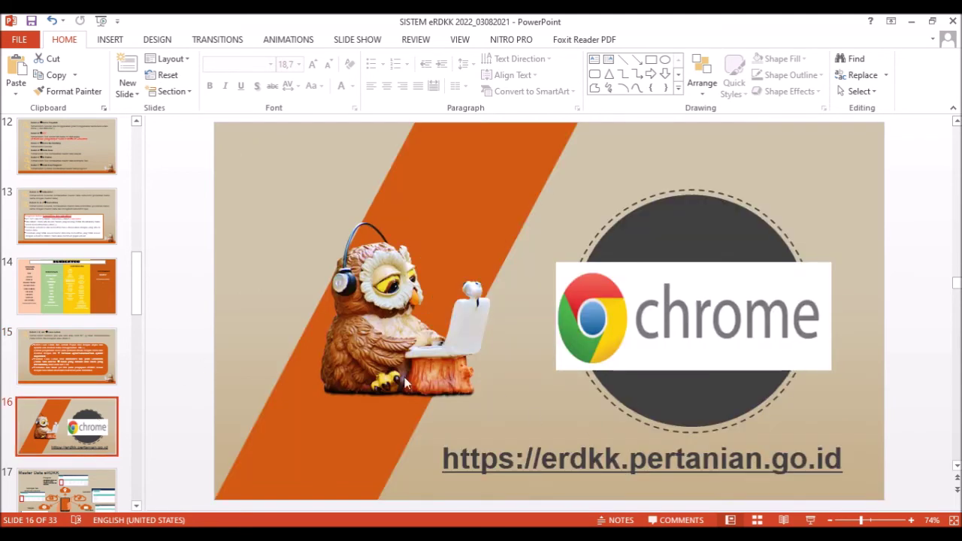
scroll(91, 342, down, 2)
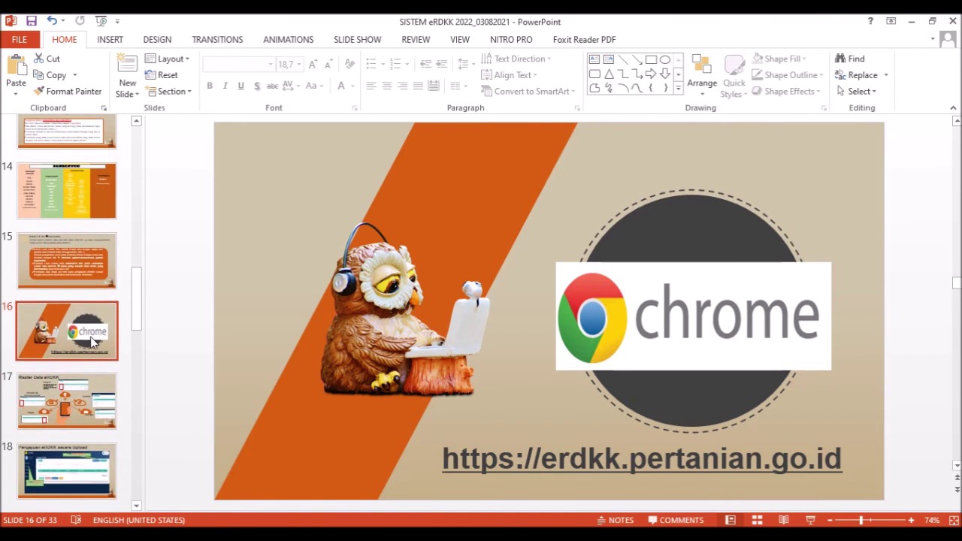
key(Down)
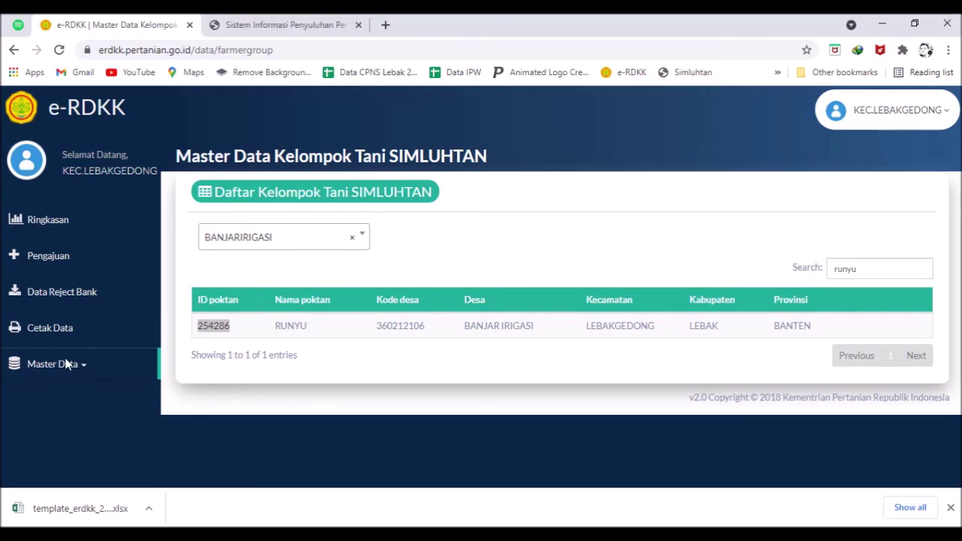
- Browse the Wilayah regions master data, including its second page
click(66, 363)
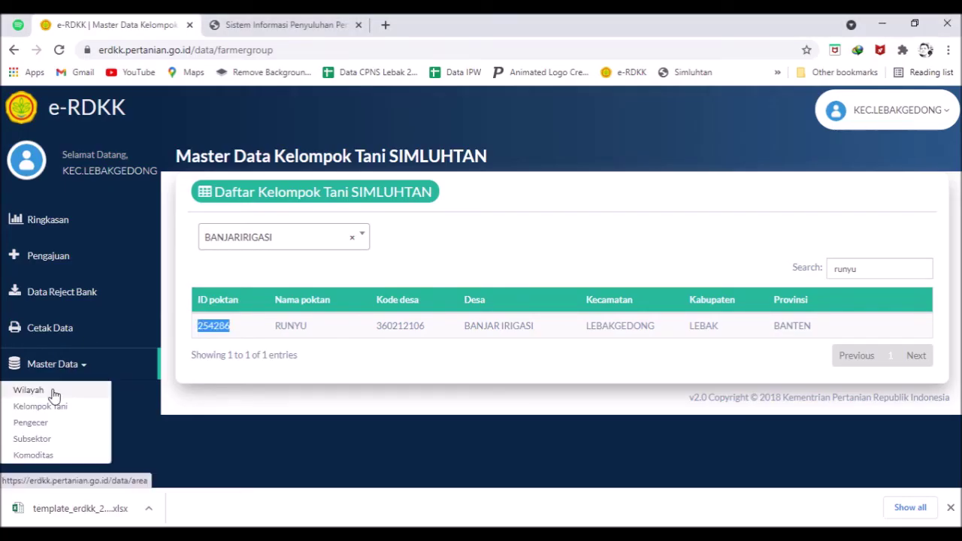
click(53, 390)
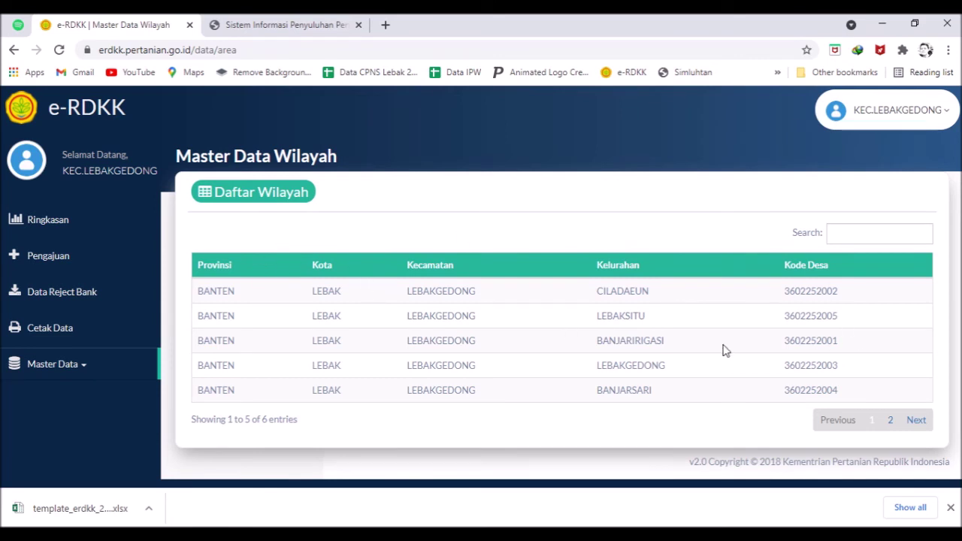
click(890, 423)
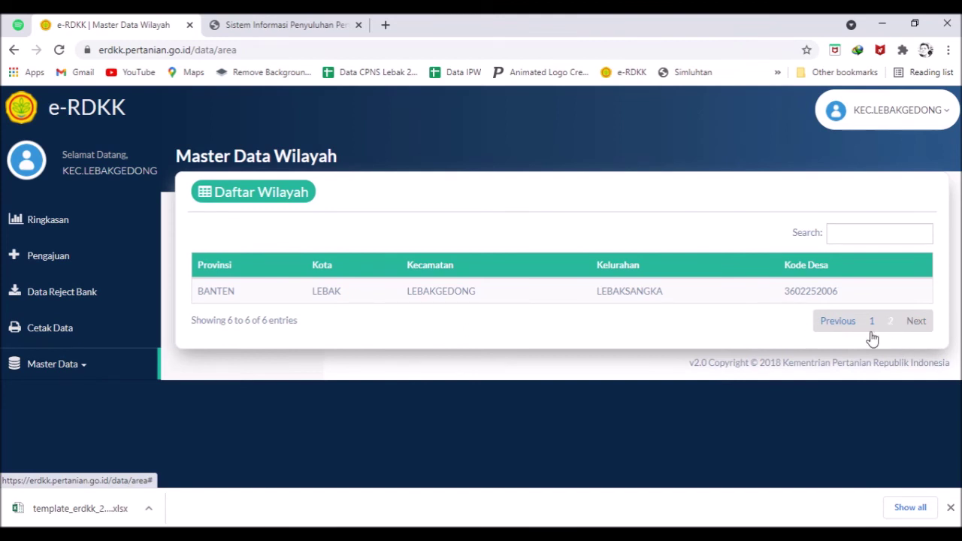
- Find the RUNYU farmer group in village BANJARIRIGASI and select its ID 254286
click(66, 364)
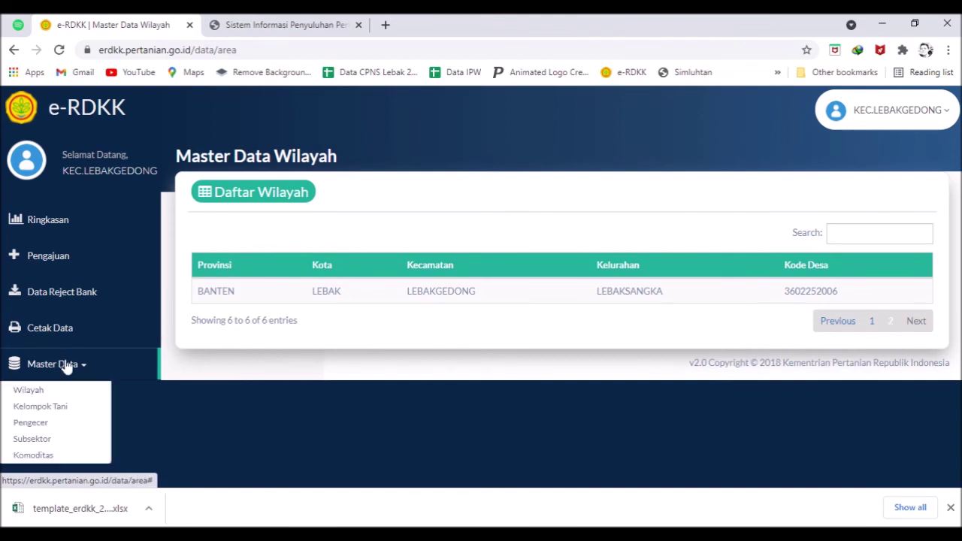
click(63, 404)
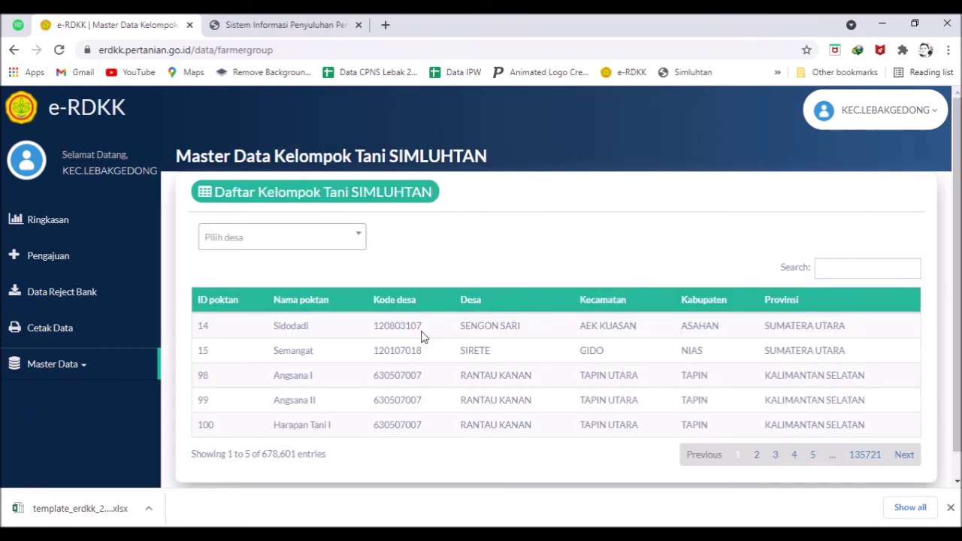
click(293, 239)
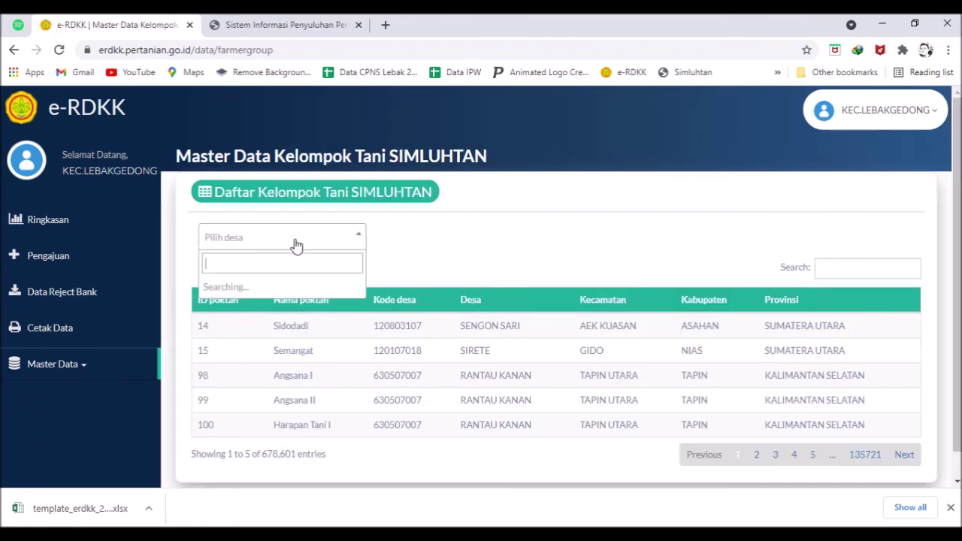
click(290, 290)
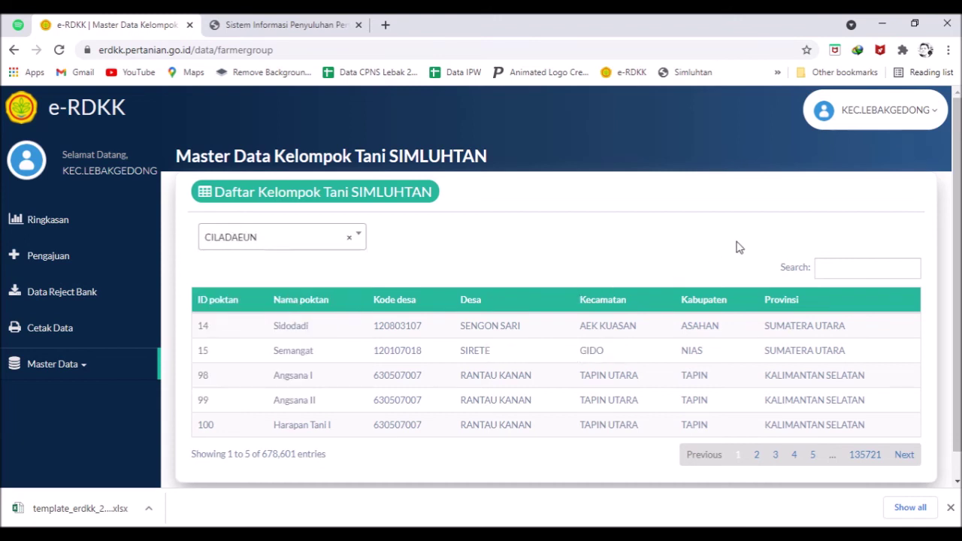
click(838, 271)
text(runyu)
click(325, 247)
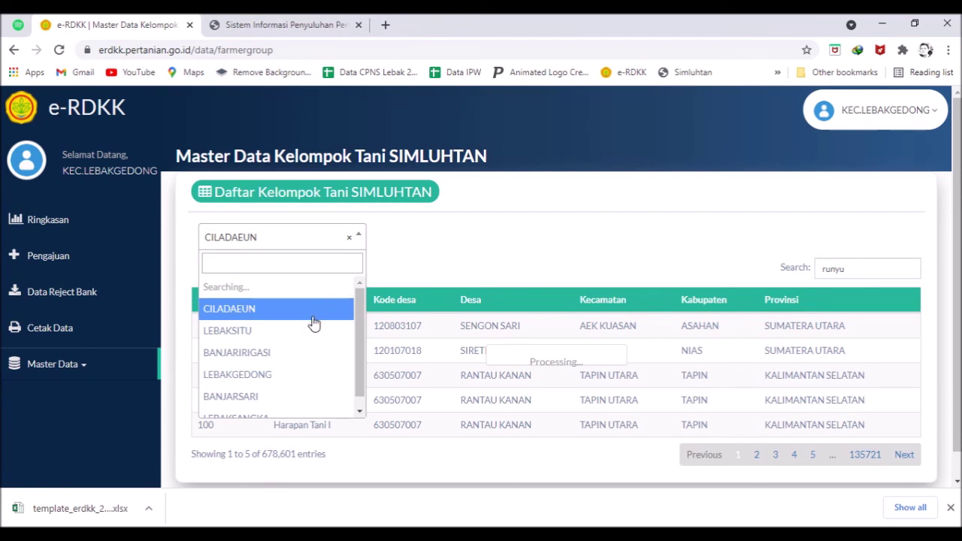
click(314, 353)
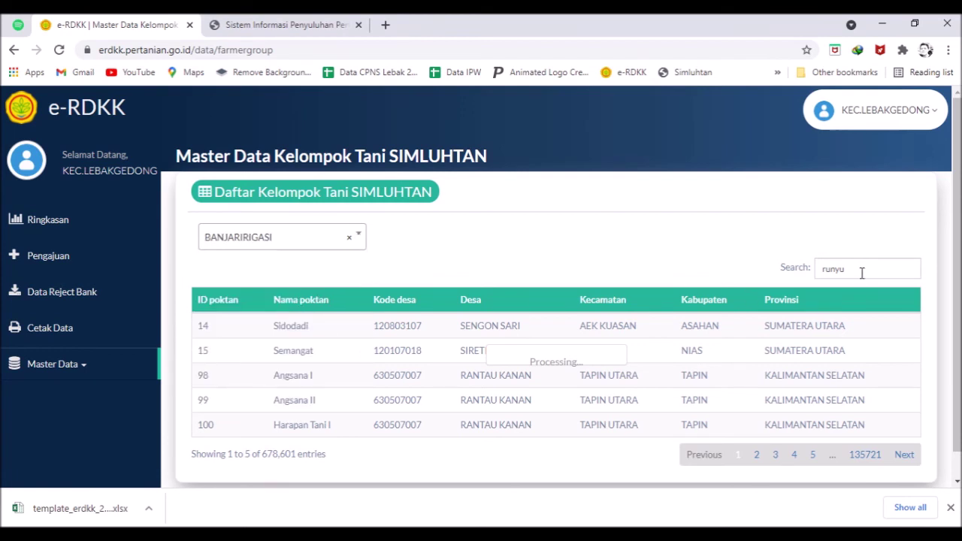
click(861, 272)
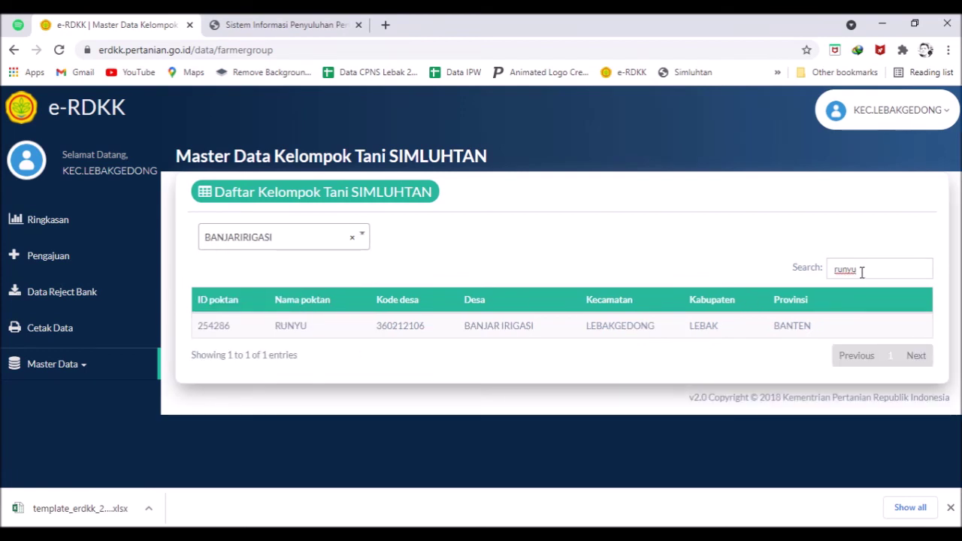
drag(198, 325, 212, 331)
click(217, 327)
drag(201, 325, 236, 337)
- View the Pengecer kiosk master data filtered to village LEBAKSITU
click(75, 364)
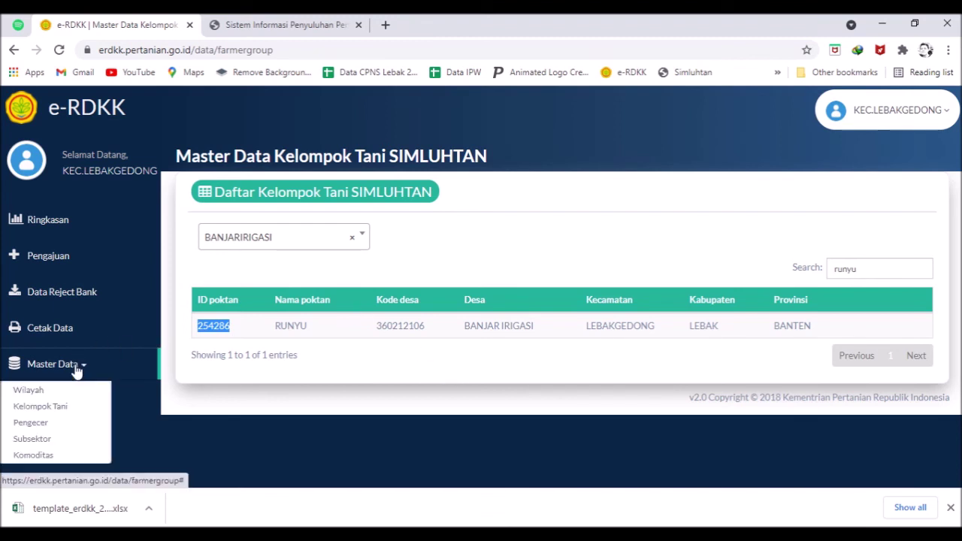
click(75, 422)
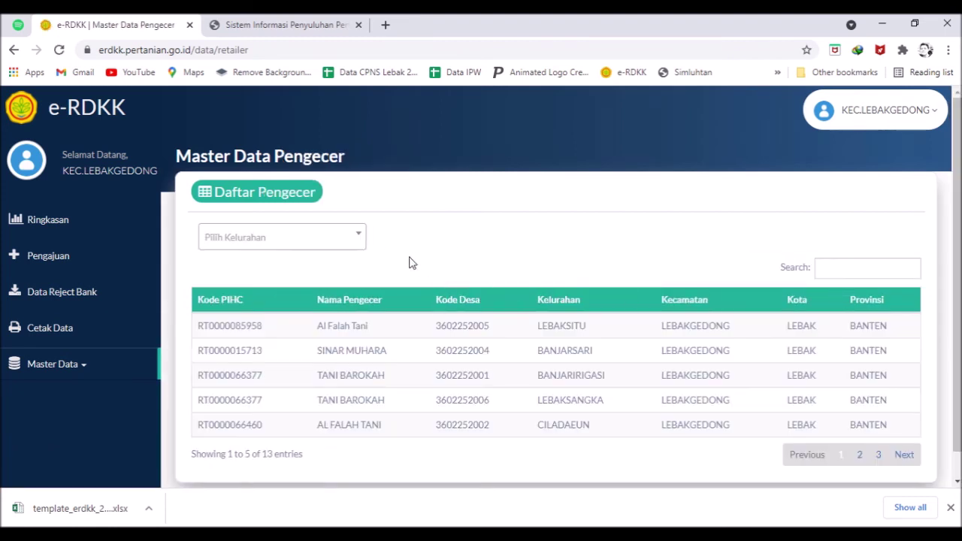
click(319, 236)
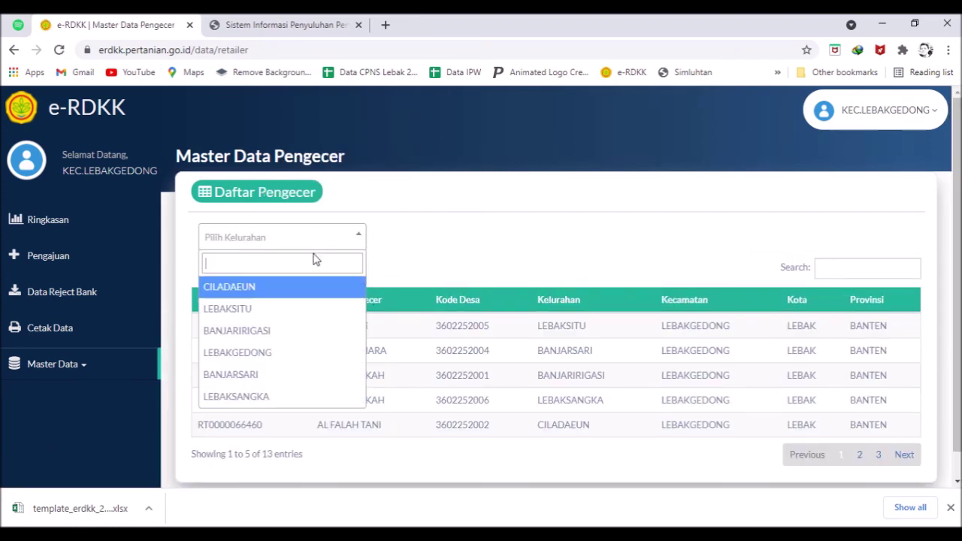
click(319, 307)
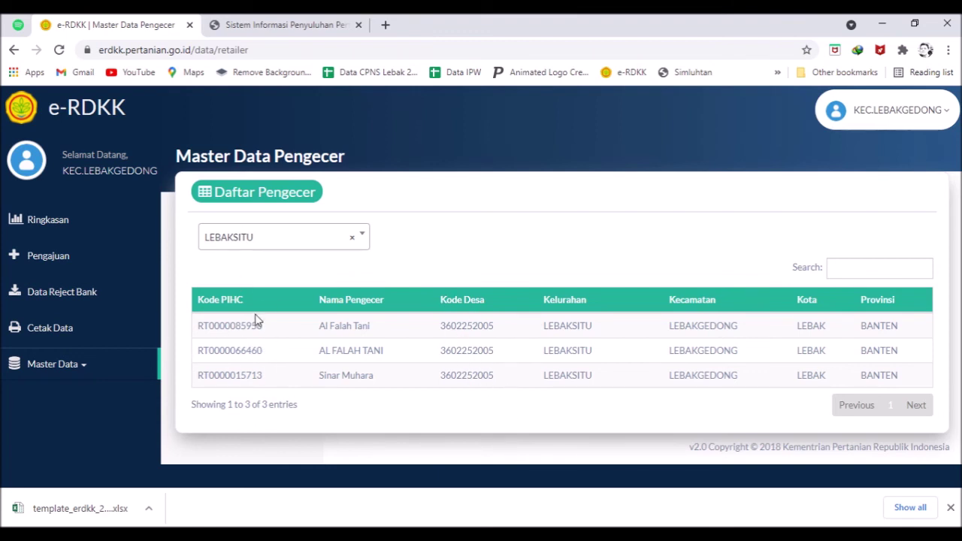
- Look over the Subsektor and Komoditas master-data pages
click(82, 369)
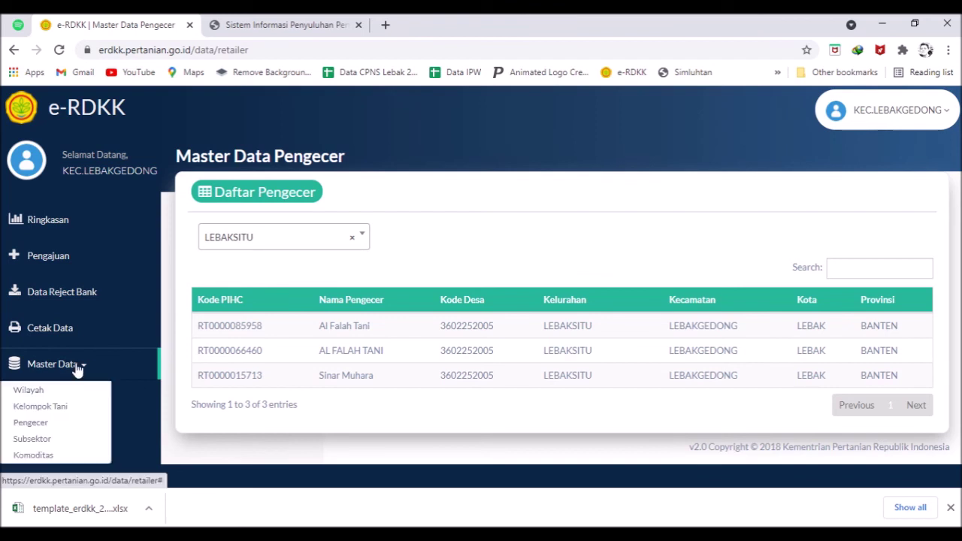
click(75, 439)
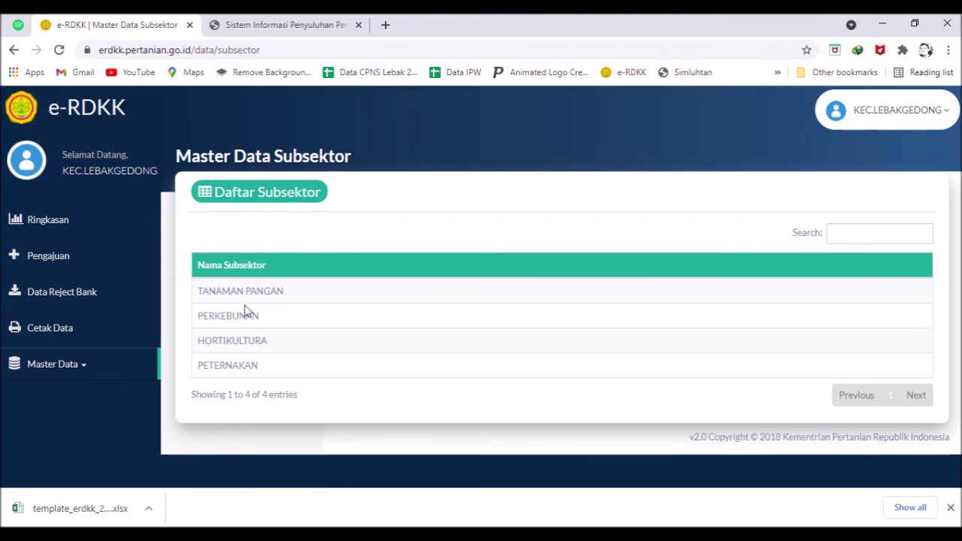
click(64, 369)
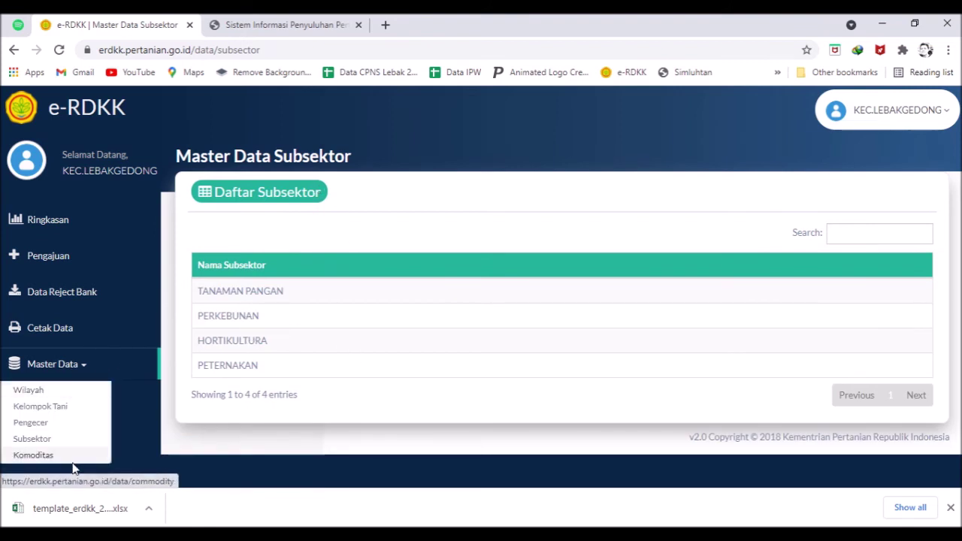
click(72, 455)
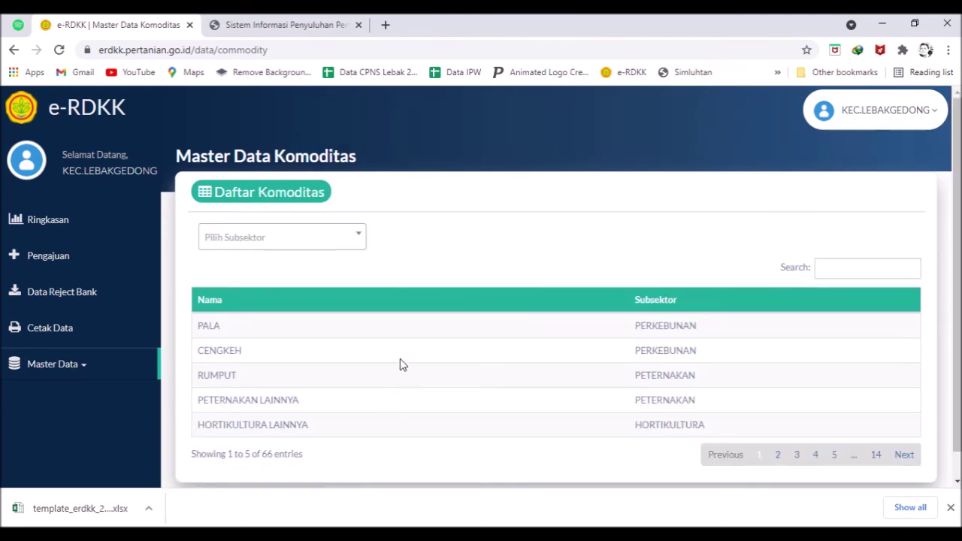
scroll(496, 360, down, 2)
scroll(471, 405, up, 2)
key(alt+Tab)
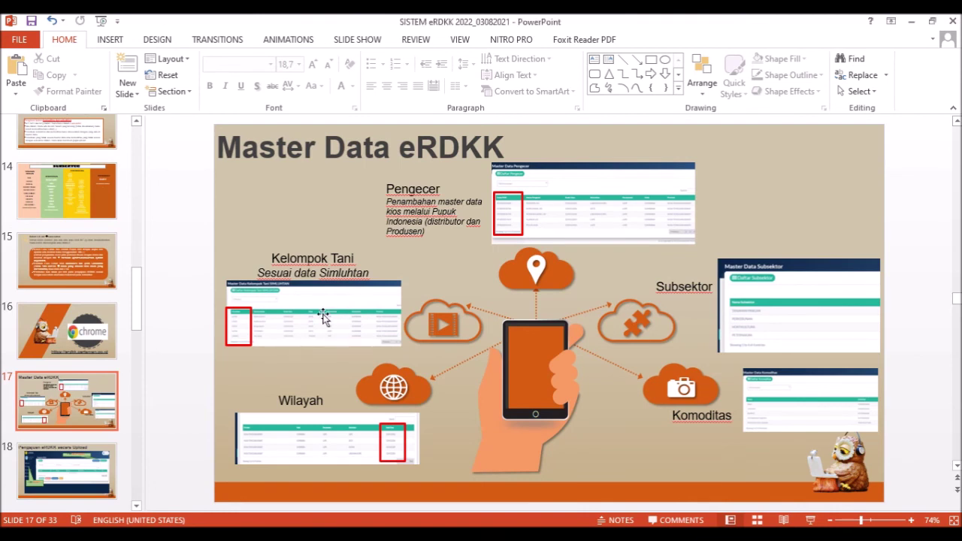
- Show slide 18 on uploading submissions, then open e-RDKK's Pengajuan RDKK page
drag(138, 331, 136, 361)
click(70, 280)
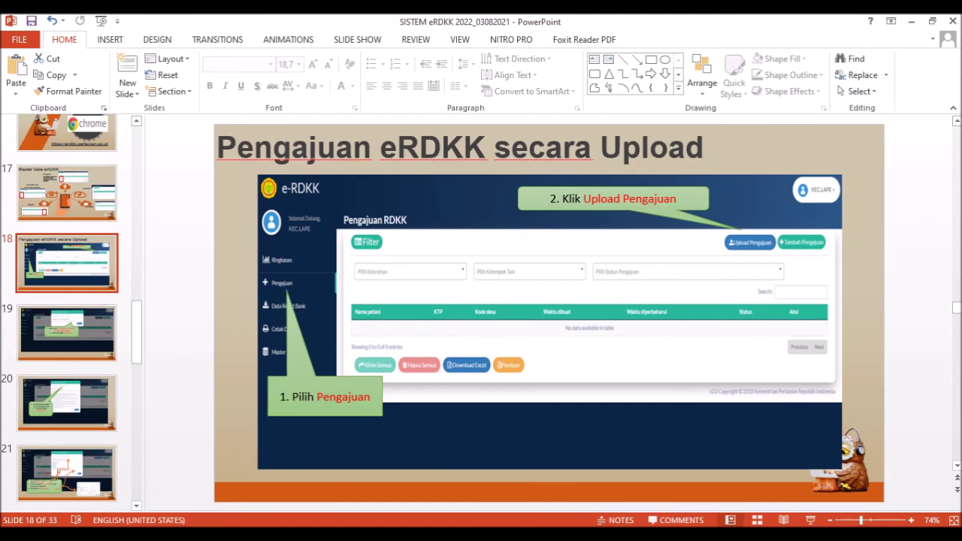
click(323, 536)
click(51, 257)
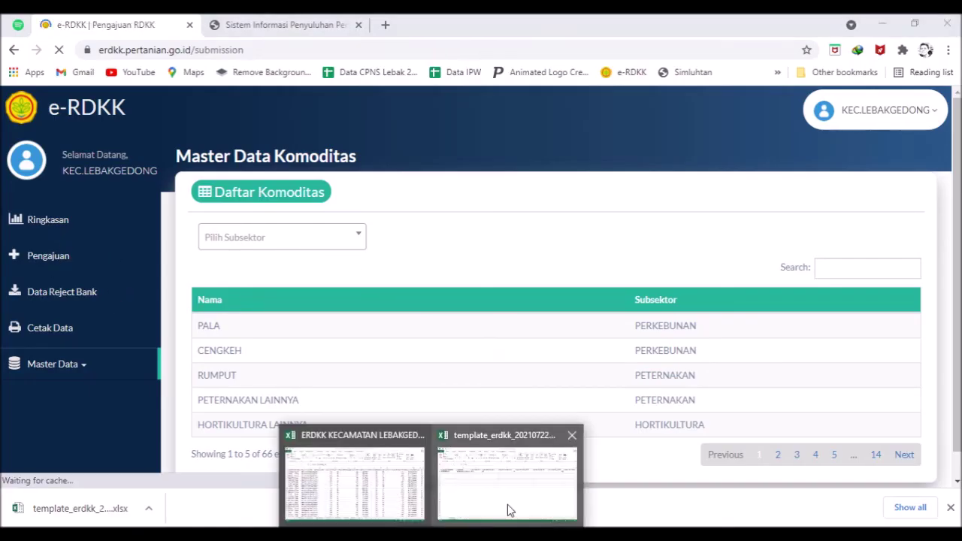
- Glance at columns A to E of the filled template workbook
click(508, 510)
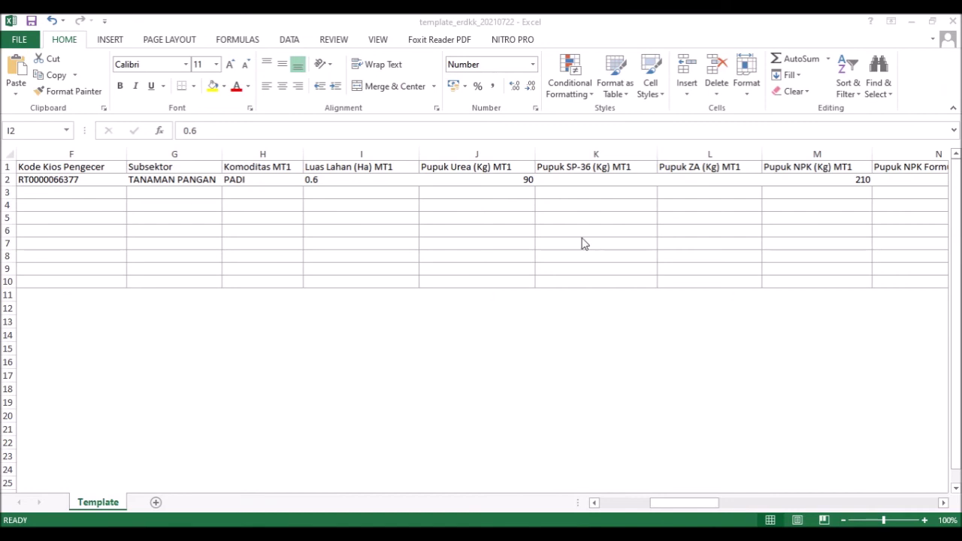
click(633, 504)
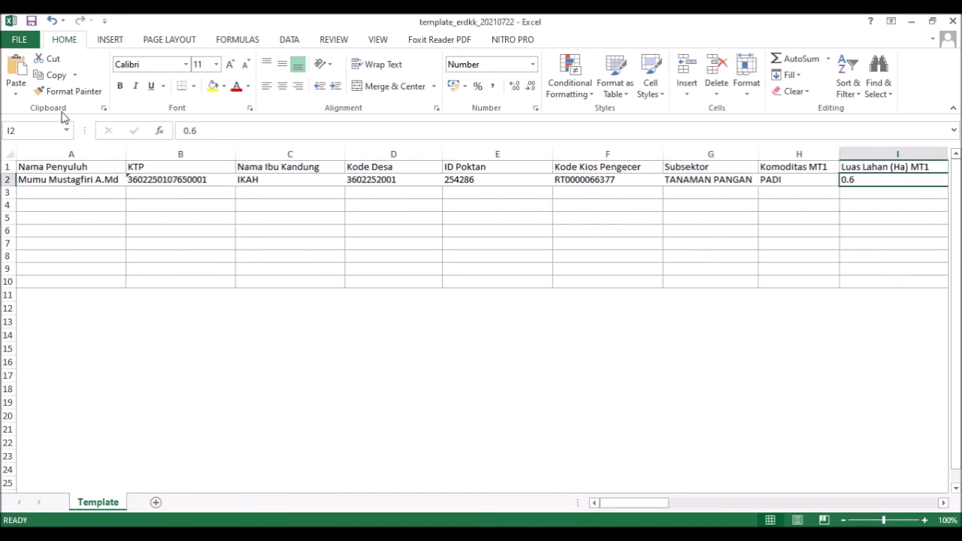
key(alt+Tab)
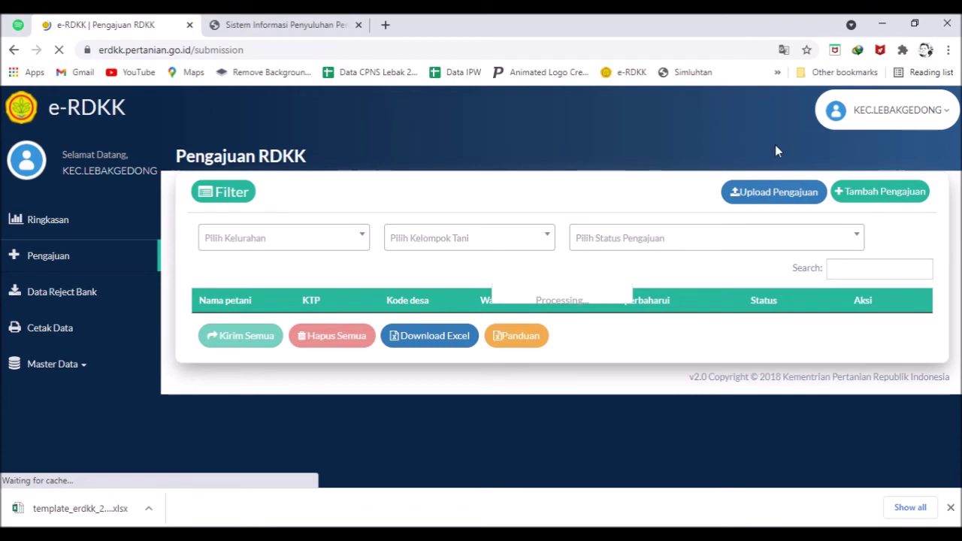
- Read the Input Data rules in e-RDKK's upload dialog, then show slide 19 on downloading the template
click(764, 191)
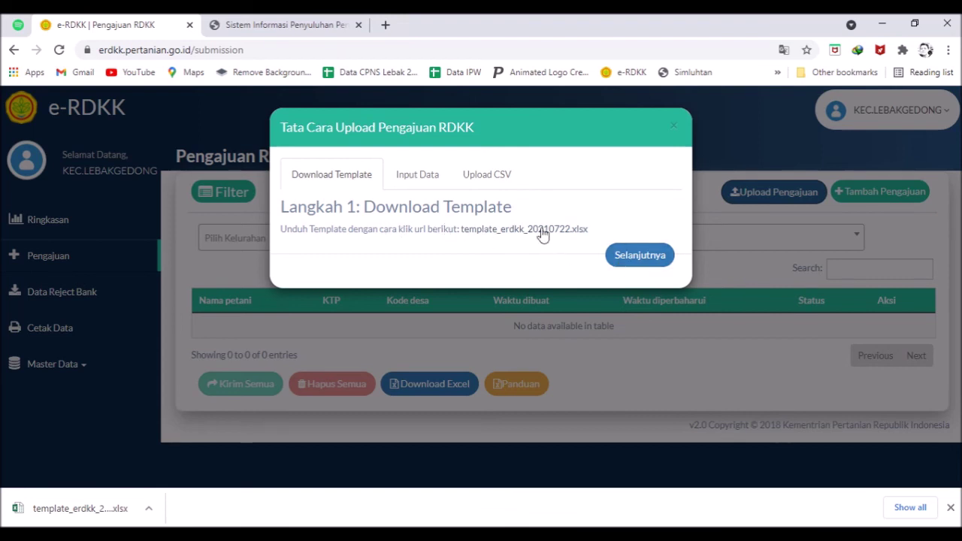
click(636, 253)
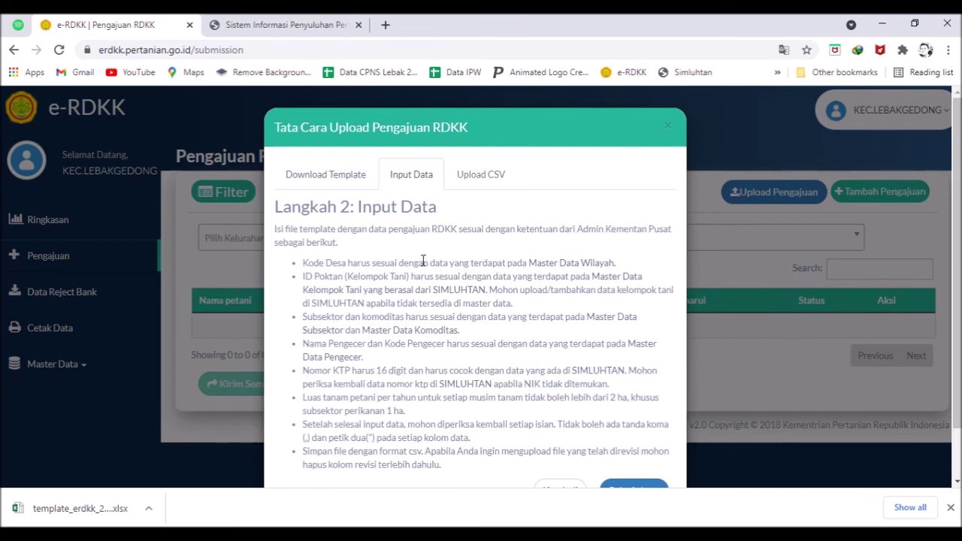
scroll(420, 261, down, 2)
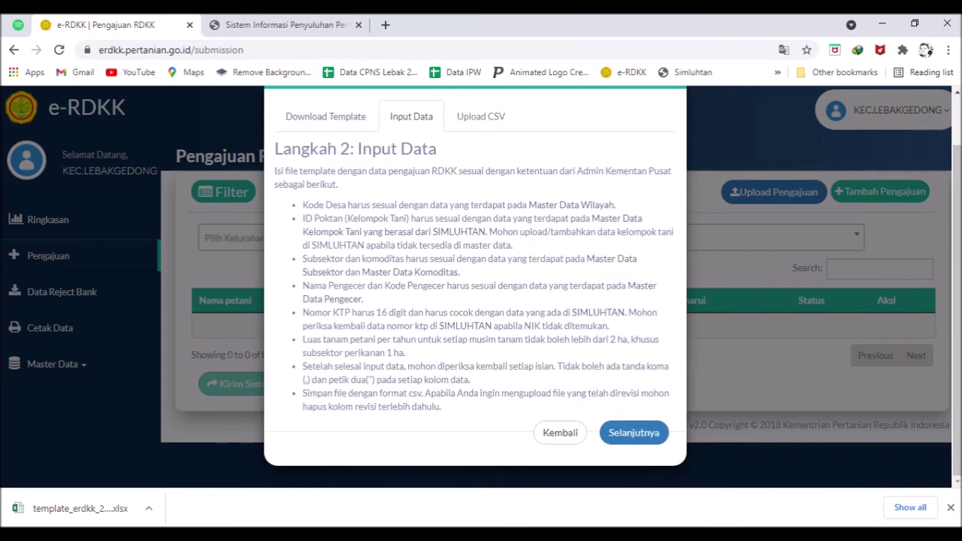
key(alt+Tab)
click(69, 332)
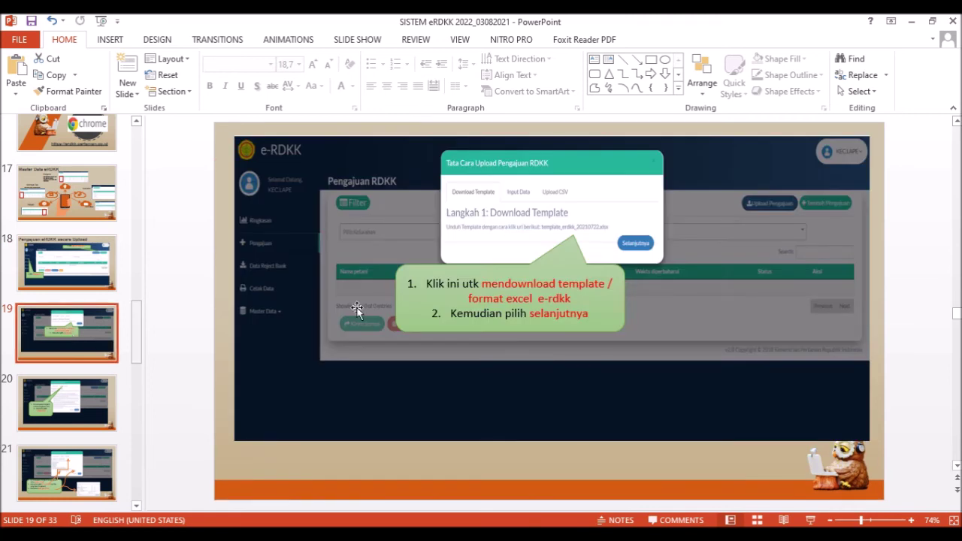
- Review slides 20 and 21 alongside e-RDKK's Upload CSV step
click(66, 410)
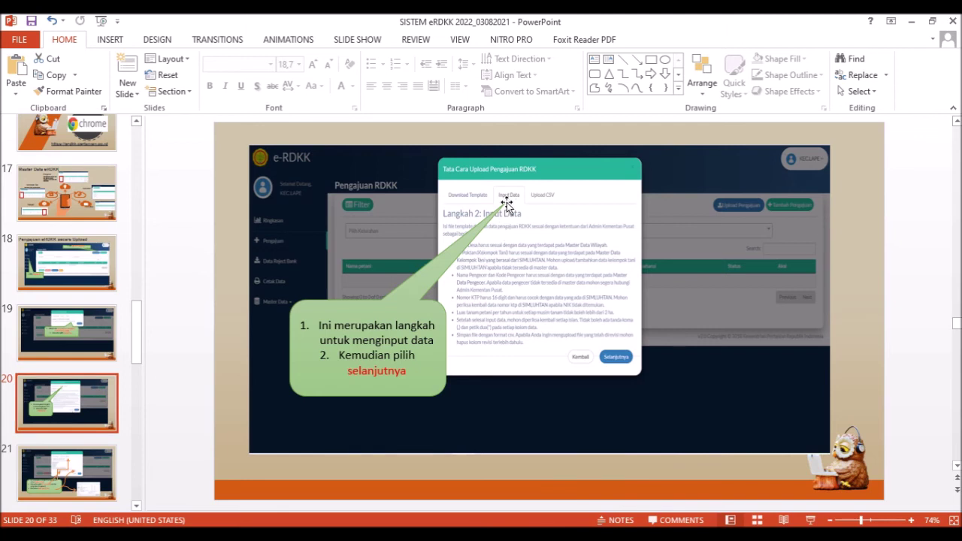
click(62, 466)
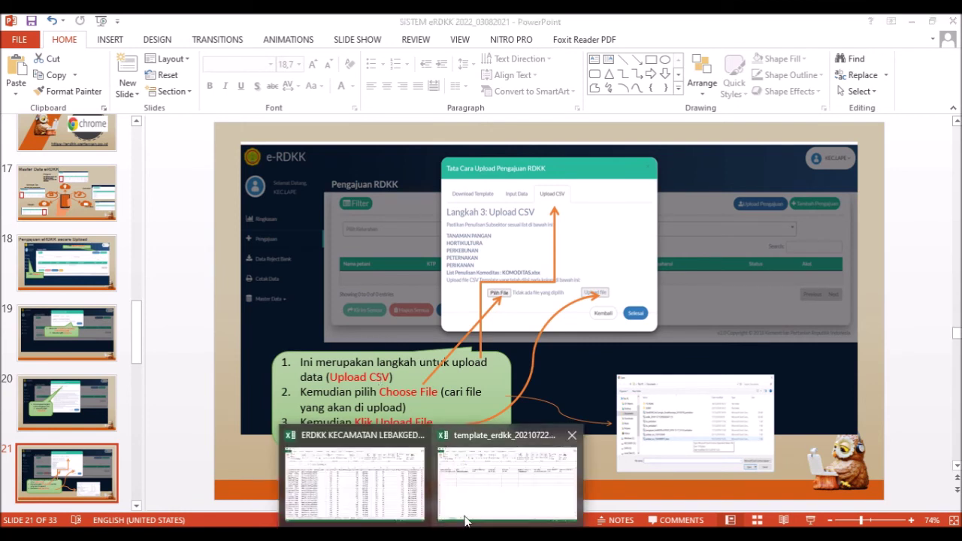
click(556, 467)
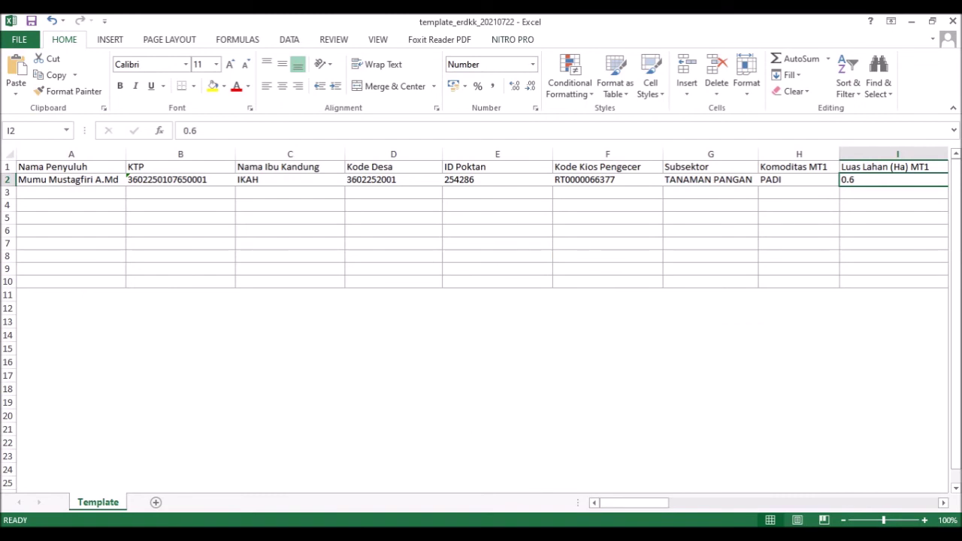
click(387, 470)
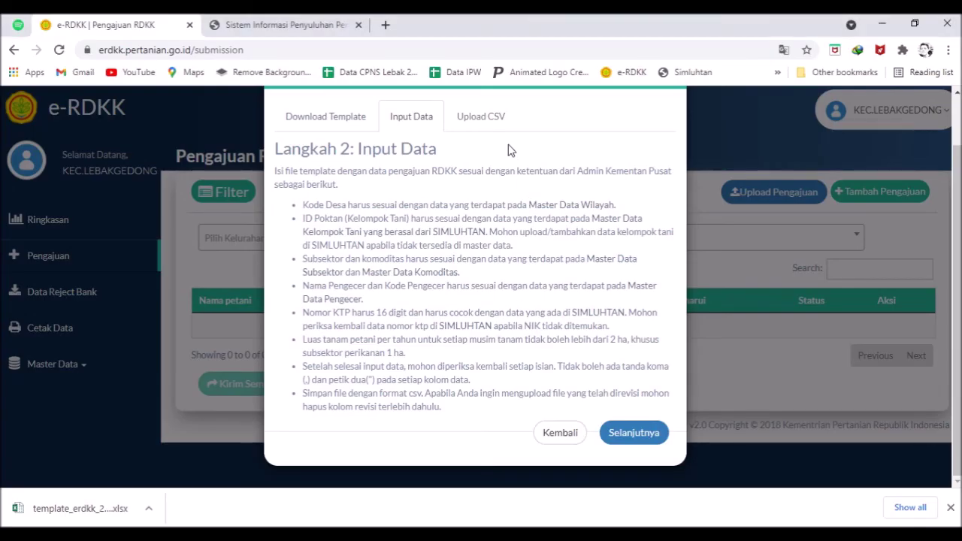
click(637, 437)
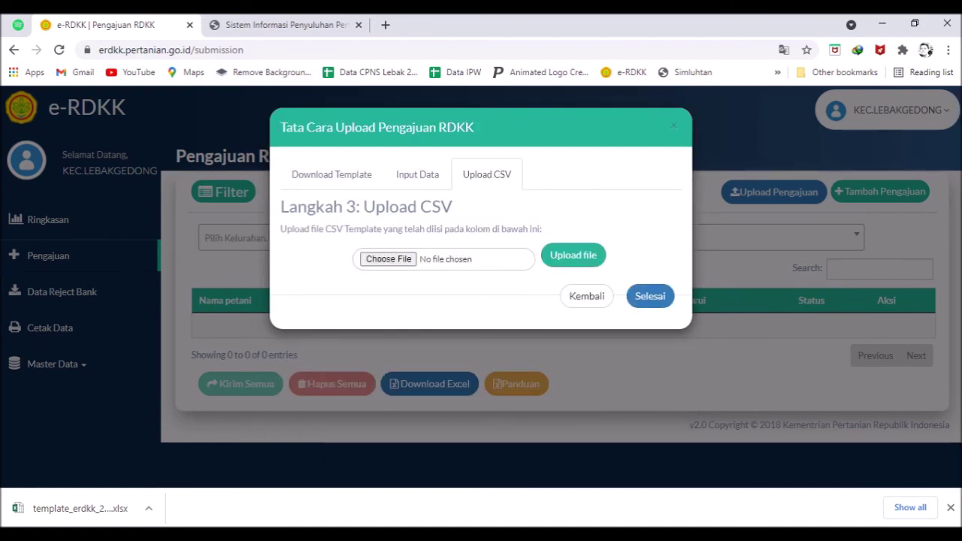
- Compare slide 22 on upload results with slide 21, then return to the template workbook
click(416, 534)
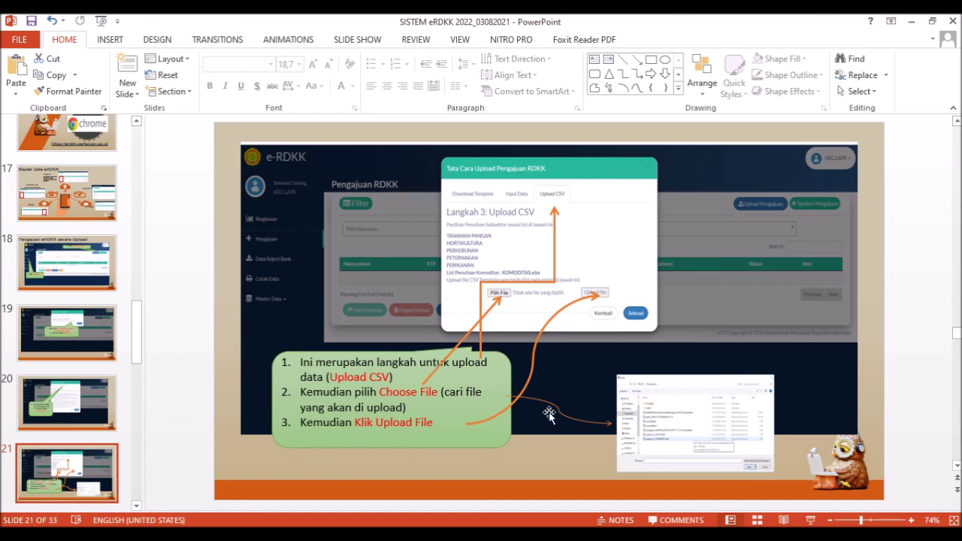
scroll(84, 431, down, 2)
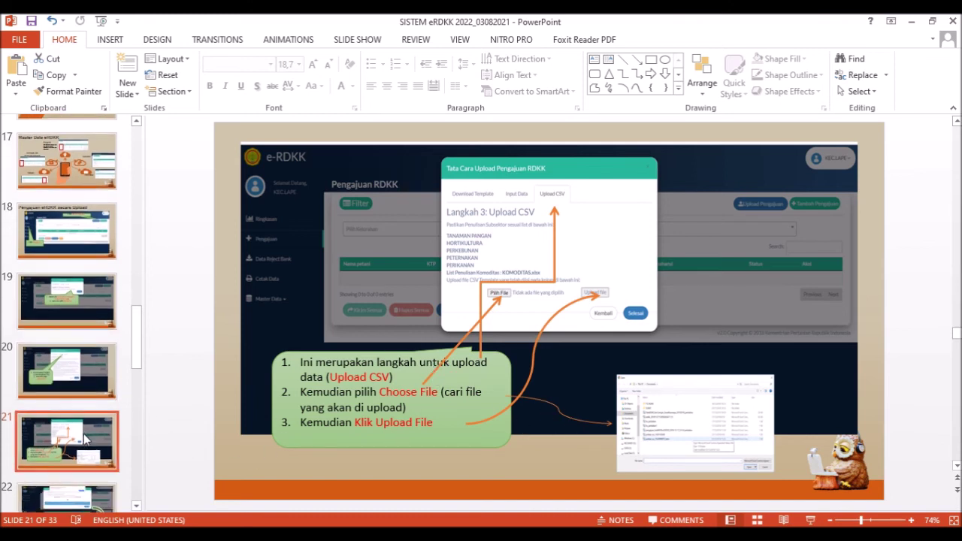
click(79, 431)
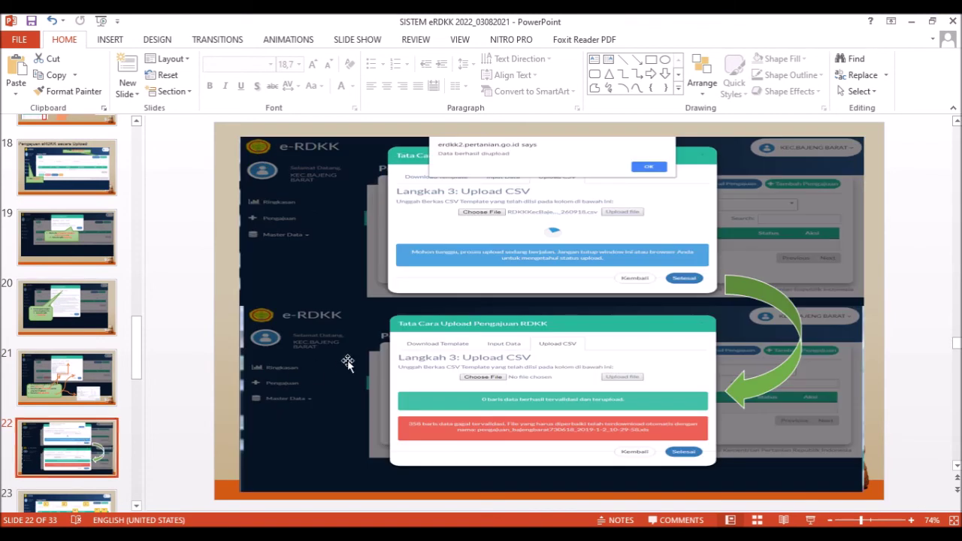
click(78, 396)
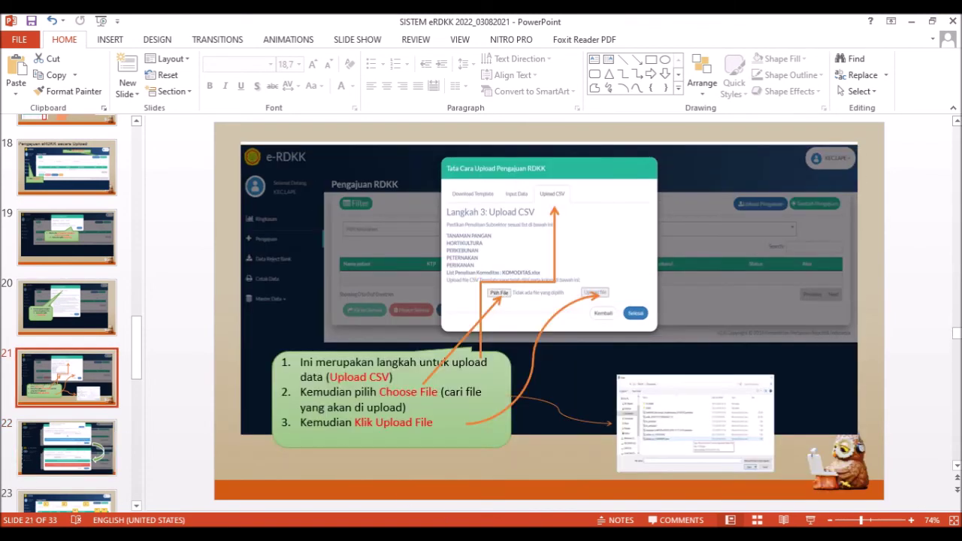
click(504, 496)
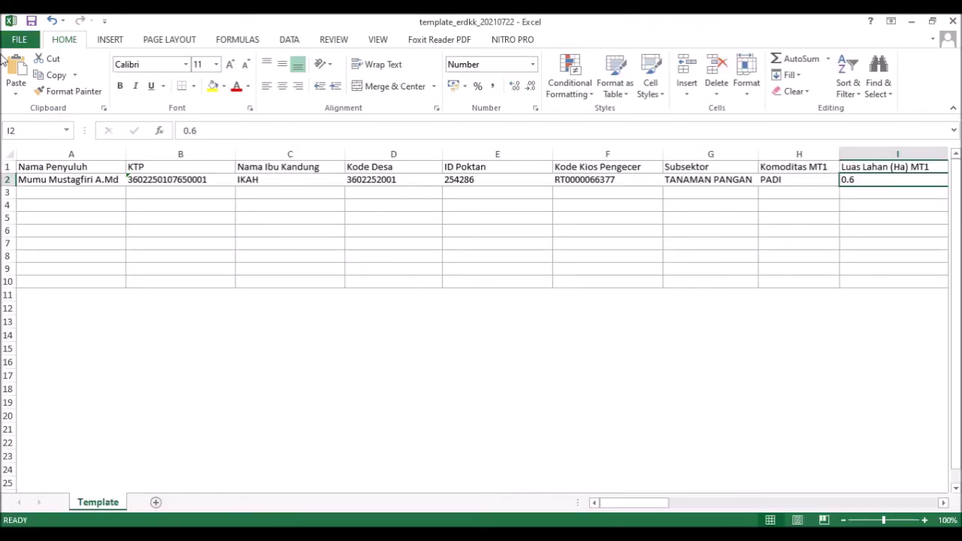
- Open Save As on the eRDKK folder with the name template_erdkk_20210722 selected
click(19, 39)
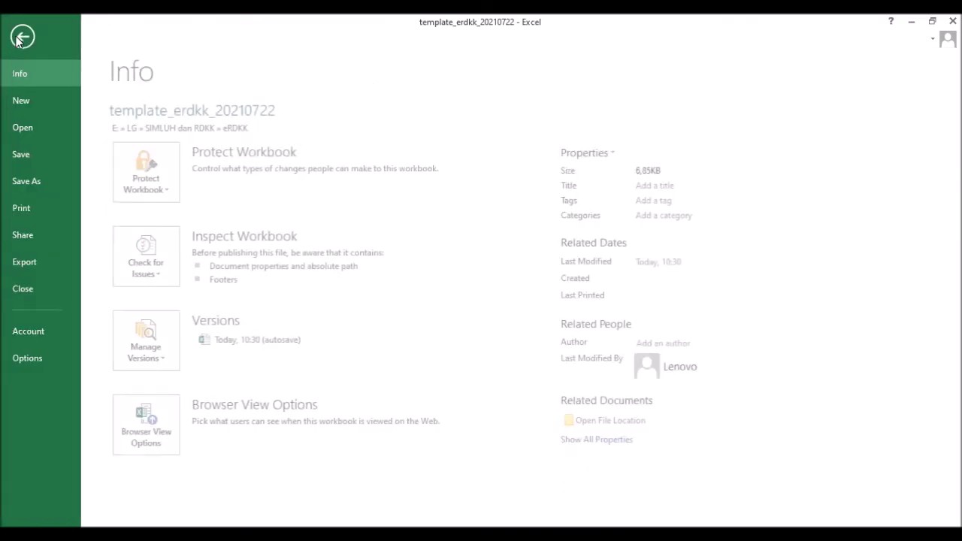
click(51, 194)
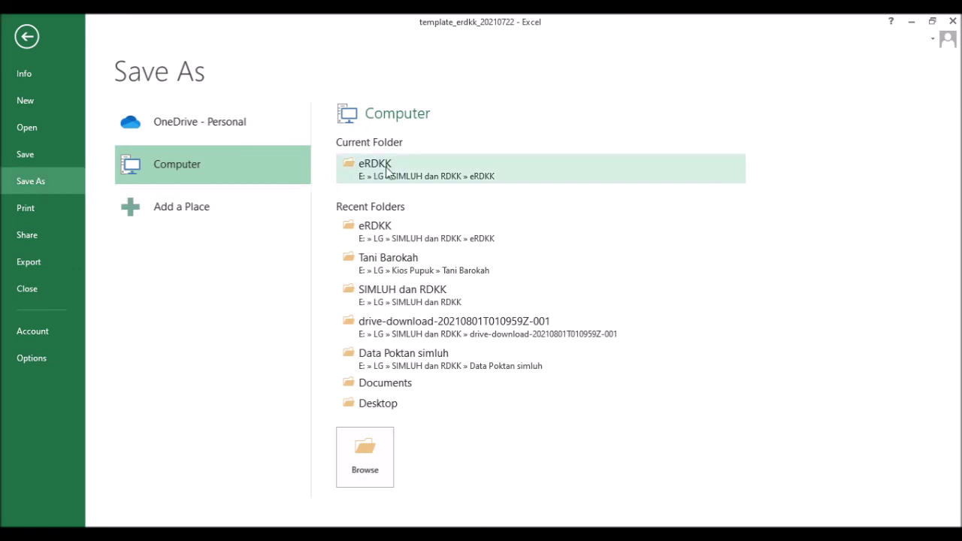
click(409, 181)
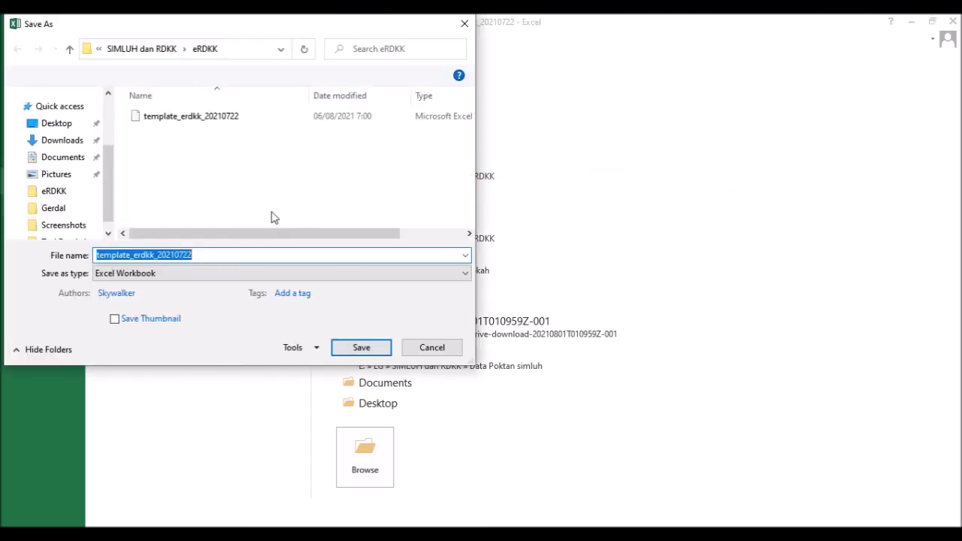
click(199, 256)
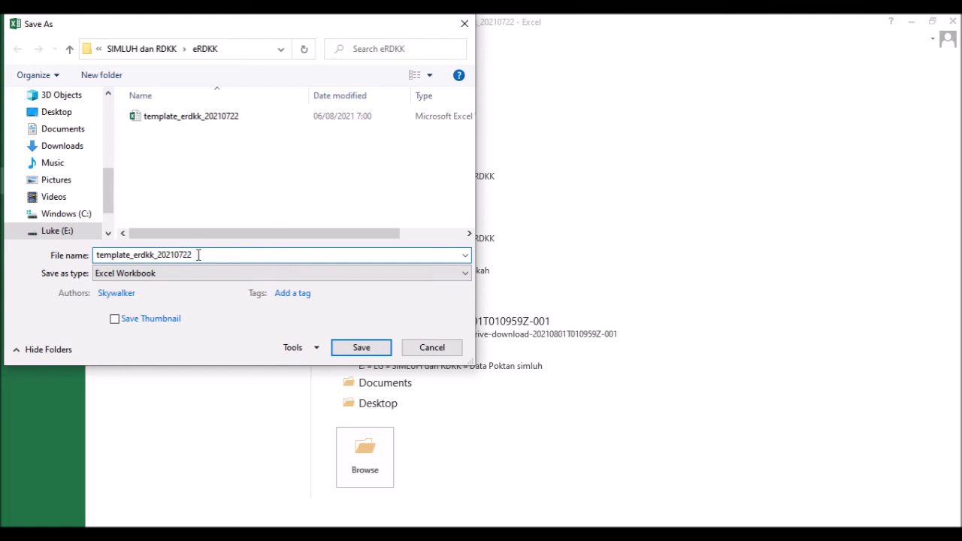
double_click(199, 255)
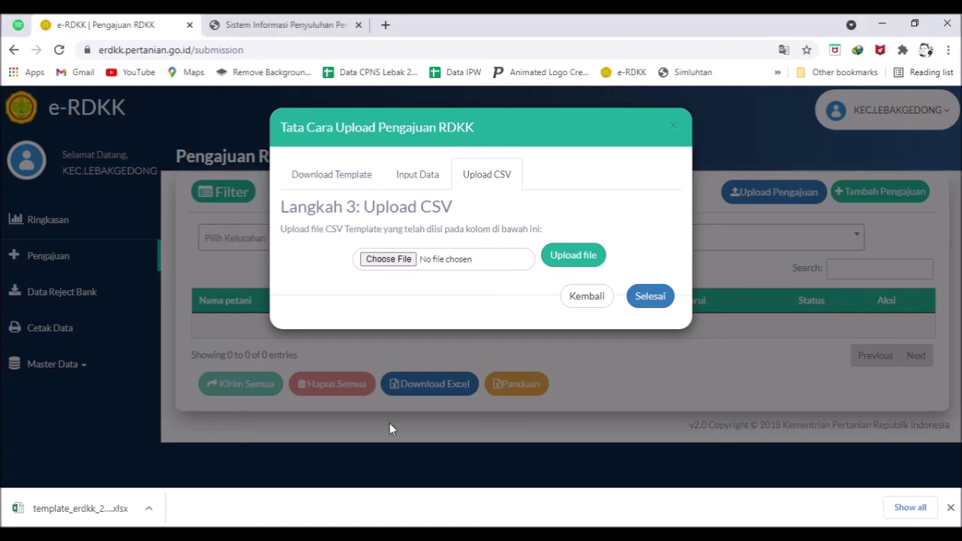
click(414, 182)
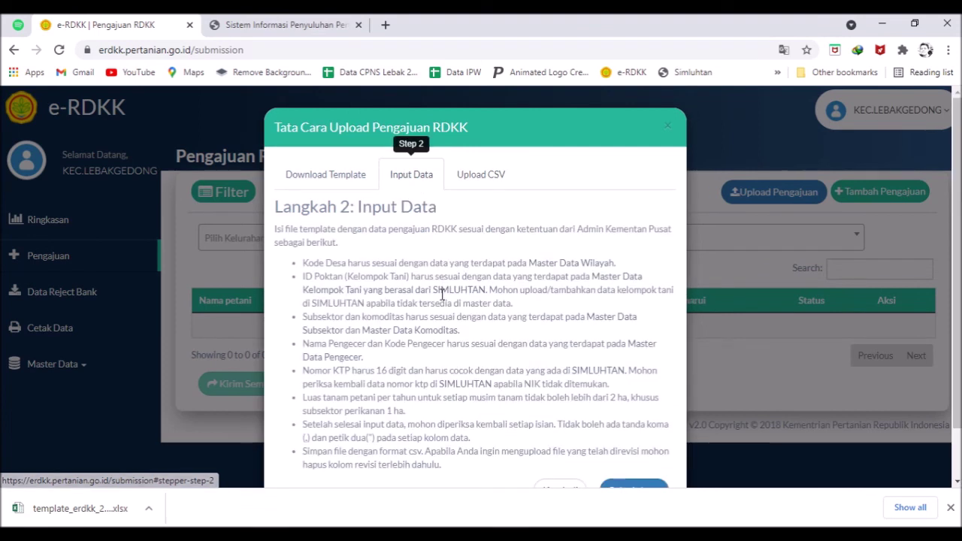
scroll(435, 362, down, 1)
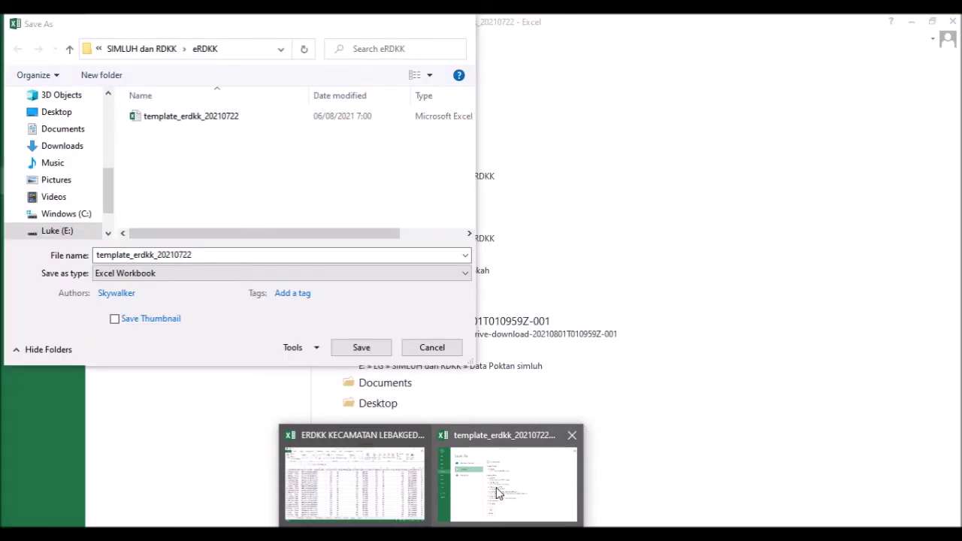
- Save the workbook as 'poktan runyu' in CSV (Comma delimited) format
click(494, 488)
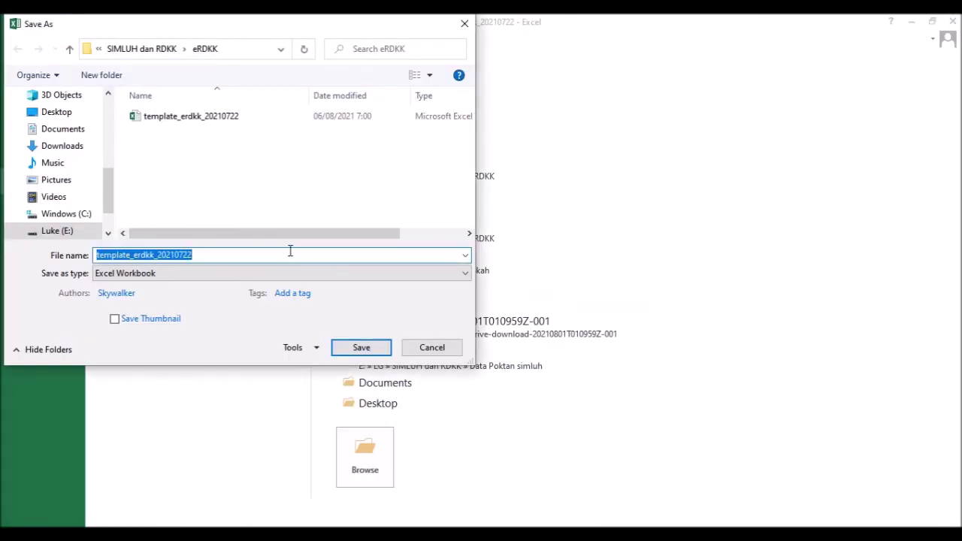
text(poktan runyu)
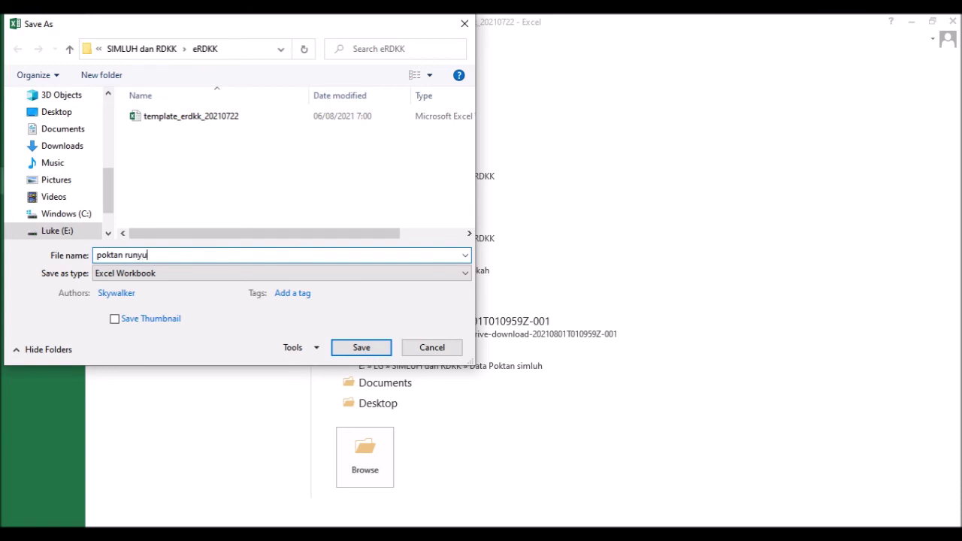
click(230, 275)
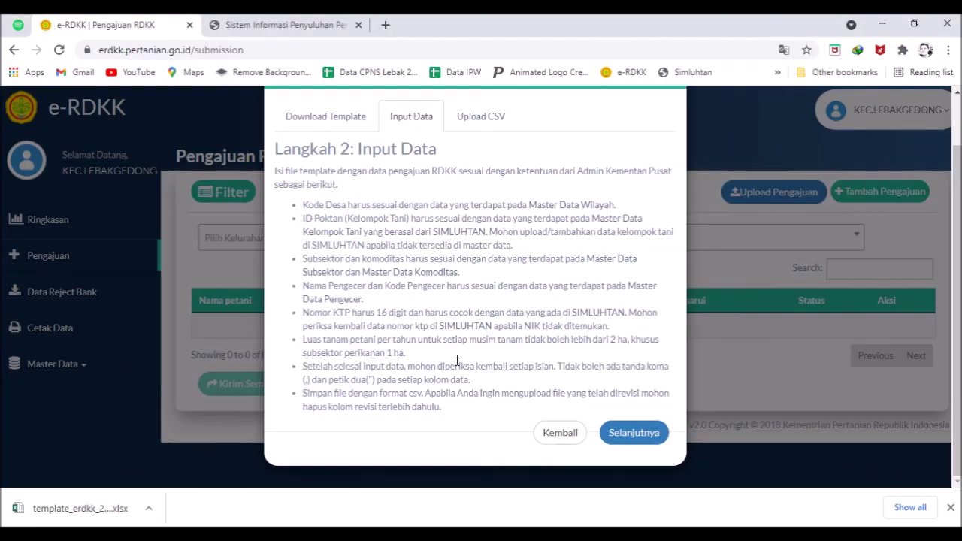
click(468, 524)
click(511, 473)
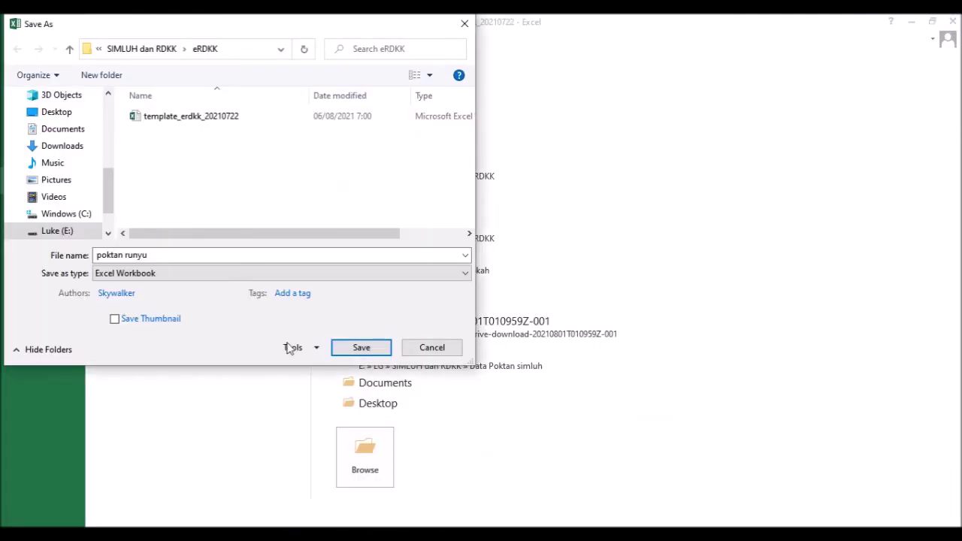
click(212, 274)
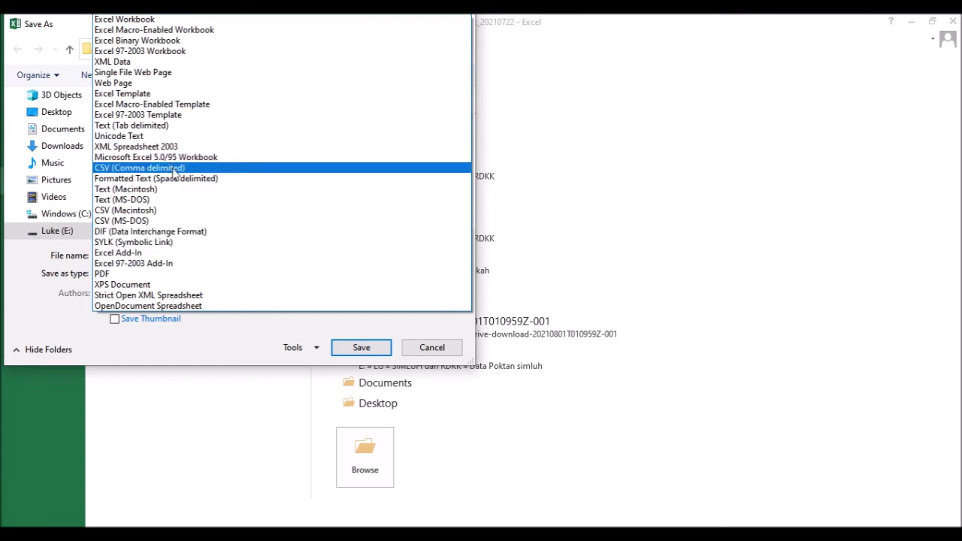
click(173, 169)
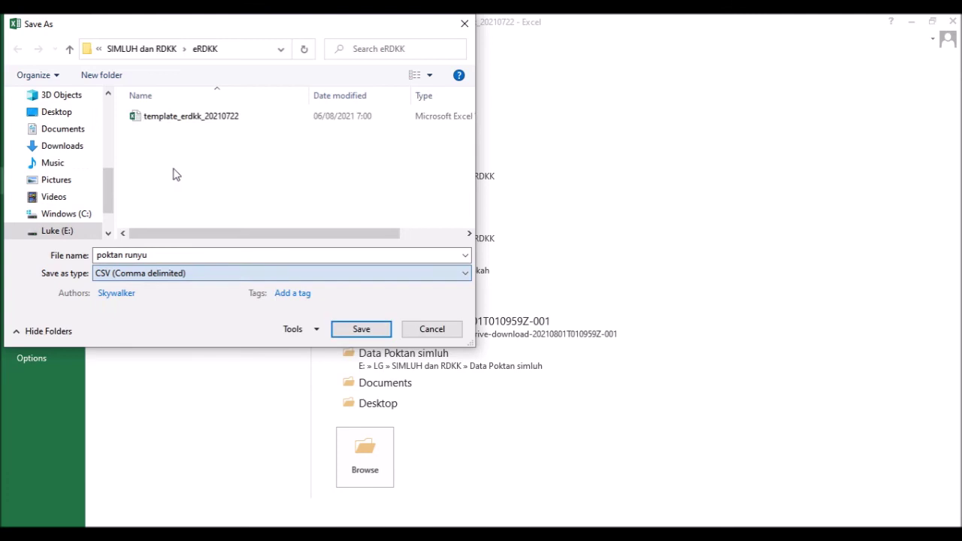
click(347, 336)
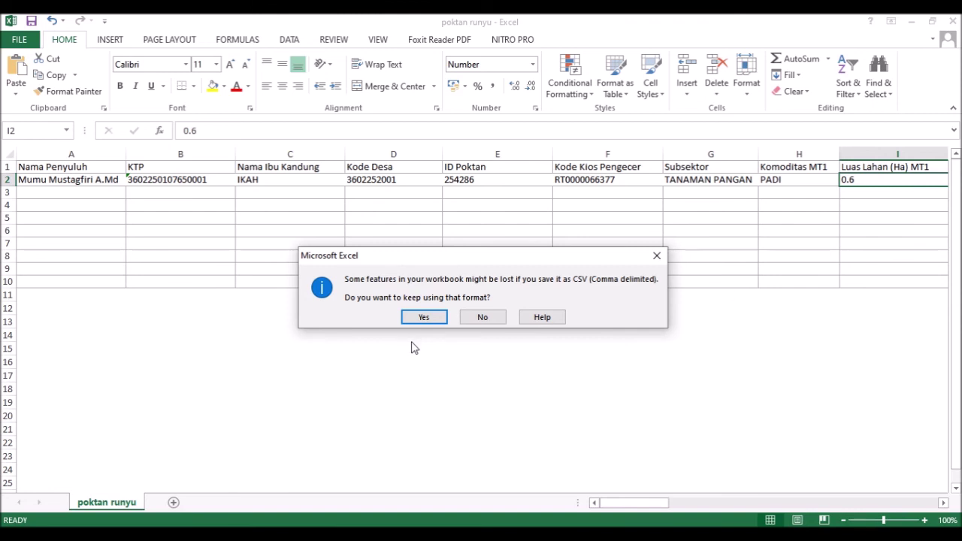
- Keep the poktan runyu file in CSV format, dismissing the not-enough-memory error
click(429, 317)
click(575, 328)
click(424, 317)
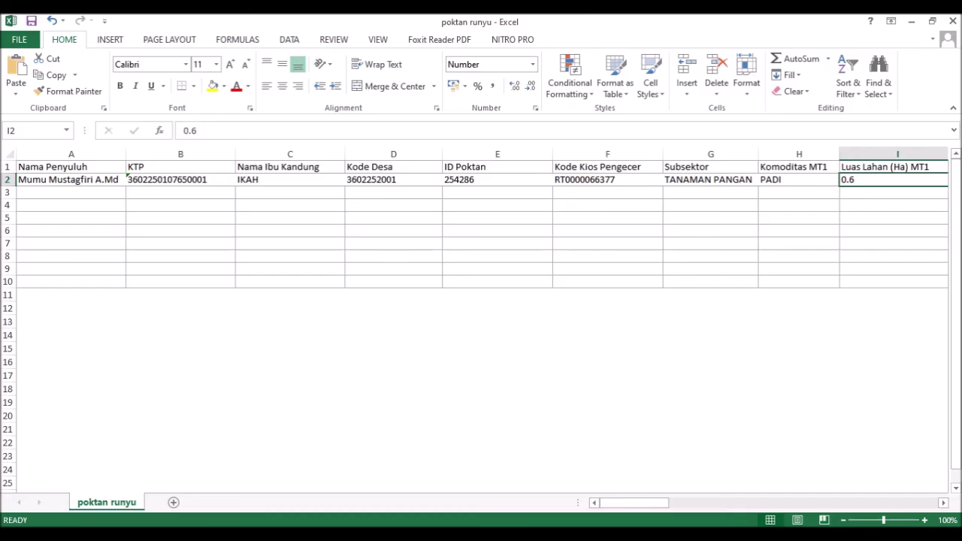
- Confirm the poktan runyu CSV is in the eRDKK folder, then return to the e-RDKK upload guide
key(alt+Tab)
scroll(264, 368, down, 1)
scroll(264, 369, up, 1)
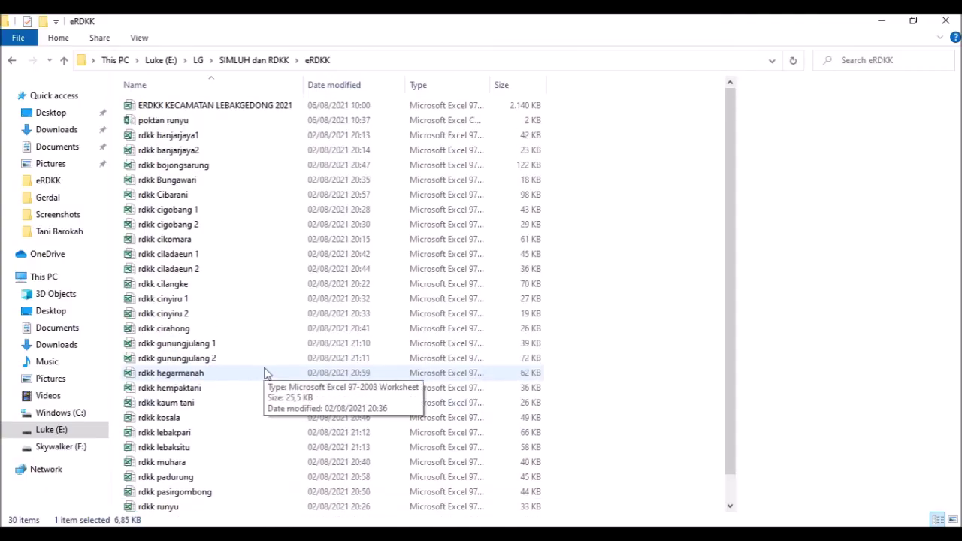
click(173, 126)
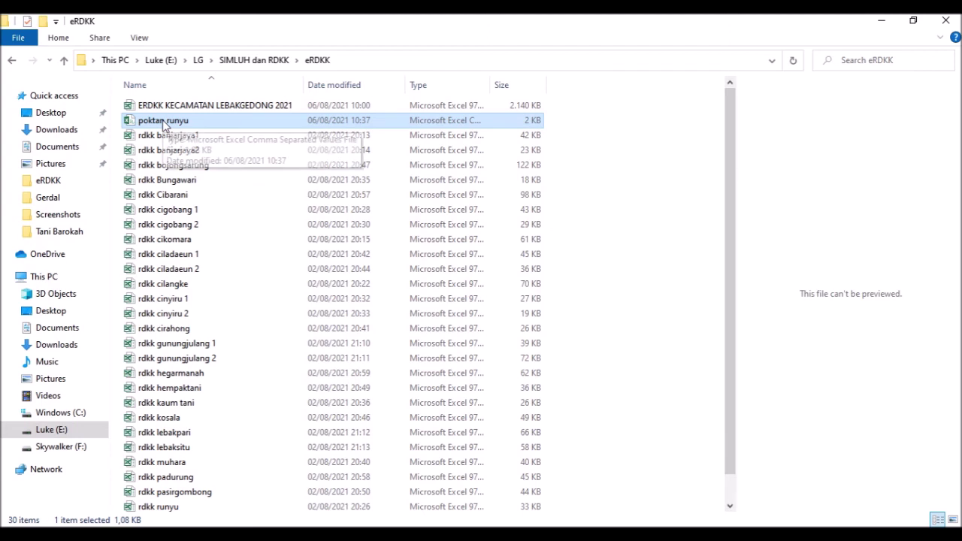
click(343, 534)
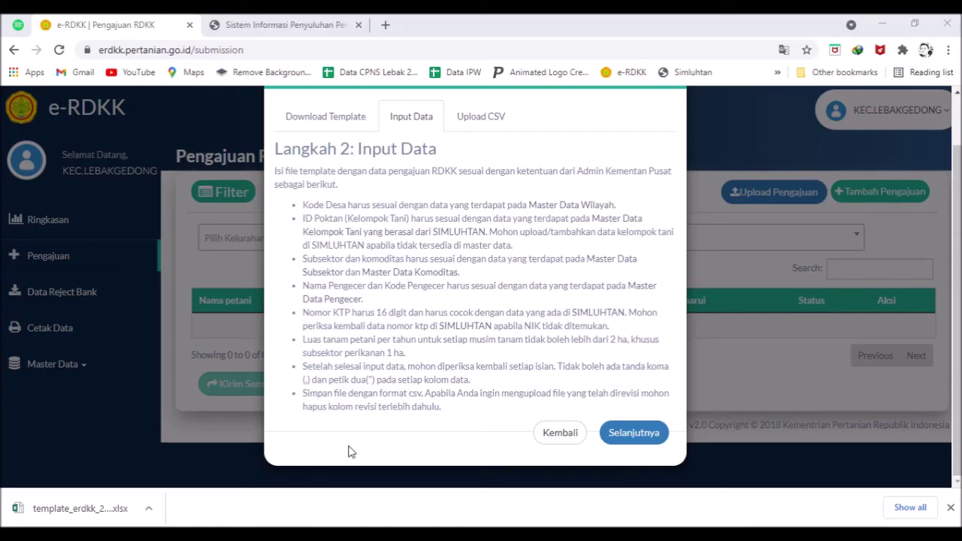
- Advance the guide to Langkah 3: Upload CSV and bring up the file picker
click(615, 445)
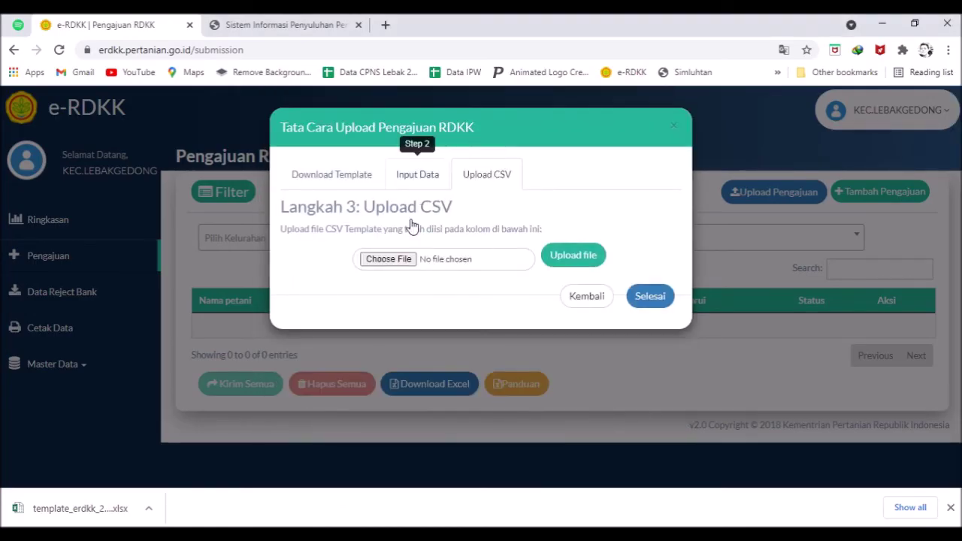
click(408, 261)
click(408, 260)
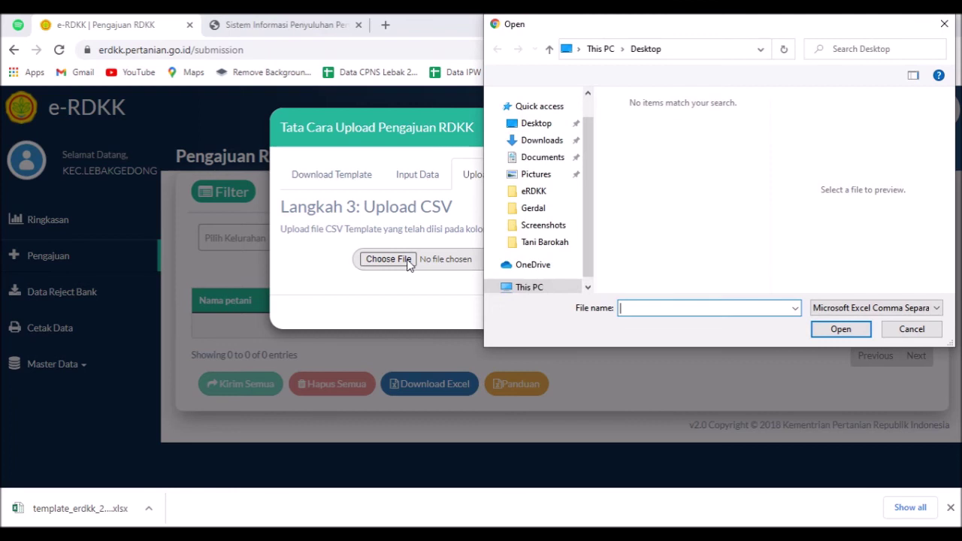
scroll(555, 263, down, 1)
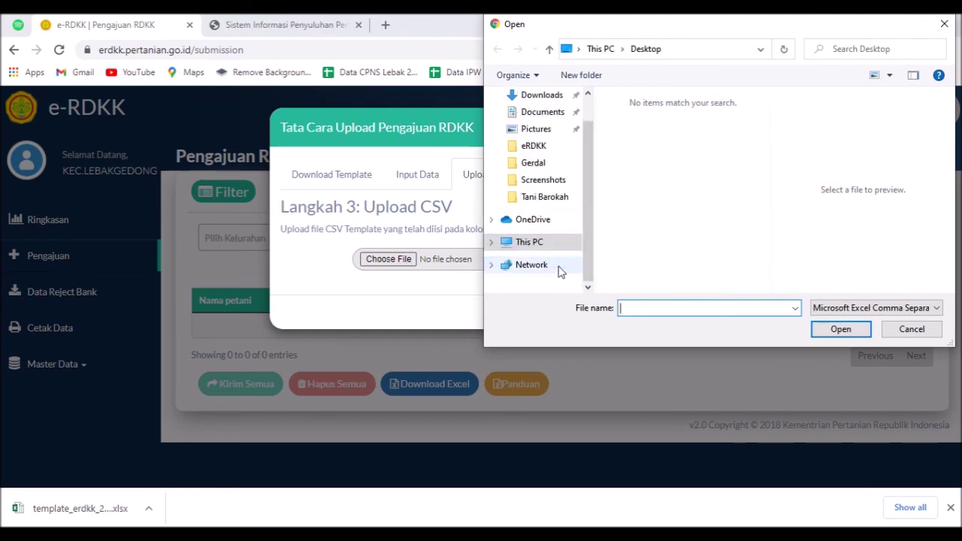
- Choose poktan runyu from E:\LG\SIMLUH dan RDKK\eRDKK as the upload file
double_click(541, 245)
click(545, 254)
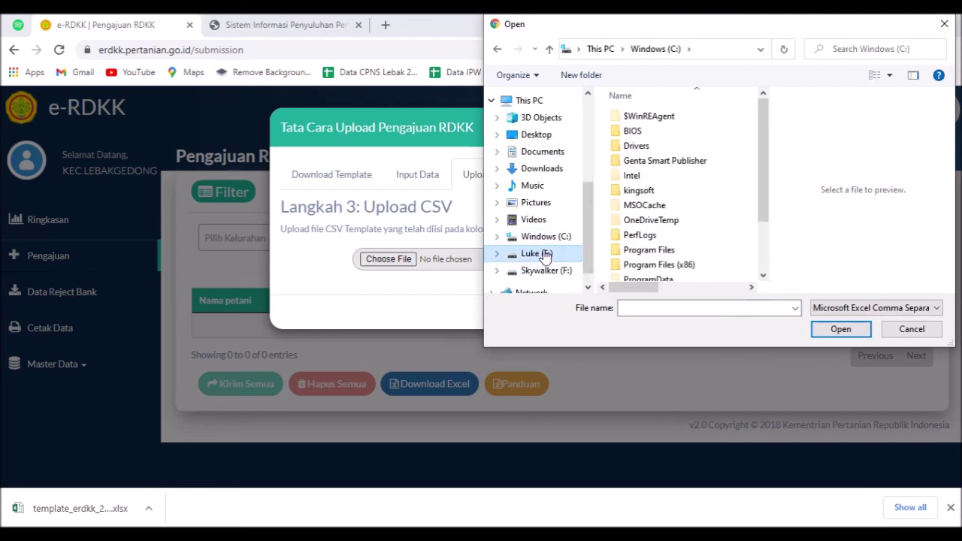
click(650, 176)
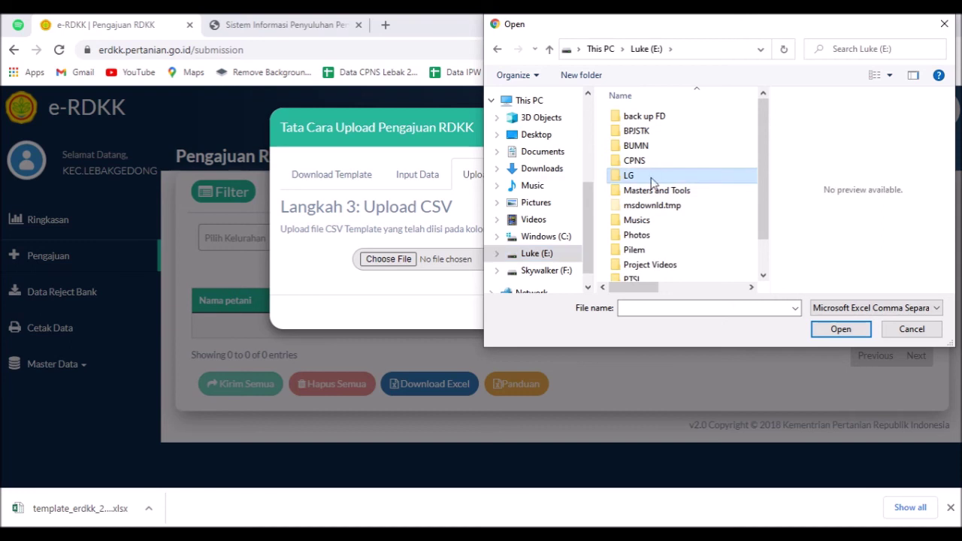
scroll(674, 206, down, 3)
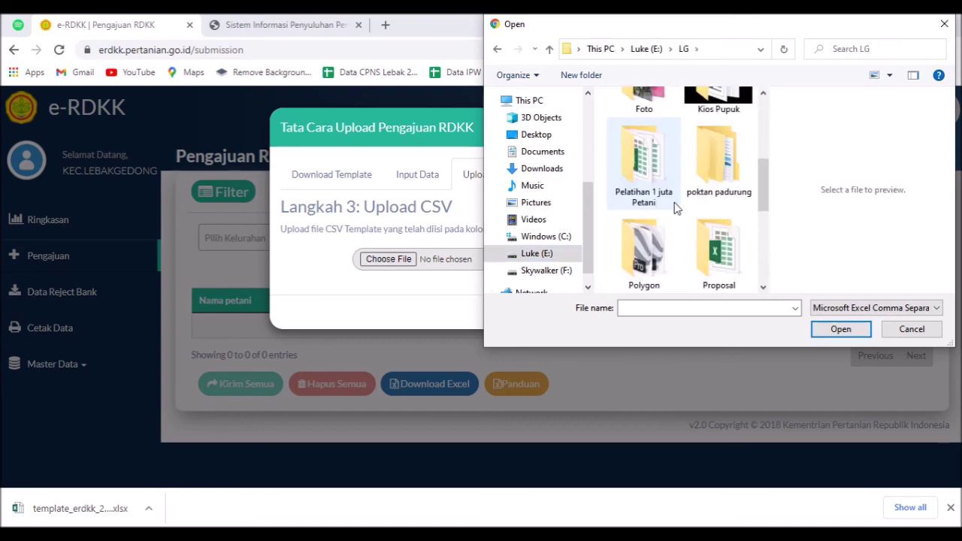
scroll(675, 208, down, 2)
double_click(710, 232)
double_click(635, 176)
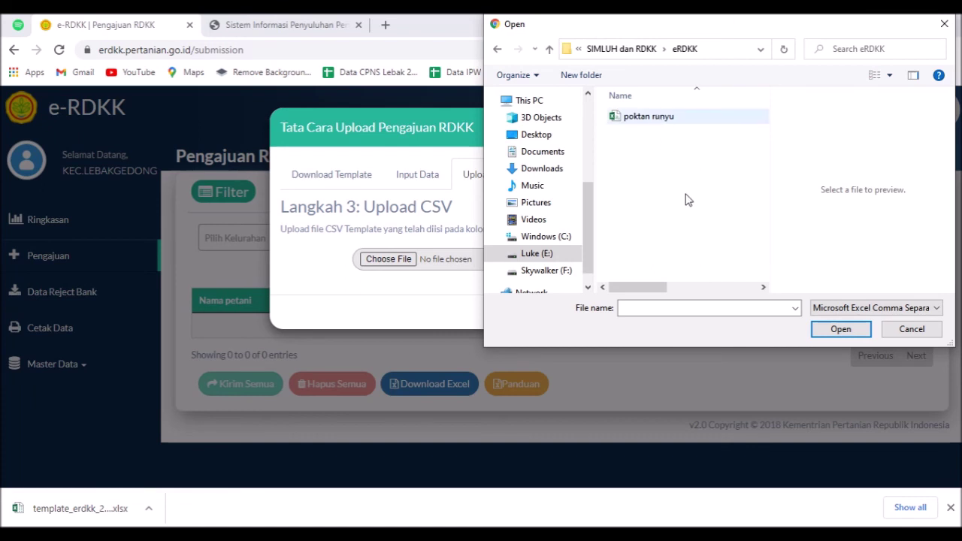
click(662, 117)
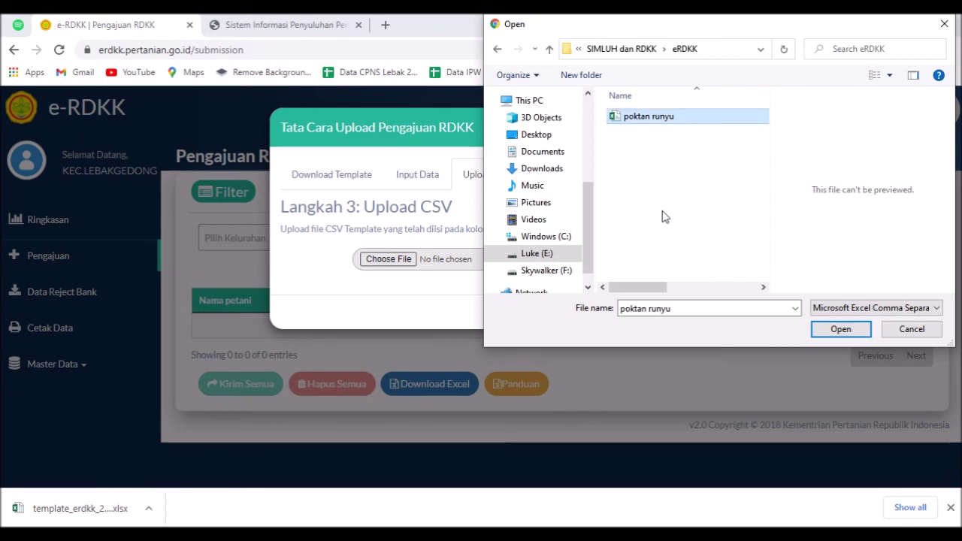
drag(661, 30, 618, 117)
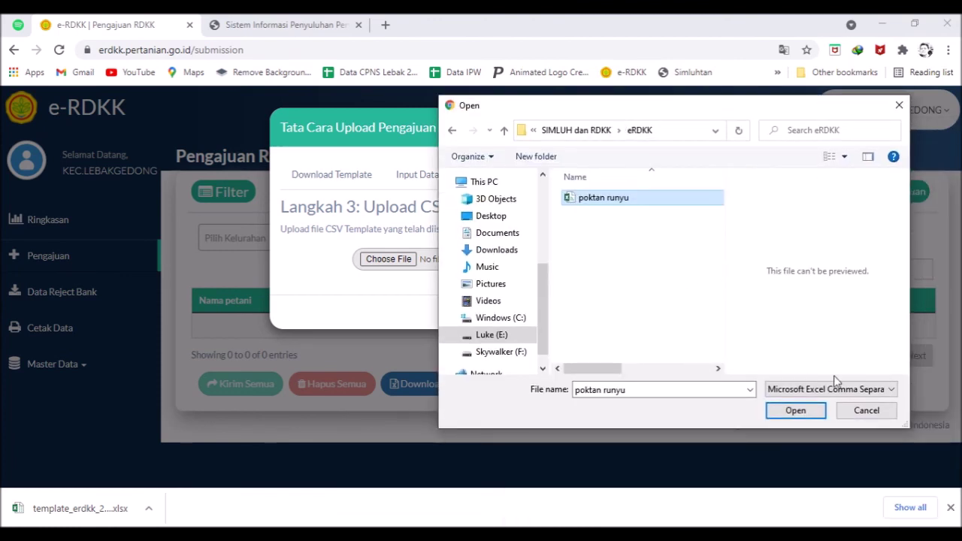
click(811, 414)
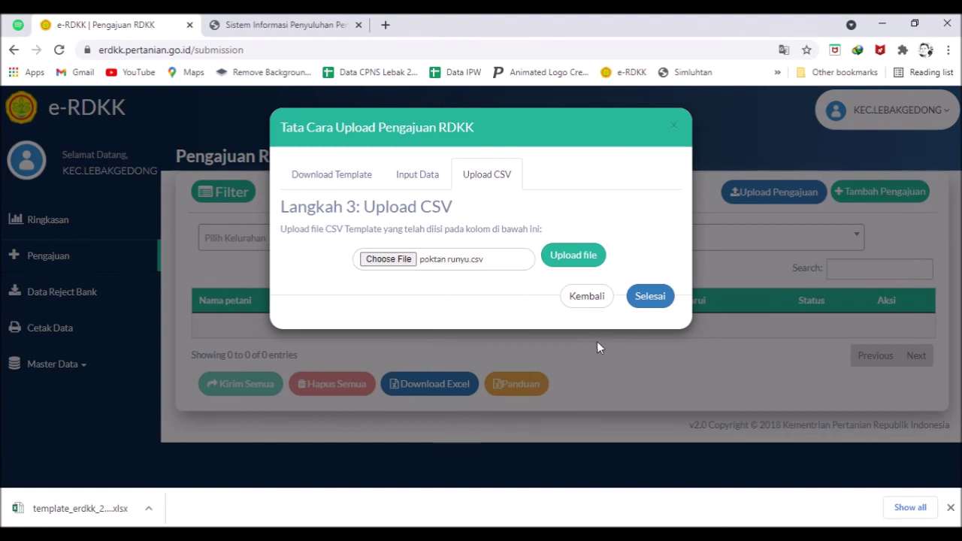
- Upload poktan runyu.csv twice, dismissing the 'Gagal memvalidasi data' error each time
click(574, 258)
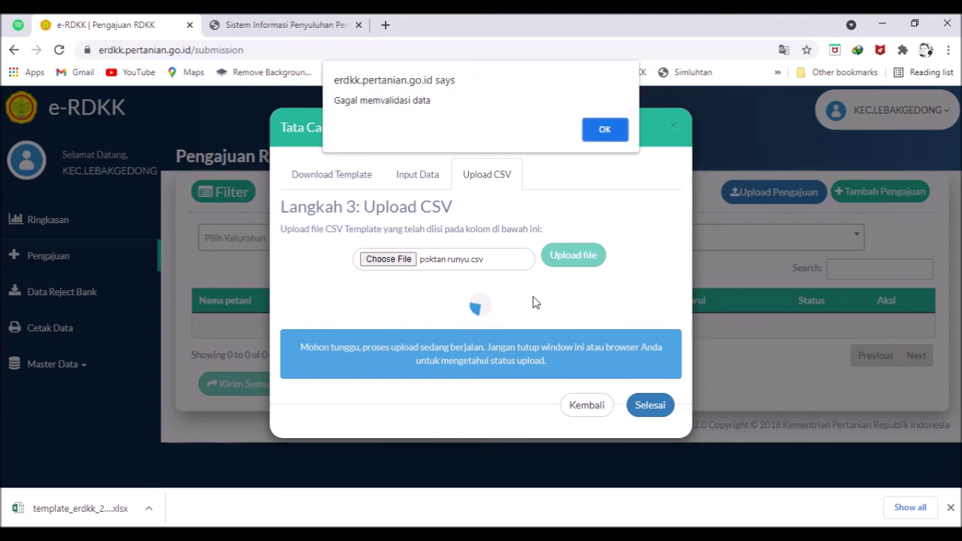
click(605, 129)
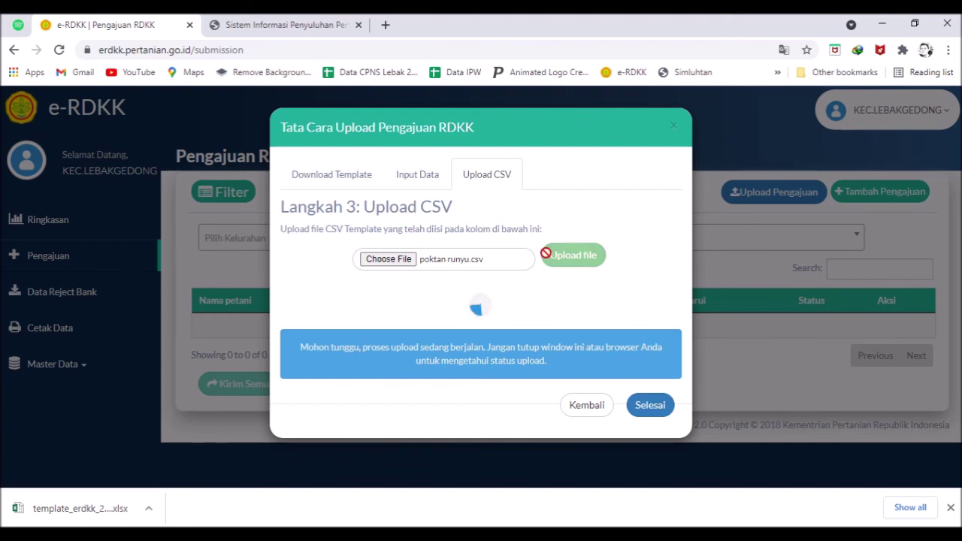
click(639, 406)
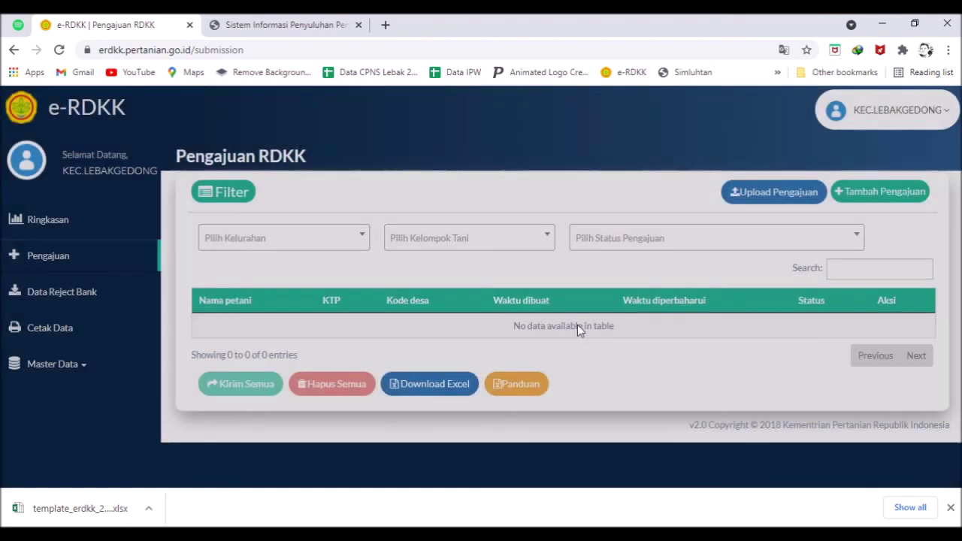
click(775, 193)
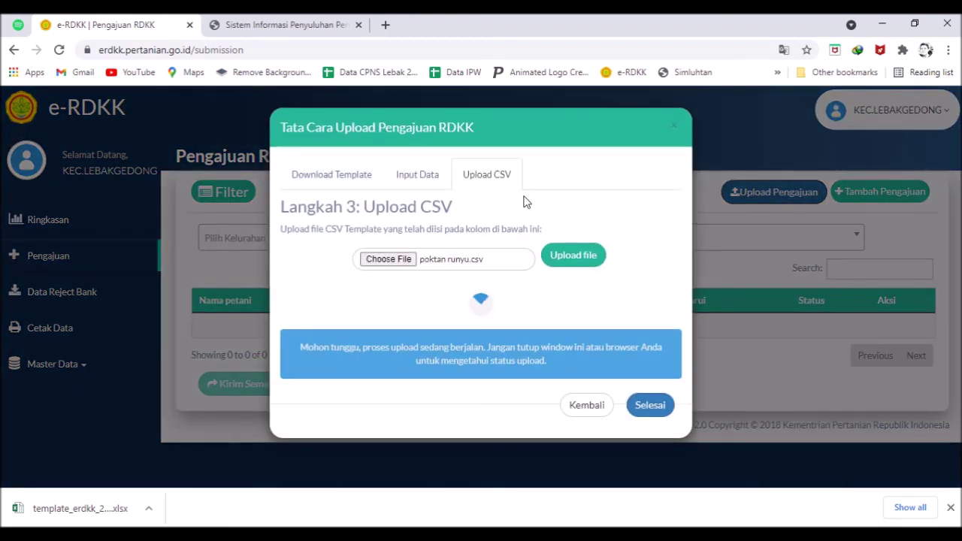
click(563, 259)
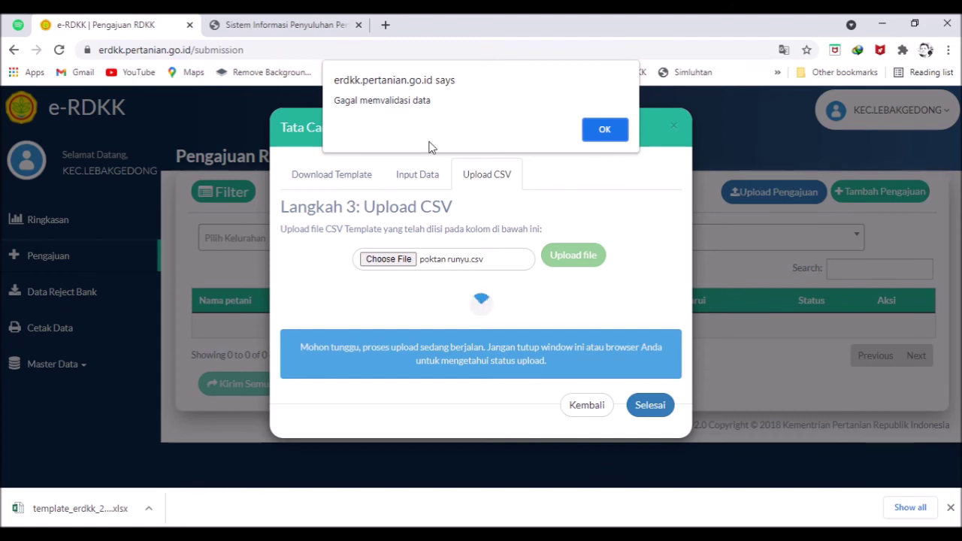
click(609, 133)
- Step along row 2 of poktan runyu from ID Poktan through the MT2 and MT3 columns and back
mouse_move(453, 526)
click(486, 492)
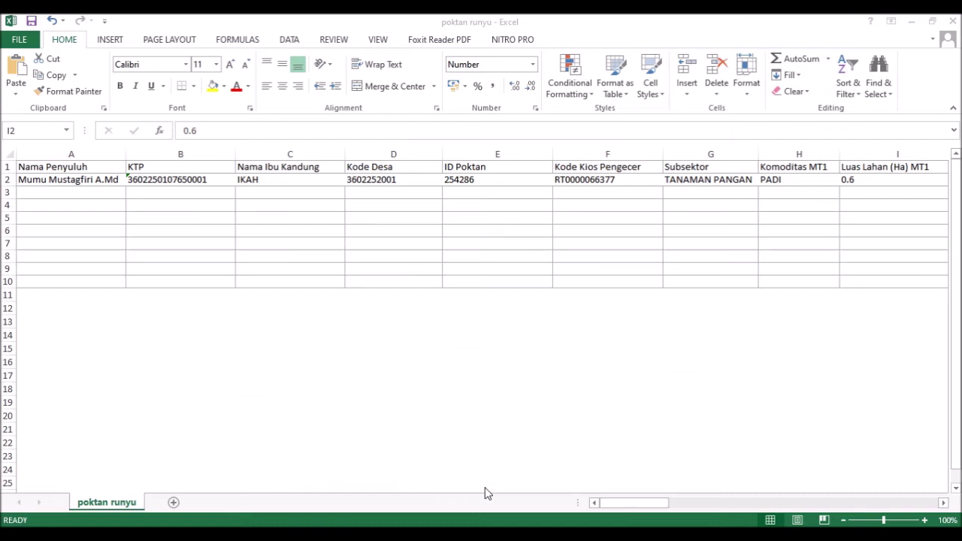
click(456, 184)
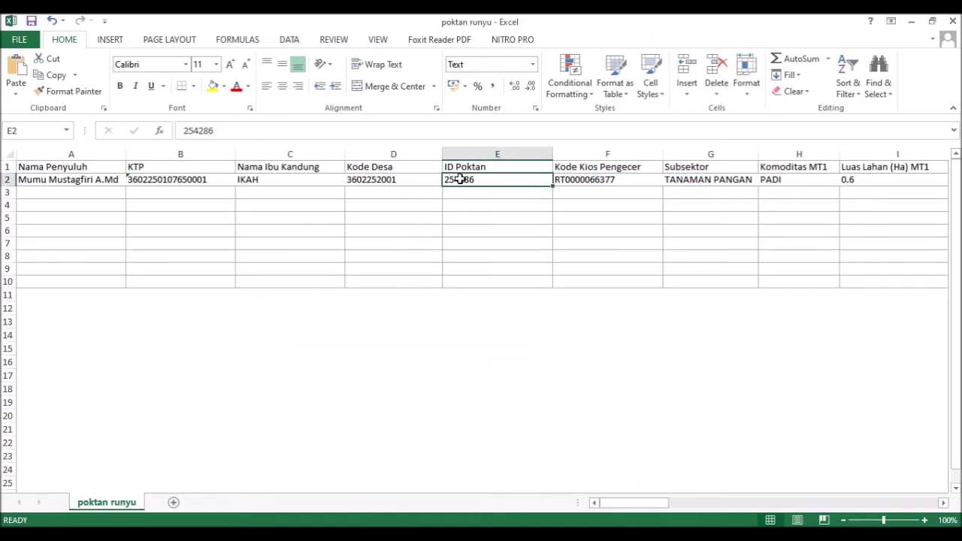
key(Right)
key(Right)
key(Right)
key(Right)
key(Right)
key(Right)
key(Right)
key(Right)
key(Right)
key(Right)
key(Right)
key(Right)
key(Right)
key(Right)
key(Right)
key(Right)
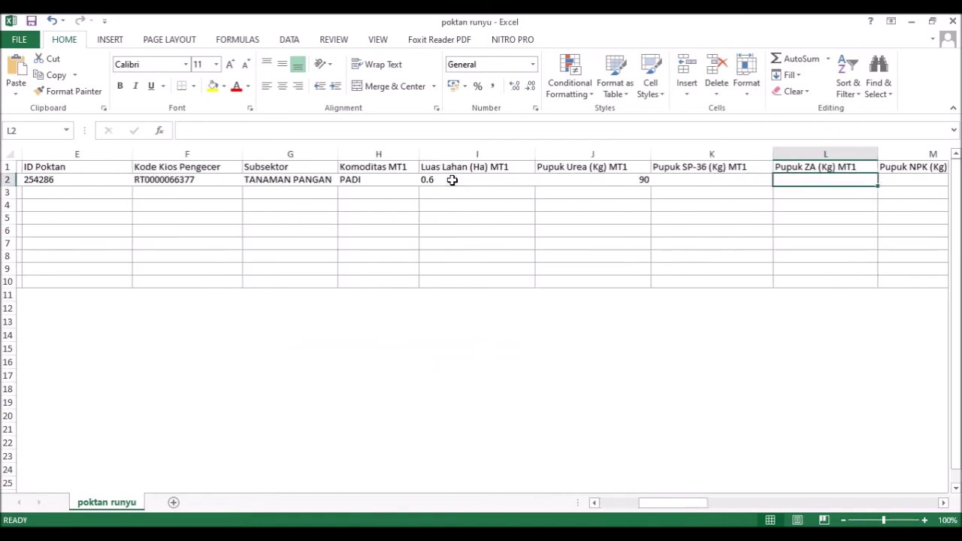
key(Right)
key(Right)
key(Right)
key(Right)
key(Right)
key(Right)
key(Right)
key(Right)
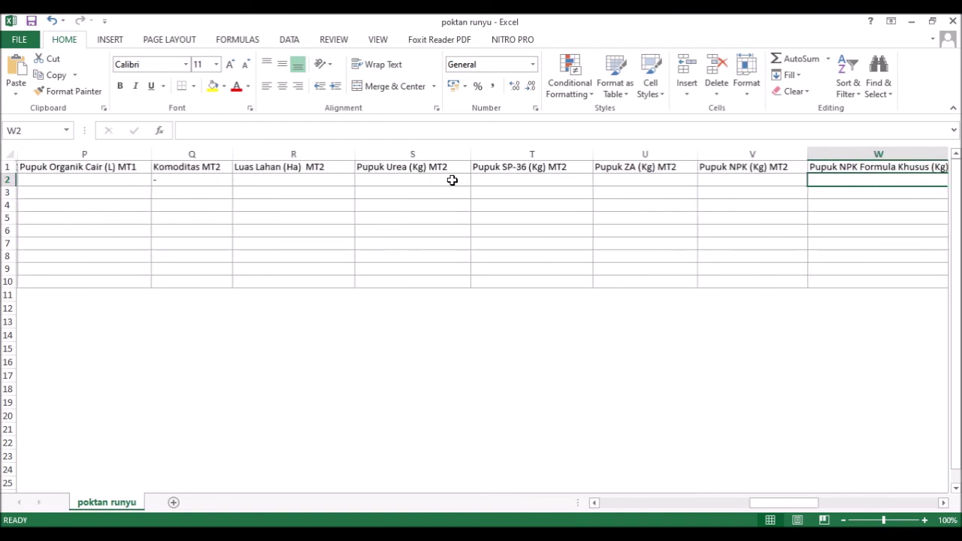
key(Right)
key(Right)
key(Right)
key(Right)
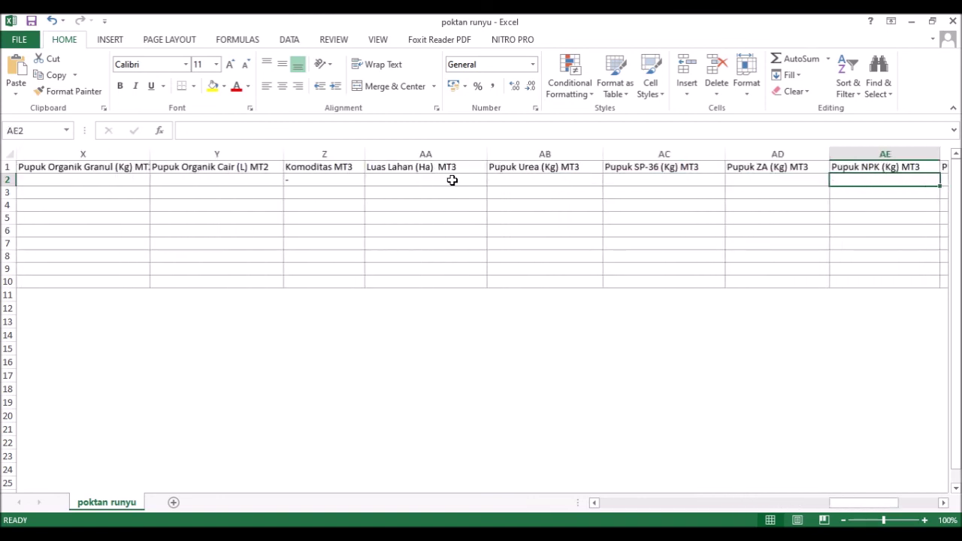
key(Left)
key(Left)
key(Left)
key(Left)
key(Left)
key(Left)
key(Left)
key(Left)
key(Left)
key(Left)
key(Left)
key(Left)
key(Left)
key(Left)
key(Left)
key(Left)
key(Left)
key(Left)
key(Left)
key(Left)
key(Left)
key(Left)
key(Left)
key(Left)
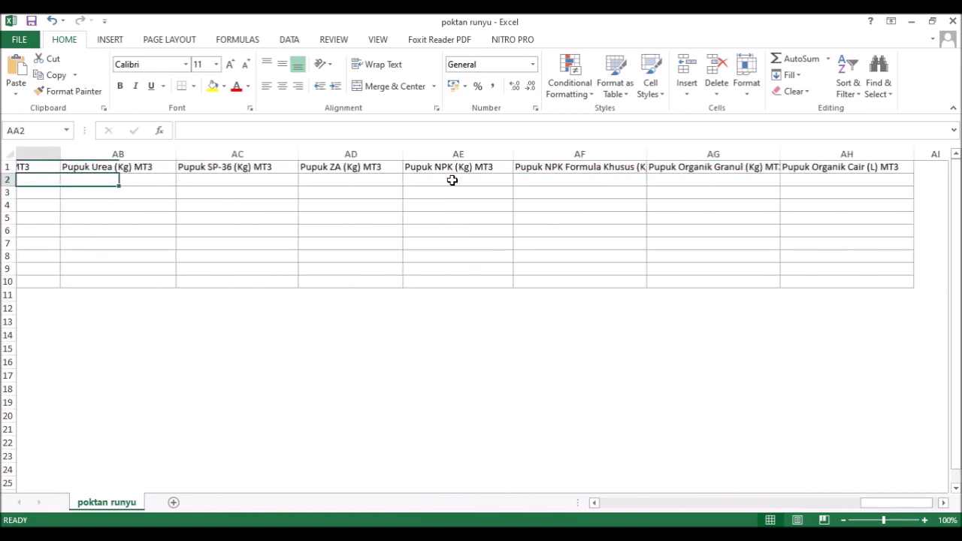
key(Left)
key(Left)
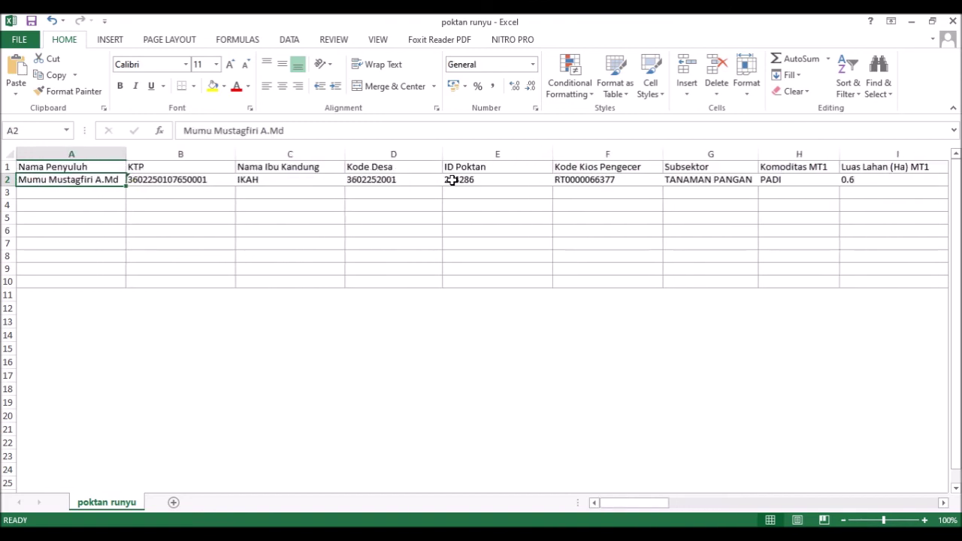
- Check the KTP, Nama Ibu Kandung, Kode Desa, ID Poktan and Kode Kios Pengecer values in B2–F2
click(229, 180)
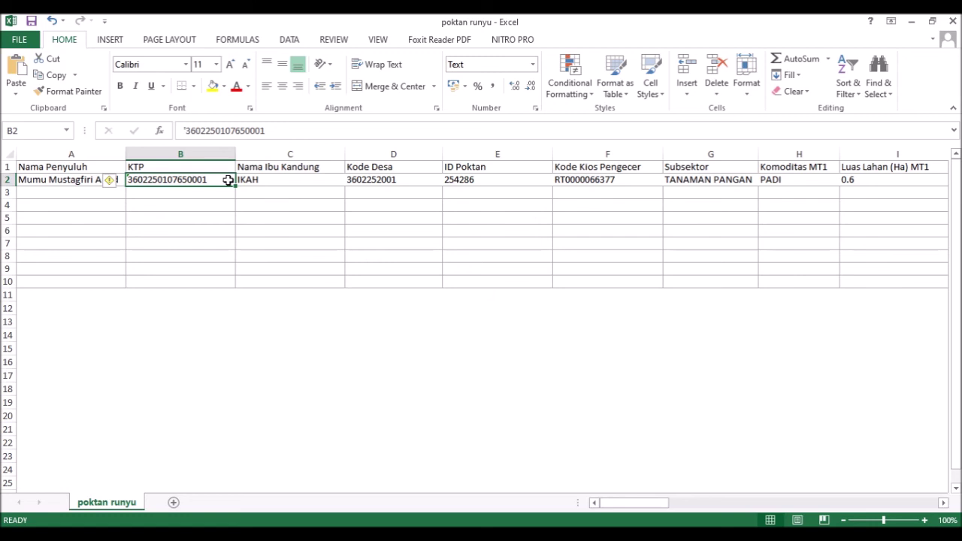
click(268, 181)
click(388, 181)
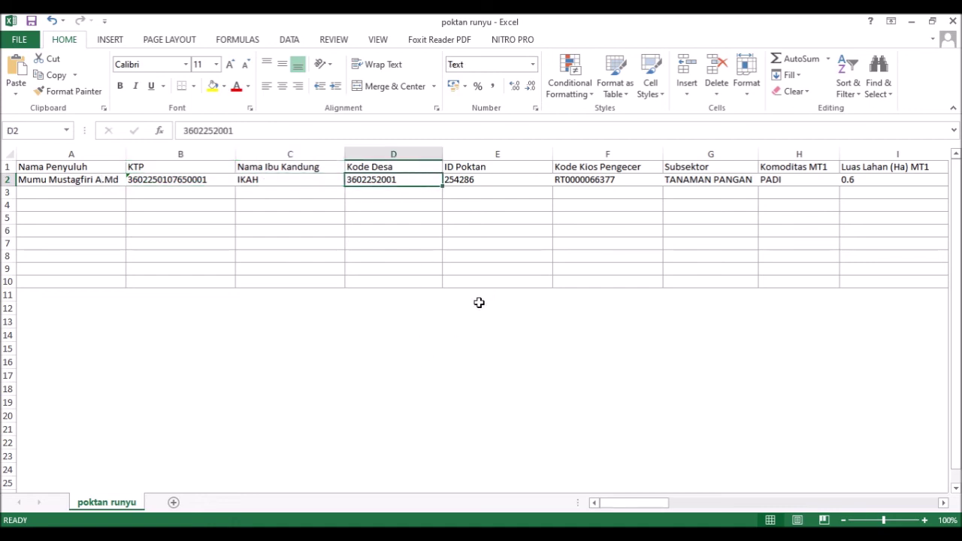
click(501, 183)
click(565, 180)
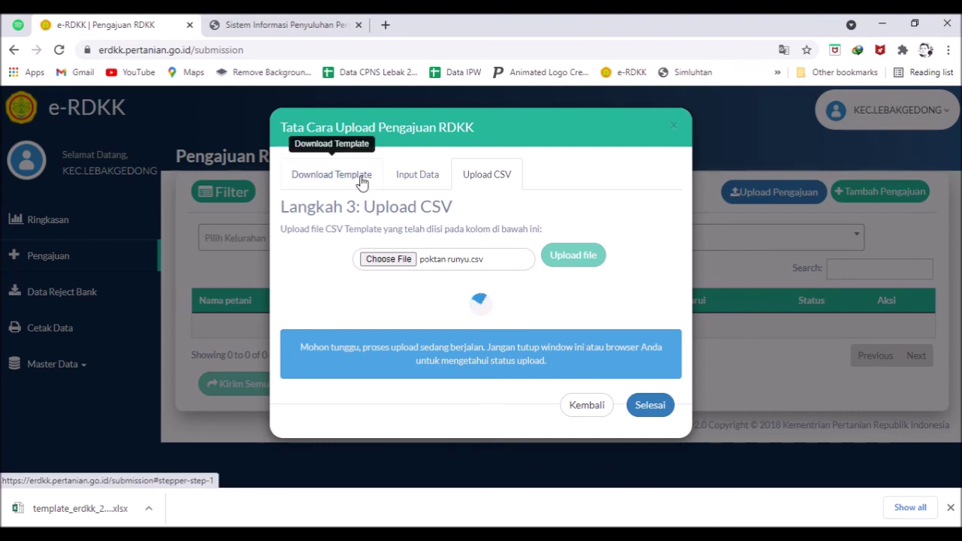
- Scroll the SIMLUHTAN member form back to the top and bring up the ERDKK KECAMATAN LEBAKGEDONG 2021 workbook
click(286, 24)
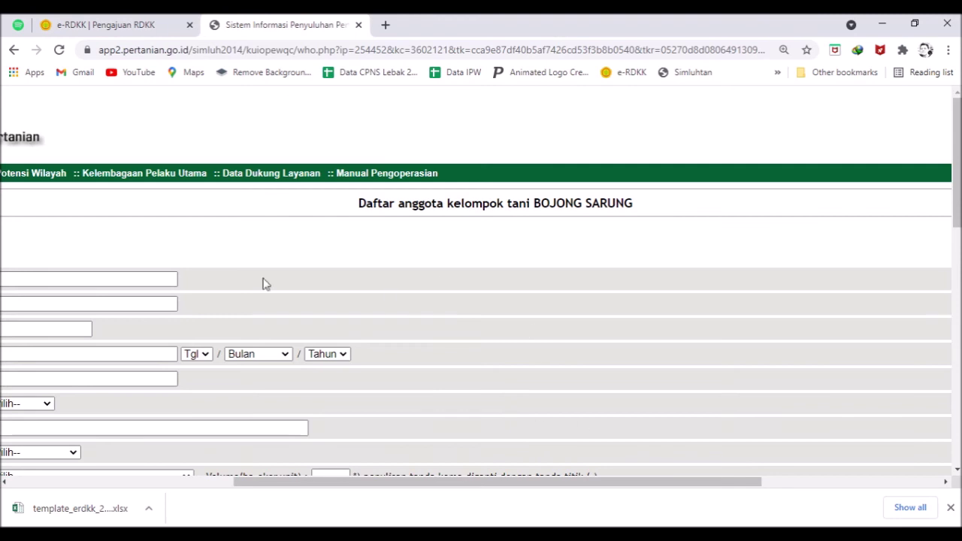
scroll(580, 468, left, 5)
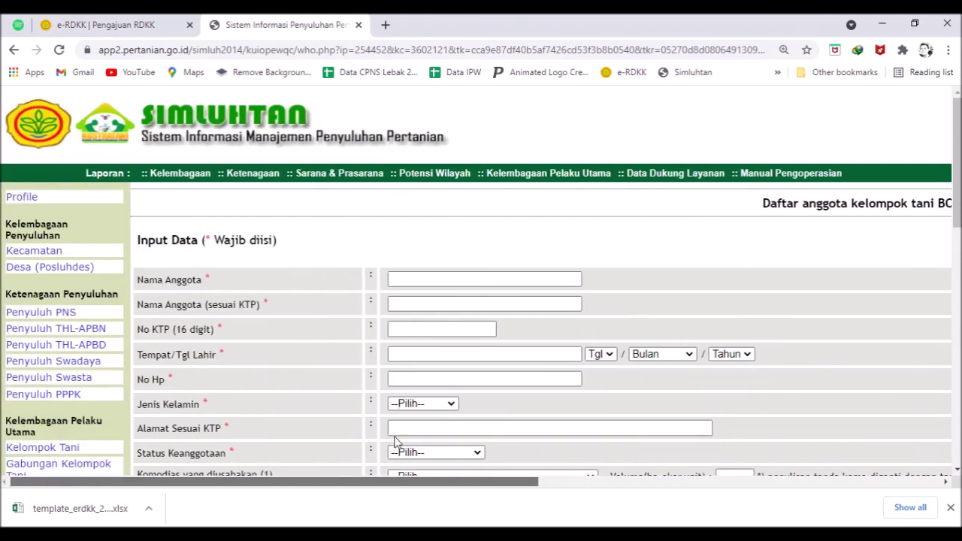
scroll(440, 326, down, 4)
scroll(369, 253, up, 5)
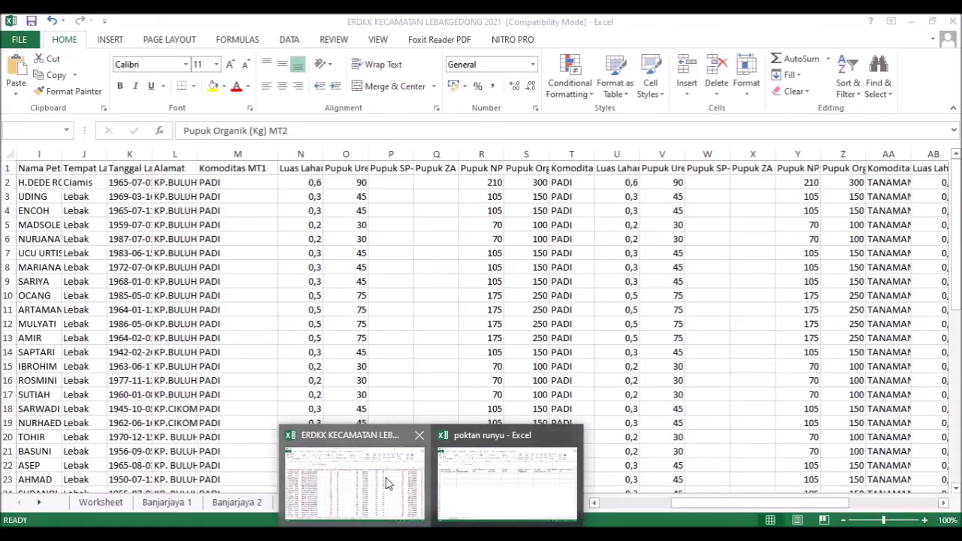
click(385, 478)
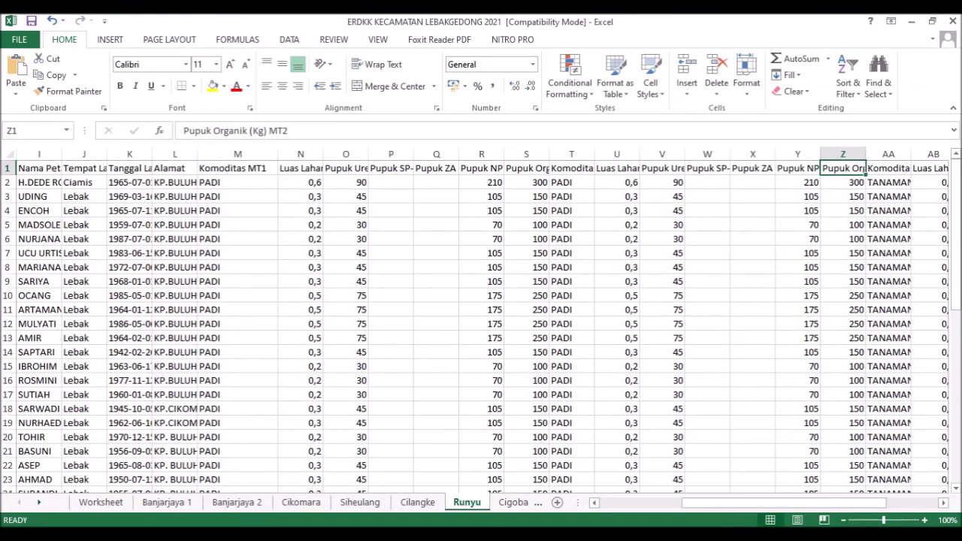
- Close the e-RDKK Upload CSV dialog while the upload processes
key(alt+Tab)
click(75, 22)
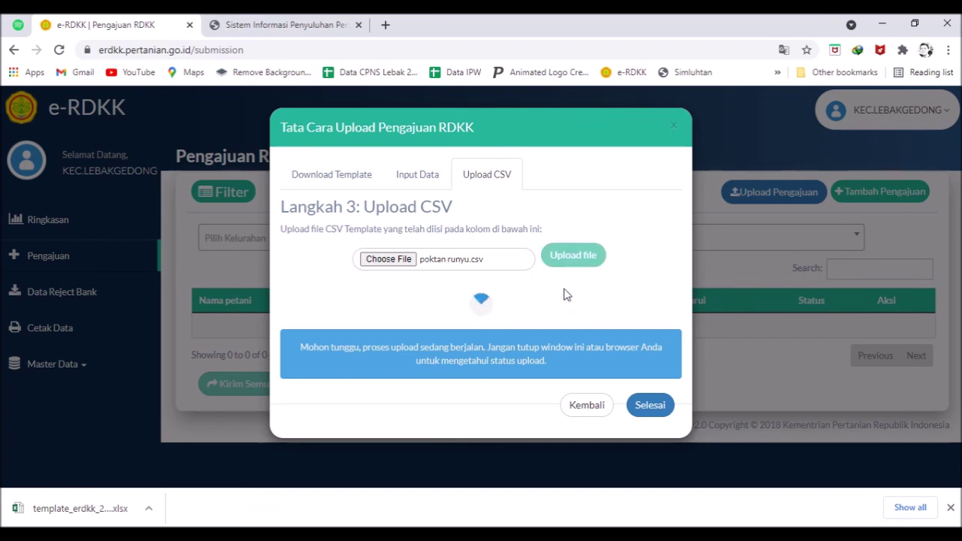
click(672, 125)
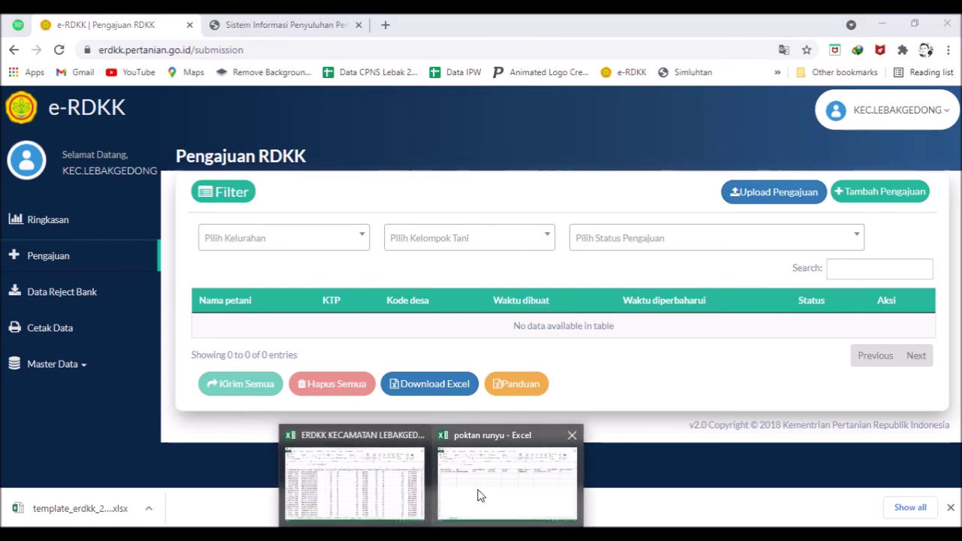
- Check a farmer's entry on the Runyu sheet, including cells L4, M4 and the empty P4
click(476, 494)
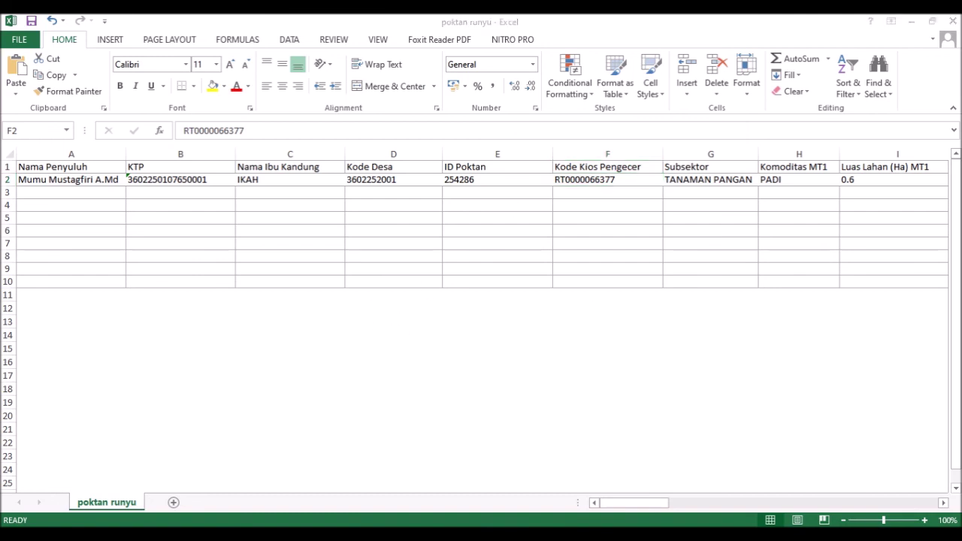
click(378, 498)
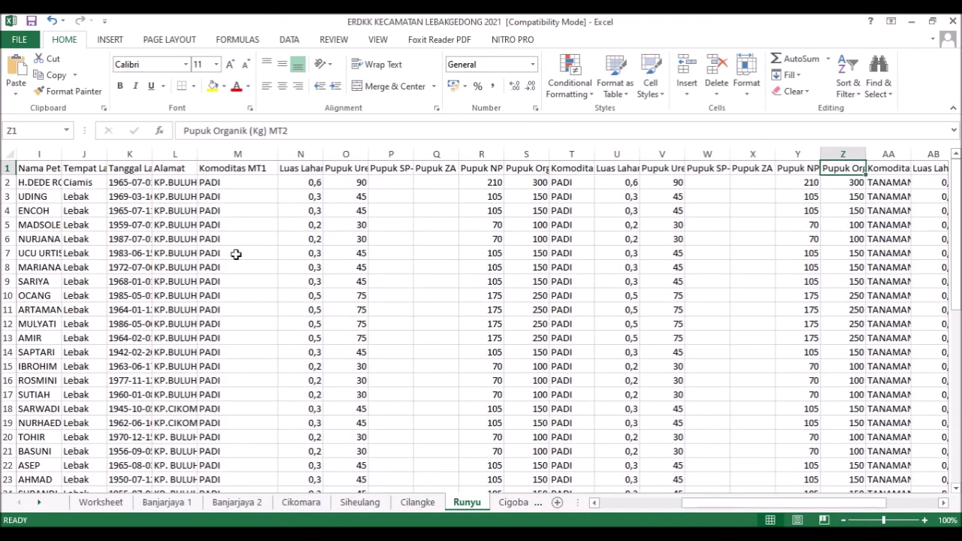
click(58, 188)
click(167, 217)
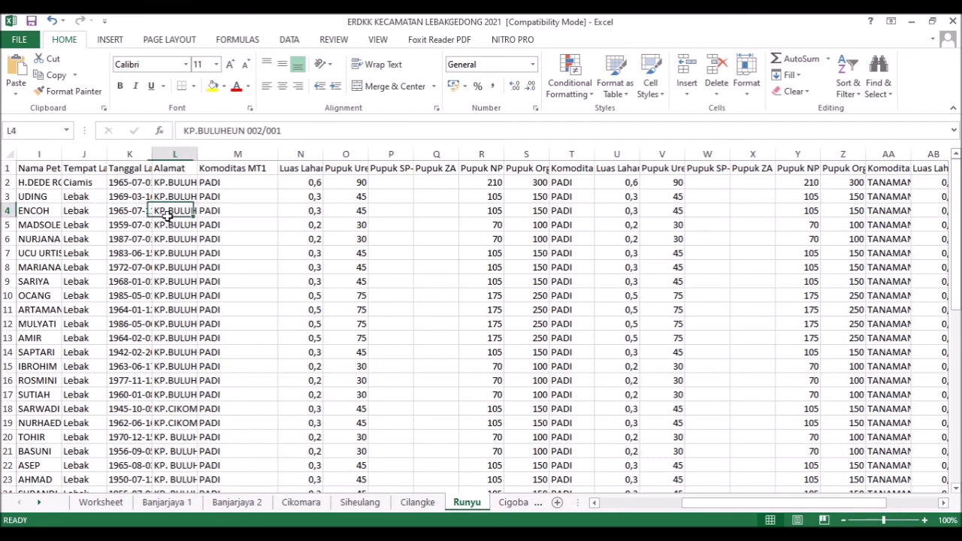
click(213, 216)
click(382, 216)
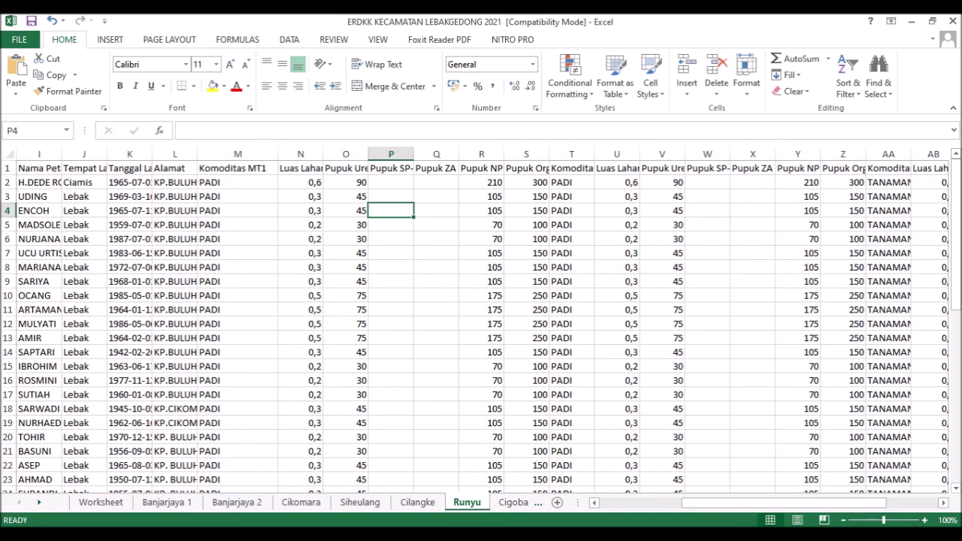
- Compare the poktan runyu row's C2–F2 values, including Kode Desa and text-formatted ID Poktan
mouse_move(461, 464)
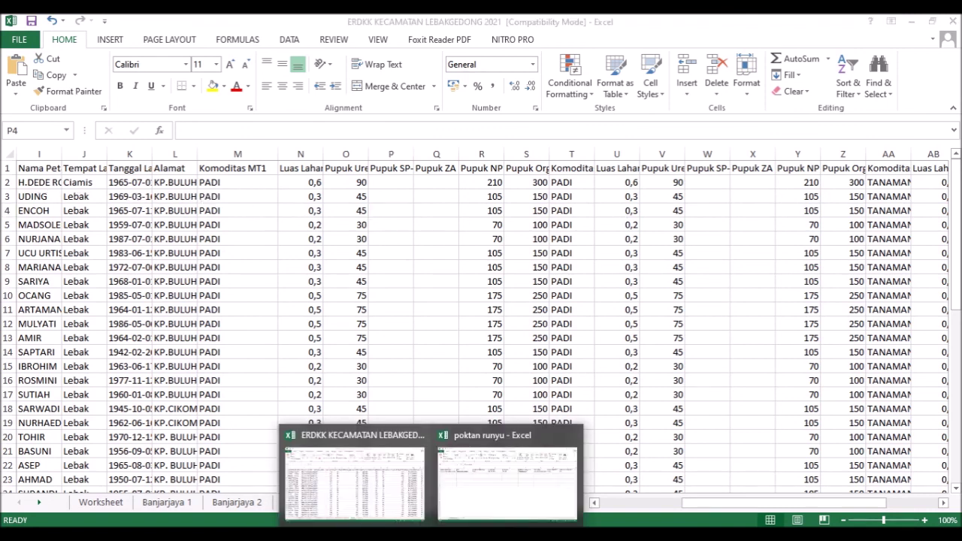
click(502, 501)
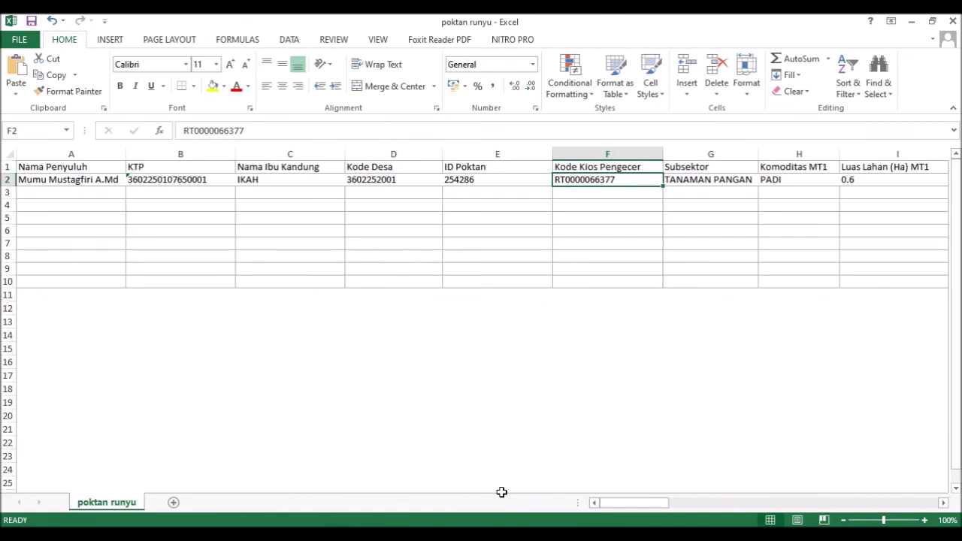
click(291, 181)
click(413, 187)
click(498, 180)
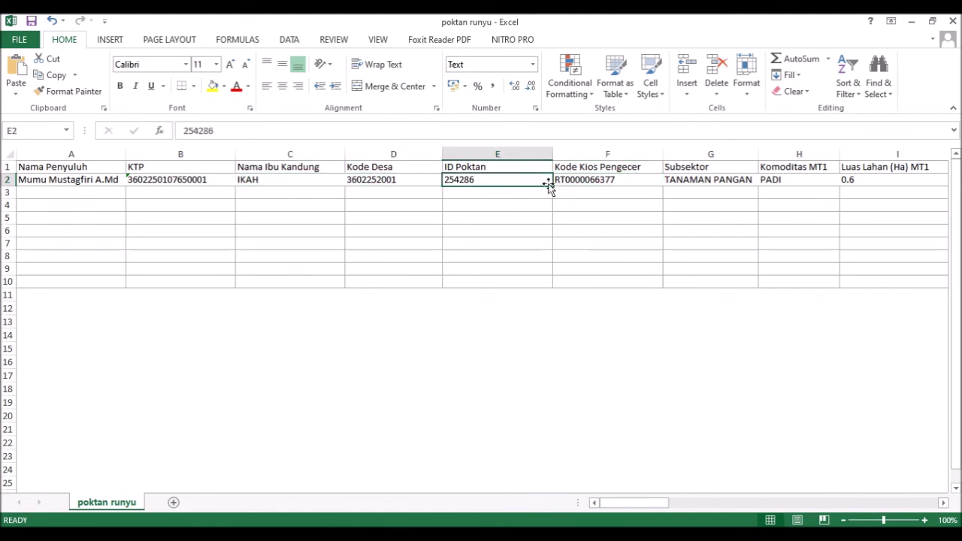
click(576, 180)
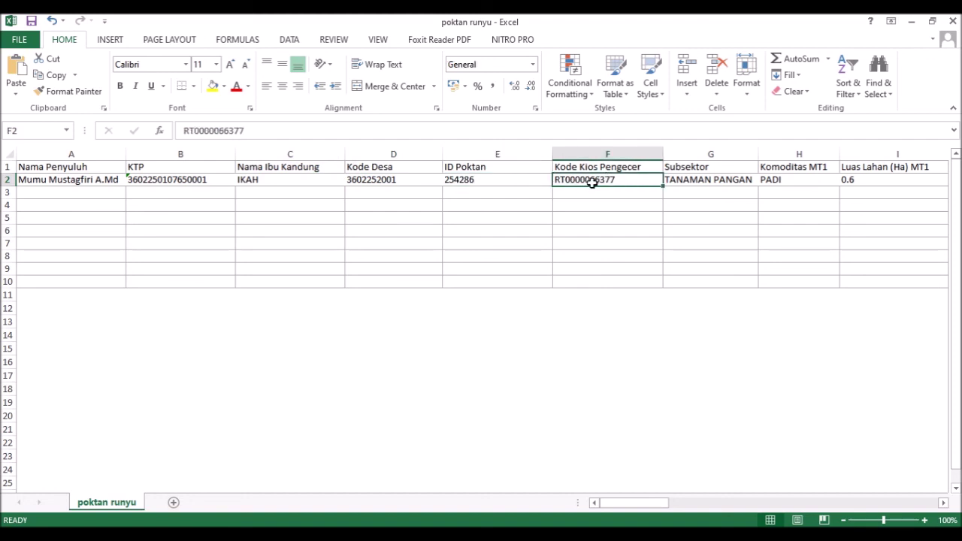
click(499, 178)
- Remove the leading apostrophe from the KTP entry in B2 and re-commit it
click(385, 180)
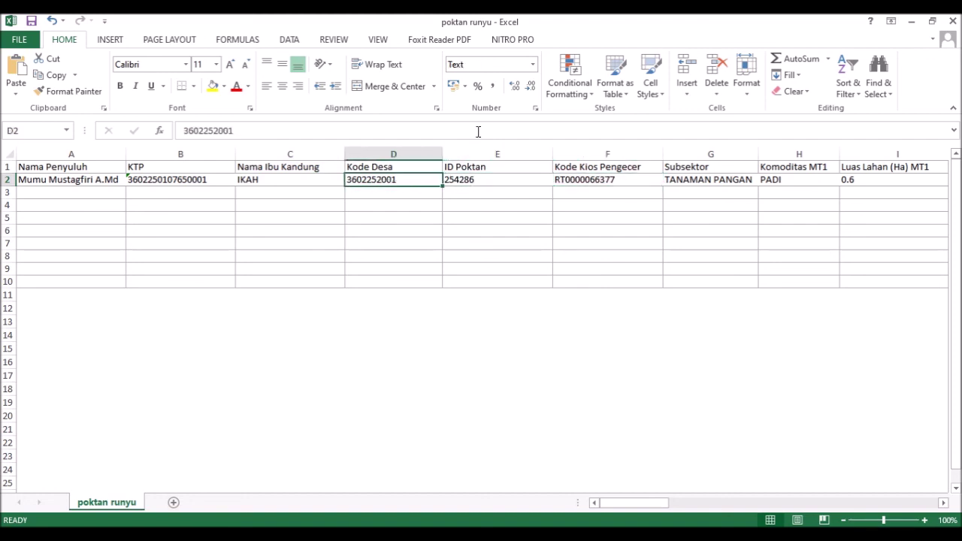
click(151, 183)
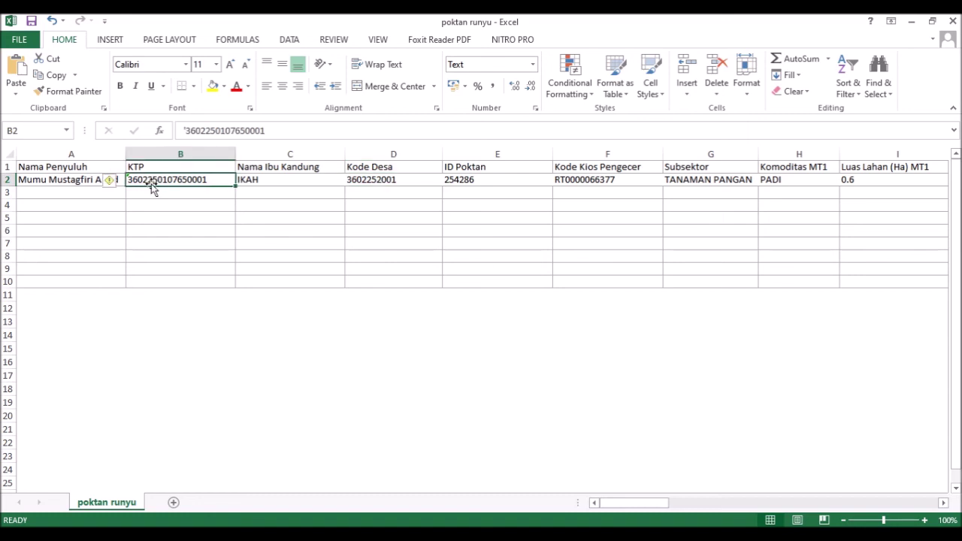
click(188, 130)
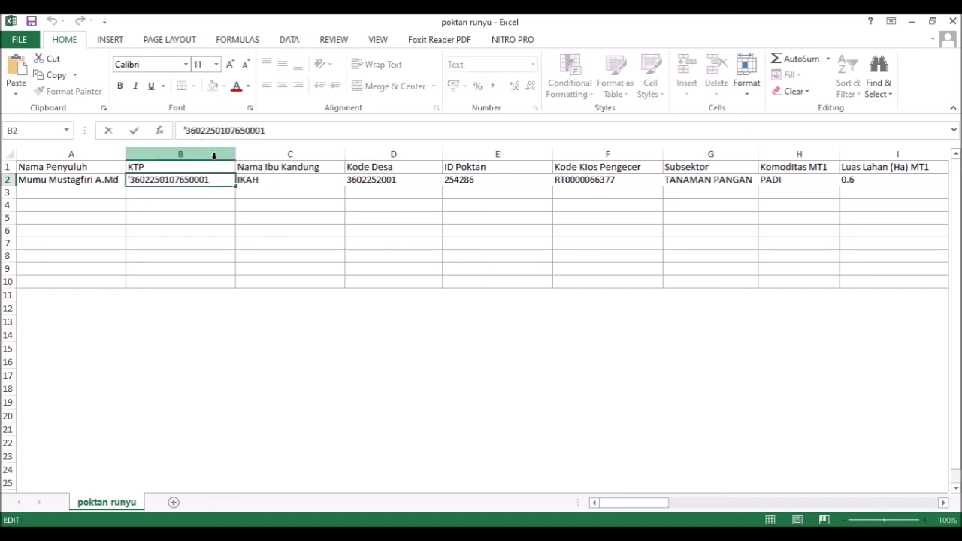
key(BackSpace)
key(Return)
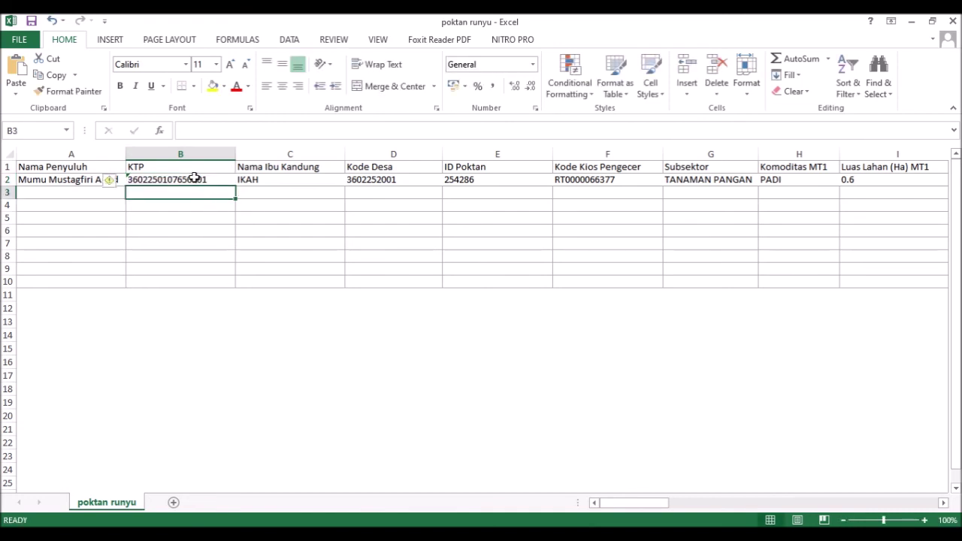
- Recheck B2 and A2, then select the Luas Lahan (Ha) MT1 header and value in I1:I2
click(193, 179)
click(50, 183)
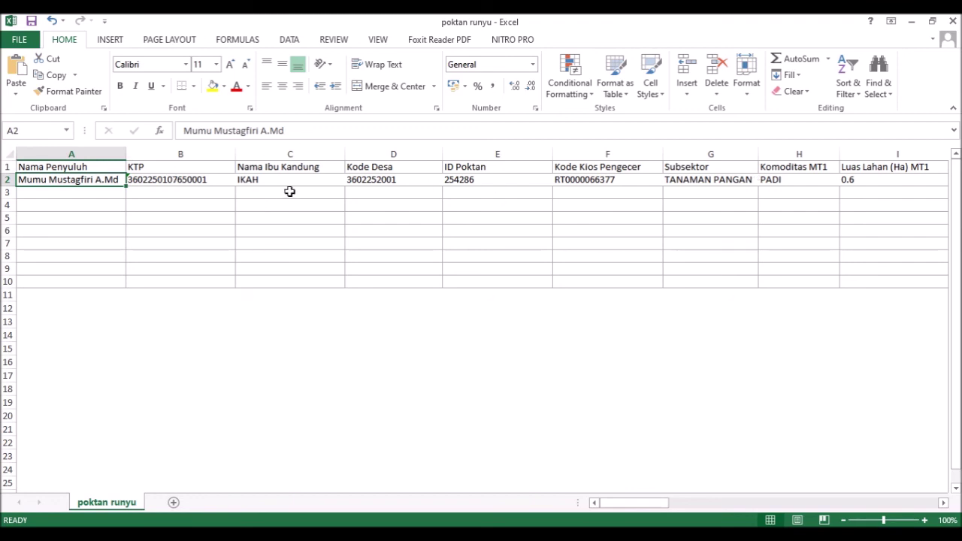
drag(885, 181, 886, 167)
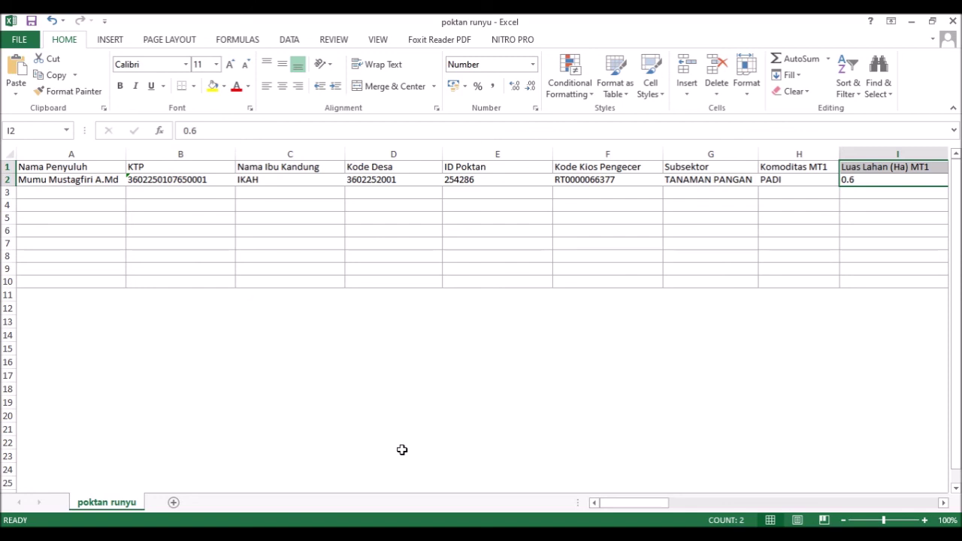
click(300, 537)
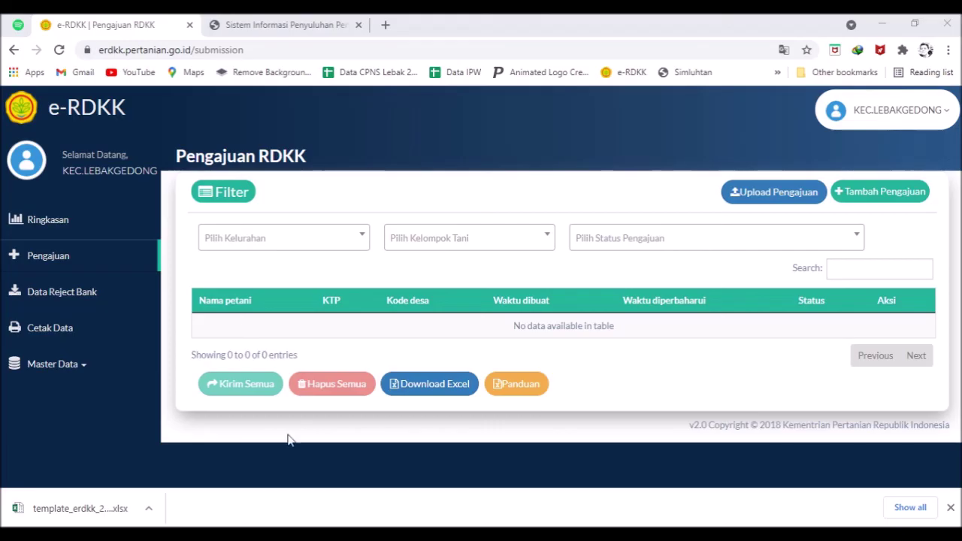
click(265, 24)
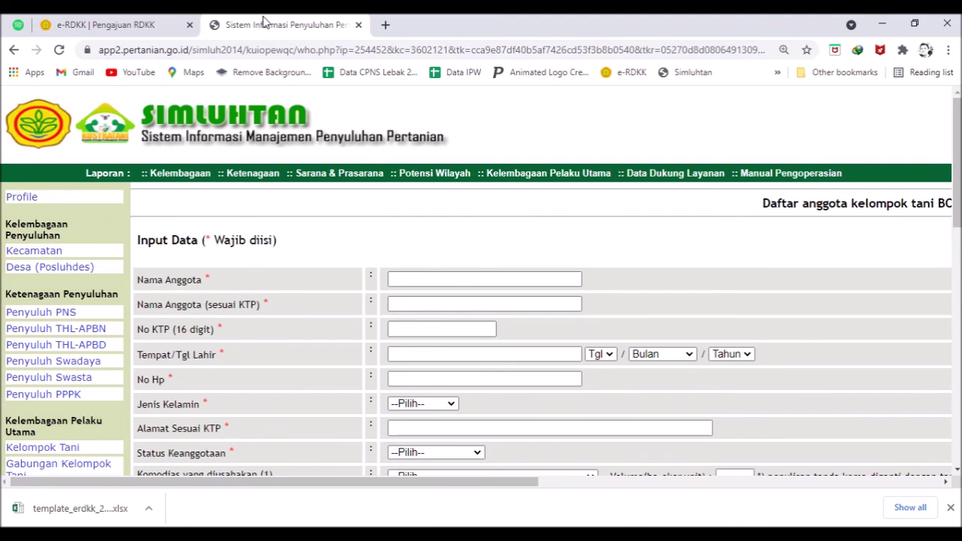
click(139, 24)
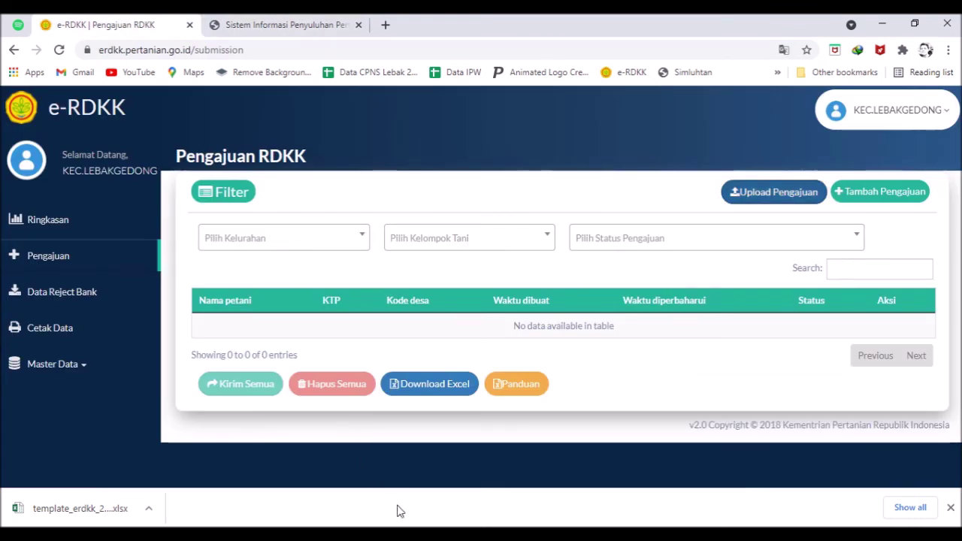
mouse_move(456, 505)
click(500, 490)
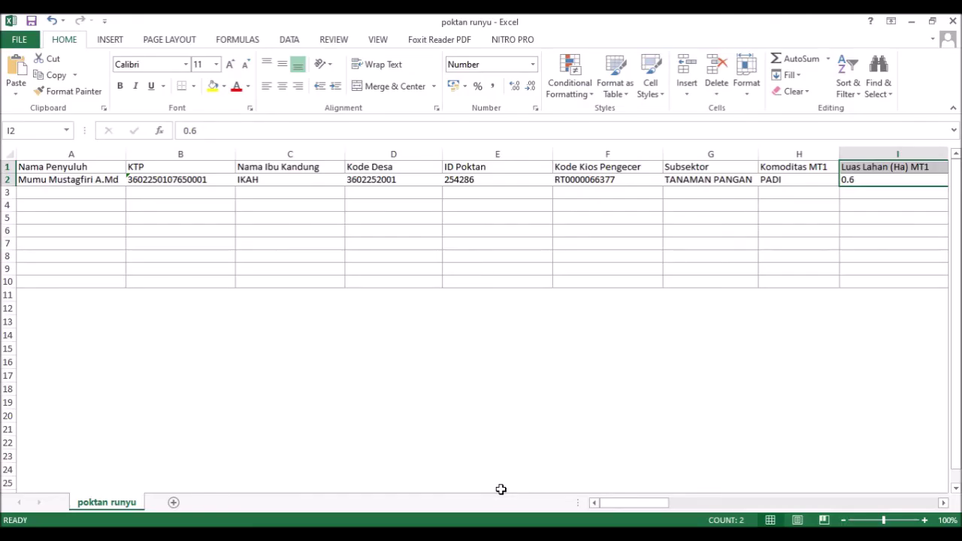
mouse_move(386, 500)
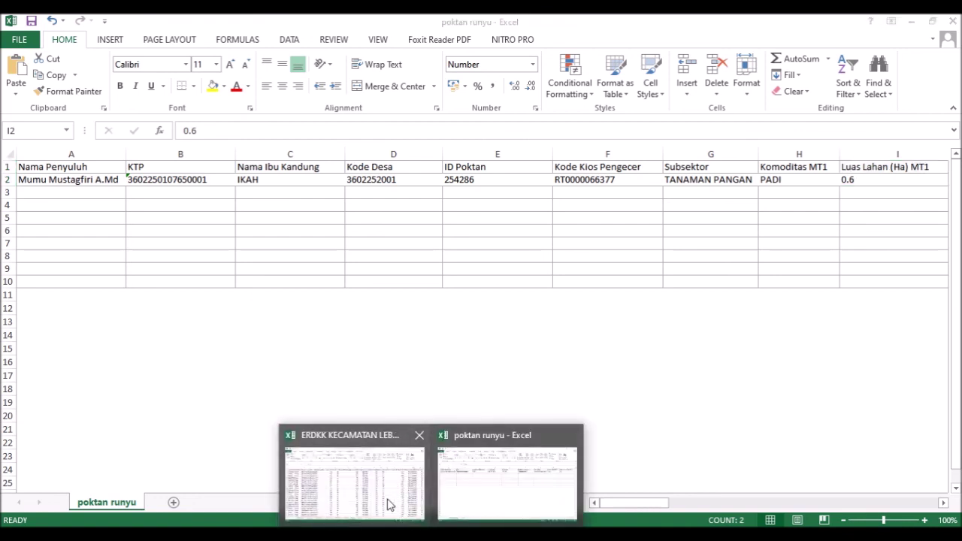
click(378, 492)
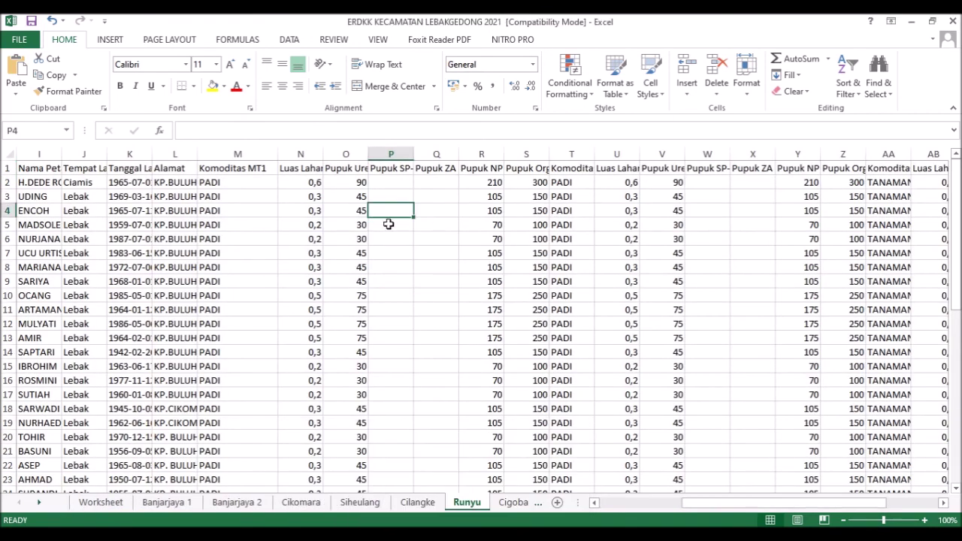
click(299, 185)
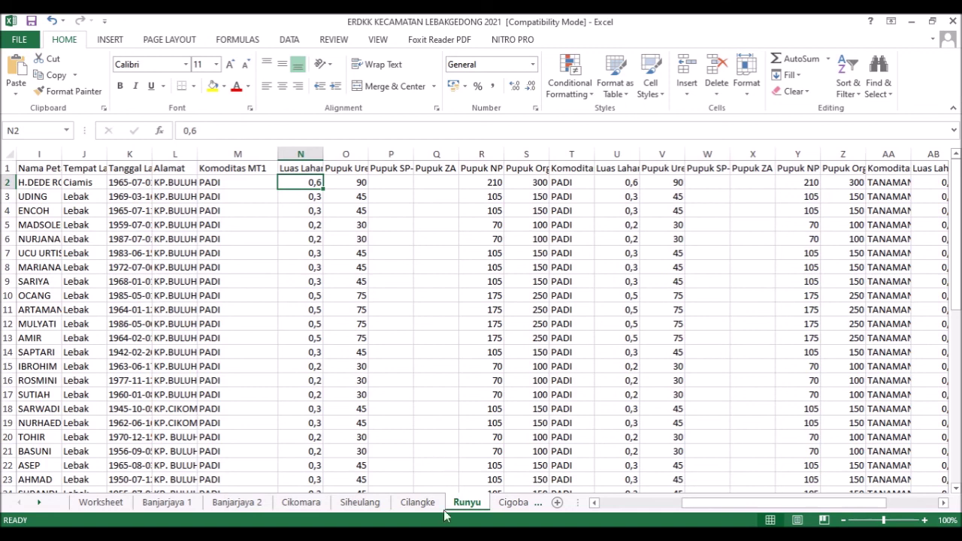
click(525, 470)
text(0.6)
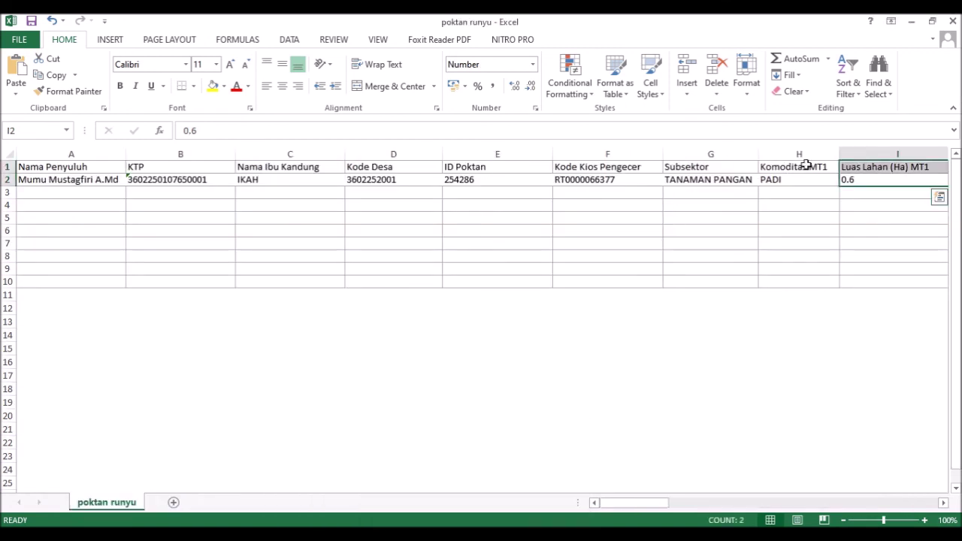
key(Right)
key(Right)
key(Right)
key(Right)
key(Right)
key(Right)
key(Right)
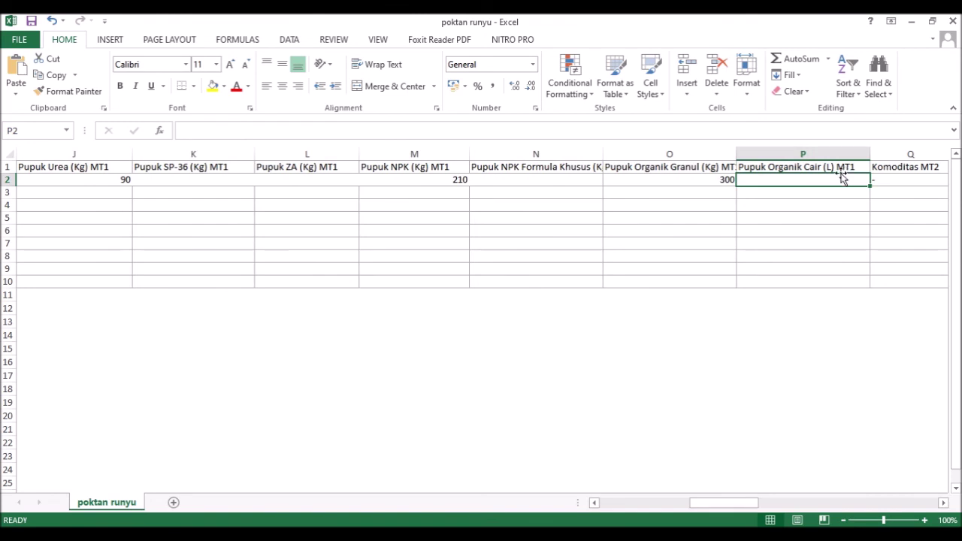
click(826, 168)
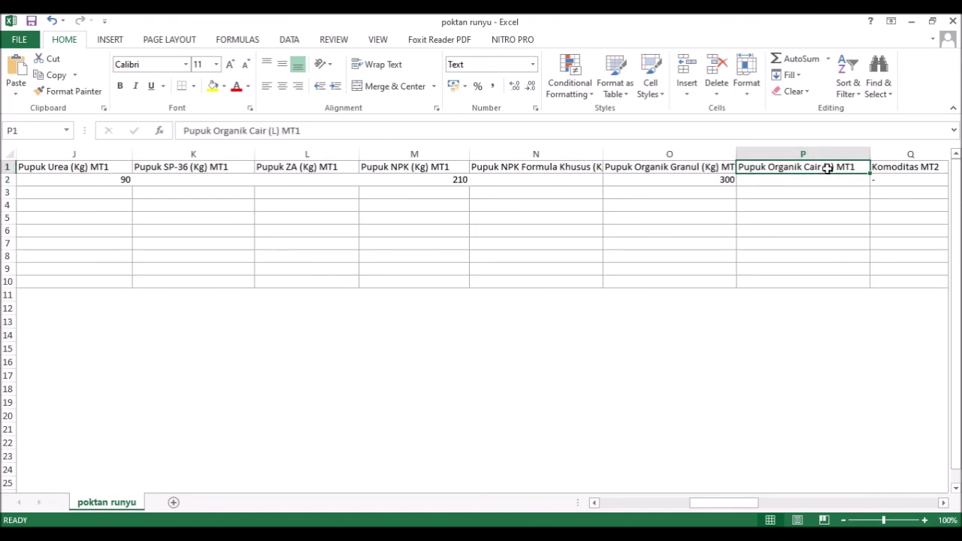
key(Right)
key(Right)
key(Right)
key(Left)
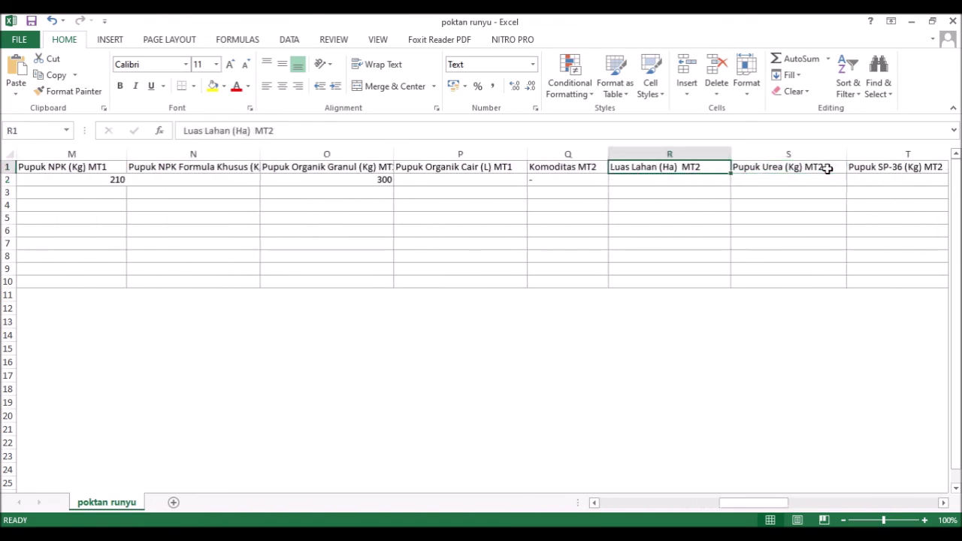
key(Right)
key(Right)
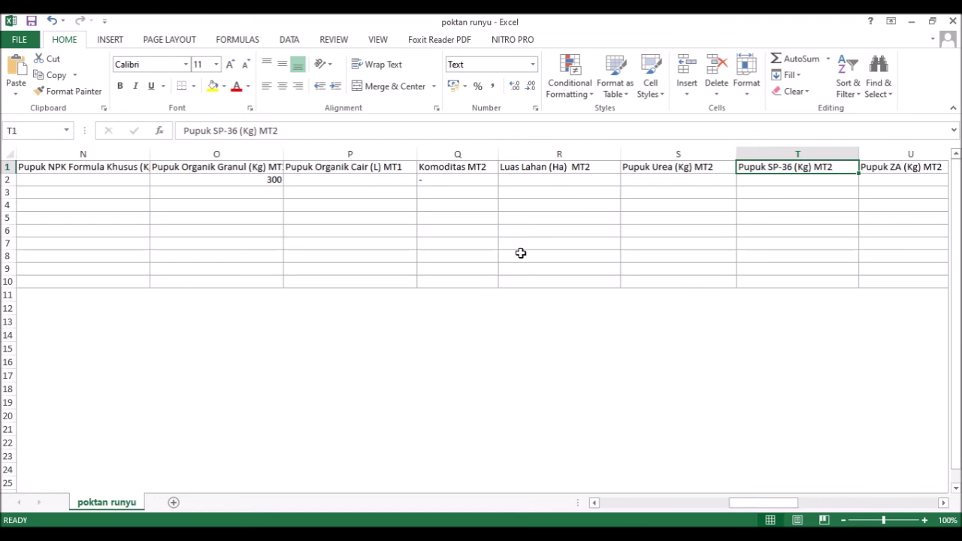
click(456, 180)
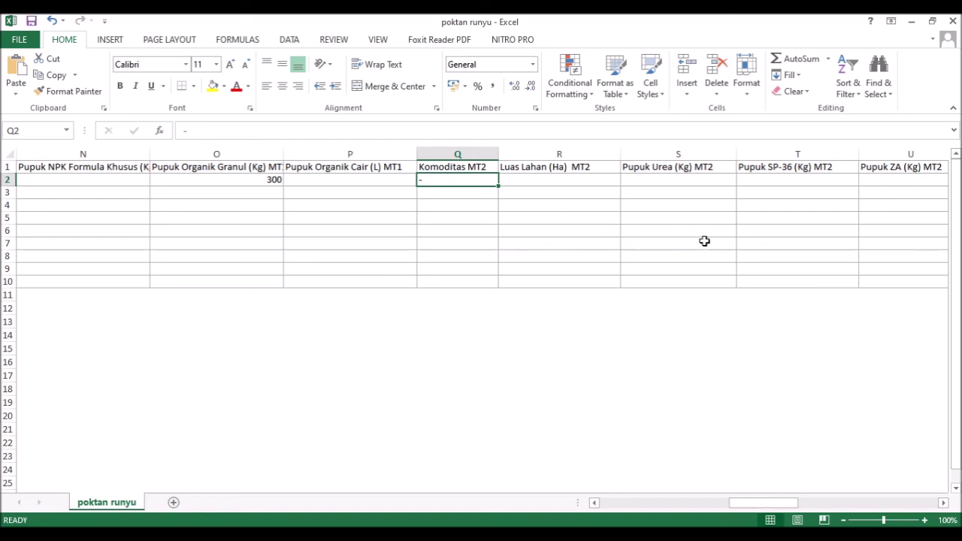
click(595, 183)
click(686, 180)
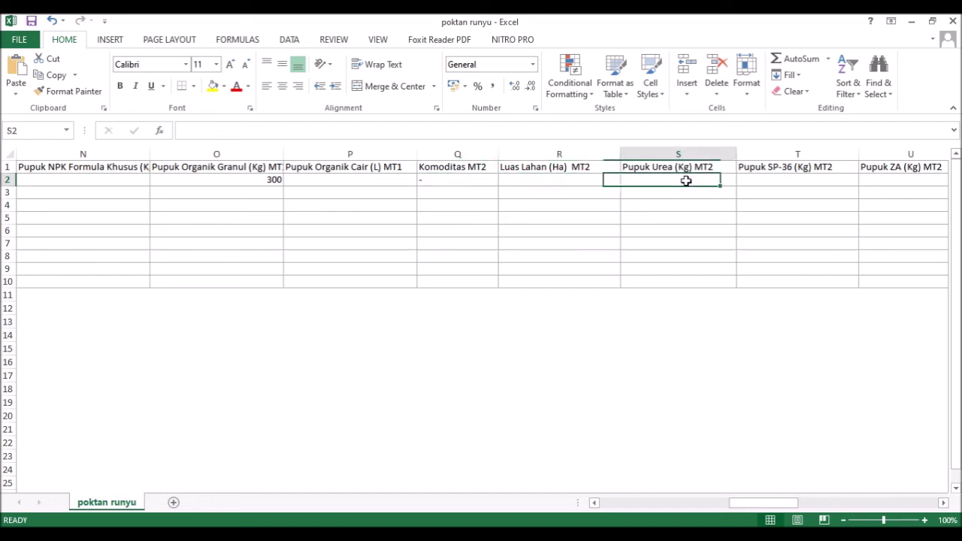
click(782, 180)
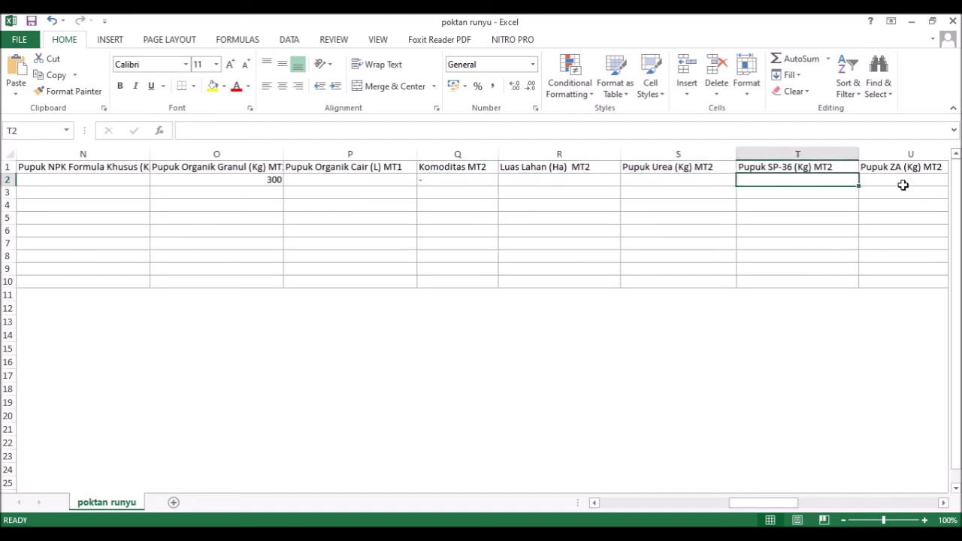
click(902, 185)
click(468, 180)
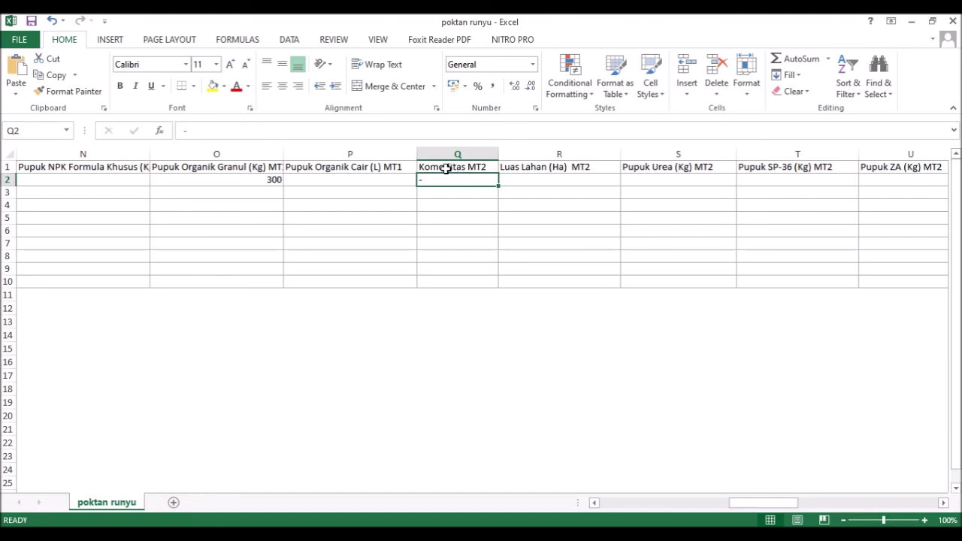
click(324, 178)
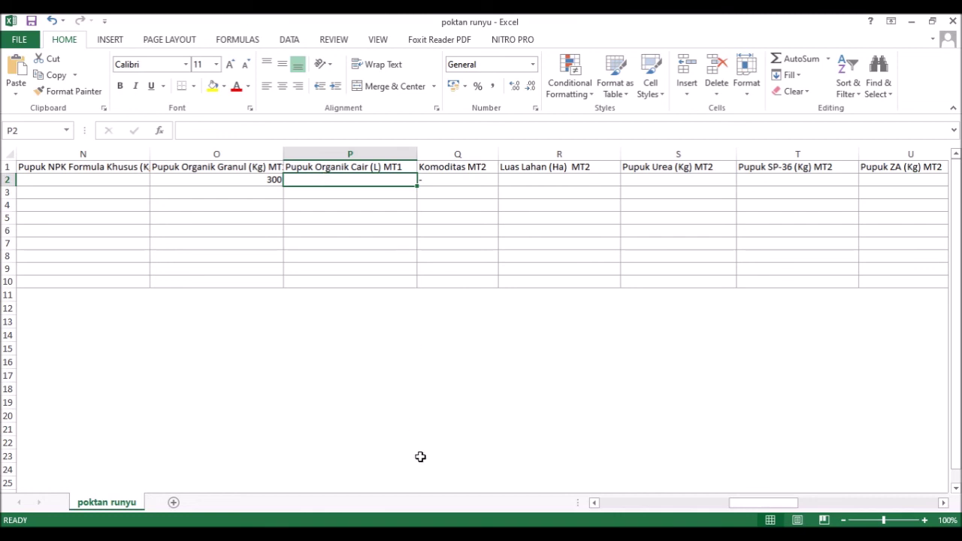
- Go to presentation slide 28 on printing eRDKK data, then bring the e-RDKK window forward
click(362, 535)
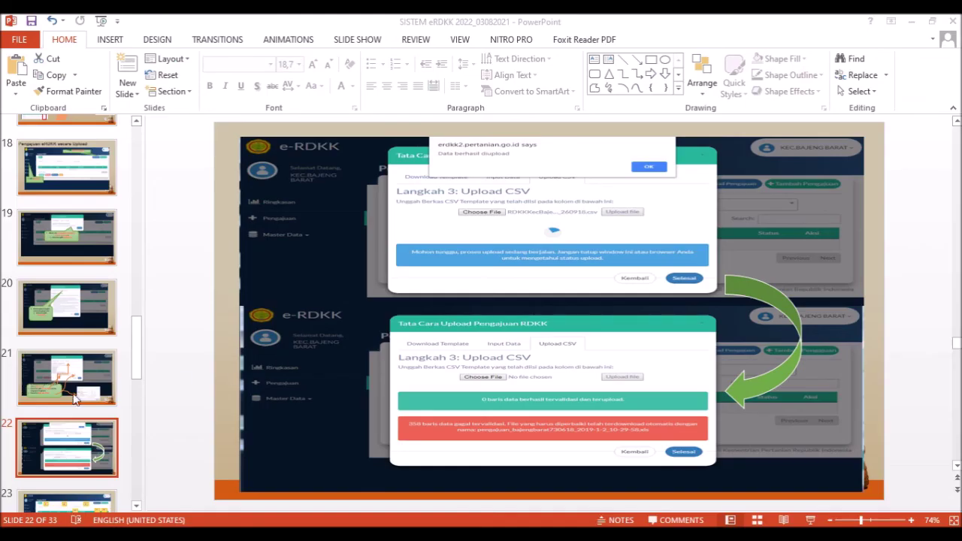
scroll(56, 419, down, 3)
scroll(79, 425, down, 6)
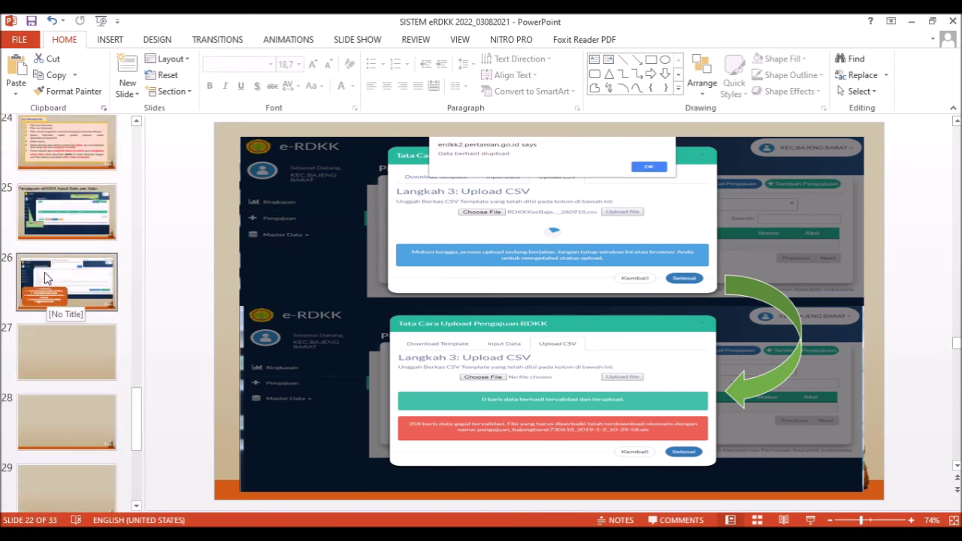
click(67, 350)
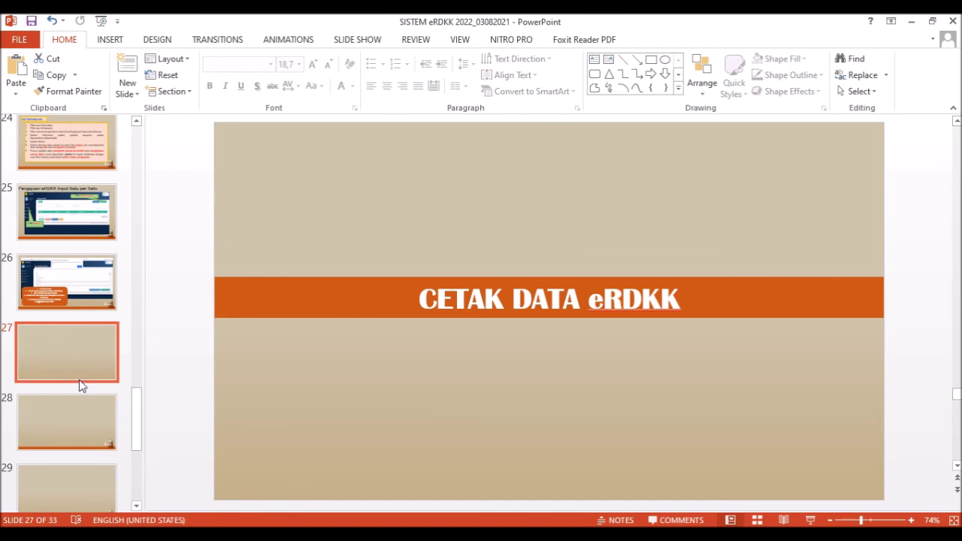
click(98, 431)
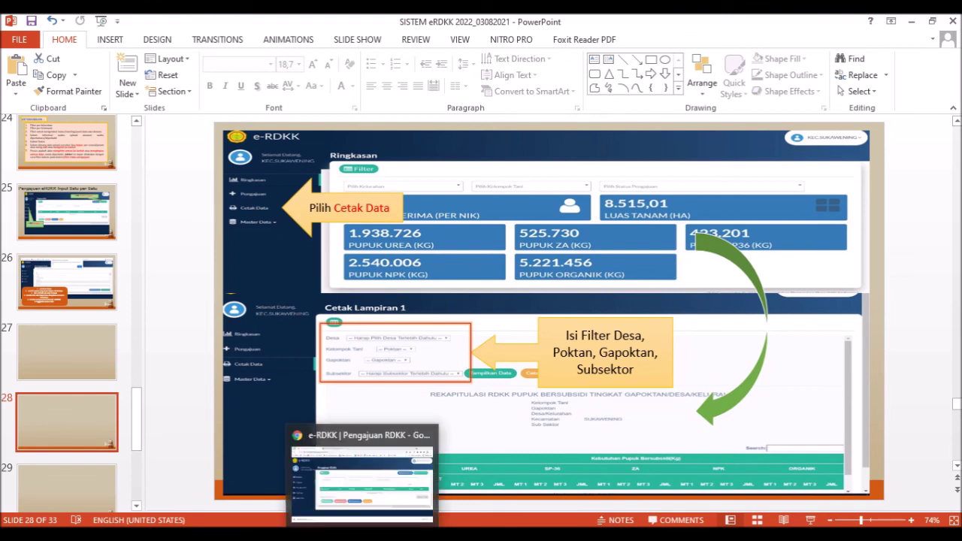
click(362, 535)
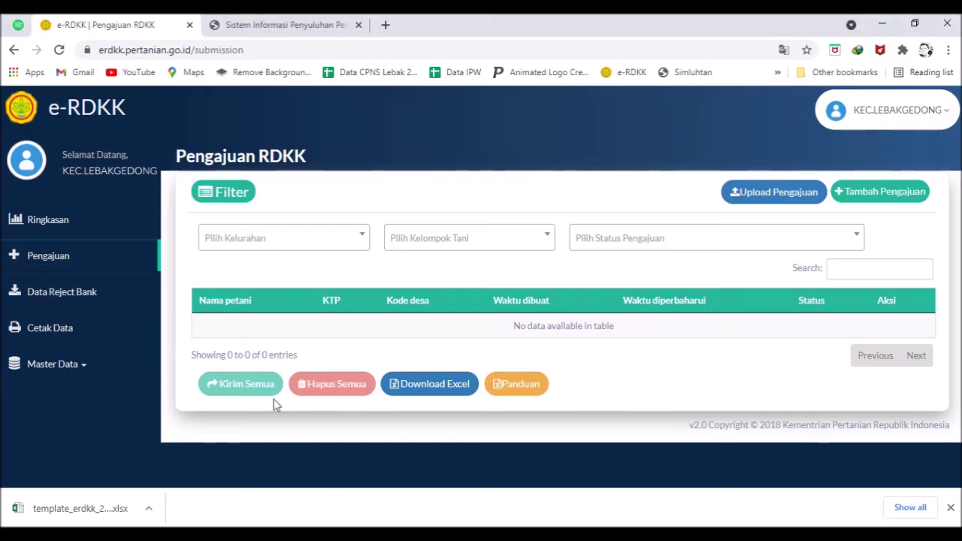
- On Cetak Data, choose Desa BANJARIRIGASI, Kelompok Tani Runyu and Gapoktan Suka Tani
click(65, 340)
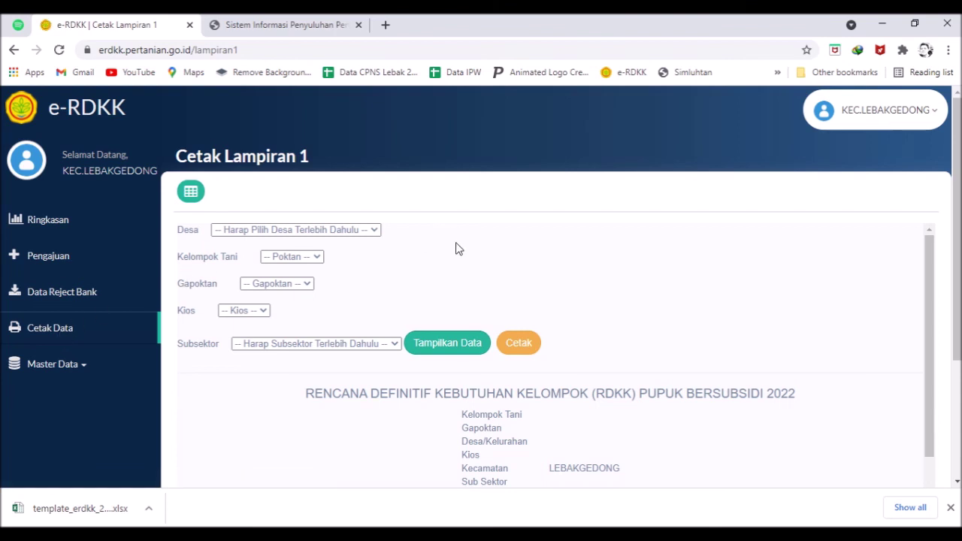
click(364, 233)
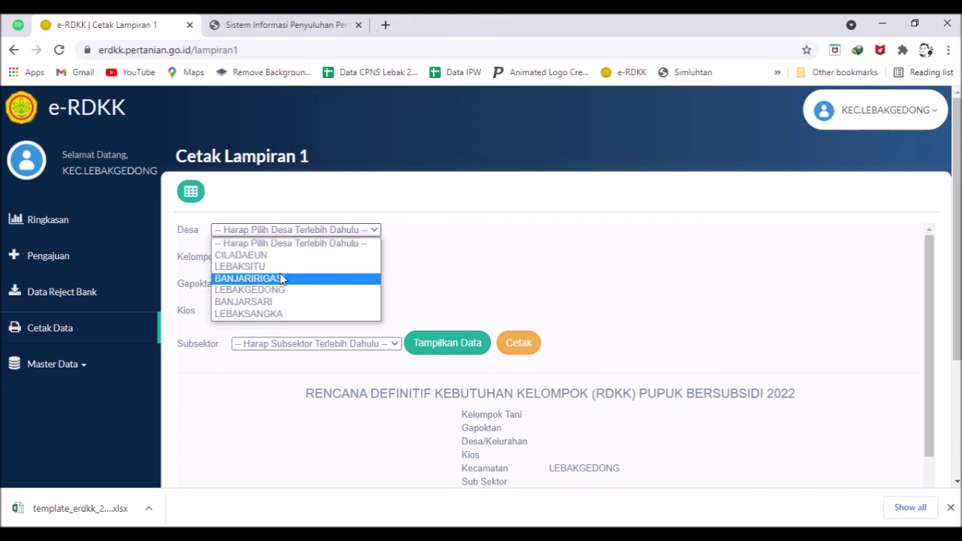
click(281, 278)
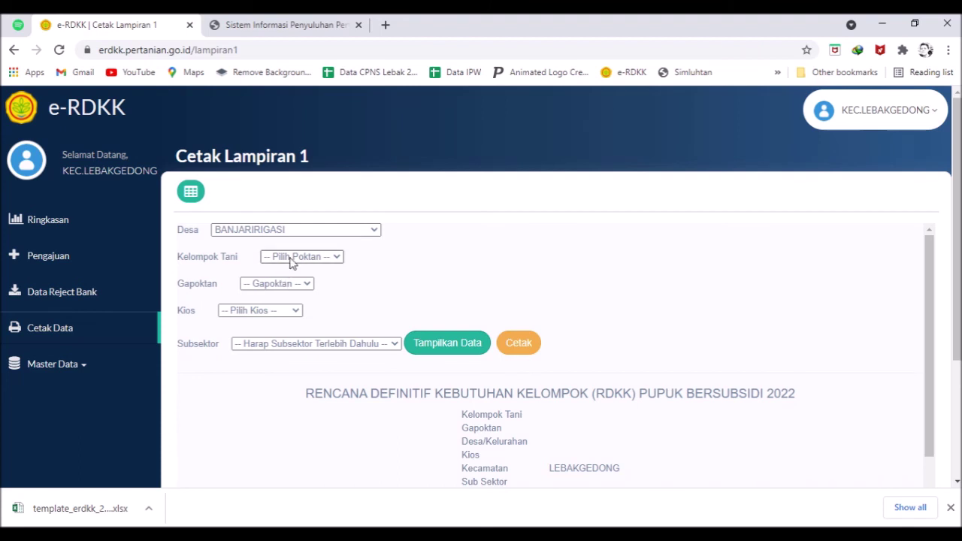
click(289, 257)
click(301, 306)
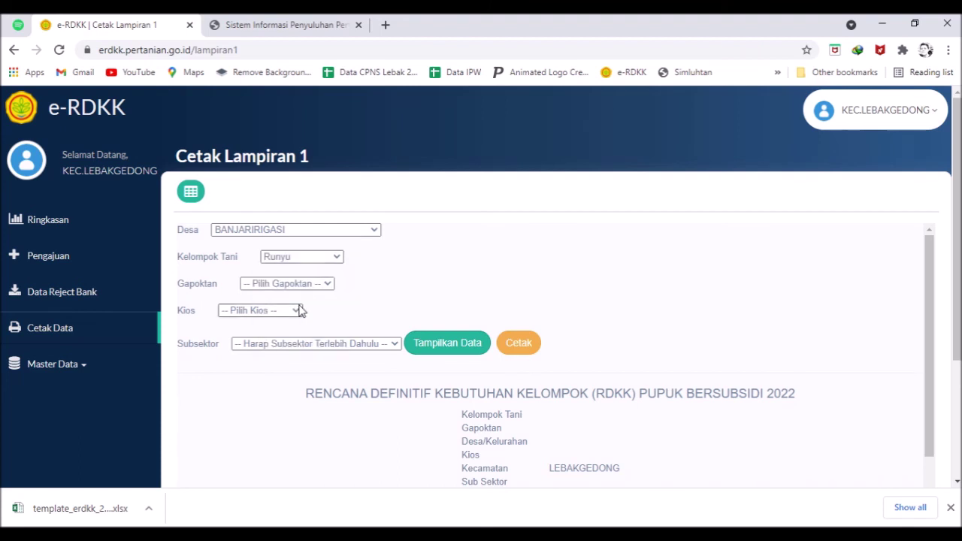
click(285, 286)
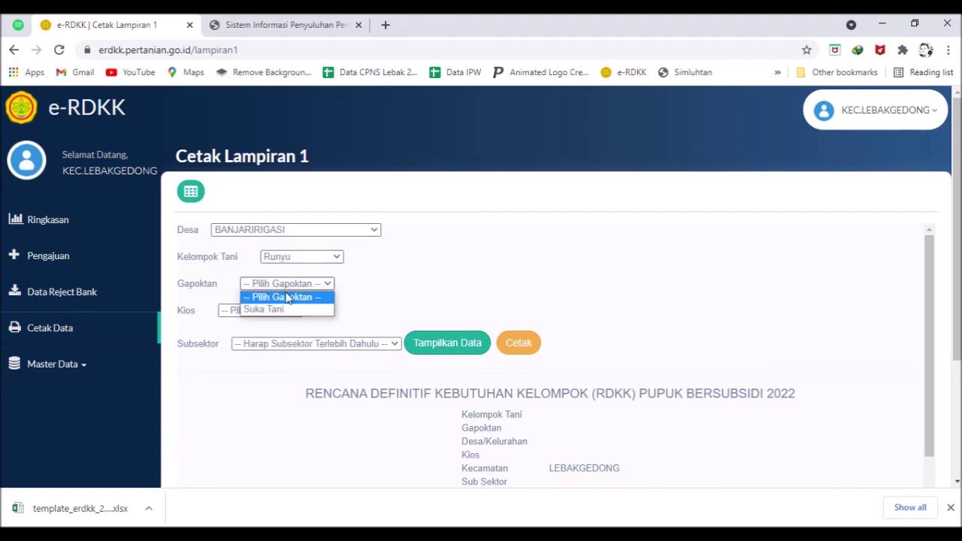
click(285, 302)
click(287, 286)
click(291, 310)
- Choose kiosk TANI BAROKAH and subsector TANAMAN PANGAN, then display and review the Lampiran 1 report
click(276, 313)
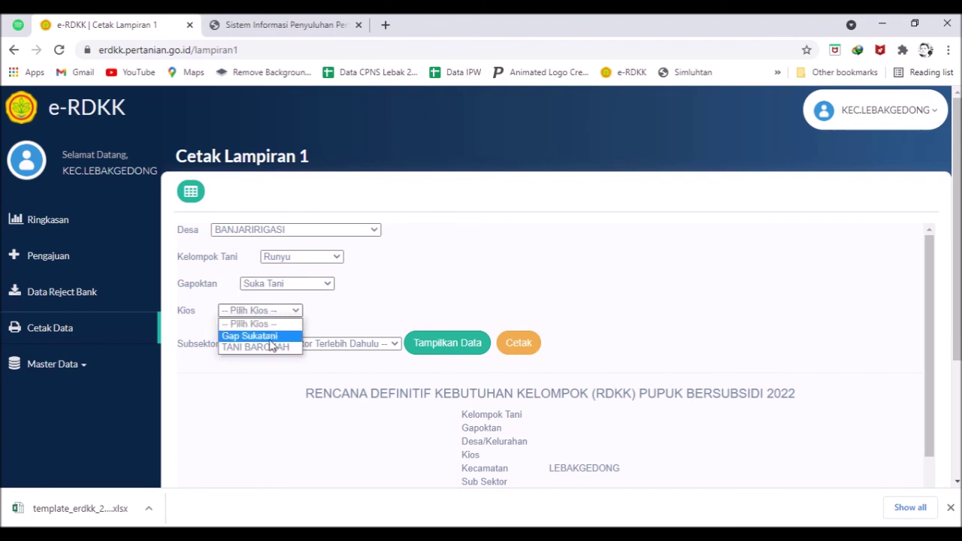
click(260, 347)
click(305, 345)
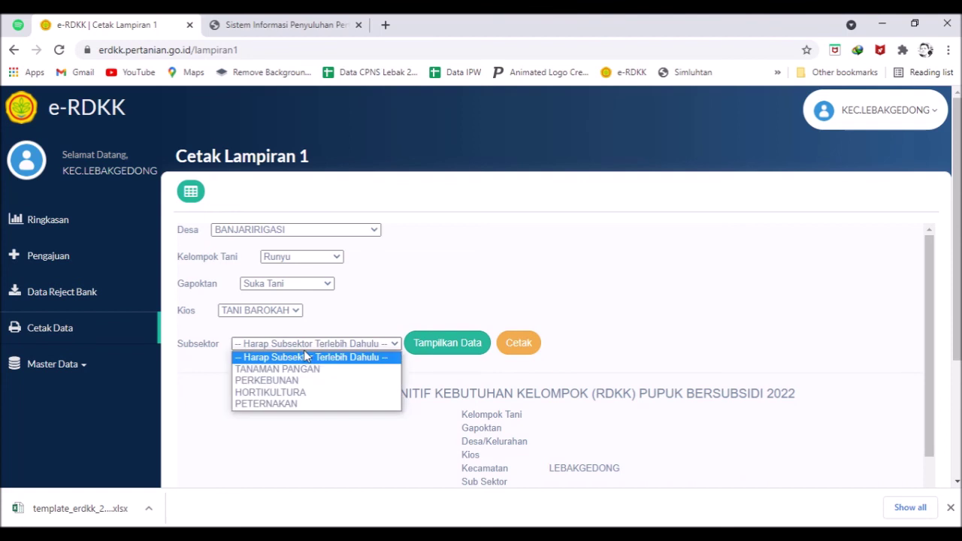
click(306, 371)
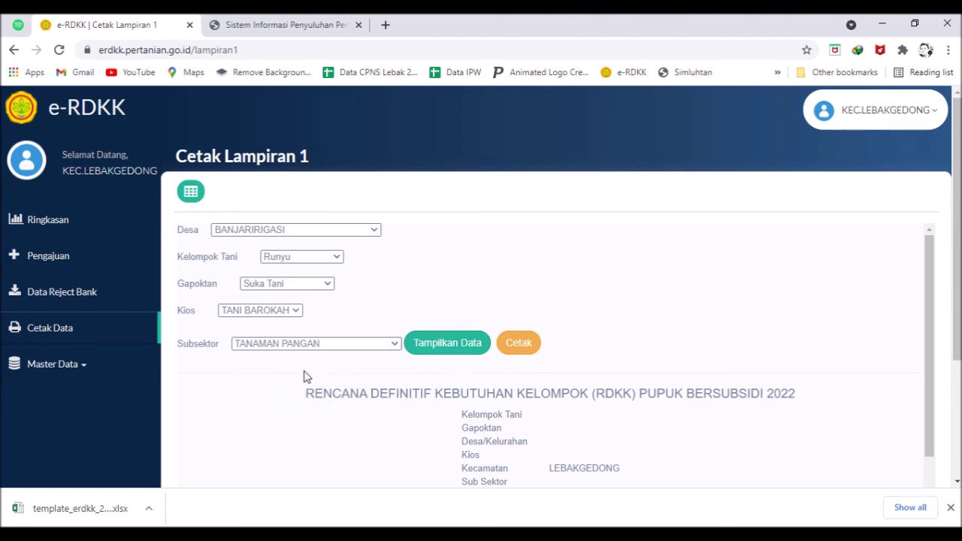
click(443, 345)
scroll(449, 368, down, 2)
scroll(448, 366, down, 2)
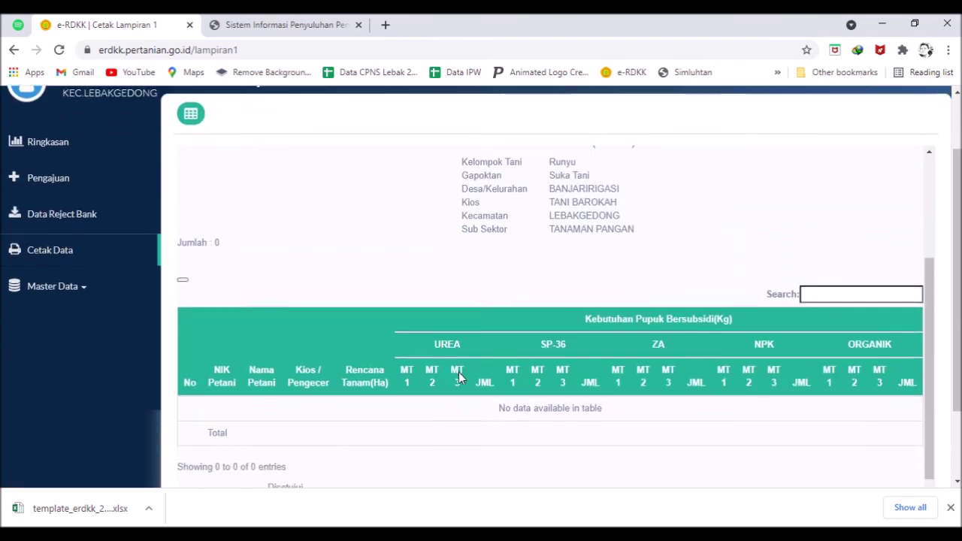
scroll(458, 372, down, 2)
scroll(473, 350, up, 3)
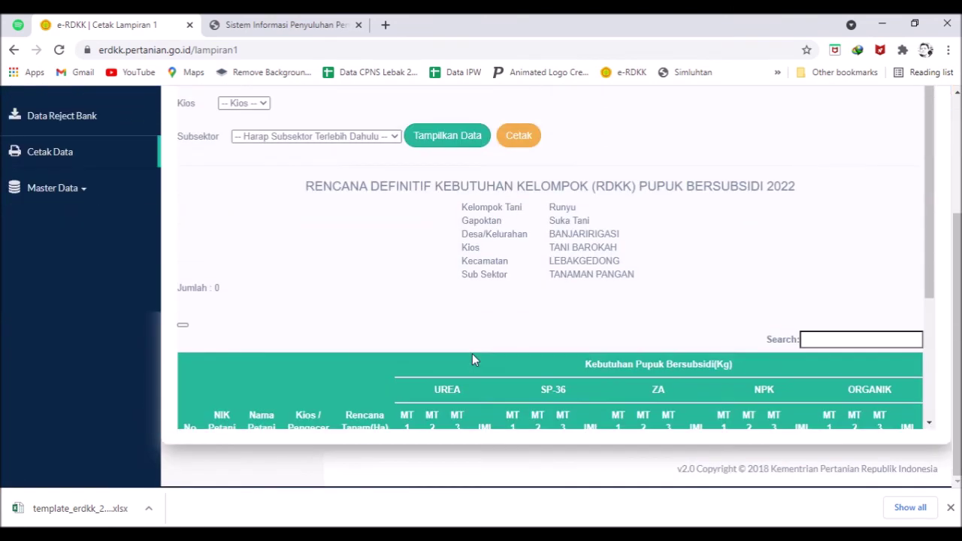
scroll(637, 361, up, 2)
scroll(635, 350, down, 4)
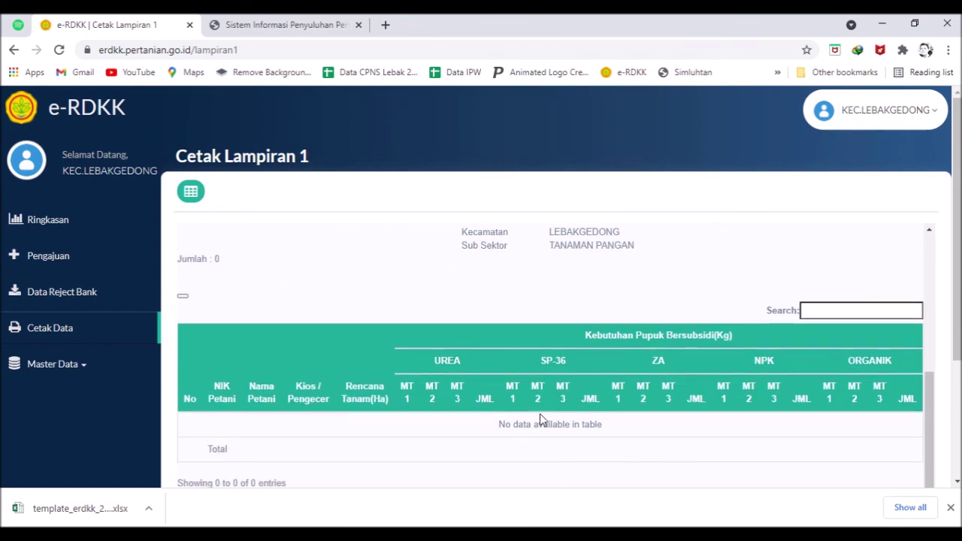
scroll(543, 421, up, 3)
- Generate the printable Lampiran 1 report in a new tab, cancel printing, and return to Cetak Lampiran 1
click(518, 344)
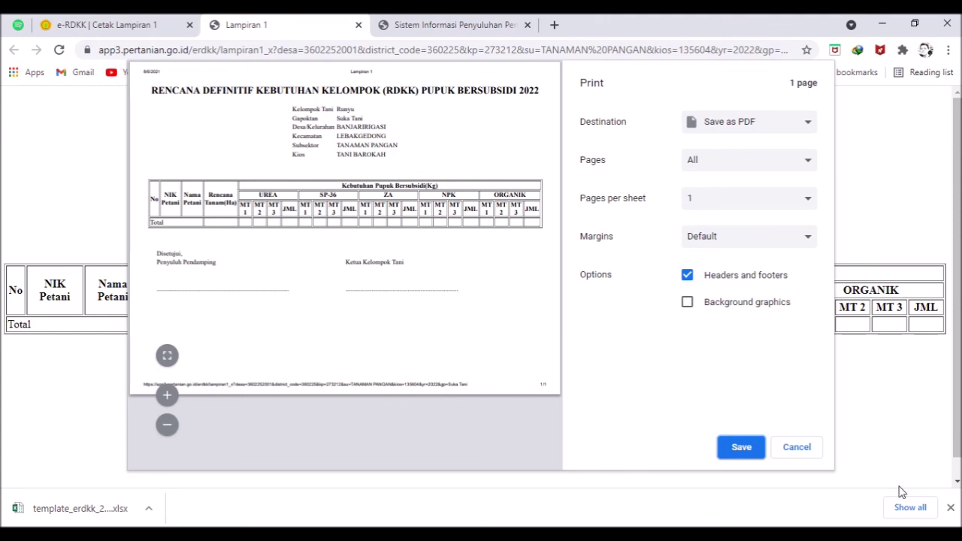
click(809, 455)
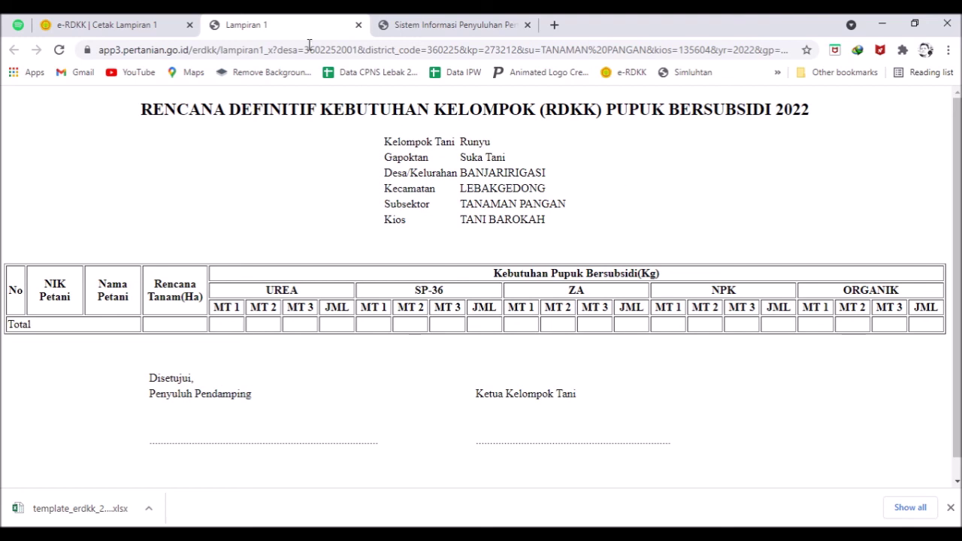
click(126, 22)
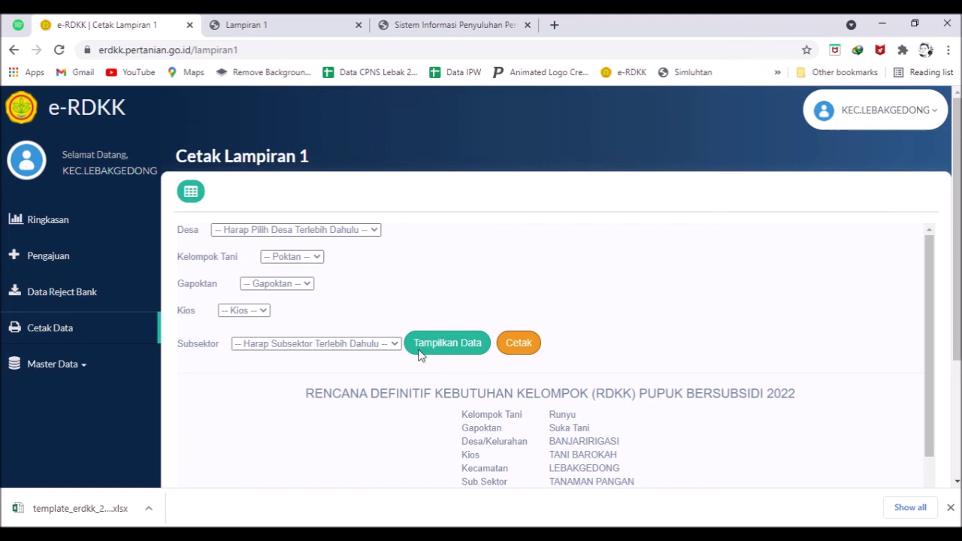